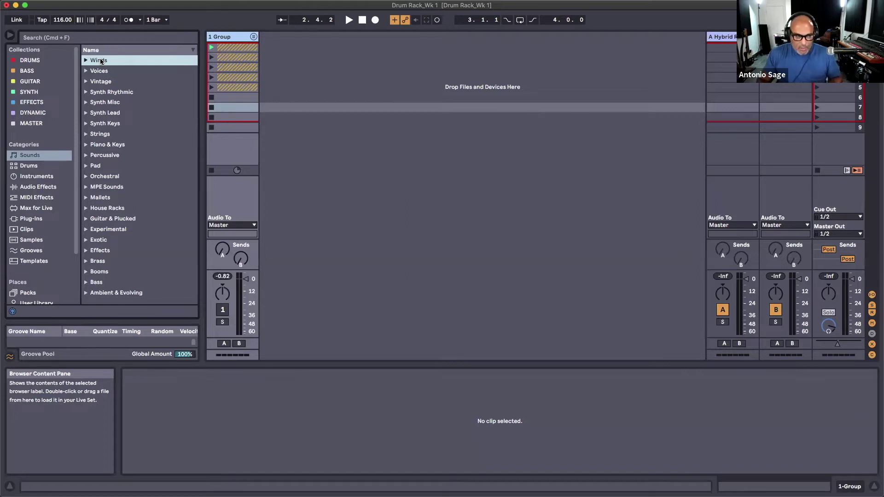
# Expand the Pad category in the Sounds library
pyautogui.press('Down')
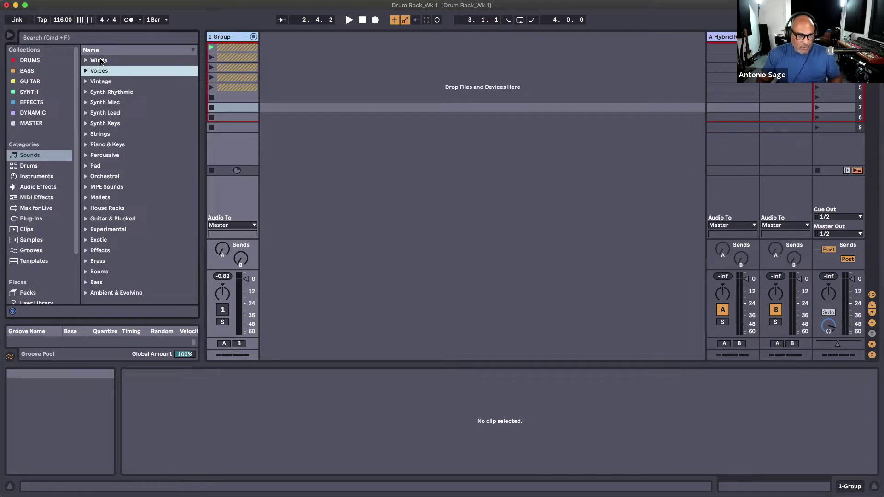
pyautogui.press('Down')
pyautogui.press('Down')
pyautogui.press('Down')
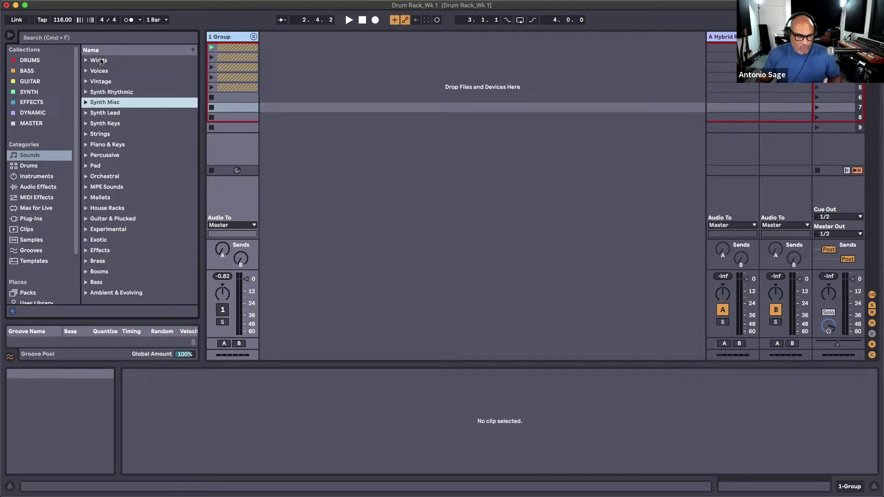
pyautogui.press('Down')
pyautogui.press('Down')
pyautogui.press('Down')
pyautogui.press('Down')
pyautogui.press('Down')
pyautogui.press('Down')
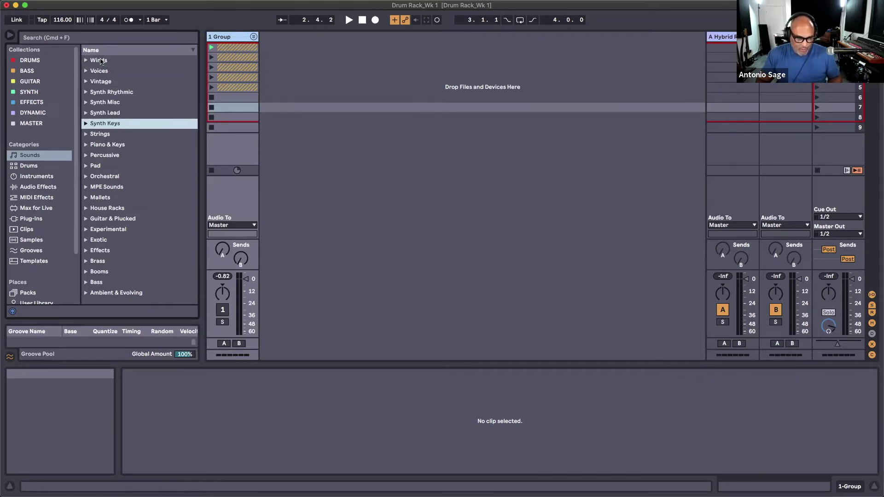
pyautogui.press('Right')
# Audition the pad presets one by one from Xray Vision to the vocal motion pad
pyautogui.press('Down')
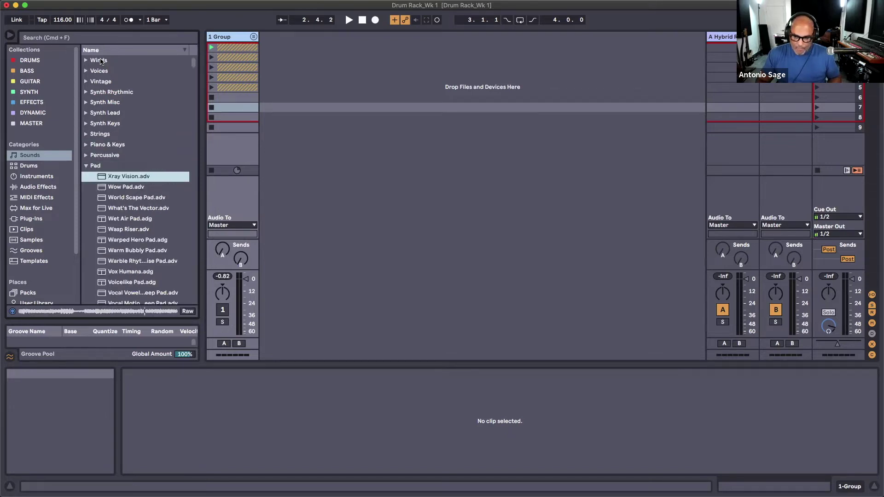
pyautogui.press('Down')
pyautogui.press('Down')
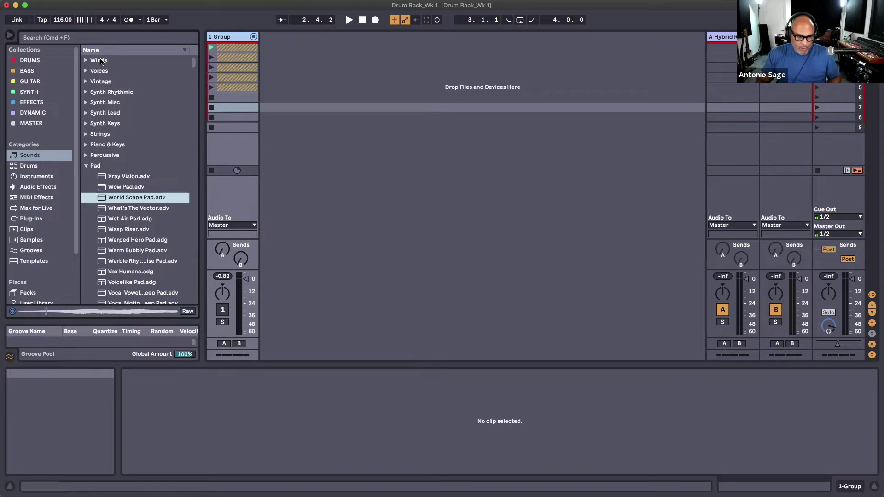
pyautogui.press('Down')
pyautogui.press('Down')
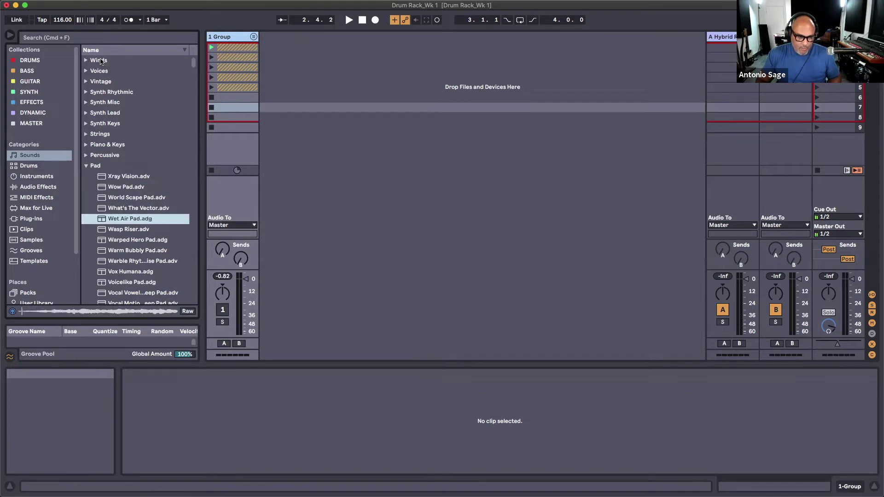
pyautogui.press('Down')
pyautogui.press('Down')
pyautogui.press('Down')
pyautogui.press('Down')
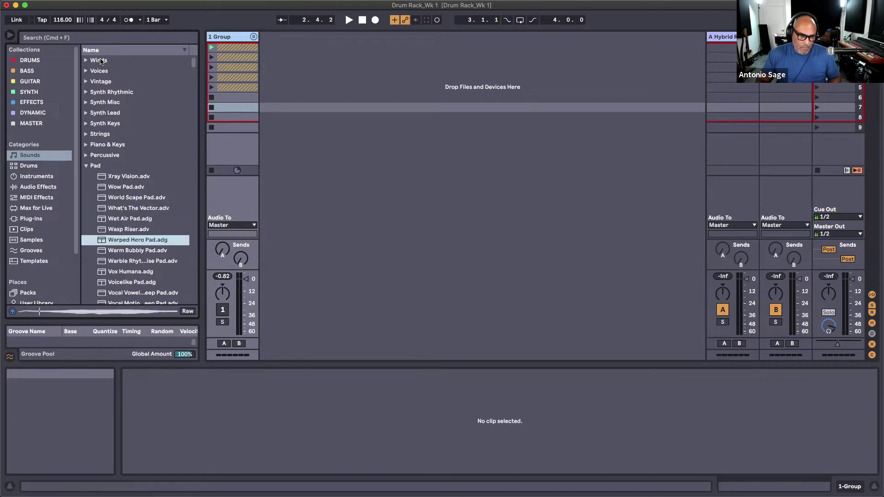
pyautogui.press('Down')
pyautogui.press('Down')
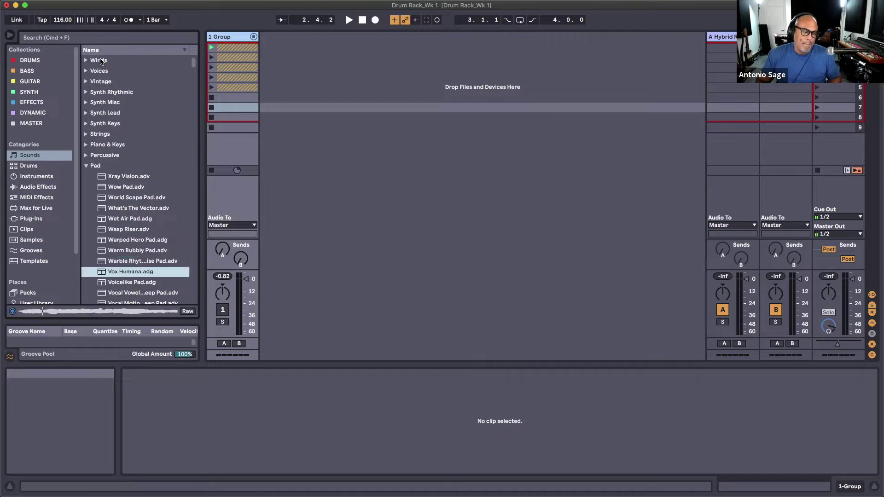
pyautogui.press('Down')
pyautogui.press('Down')
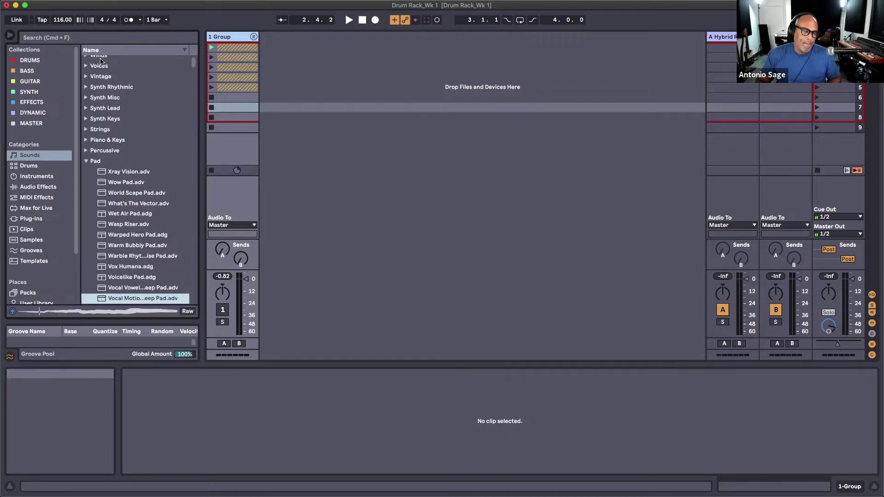
# Browse further down the pad presets to Van The Man Pad and load it onto a new MIDI track beside the group
pyautogui.press('Down')
pyautogui.press('Down')
pyautogui.press('Down')
pyautogui.press('Down')
pyautogui.press('Down')
pyautogui.press('Down')
pyautogui.press('Down')
pyautogui.press('Down')
pyautogui.press('Down')
pyautogui.press('Down')
pyautogui.press('Down')
pyautogui.press('Down')
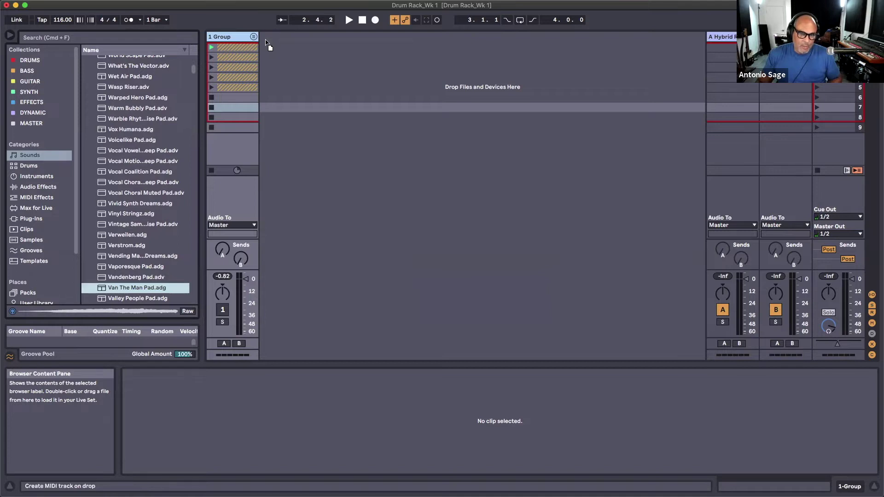
pyautogui.moveTo(266, 43)
pyautogui.mouseDown()
pyautogui.moveTo(424, 90)
pyautogui.moveTo(471, 95)
pyautogui.moveTo(269, 43)
pyautogui.mouseUp()
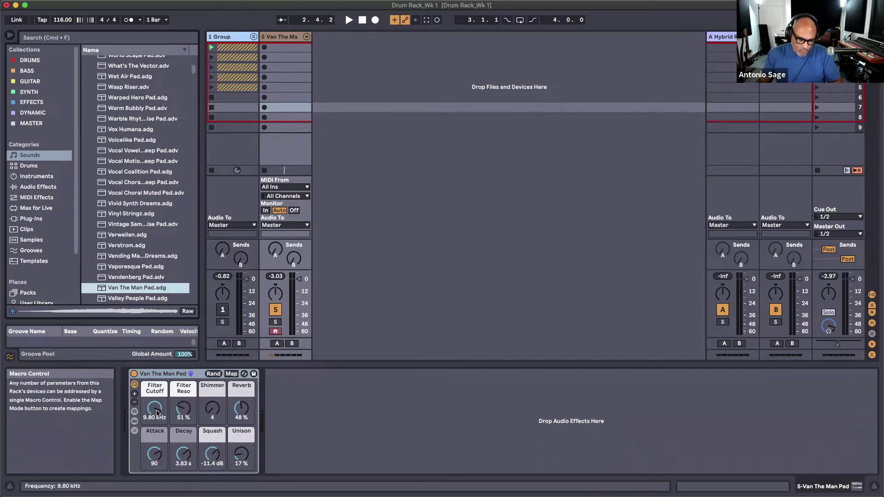
# Set the Van The Man Pad macros: Filter Cutoff 324 Hz, Filter Reso 43%, Reverb 31%, Decay 248 ms, Squash -7.92 dB, Unison 13%
pyautogui.moveTo(157, 412); pyautogui.dragTo(156, 460)
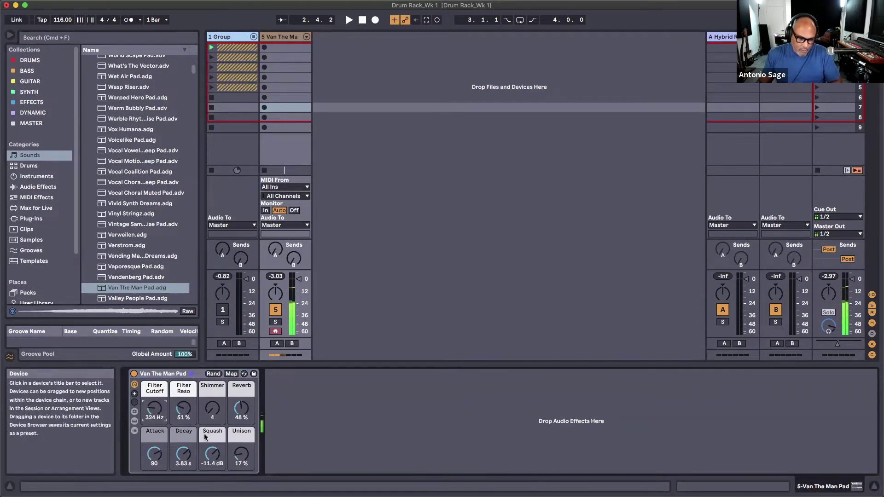
pyautogui.moveTo(184, 405); pyautogui.dragTo(184, 418)
pyautogui.moveTo(240, 407); pyautogui.dragTo(238, 420)
pyautogui.moveTo(183, 452); pyautogui.dragTo(240, 458)
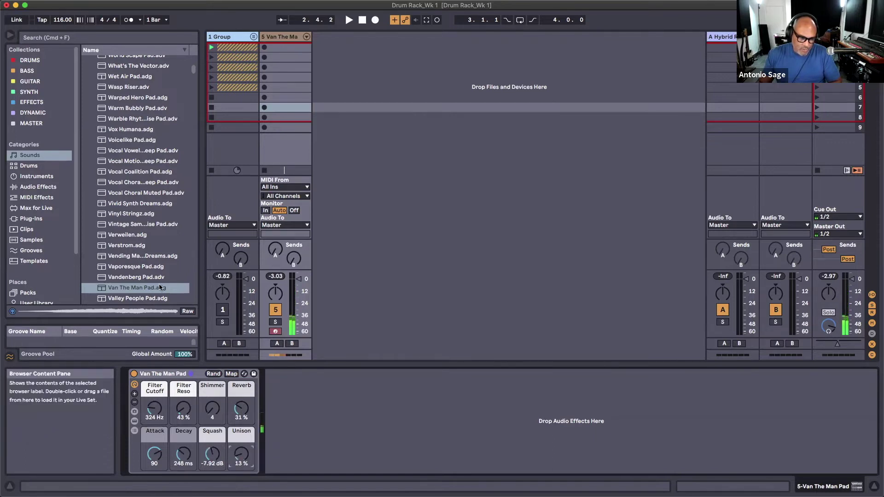
# Audition the pad presets from Tube Step Pad onward and load Toy Glass Pad in place of the track's current instrument
pyautogui.scroll(-5, 156, 281)
pyautogui.click(143, 208)
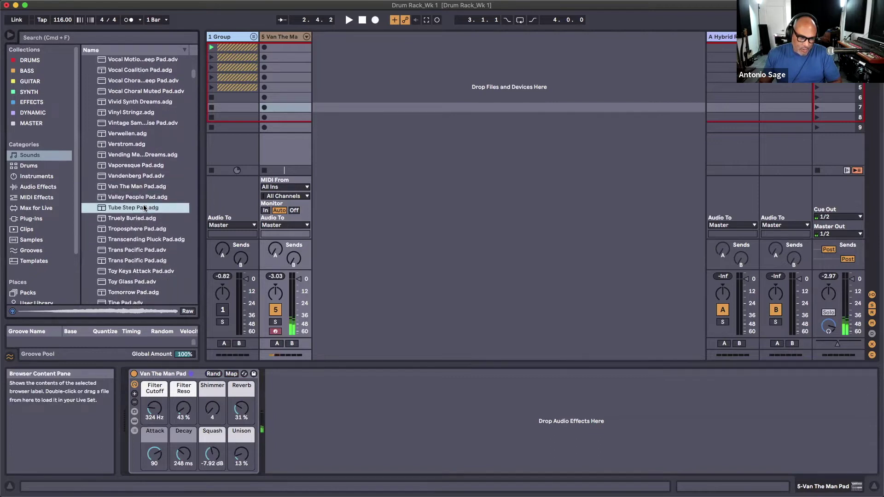
pyautogui.press('Down')
pyautogui.press('Down')
pyautogui.press('Down')
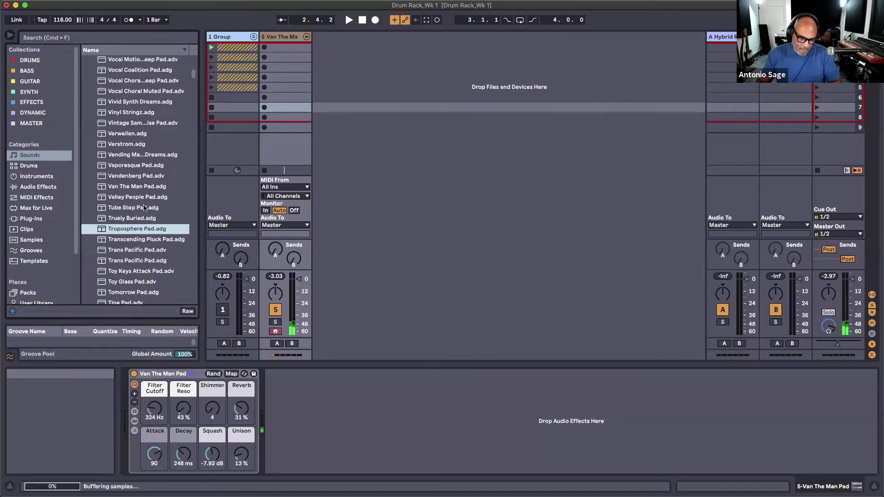
pyautogui.press('Down')
pyautogui.press('Down')
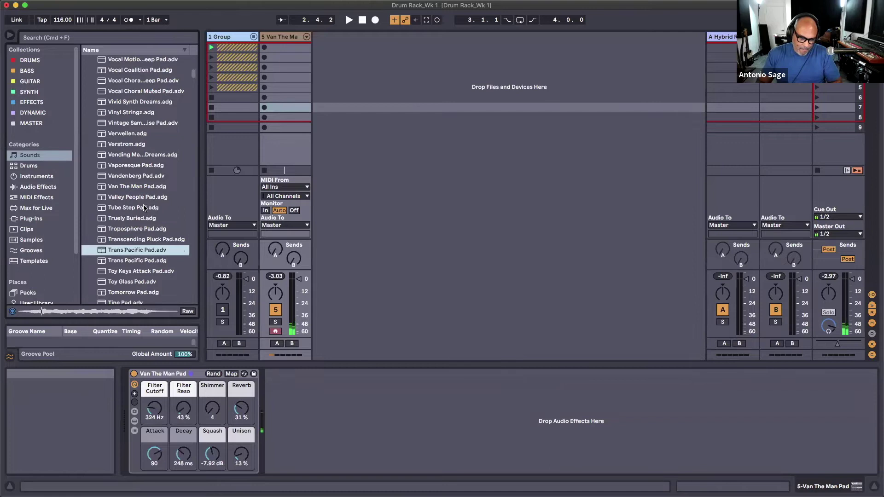
pyautogui.press('Down')
pyautogui.press('Down')
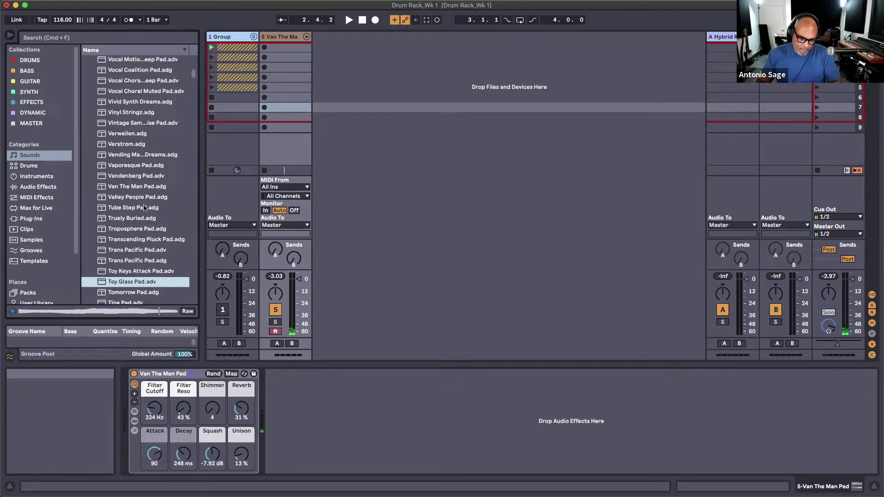
pyautogui.press('Return')
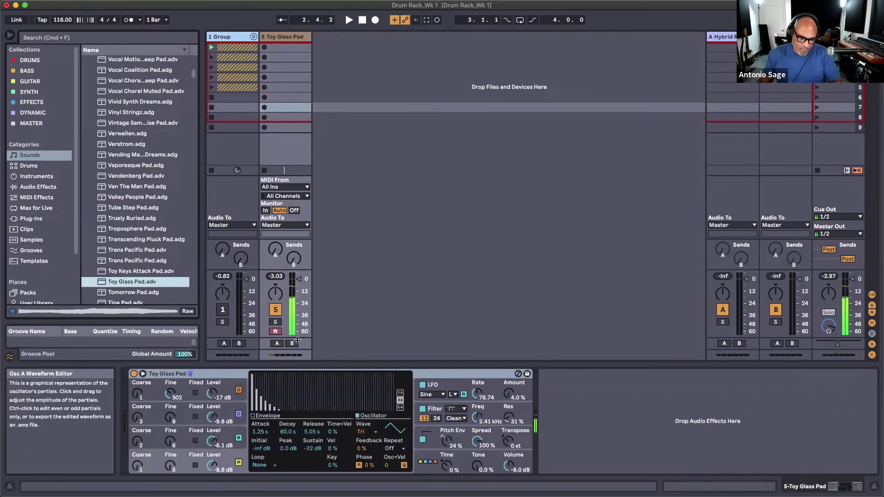
# Audition the pad presets from Tomorrow Pad to The Greatest Pad
pyautogui.scroll(-5, 115, 263)
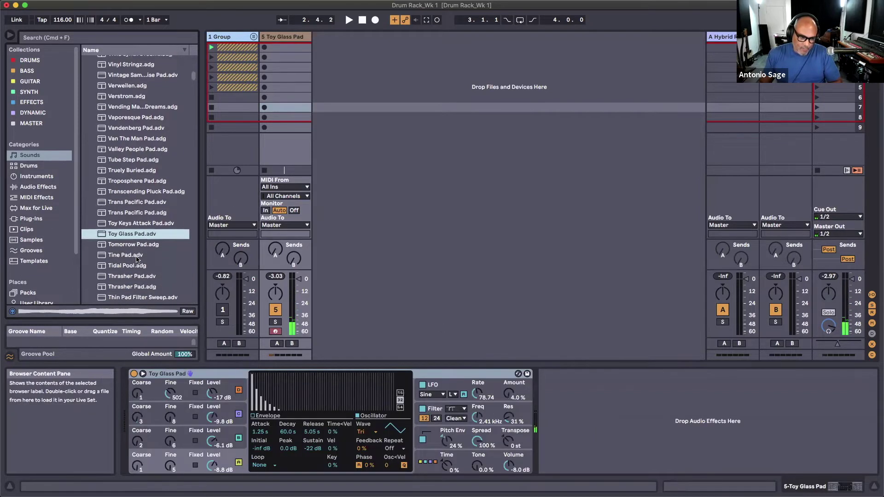
pyautogui.click(133, 245)
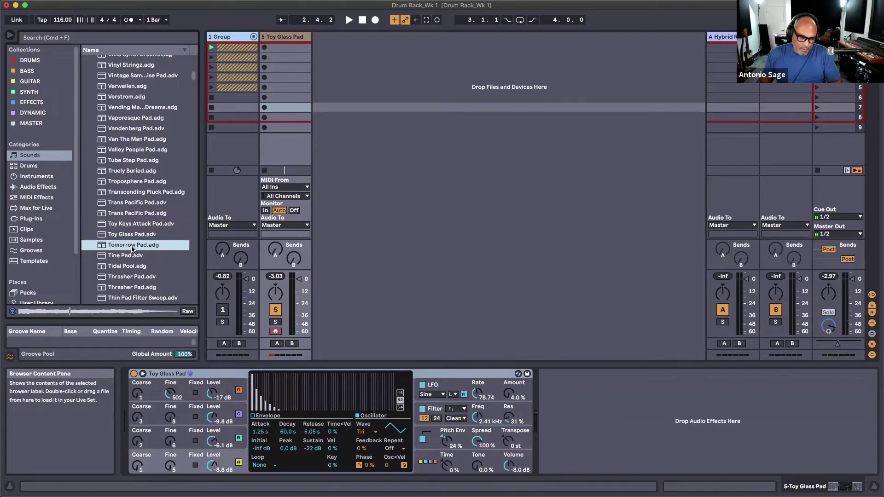
pyautogui.press('Down')
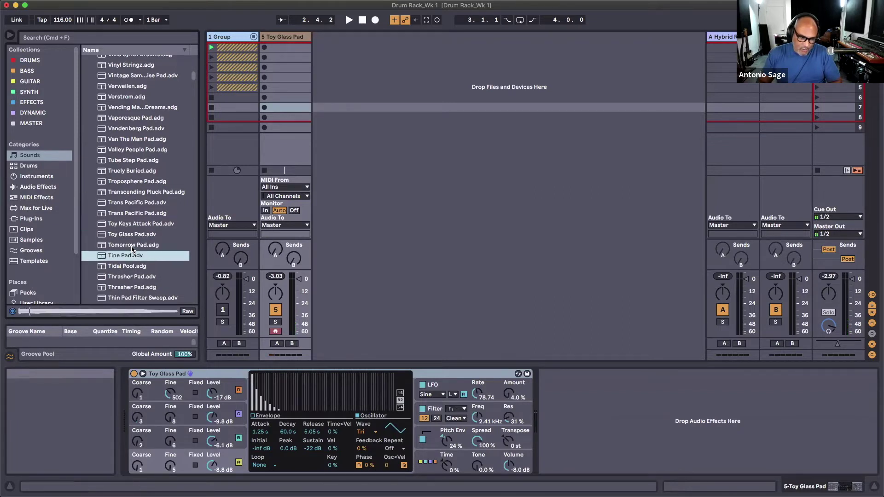
pyautogui.press('Down')
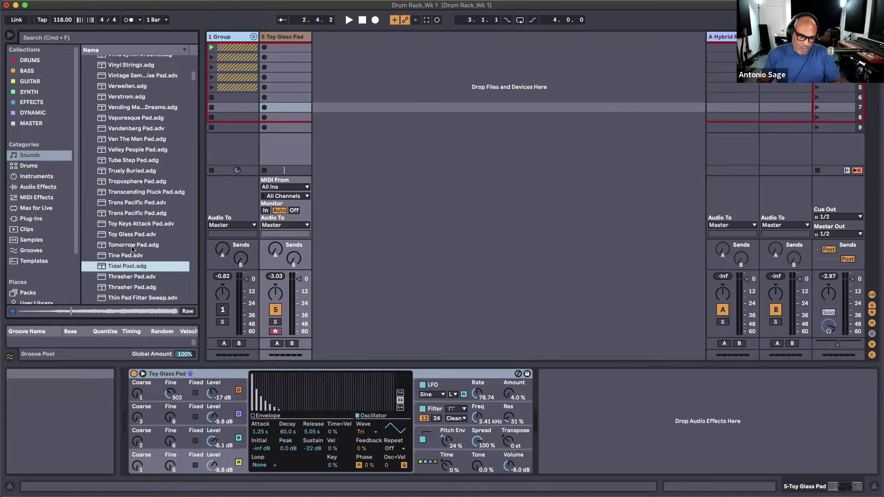
pyautogui.press('Down')
pyautogui.press('Down')
pyautogui.press('Down')
pyautogui.press('Down')
pyautogui.press('Down')
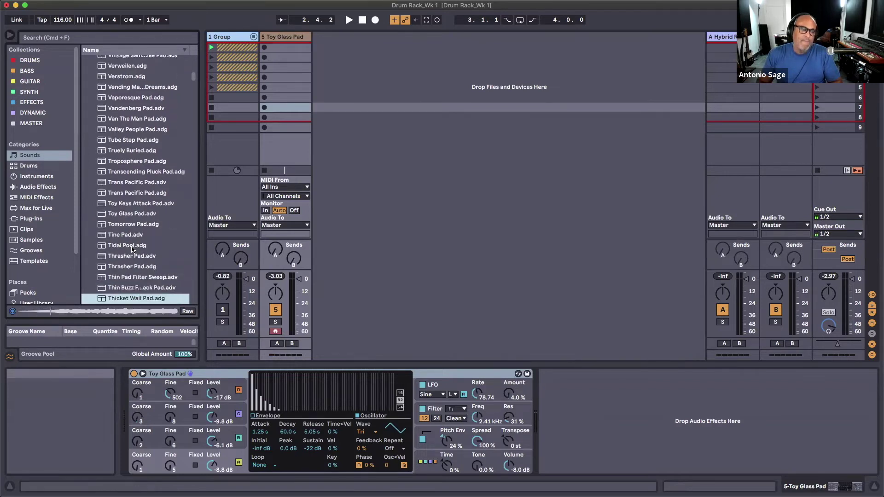
pyautogui.press('Down')
pyautogui.press('Down')
pyautogui.press('Down')
pyautogui.press('Down')
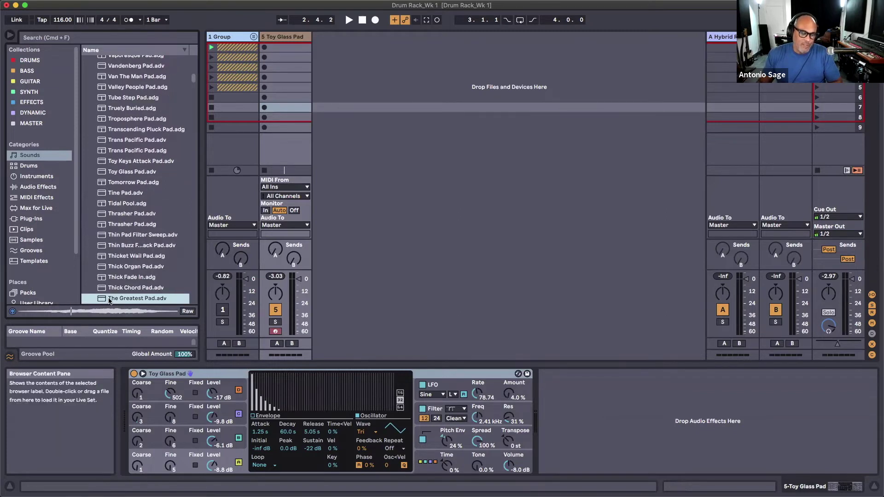
# Audition the presets from Texturo onward and replace Toy Glass Pad on the track with Synth Deep Chord
pyautogui.press('Down')
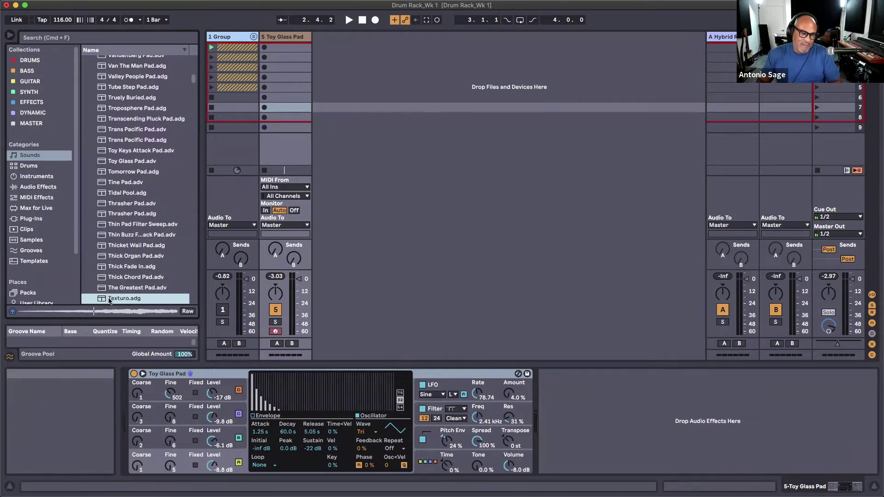
pyautogui.press('Down')
pyautogui.press('Down')
pyautogui.press('Down')
pyautogui.press('Down')
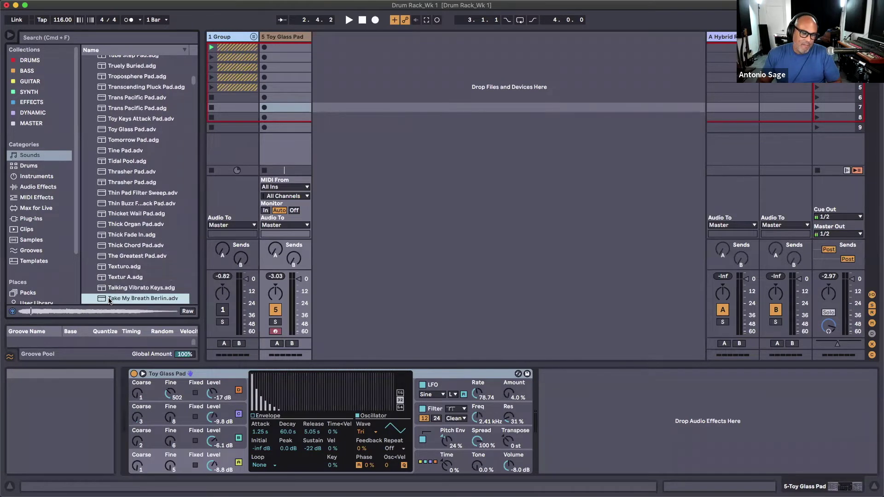
pyautogui.press('Down')
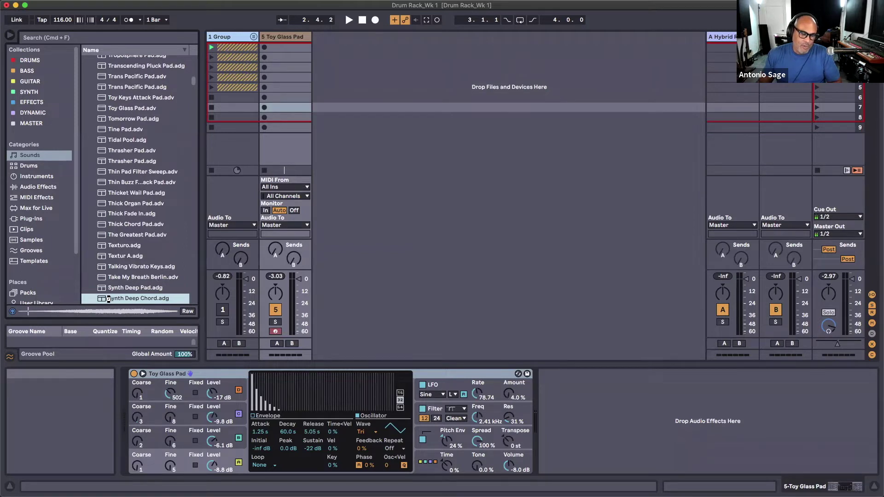
pyautogui.press('Return')
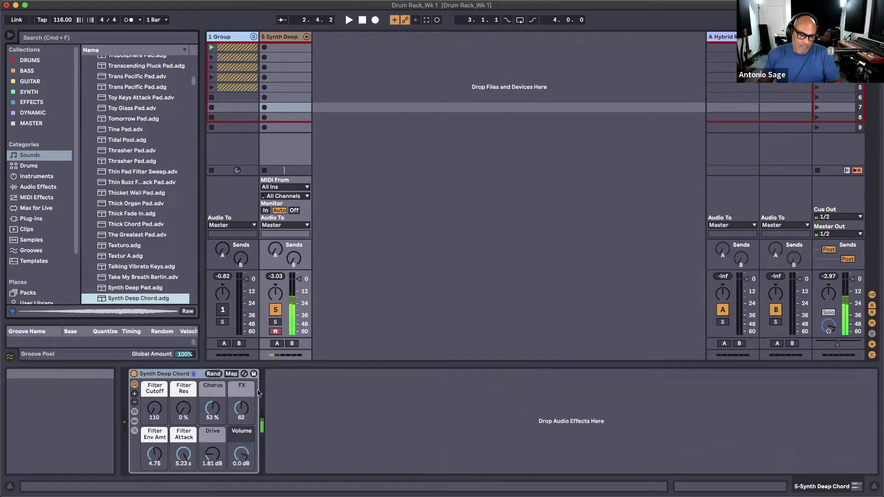
# Try a higher Filter Cutoff on Synth Deep Chord and lower its Volume macro to about -17.8 dB
pyautogui.click(155, 409)
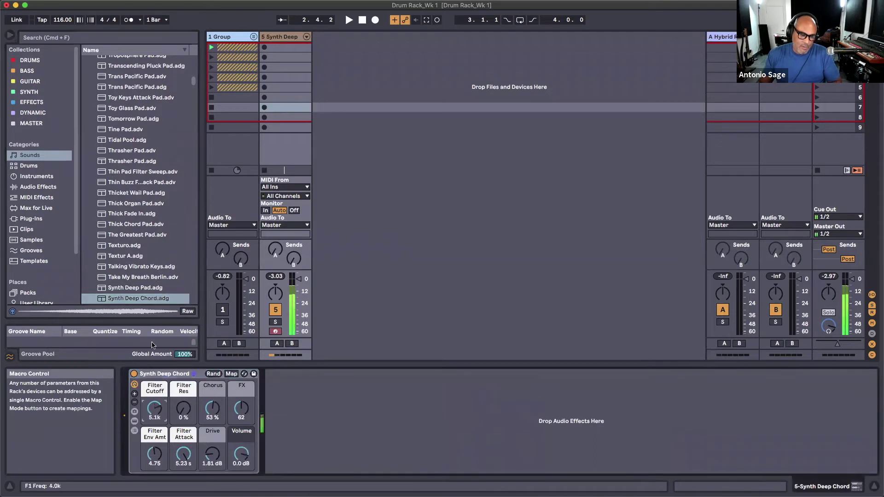
pyautogui.moveTo(241, 453); pyautogui.dragTo(236, 488)
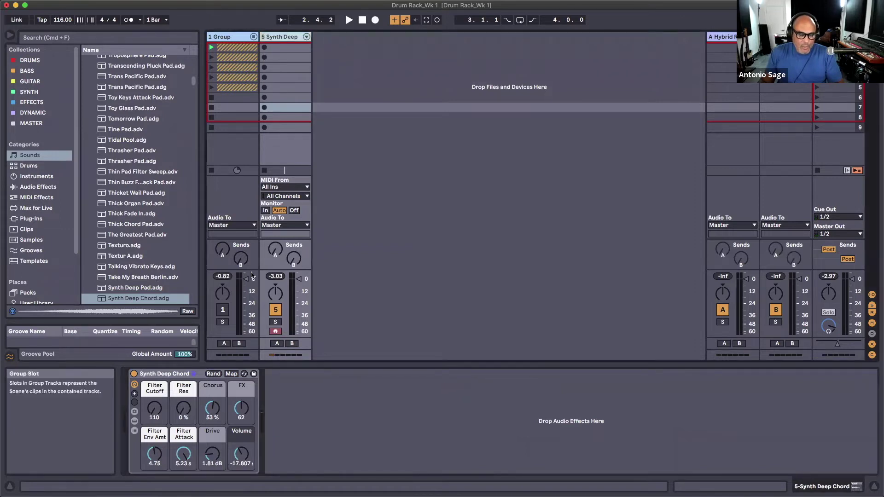
# Start playback with the metronome on and try a different Filter Cutoff on Synth Deep Chord
pyautogui.click(129, 21)
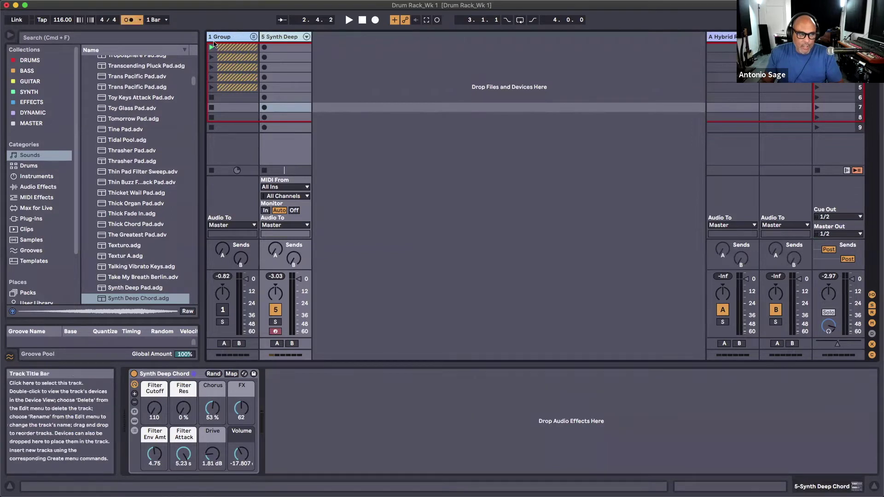
pyautogui.click(348, 20)
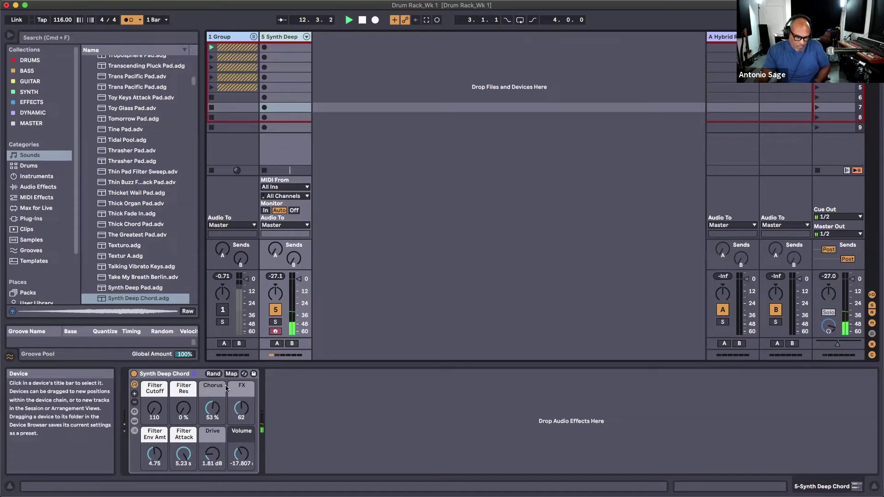
pyautogui.moveTo(151, 414); pyautogui.dragTo(151, 404)
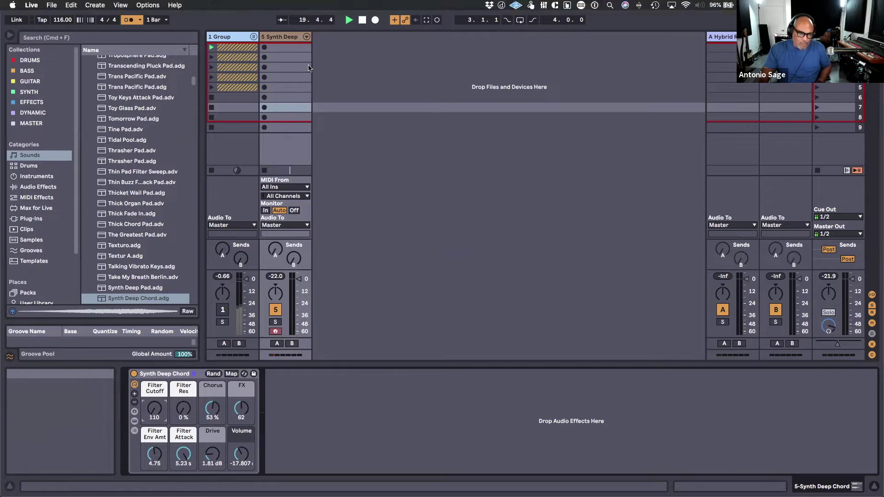
# Create an empty MIDI clip in the first slot of the Synth Deep Chord track and enlarge the clip editor
pyautogui.doubleClick(285, 48)
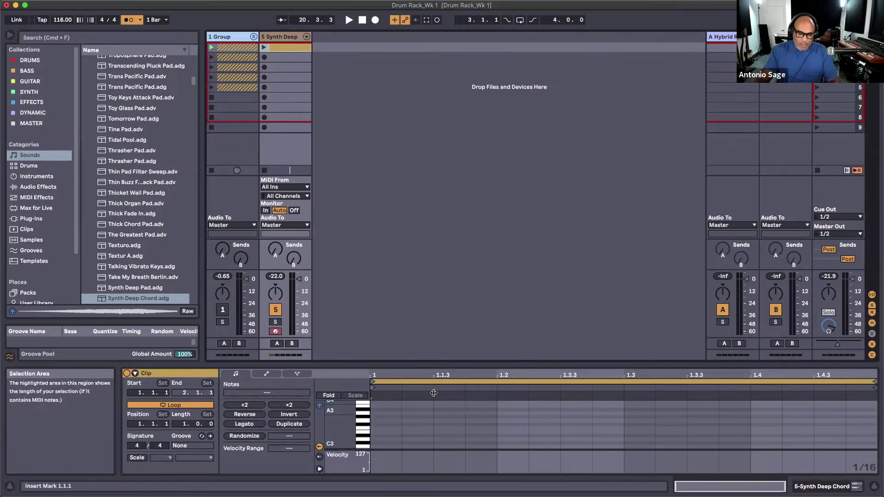
pyautogui.moveTo(415, 330); pyautogui.dragTo(412, 319)
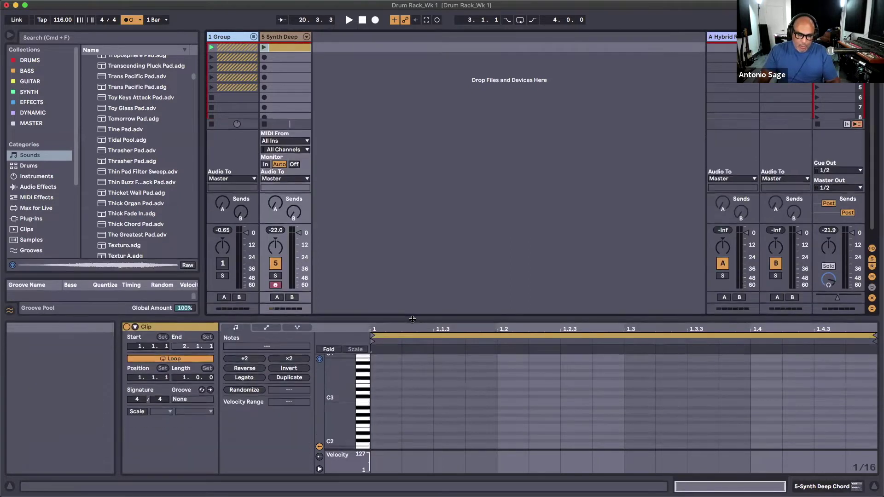
# Add a G2 note to the pad clip, stretch it across the full bar and launch the clip
pyautogui.moveTo(363, 428); pyautogui.dragTo(409, 405)
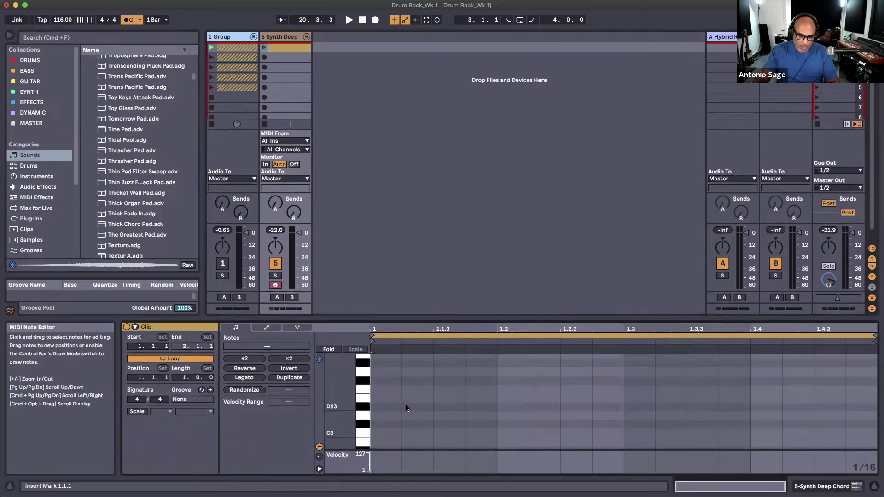
pyautogui.click(364, 418)
pyautogui.click(362, 389)
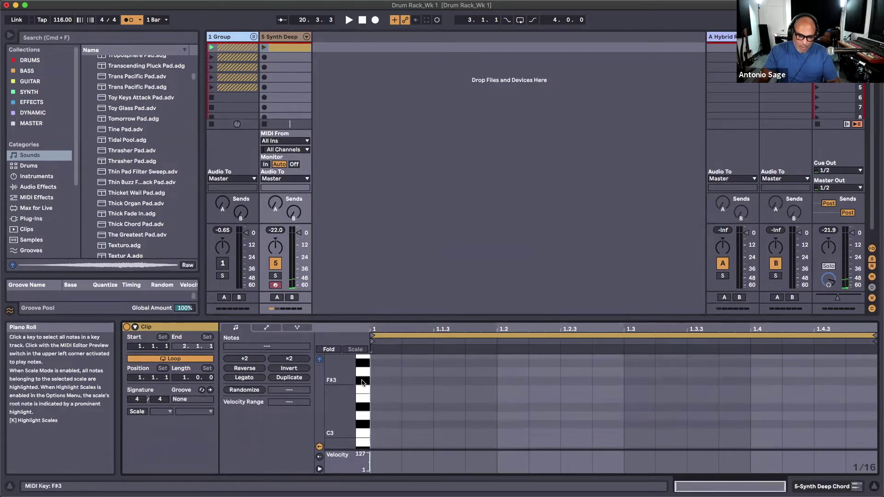
pyautogui.scroll(-4, 363, 400)
pyautogui.scroll(-1, 364, 413)
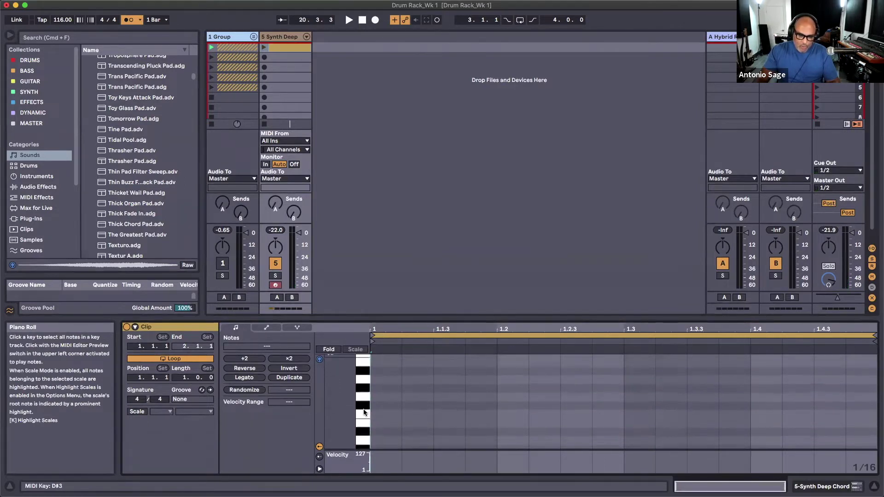
pyautogui.scroll(-2, 364, 405)
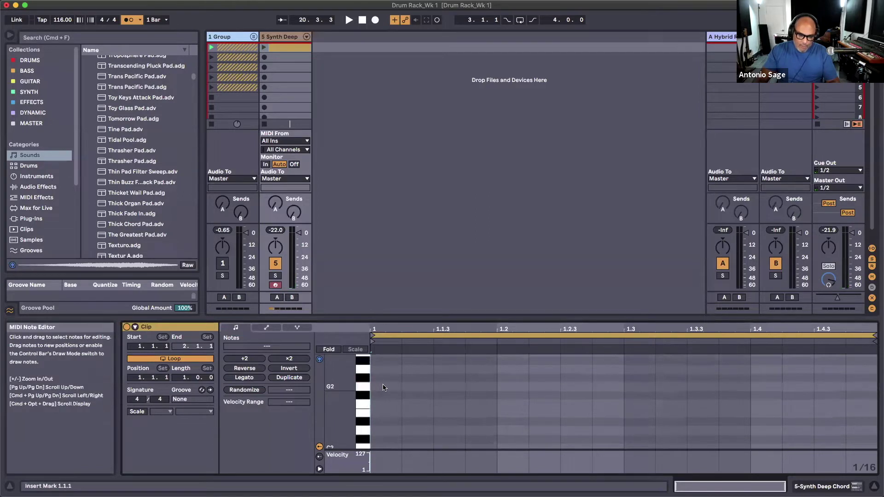
pyautogui.doubleClick(384, 387)
pyautogui.moveTo(399, 387); pyautogui.dragTo(876, 387)
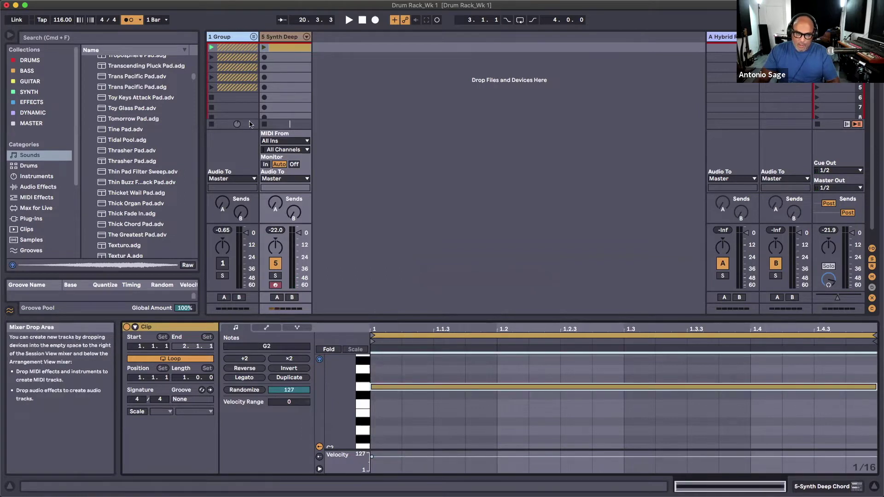
pyautogui.click(264, 48)
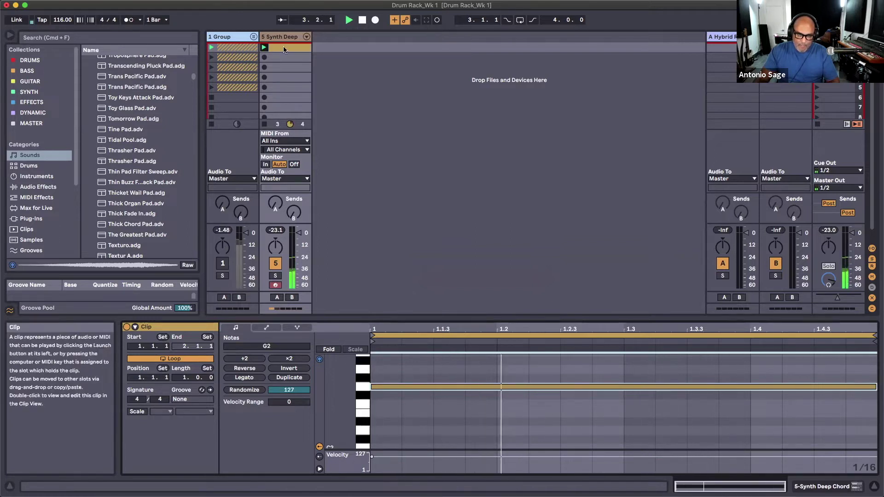
# Hot-swap Synth Deep Chord to try Sync Drift Pad and Synaptic Floater Pad while the clip plays
pyautogui.hotkey('shift', 'Tab')
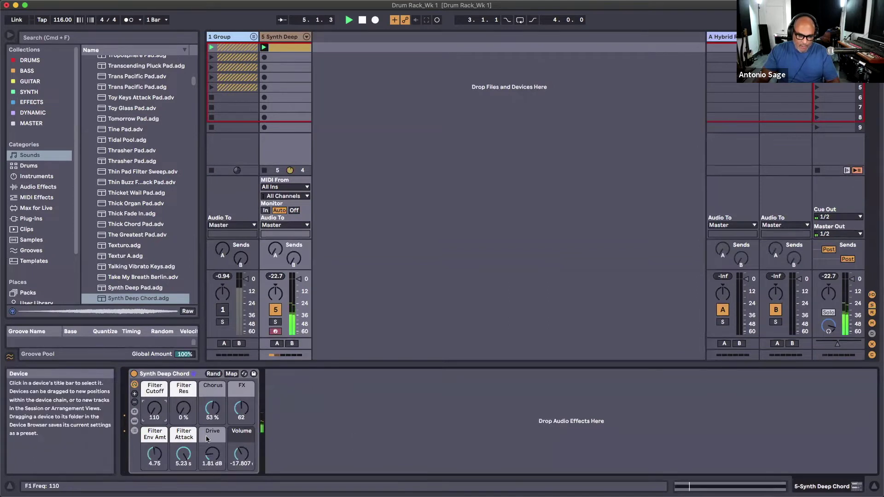
pyautogui.click(243, 375)
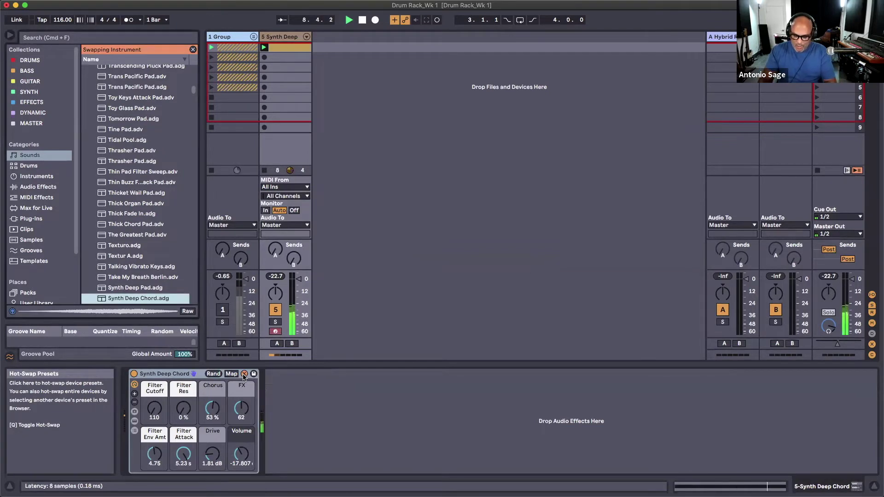
pyautogui.press('Down')
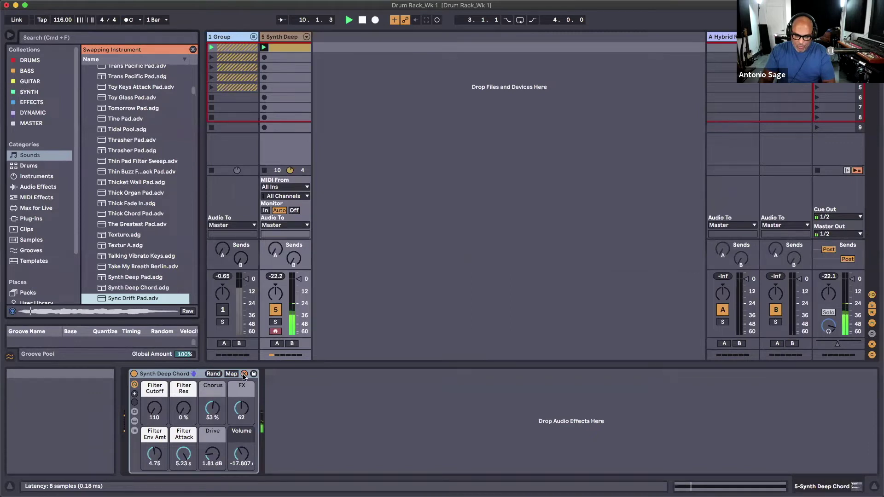
pyautogui.press('Return')
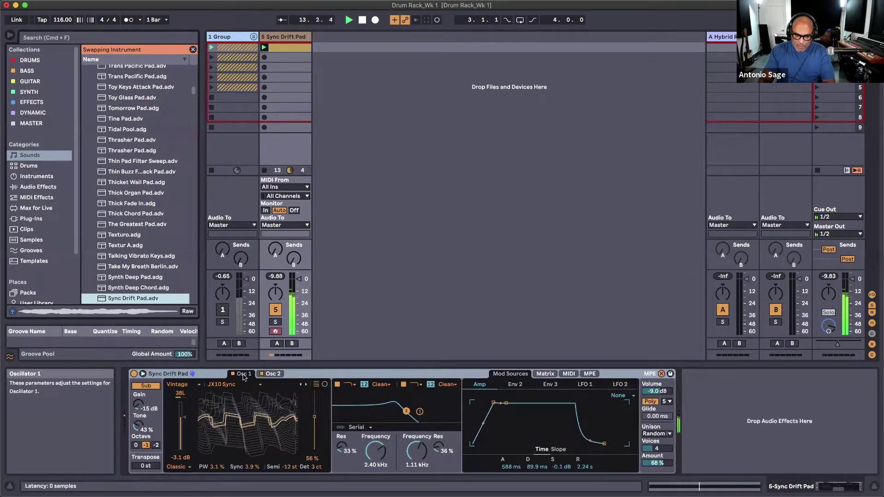
pyautogui.press('Down')
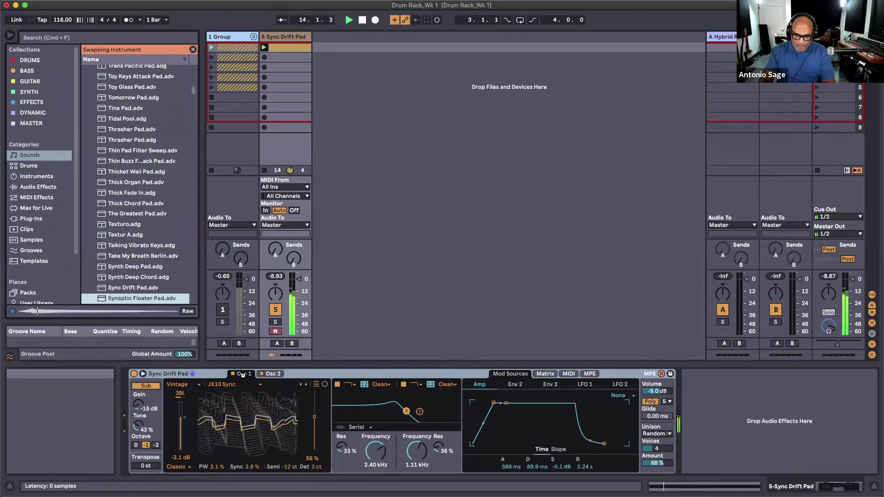
pyautogui.press('Return')
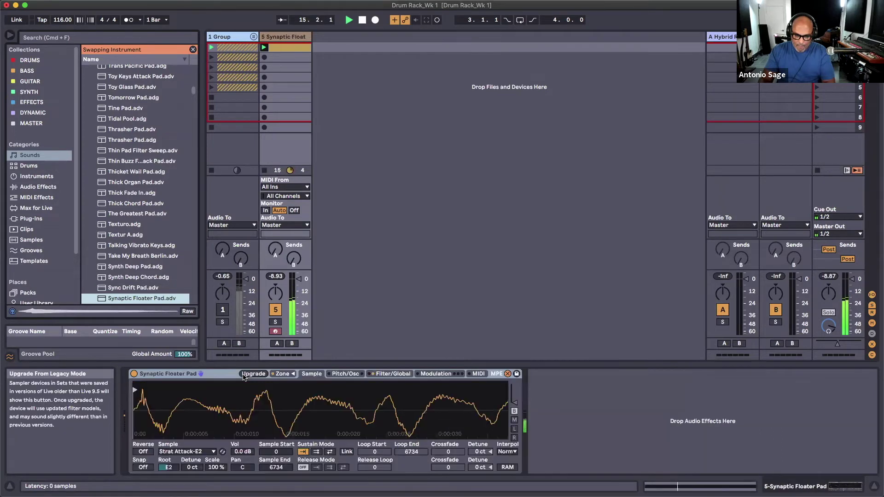
# Swap the instrument to Swell Pad.adg and lower its Filter 2 Freq macro to 98.6 Hz
pyautogui.press('Down')
pyautogui.press('Down')
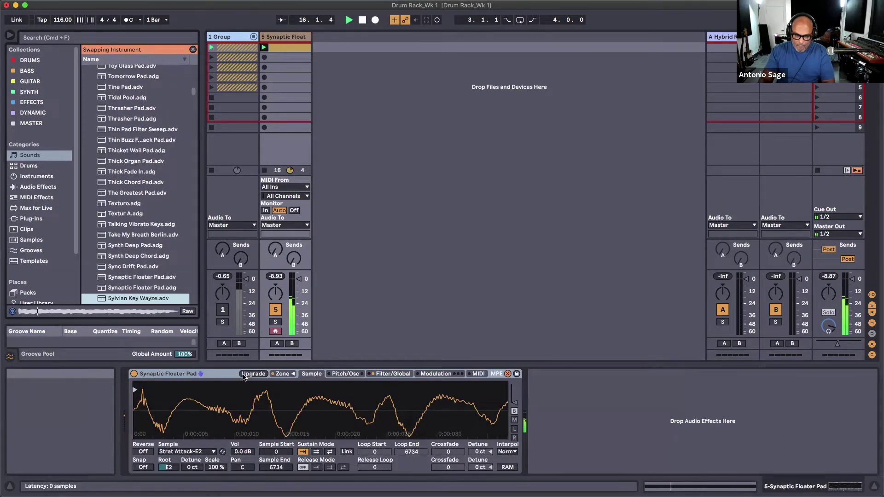
pyautogui.press('Down')
pyautogui.press('Down')
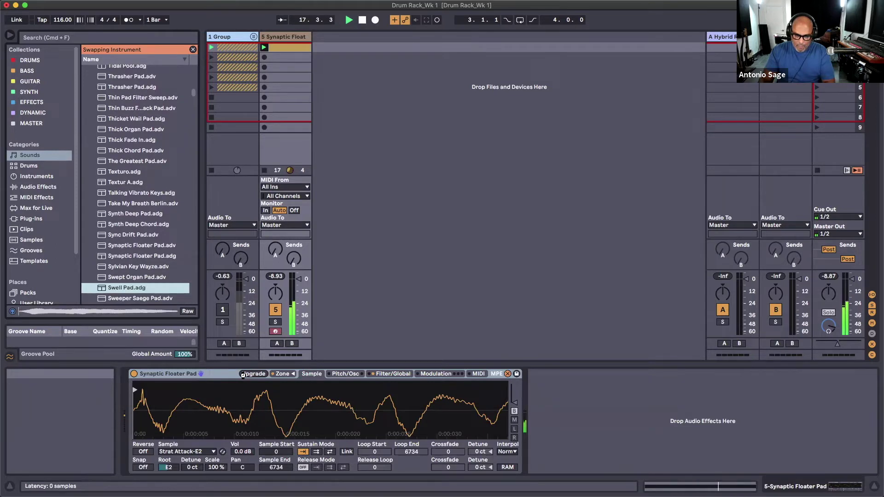
pyautogui.press('Return')
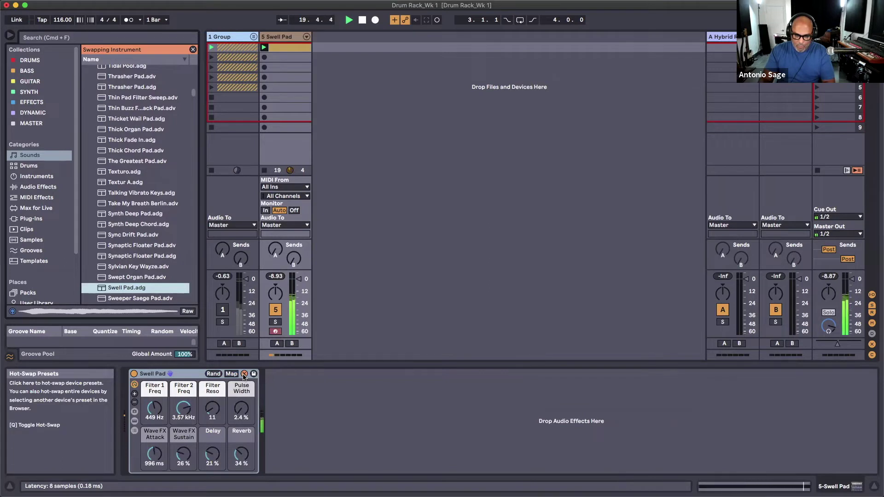
pyautogui.click(187, 409)
pyautogui.moveTo(186, 409); pyautogui.dragTo(183, 449)
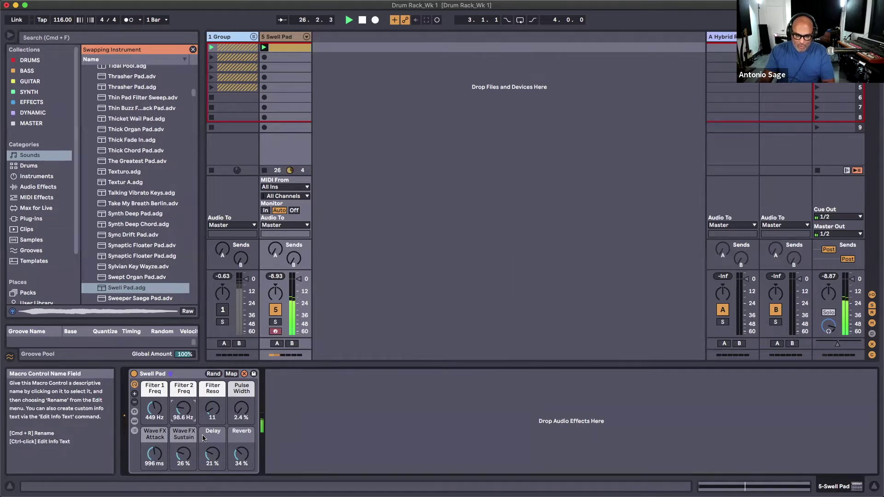
# Reopen the pad clip, transpose its G2 note down one octave to G1 and play it back briefly
pyautogui.click(283, 49)
pyautogui.doubleClick(283, 49)
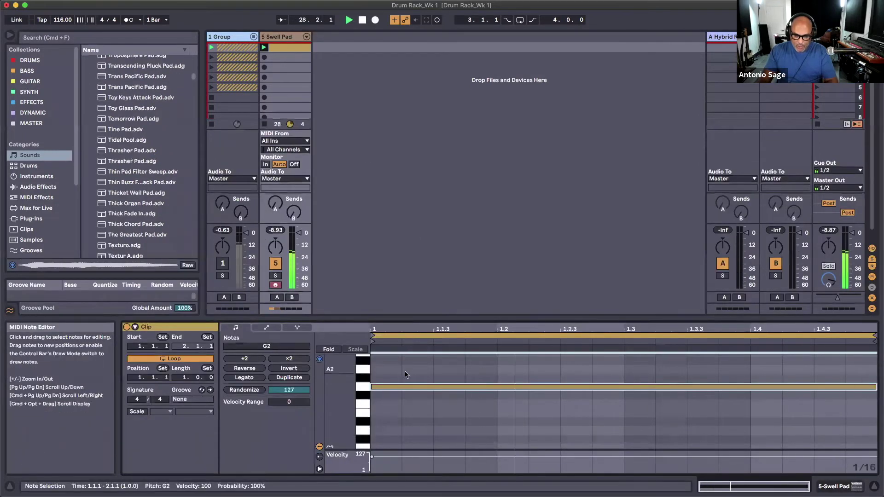
pyautogui.click(404, 405)
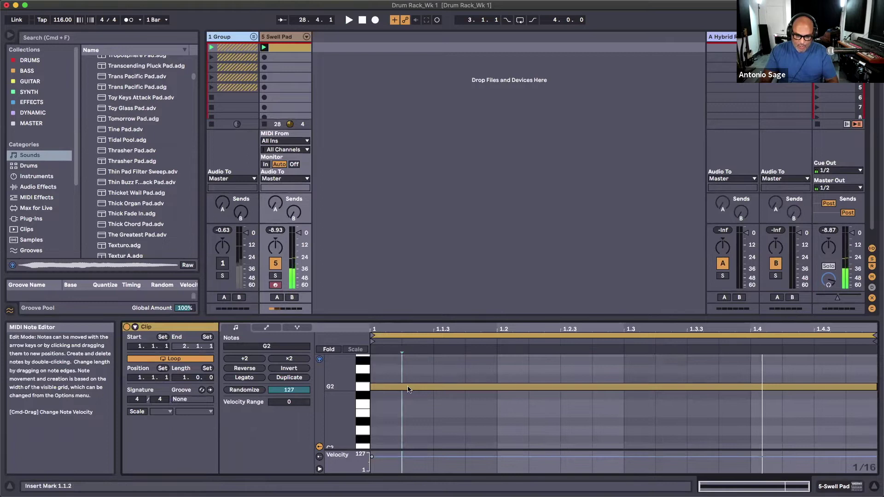
pyautogui.click(407, 388)
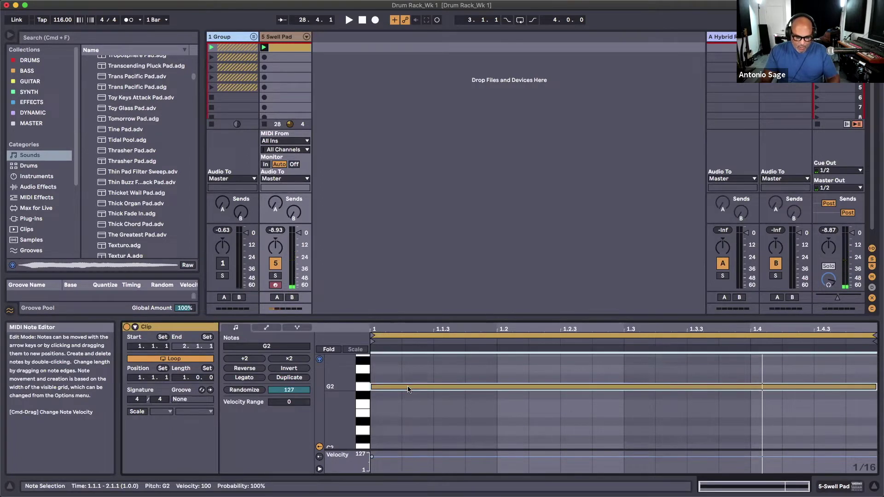
pyautogui.rightClick(408, 389)
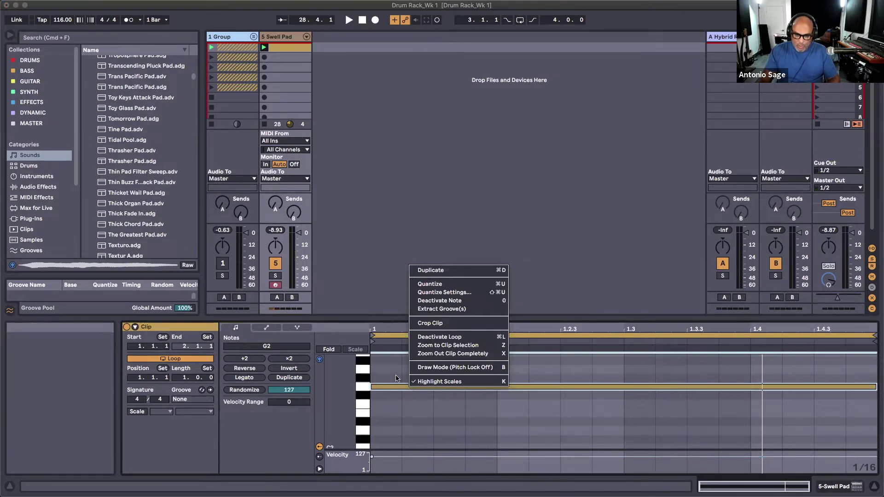
pyautogui.click(395, 378)
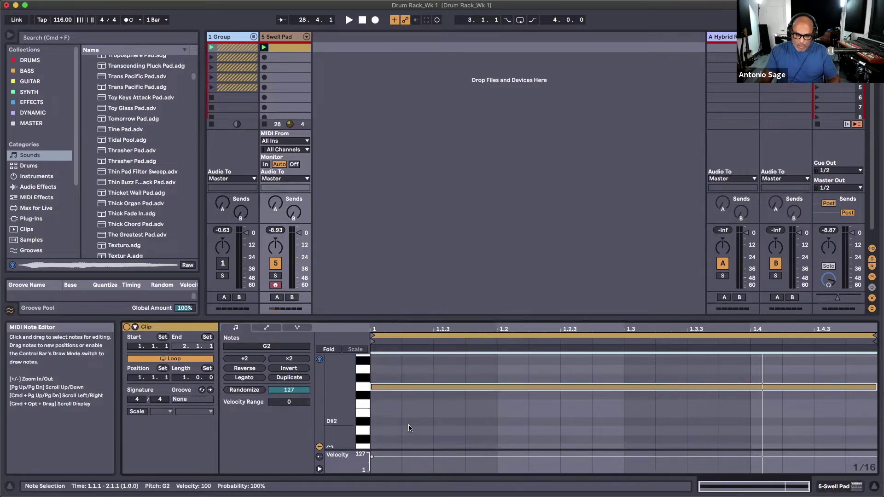
pyautogui.click(404, 388)
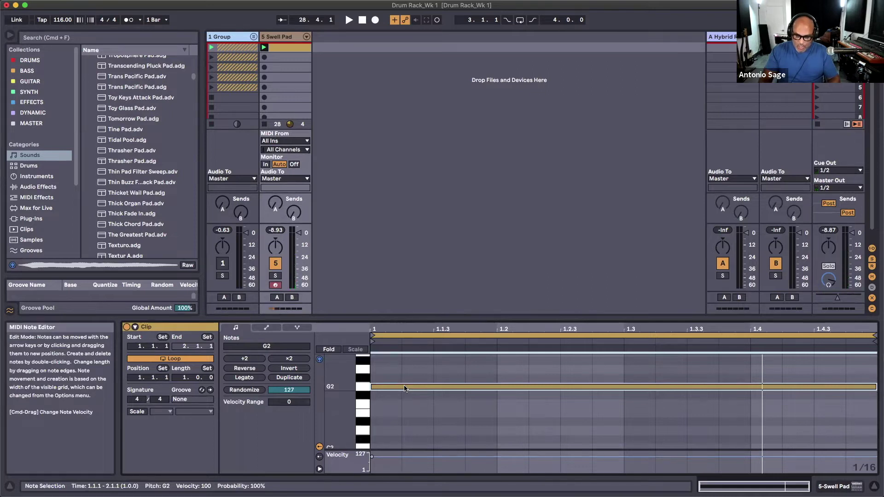
pyautogui.hotkey('shift', 'Down')
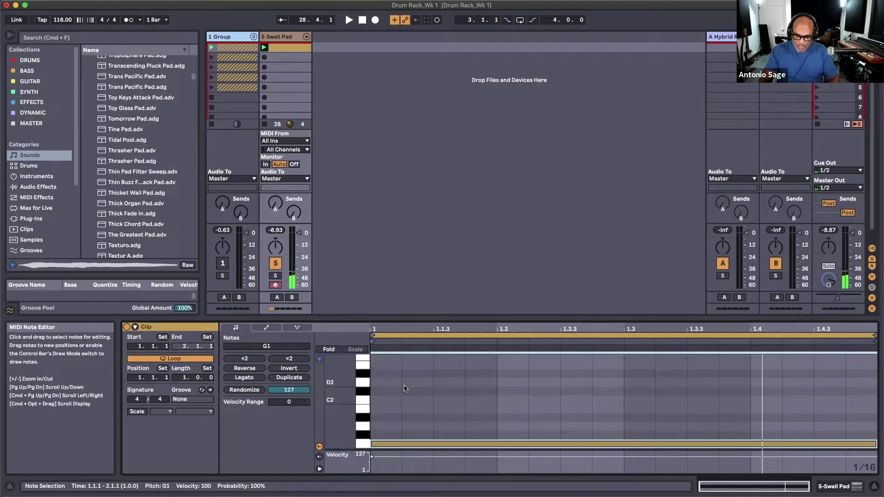
pyautogui.press('space')
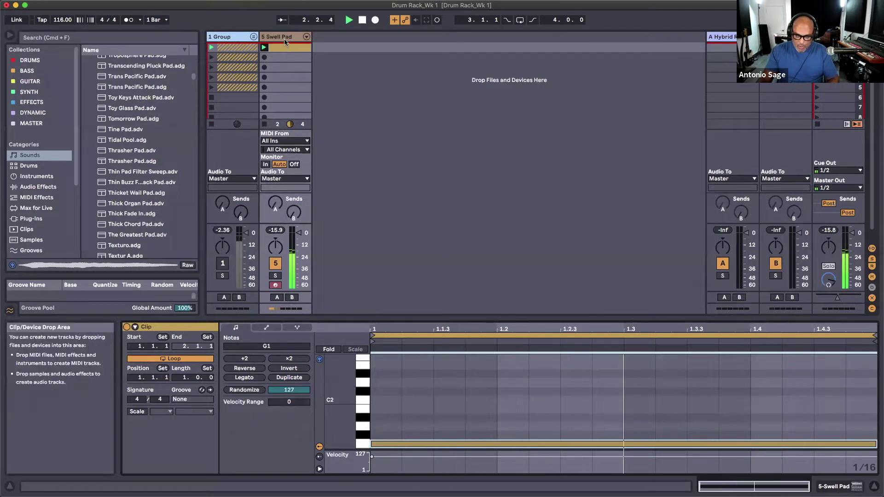
pyautogui.press('space')
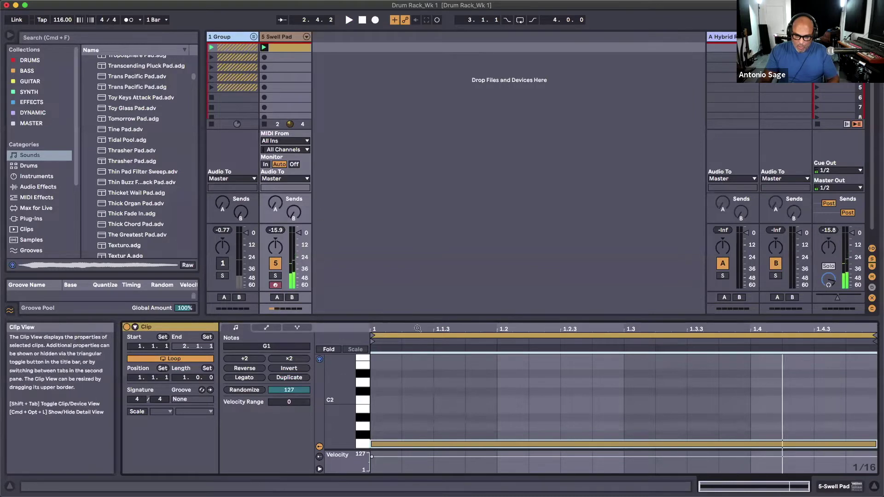
# Duplicate the clip's loop to four bars, stretch the G1 note across the whole length and start playback
pyautogui.click(417, 335)
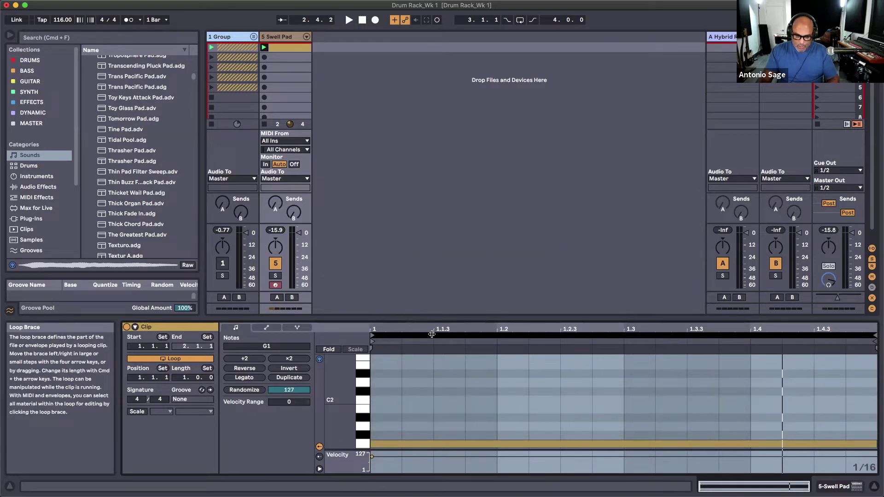
pyautogui.click(437, 339)
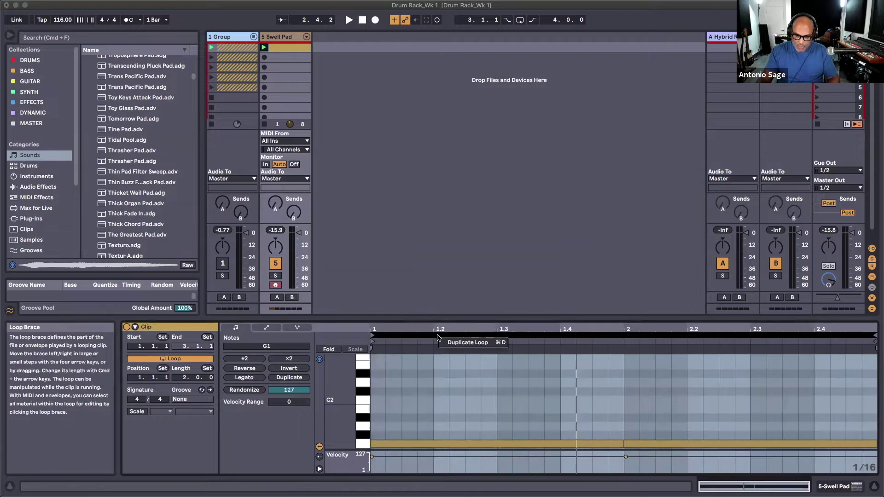
pyautogui.click(445, 342)
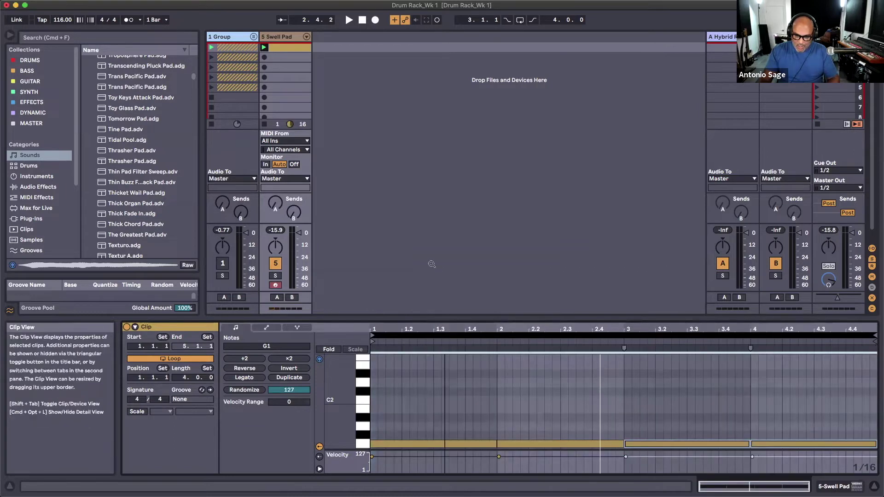
pyautogui.moveTo(494, 445); pyautogui.dragTo(873, 454)
pyautogui.press('space')
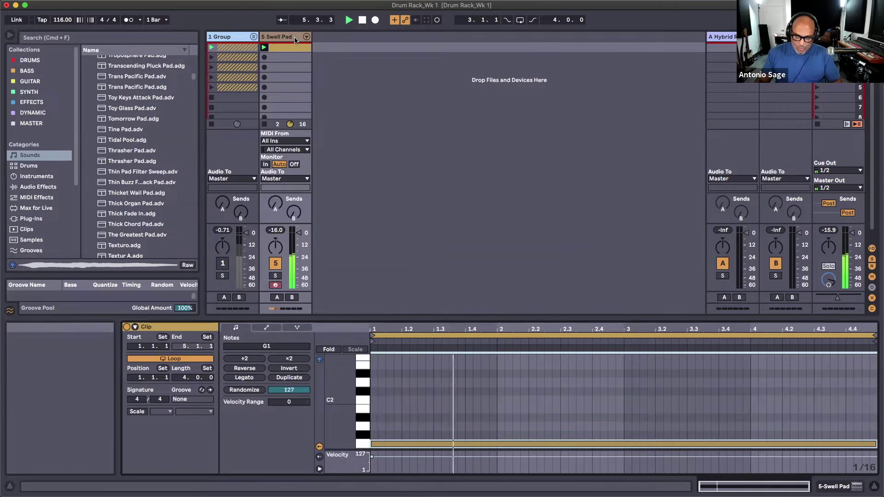
# Show the devices inside the Swell Pad rack and lower its Filter 1 Freq macro to 412 Hz
pyautogui.hotkey('shift', 'Tab')
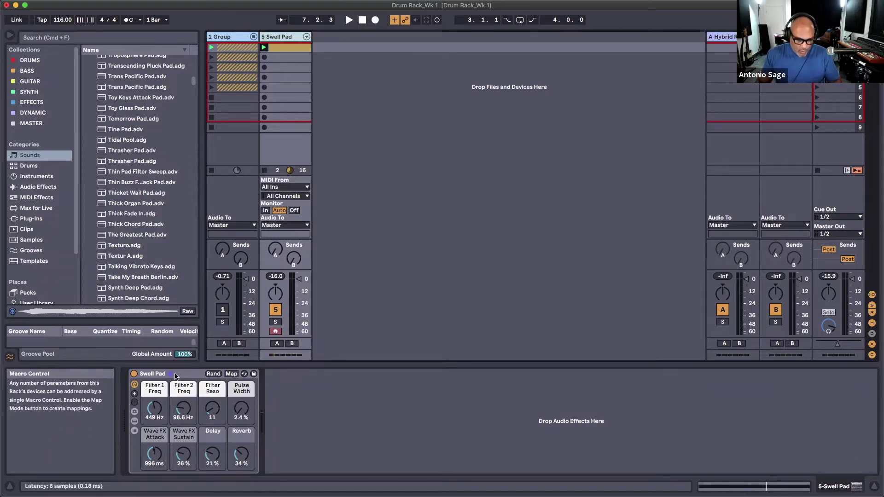
pyautogui.click(135, 421)
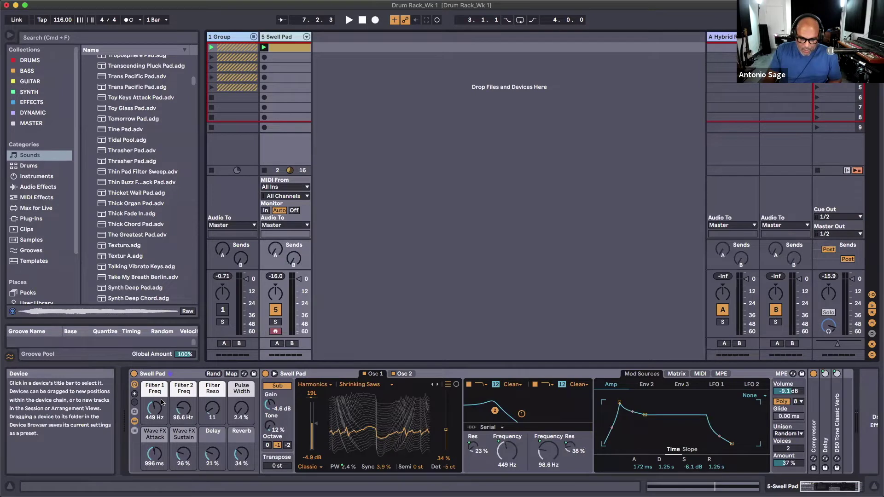
pyautogui.moveTo(155, 411)
pyautogui.mouseDown()
pyautogui.moveTo(153, 423)
pyautogui.moveTo(167, 396)
pyautogui.moveTo(161, 419)
pyautogui.moveTo(168, 399)
pyautogui.moveTo(166, 411)
pyautogui.mouseUp()
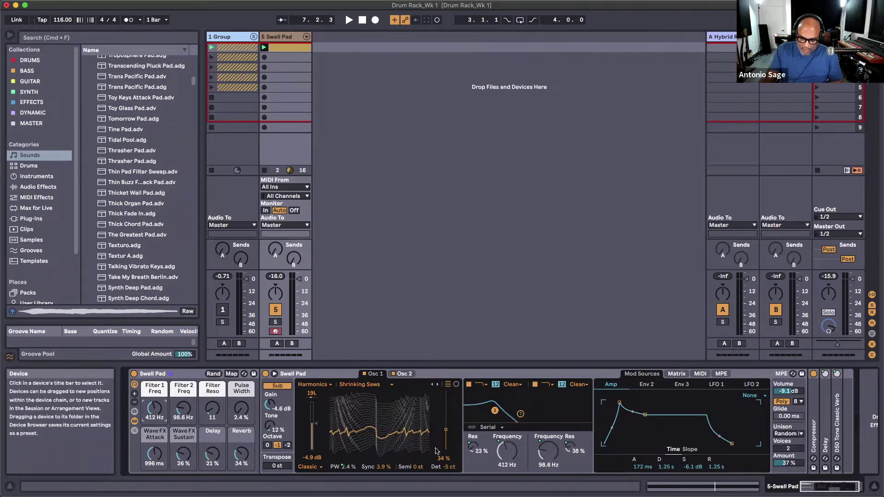
# Lower the Osc 1 wave position to 33% and map it to the Filter 1 Freq macro
pyautogui.moveTo(446, 432)
pyautogui.mouseDown()
pyautogui.moveTo(446, 417)
pyautogui.moveTo(446, 430)
pyautogui.mouseUp()
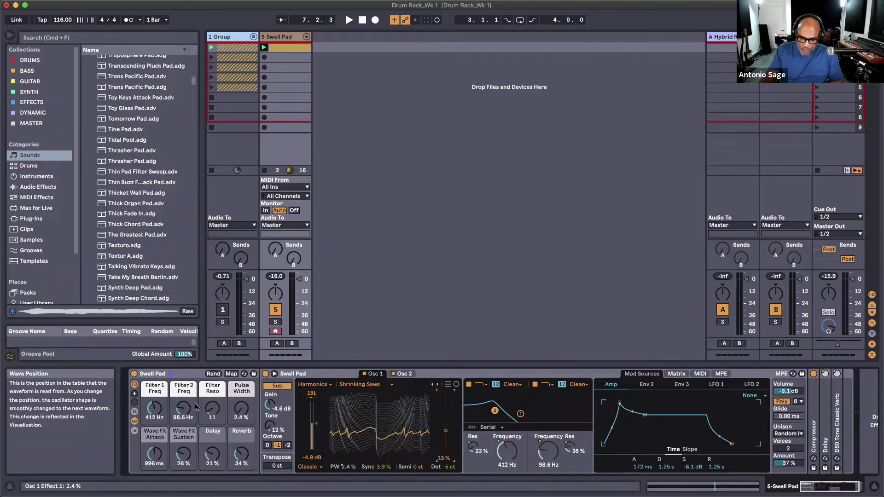
pyautogui.rightClick(445, 433)
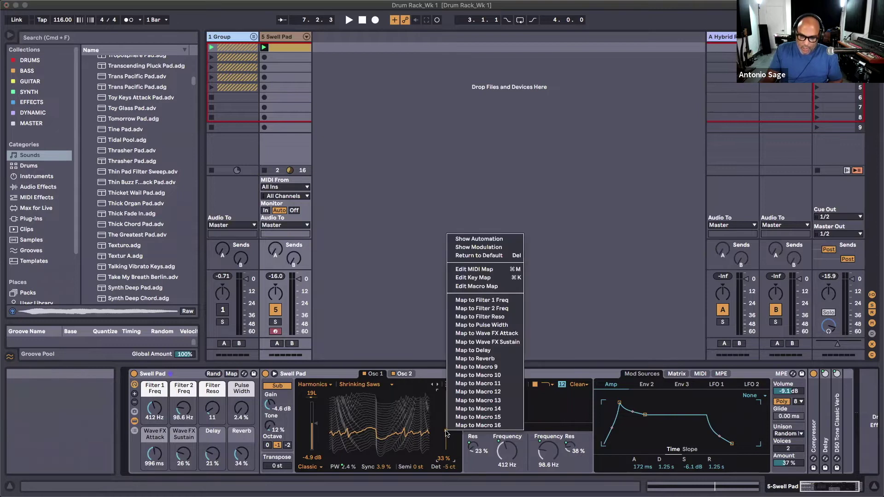
pyautogui.click(482, 300)
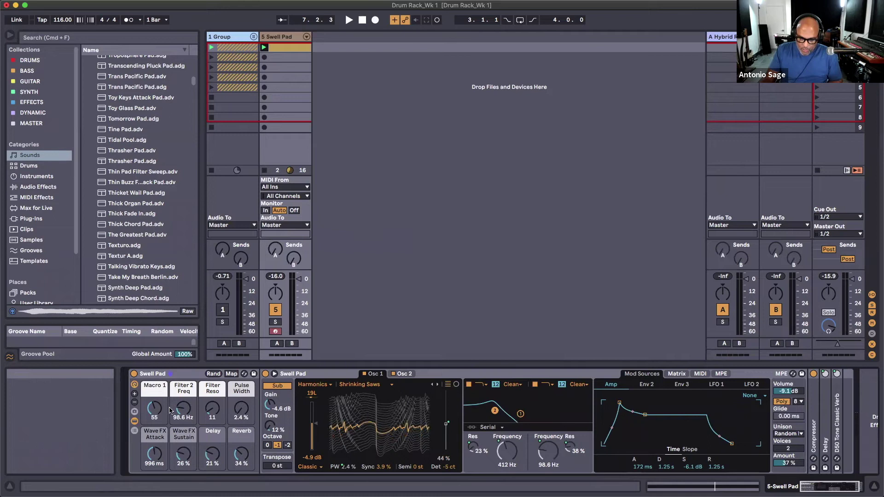
# Raise Macro 1 to 71 and set the Filter 2 Freq macro to 130 Hz while the pad plays, ending with playback stopped
pyautogui.moveTo(153, 408)
pyautogui.mouseDown()
pyautogui.moveTo(161, 371)
pyautogui.moveTo(153, 403)
pyautogui.mouseUp()
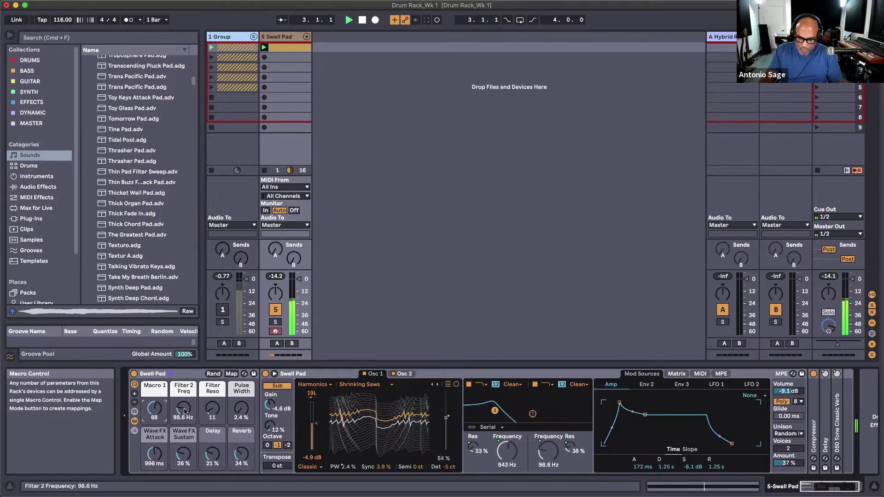
pyautogui.click(150, 417)
pyautogui.moveTo(150, 417); pyautogui.dragTo(149, 409)
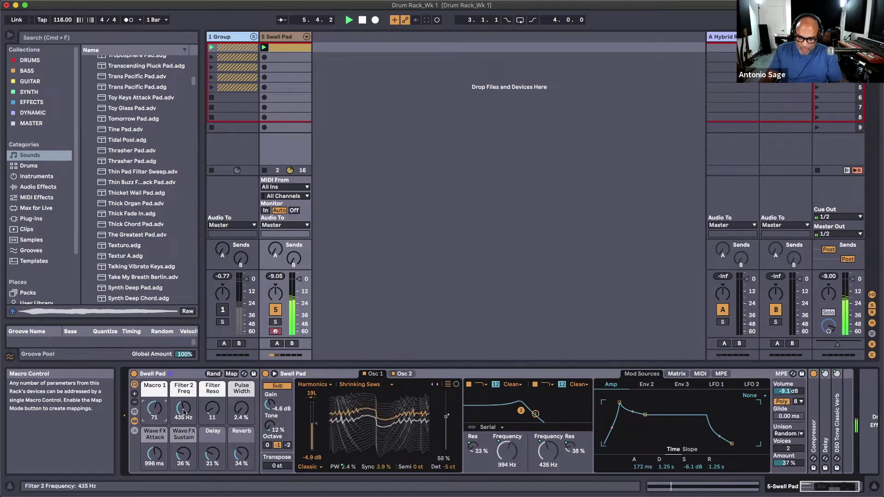
pyautogui.moveTo(183, 409); pyautogui.dragTo(177, 423)
pyautogui.click(154, 409)
pyautogui.press('space')
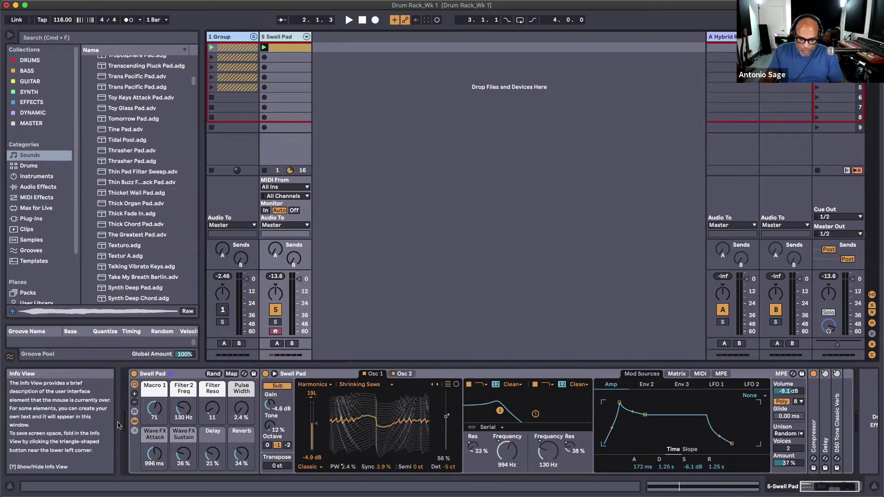
# Expand the Swell Pad rack to show all 16 macro controls
pyautogui.click(134, 395)
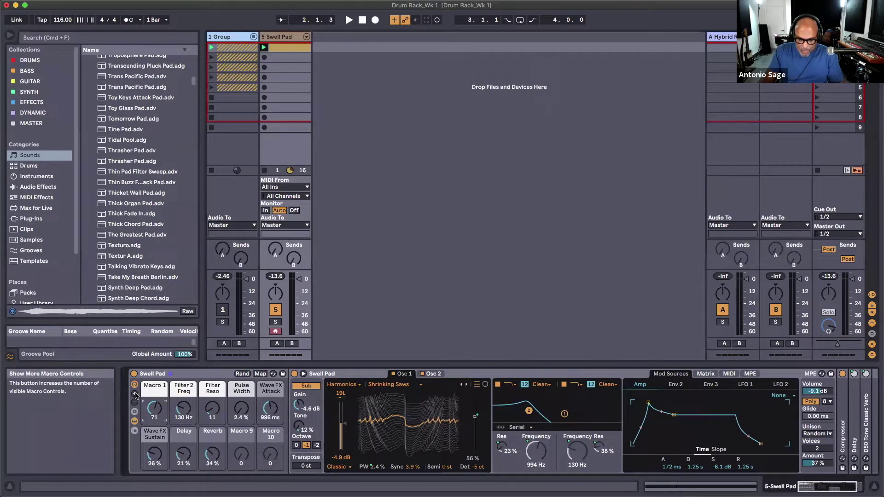
pyautogui.click(135, 394)
pyautogui.click(135, 395)
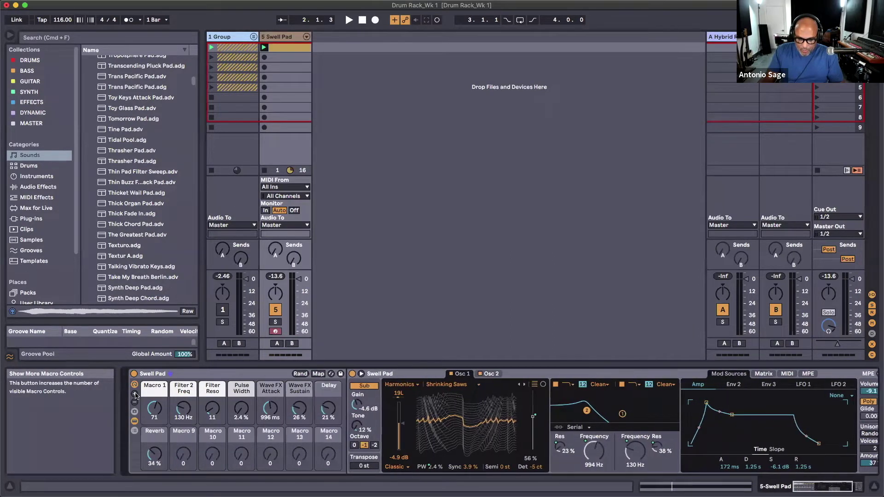
pyautogui.click(135, 394)
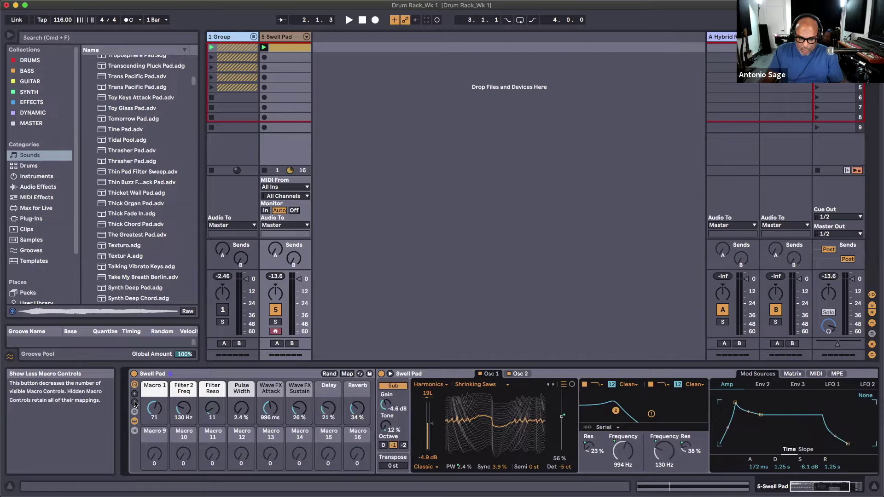
# Reduce the rack's visible macros to only Macro 1 and bring back the eight-macro layout
pyautogui.click(135, 404)
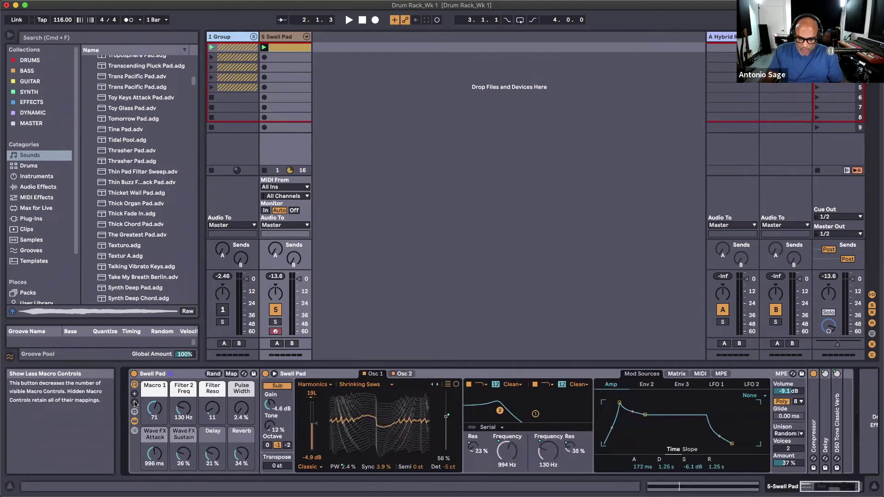
pyautogui.click(135, 403)
pyautogui.click(135, 403)
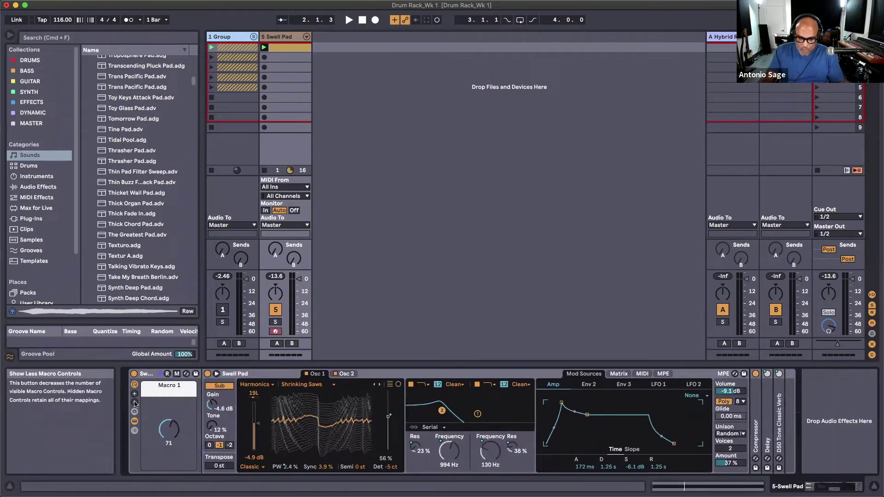
pyautogui.click(134, 395)
pyautogui.click(134, 395)
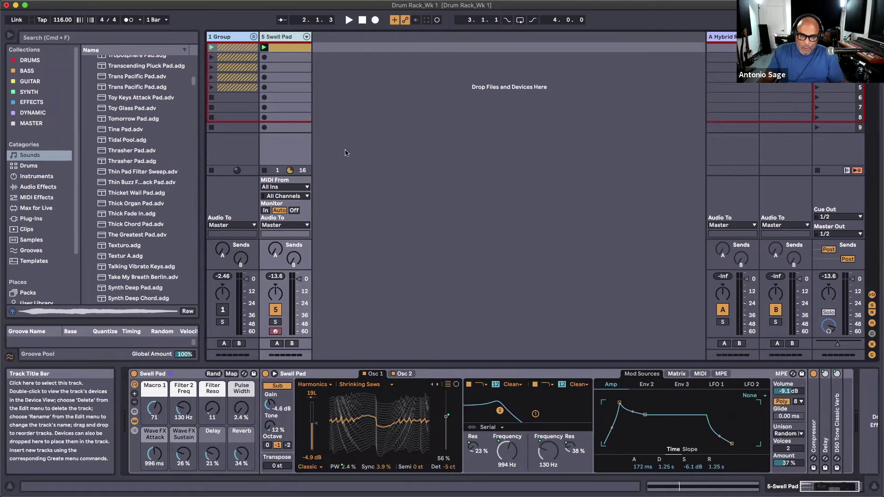
# Play the Swell Pad clip briefly and insert a new MIDI track after the Swell Pad track
pyautogui.click(264, 48)
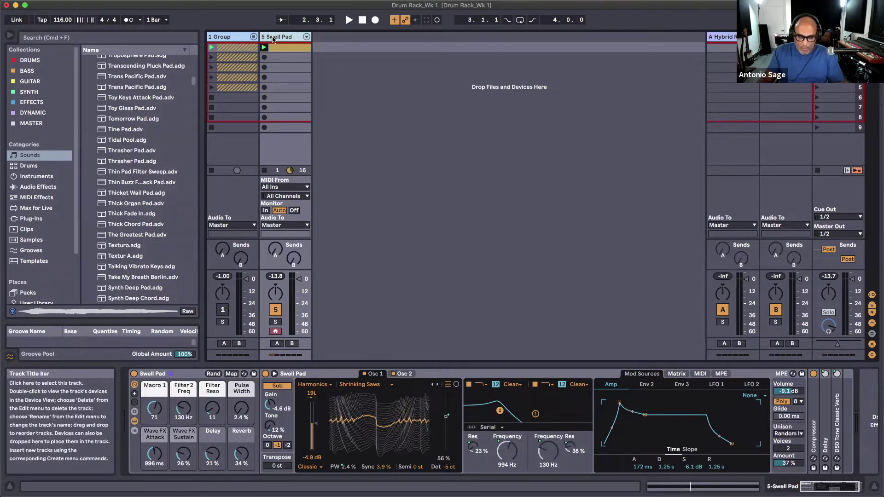
pyautogui.click(98, 5)
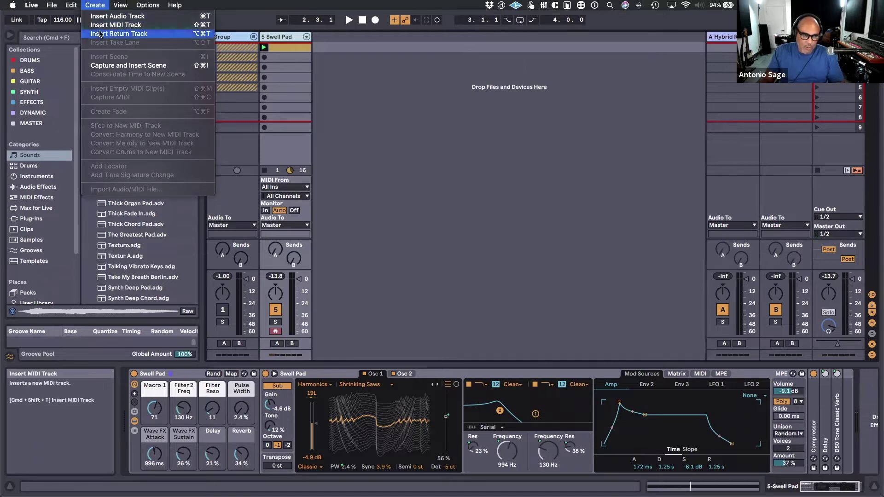
pyautogui.press('Escape')
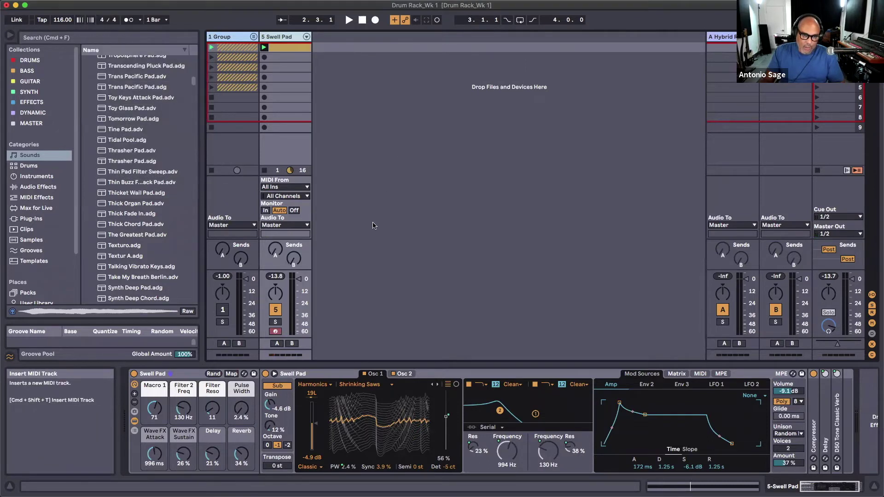
pyautogui.press('super+shift+t')
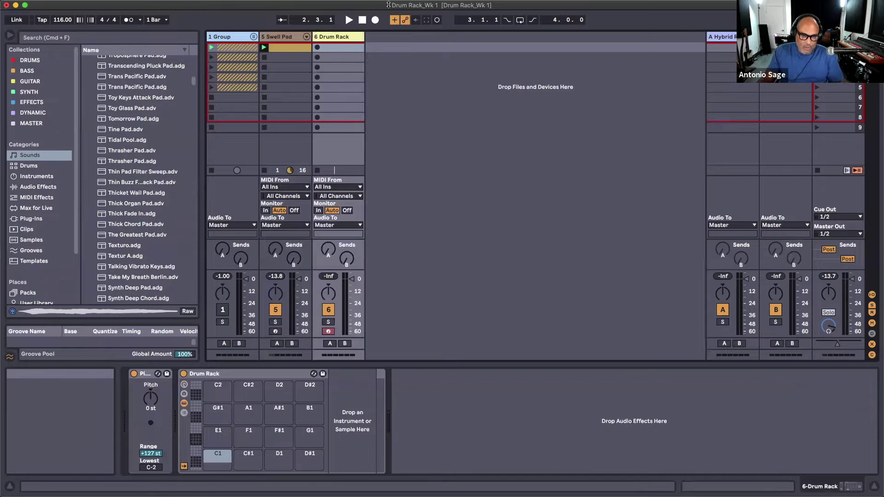
# Delete the preloaded Drum Rack and Pitch devices from the new MIDI track
pyautogui.click(230, 375)
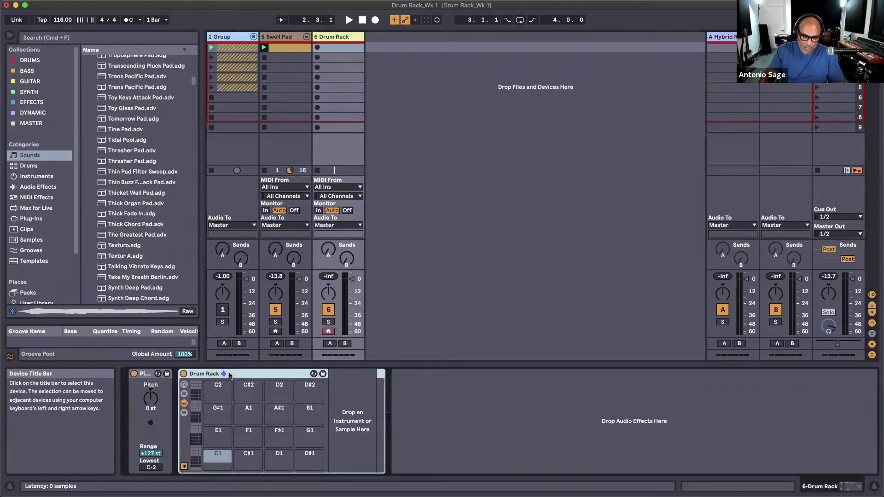
pyautogui.press('Delete')
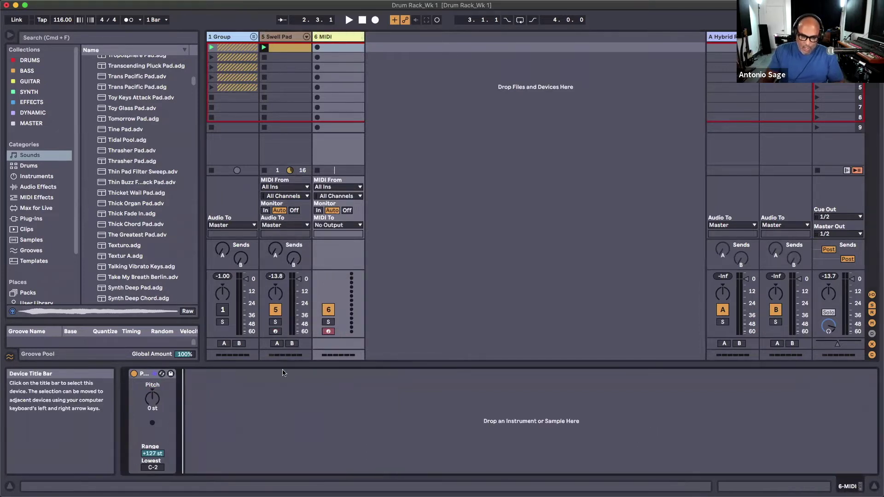
pyautogui.click(145, 375)
pyautogui.press('Delete')
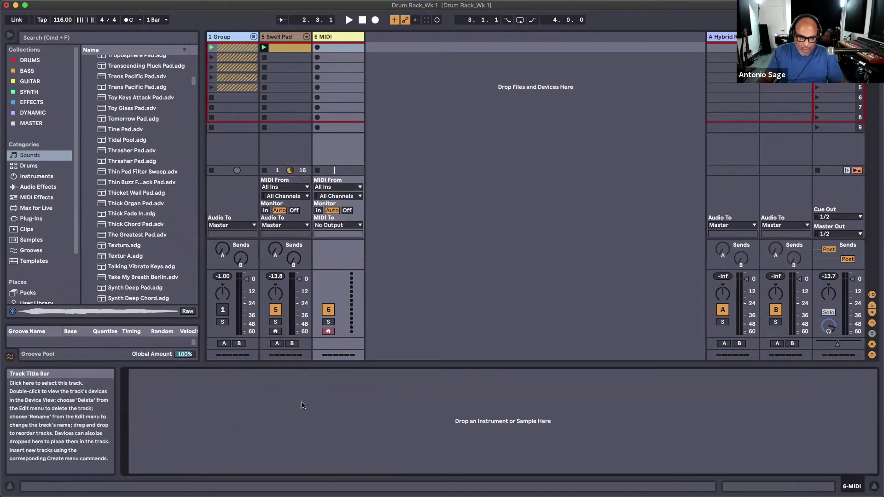
# Save the empty track as the default MIDI track, overwriting the existing default
pyautogui.rightClick(333, 36)
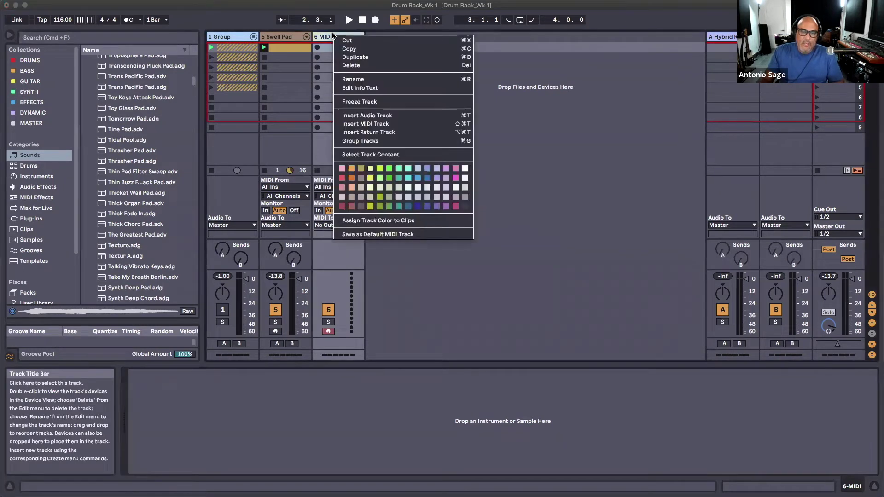
pyautogui.click(359, 235)
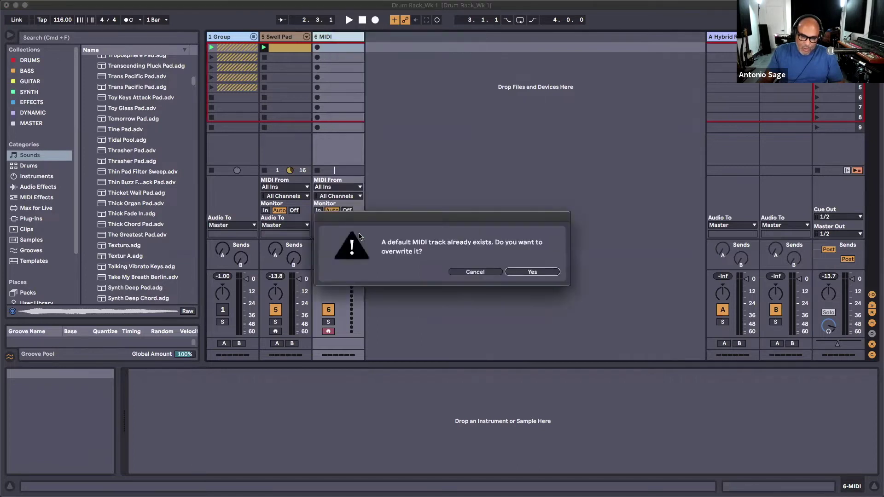
pyautogui.click(531, 272)
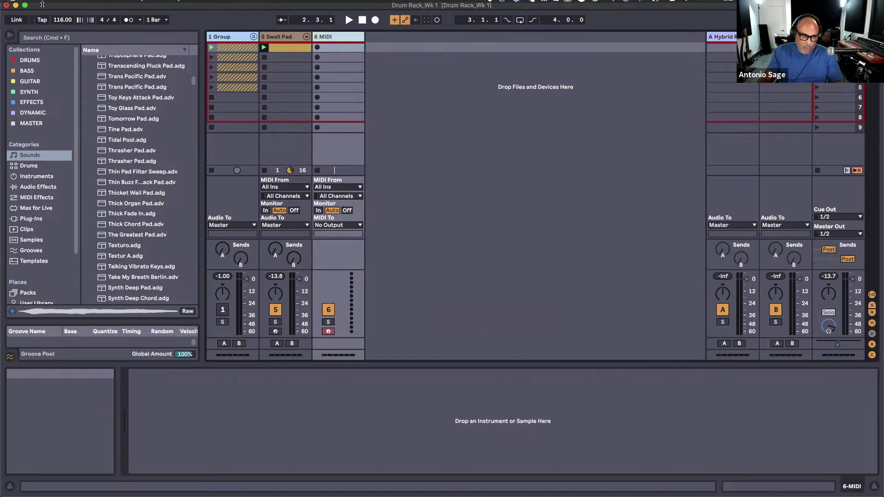
# Insert another MIDI track to check the new default and delete that extra track
pyautogui.click(94, 5)
pyautogui.click(404, 83)
pyautogui.press('super+shift+t')
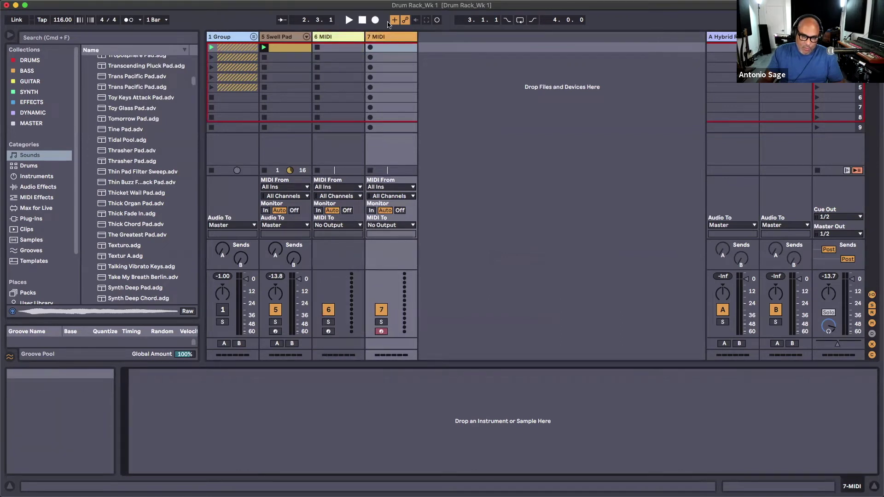
pyautogui.click(377, 36)
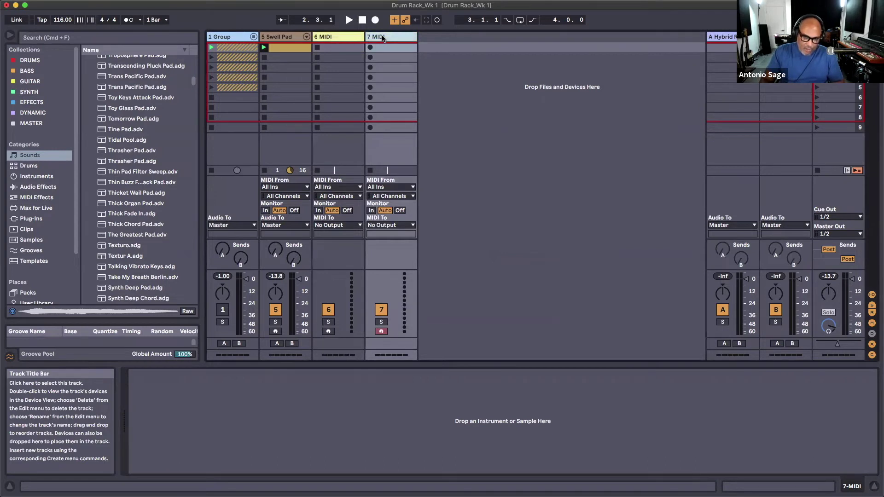
pyautogui.press('Delete')
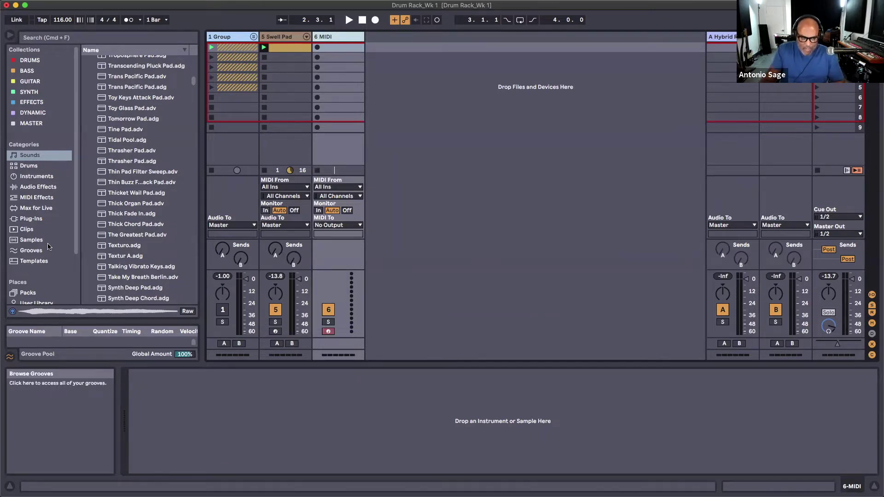
# Load the Analog instrument onto the empty MIDI track
pyautogui.click(40, 177)
pyautogui.moveTo(97, 61); pyautogui.dragTo(206, 418)
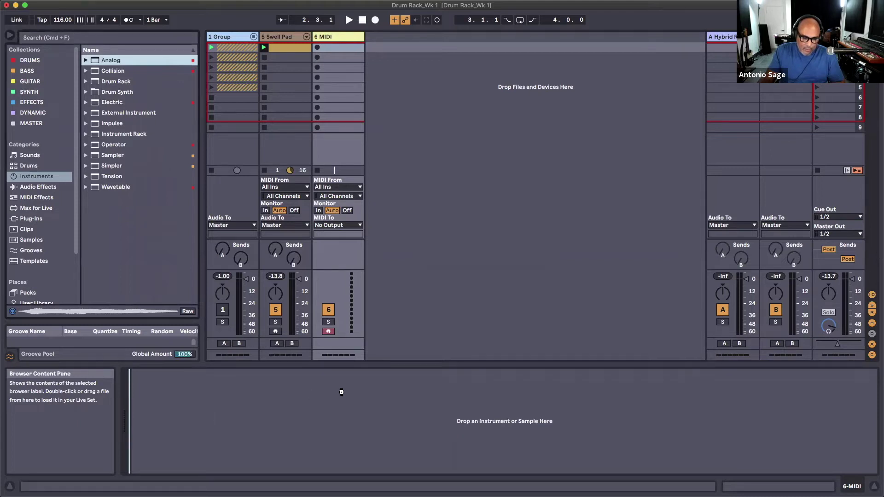
pyautogui.moveTo(341, 394); pyautogui.dragTo(342, 394)
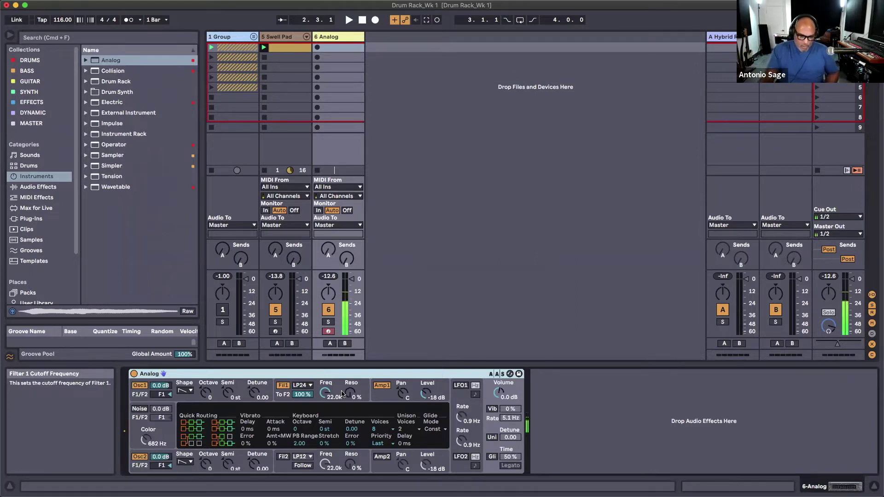
# Set the waveform of both Analog oscillators to Sine
pyautogui.click(191, 392)
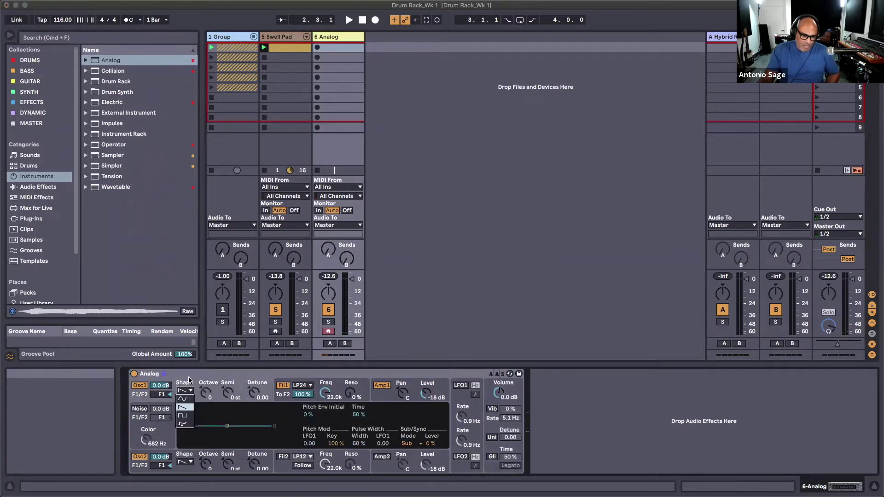
pyautogui.click(187, 399)
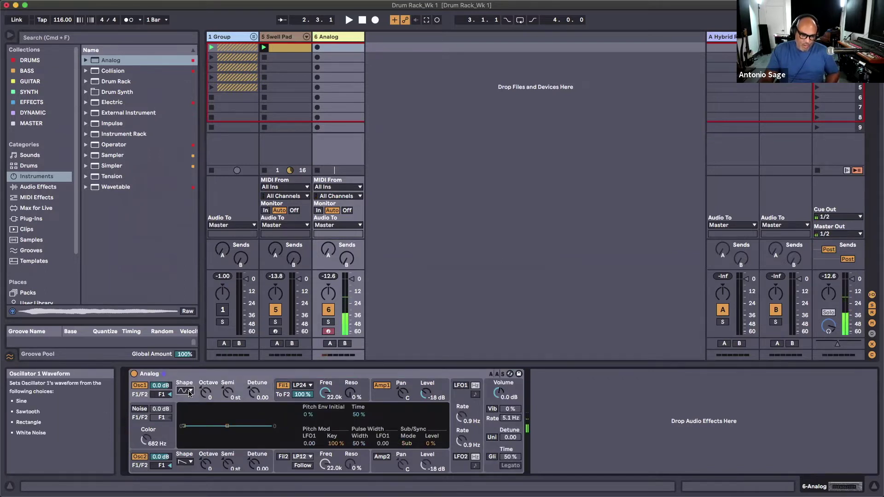
pyautogui.click(191, 462)
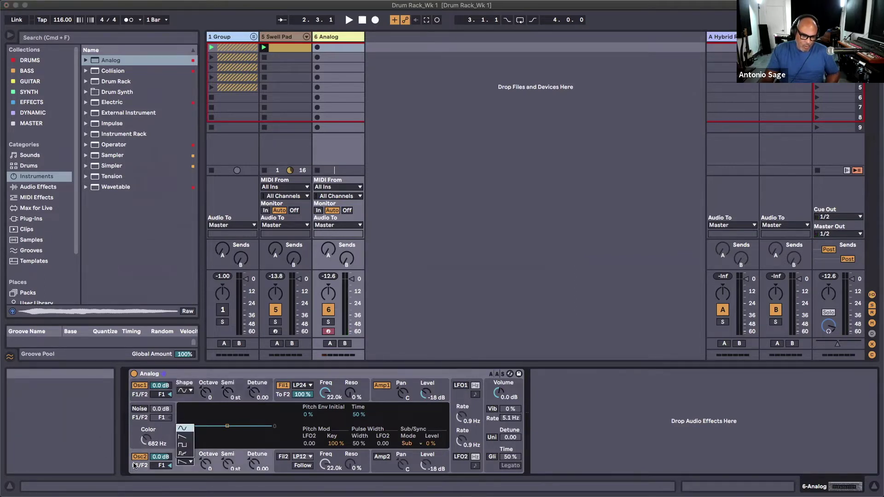
pyautogui.click(182, 429)
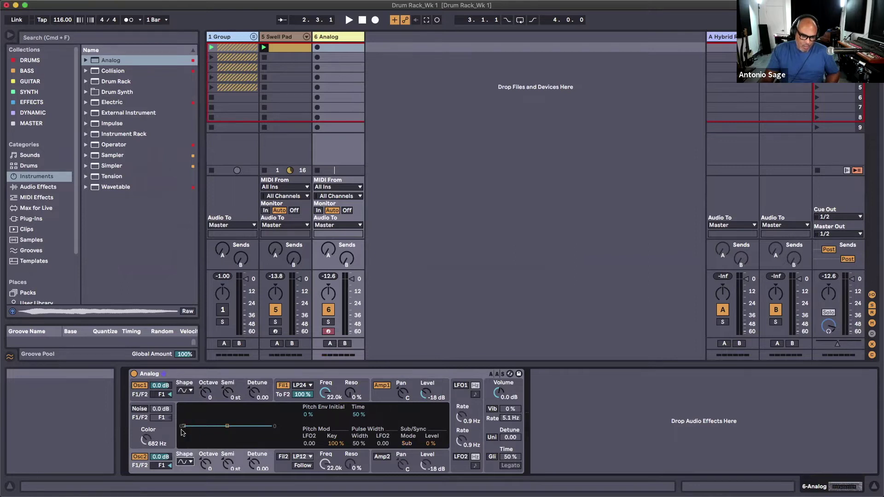
# Try the Rectangle and White Noise waveforms on Analog's Osc 1 and return it to Sine
pyautogui.click(187, 391)
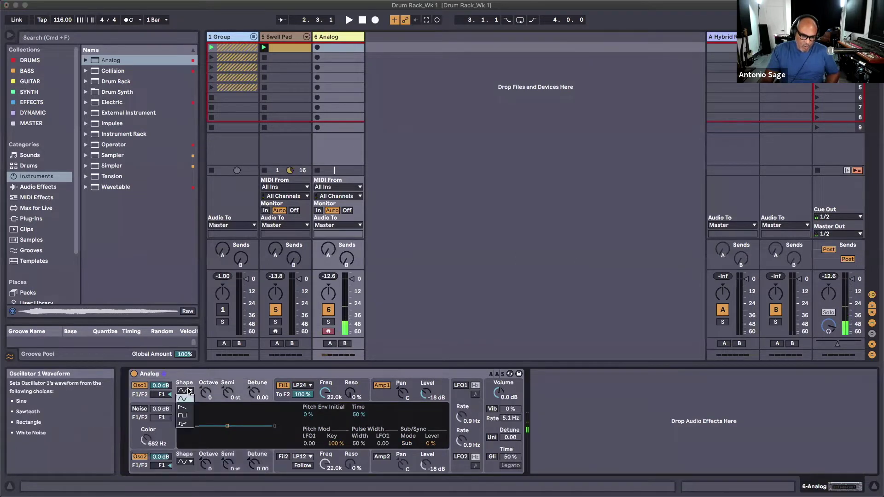
pyautogui.click(187, 416)
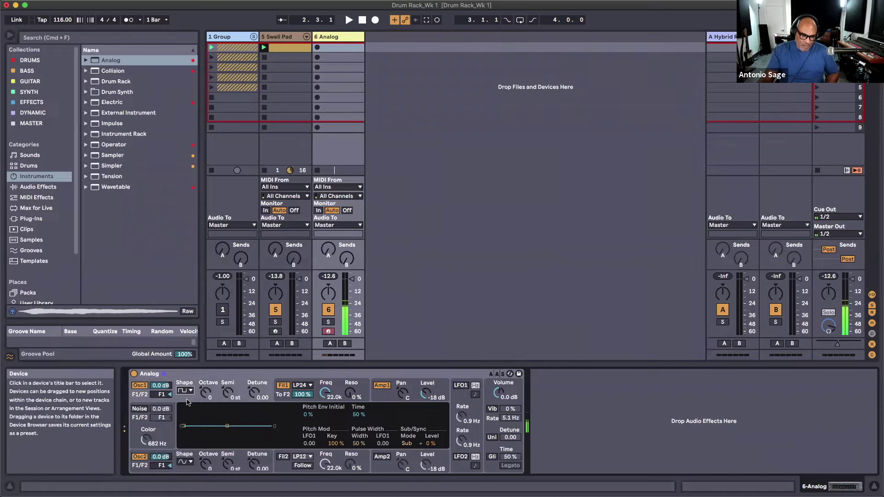
pyautogui.click(184, 390)
pyautogui.click(184, 426)
pyautogui.click(185, 391)
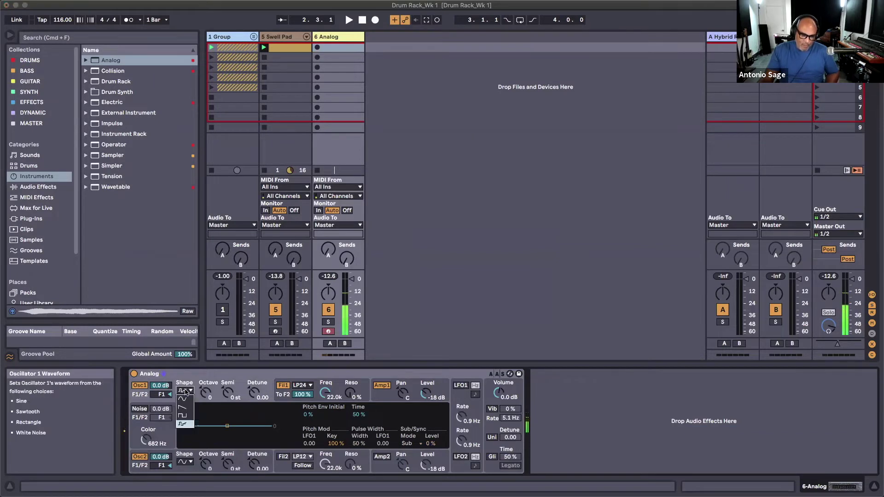
pyautogui.click(183, 401)
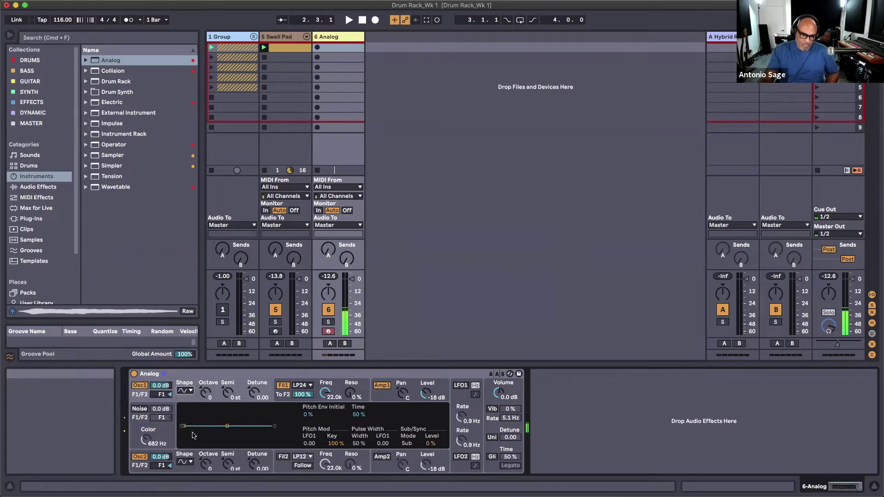
# Set Osc 1's initial pitch envelope amount to 12% and show the Filter 1 envelope settings
pyautogui.moveTo(183, 426); pyautogui.dragTo(183, 445)
pyautogui.moveTo(313, 420); pyautogui.dragTo(313, 399)
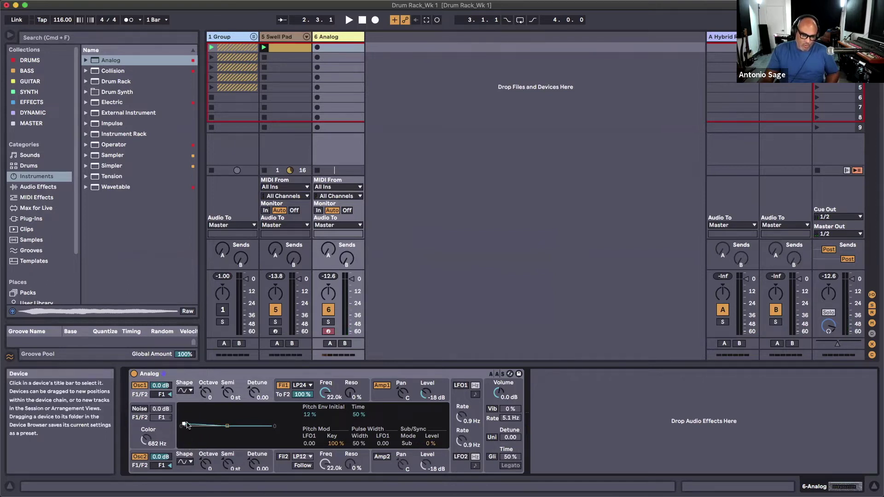
pyautogui.click(325, 393)
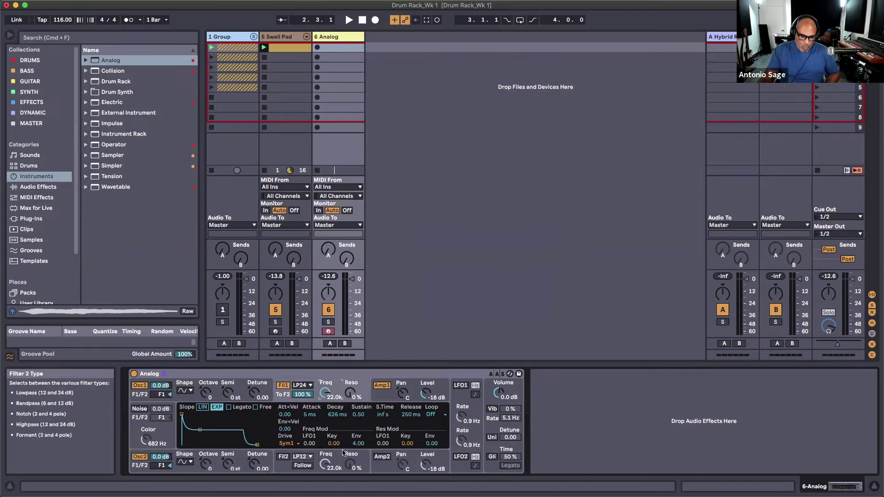
# Raise Analog's overall volume to 2.5 dB
pyautogui.click(501, 387)
pyautogui.moveTo(501, 388); pyautogui.dragTo(501, 381)
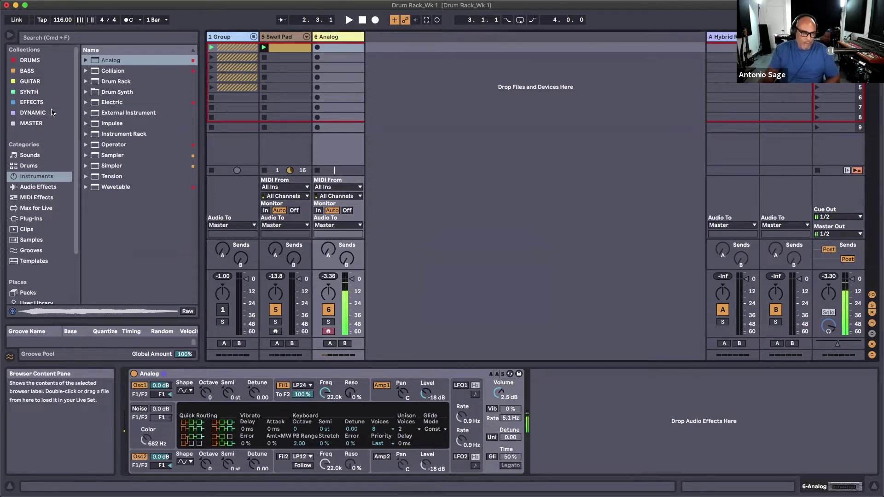
# Add a Compressor from the Dynamics audio effects after Analog on the Analog track
pyautogui.click(28, 187)
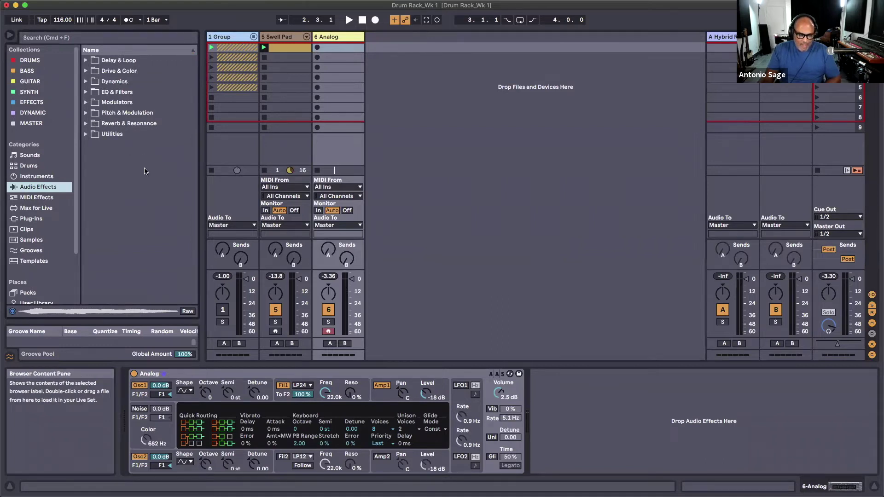
pyautogui.click(86, 82)
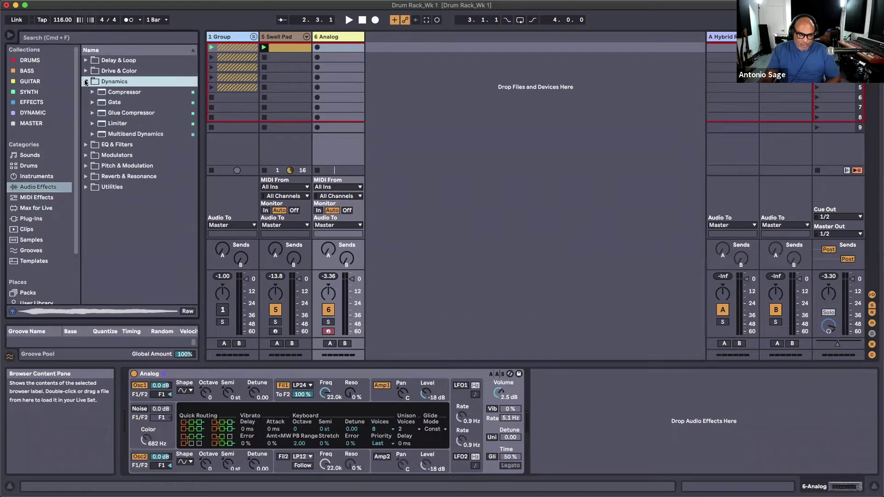
pyautogui.click(107, 94)
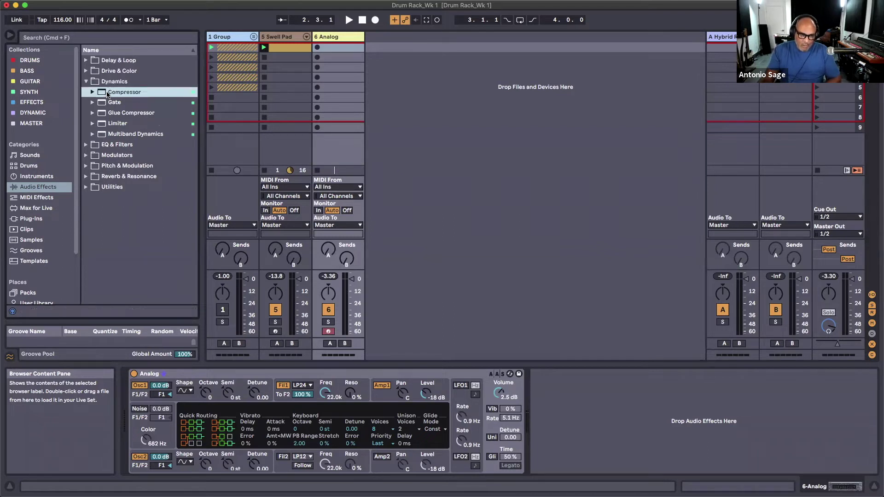
pyautogui.moveTo(107, 92); pyautogui.dragTo(582, 424)
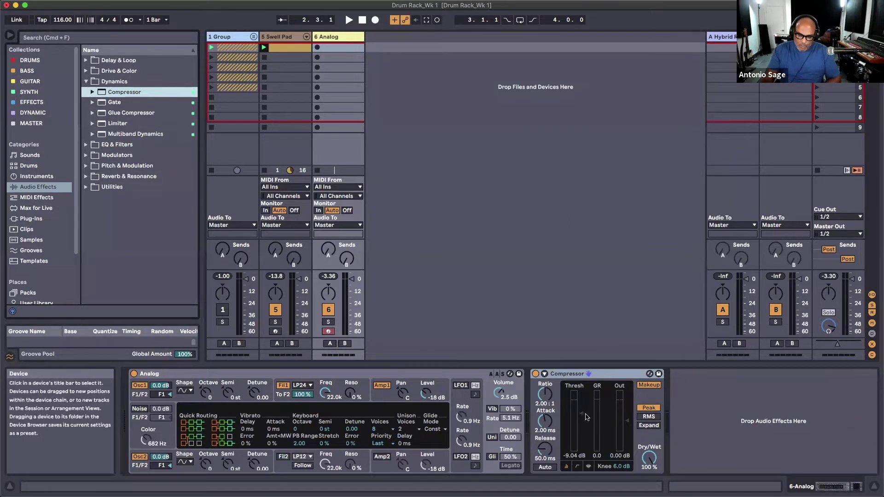
# Set the Compressor's threshold to -30.0 dB and its ratio to 3.41:1
pyautogui.moveTo(582, 415); pyautogui.dragTo(581, 418)
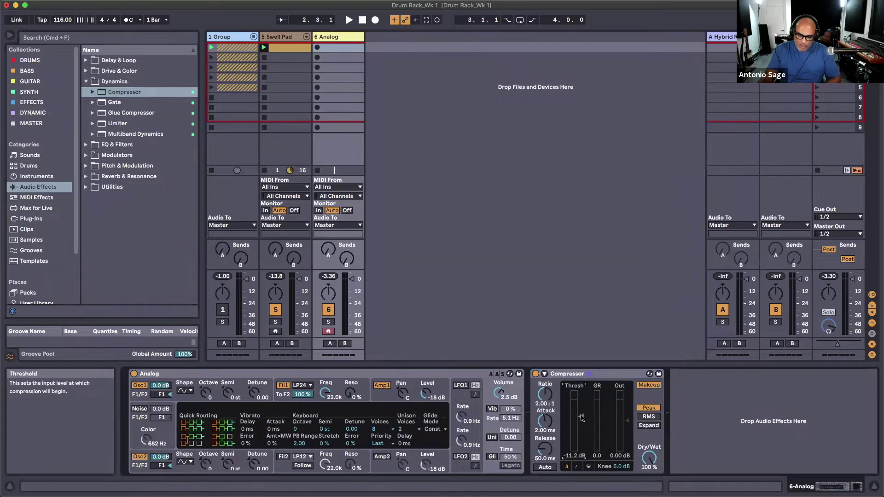
pyautogui.moveTo(582, 418); pyautogui.dragTo(579, 429)
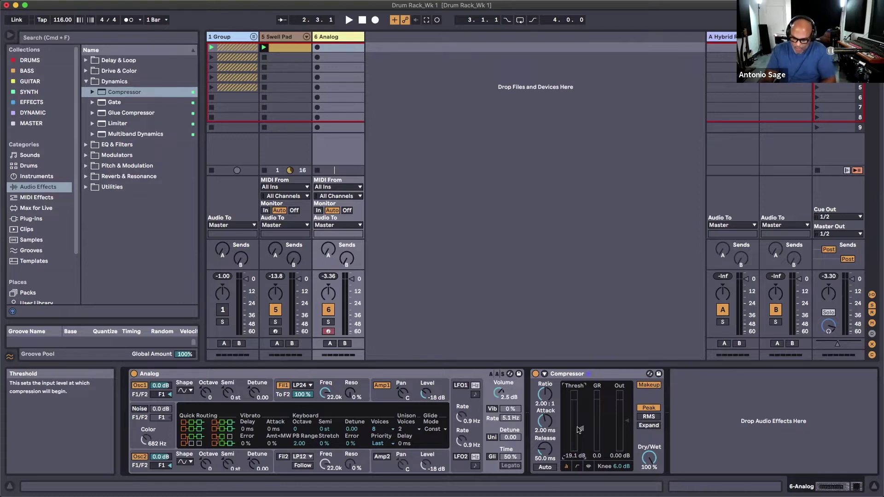
pyautogui.moveTo(579, 429); pyautogui.dragTo(576, 438)
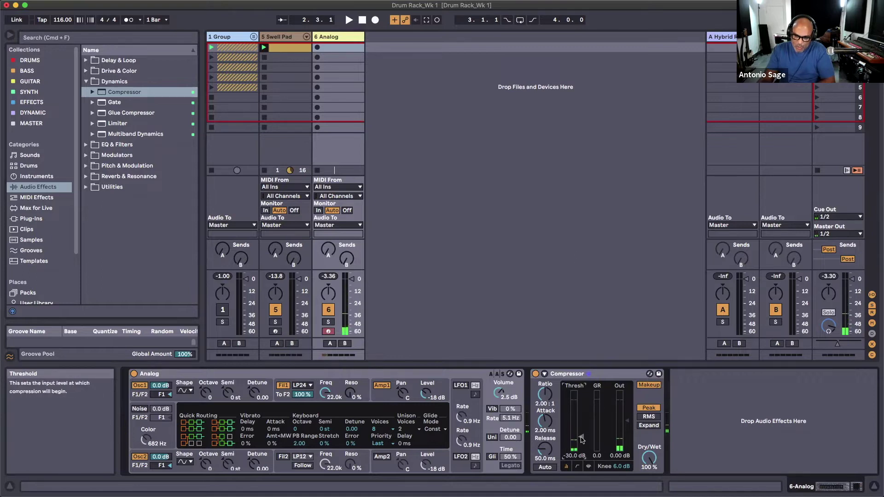
pyautogui.moveTo(545, 399); pyautogui.dragTo(544, 384)
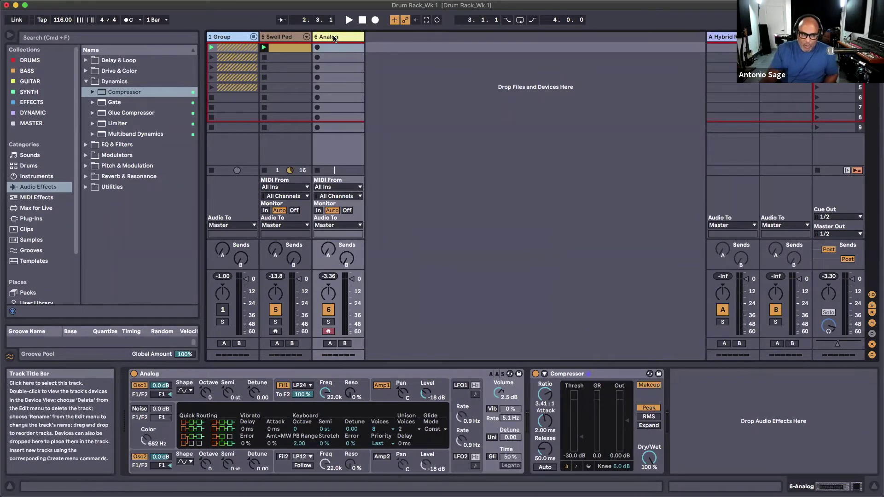
# Insert the Arpeggiator MIDI effect before Analog in the track's device chain
pyautogui.click(23, 199)
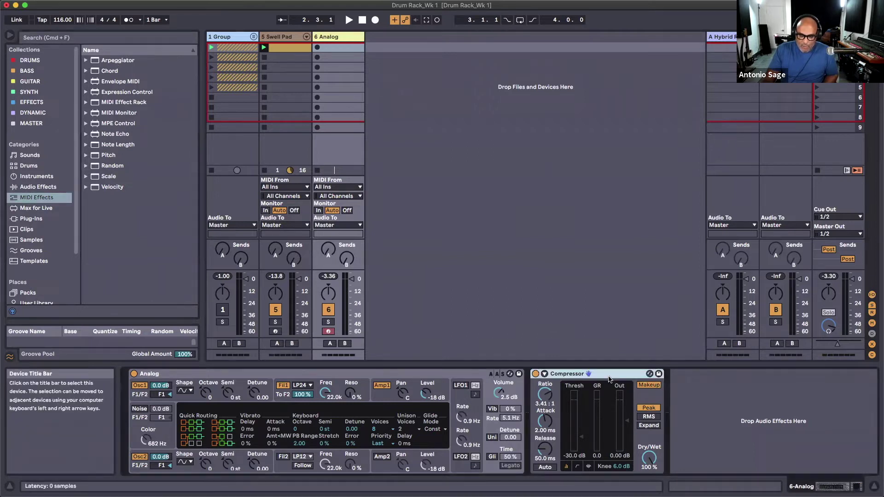
pyautogui.click(391, 375)
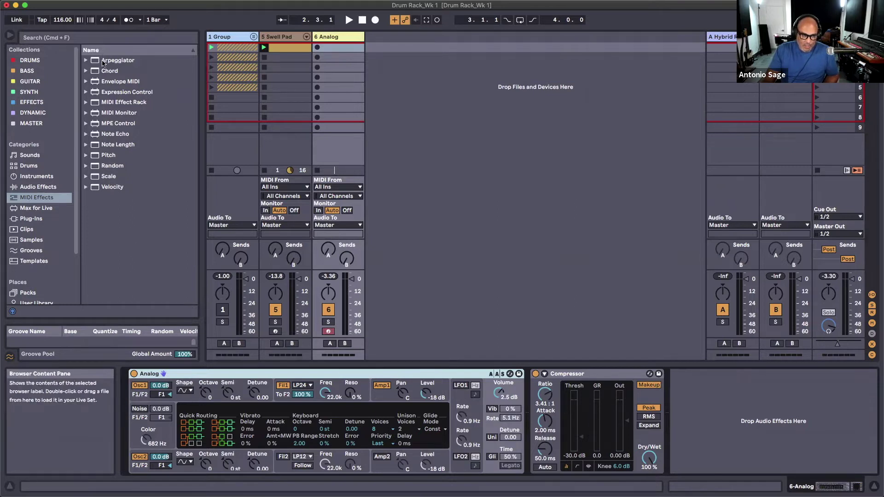
pyautogui.moveTo(109, 64); pyautogui.dragTo(143, 392)
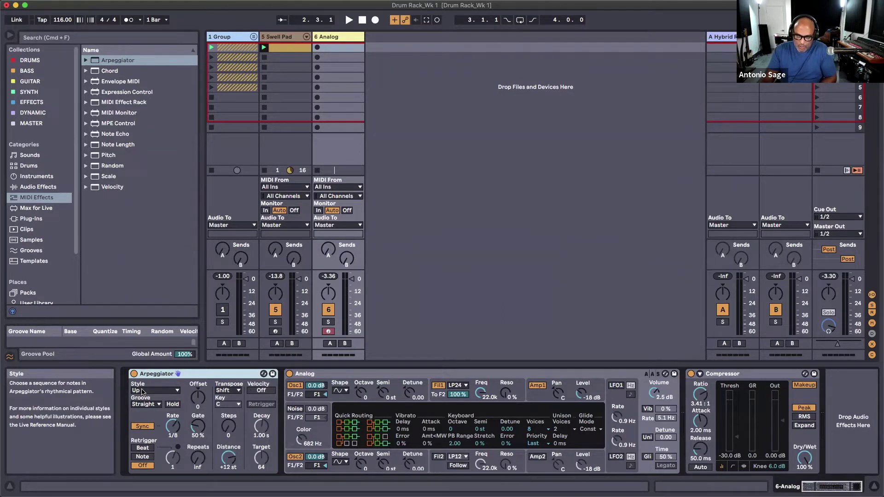
# Set the Arpeggiator's transpose steps to 2
pyautogui.click(227, 432)
pyautogui.moveTo(227, 431); pyautogui.dragTo(229, 424)
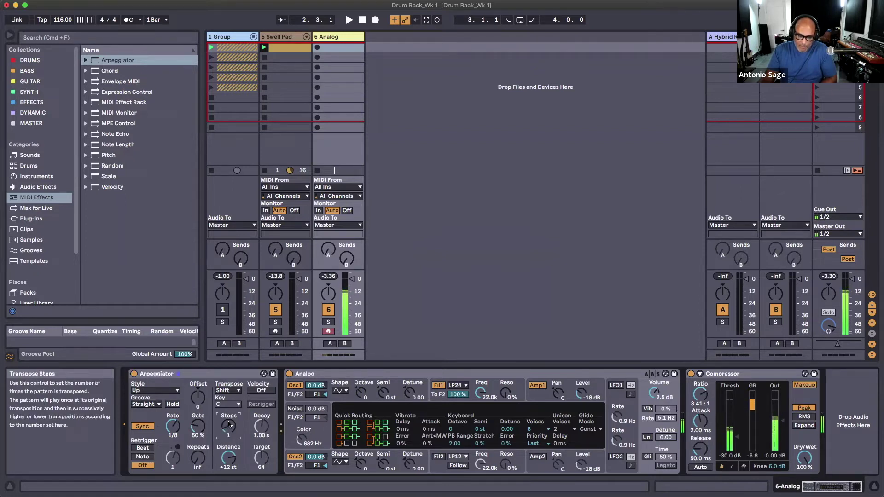
pyautogui.moveTo(229, 419); pyautogui.dragTo(229, 411)
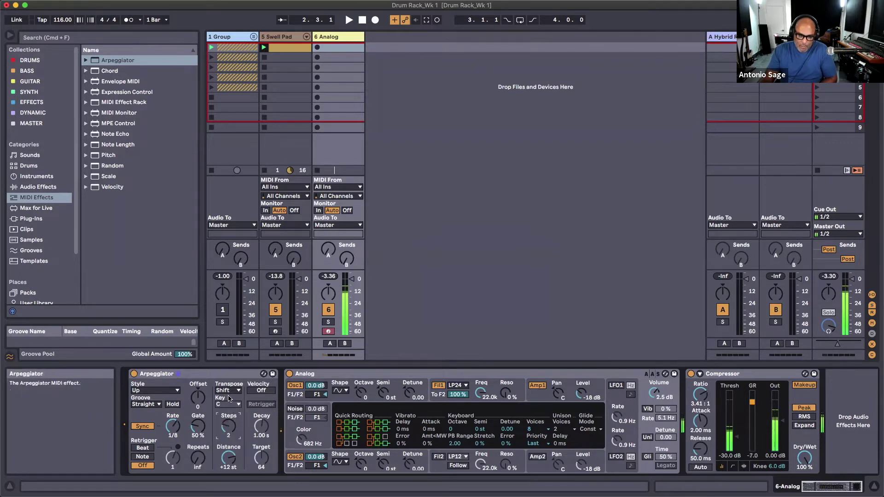
# Set the Arpeggiator's transposition to Minor in the key of G and its gate to 53%
pyautogui.click(233, 391)
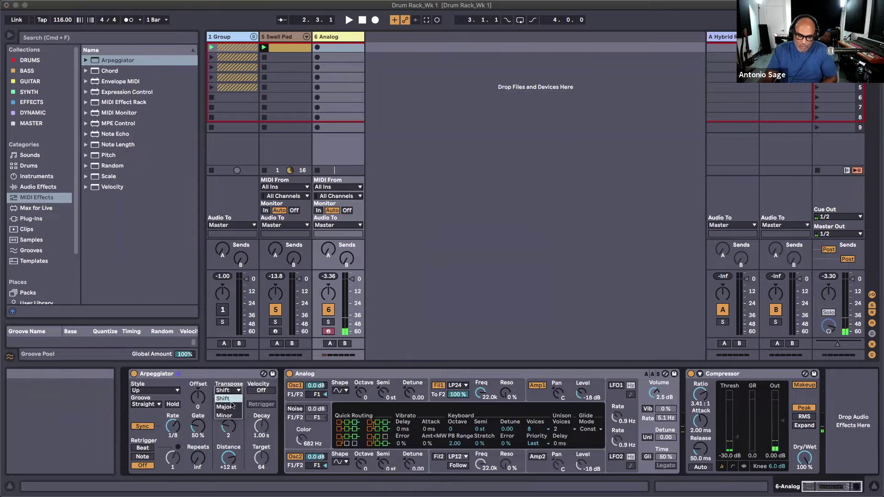
pyautogui.click(231, 416)
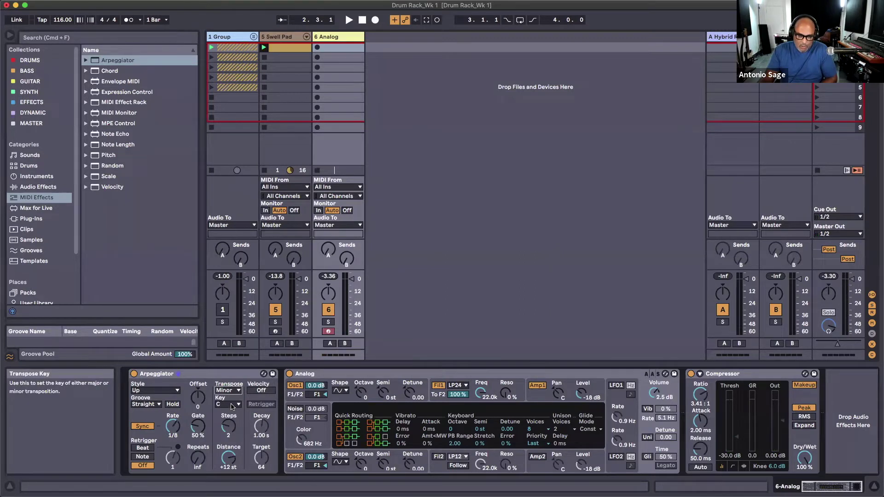
pyautogui.click(232, 405)
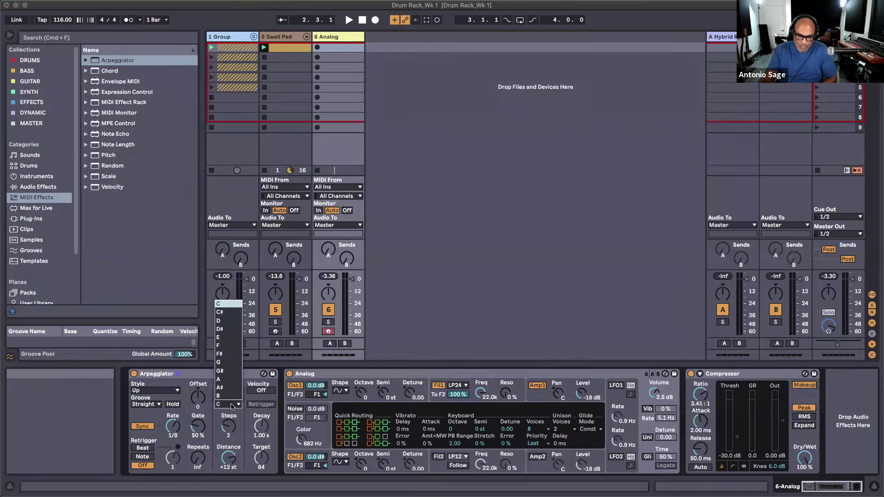
pyautogui.click(225, 363)
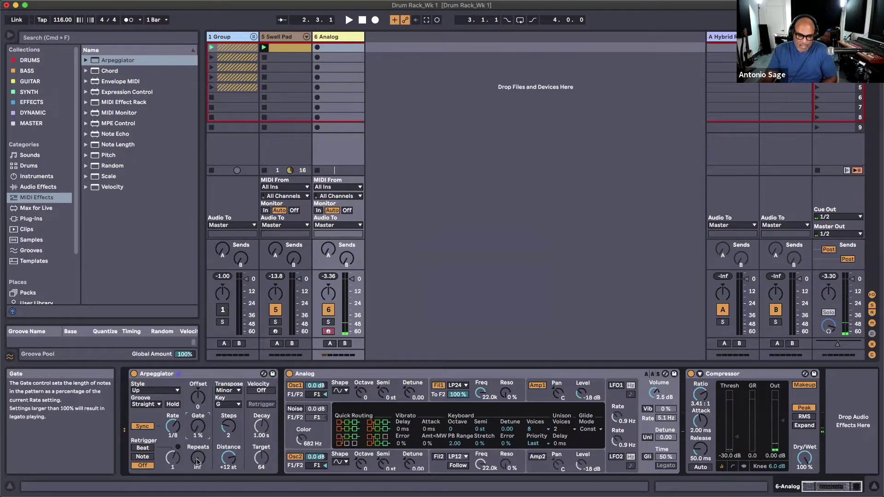
pyautogui.moveTo(197, 432)
pyautogui.mouseDown()
pyautogui.moveTo(199, 387)
pyautogui.moveTo(198, 431)
pyautogui.mouseUp()
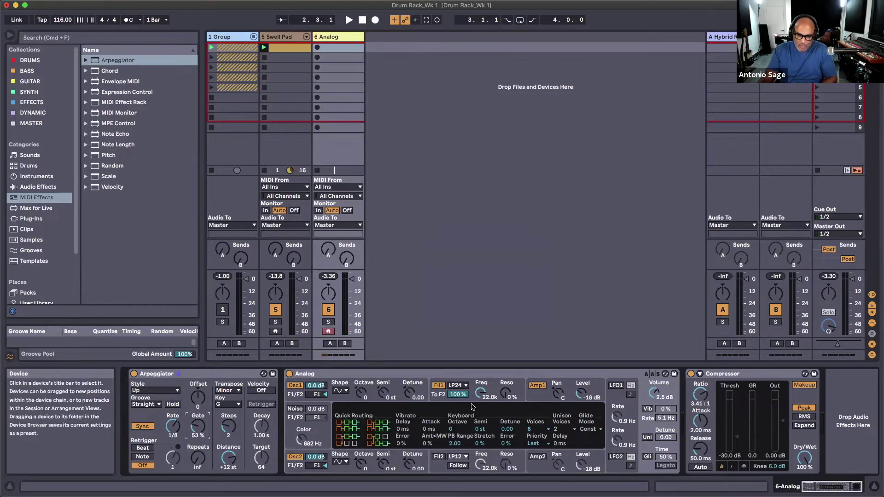
# Examine Analog's Amp 1 envelope, Osc 1 pitch envelope and Filter 1 envelope settings
pyautogui.click(538, 397)
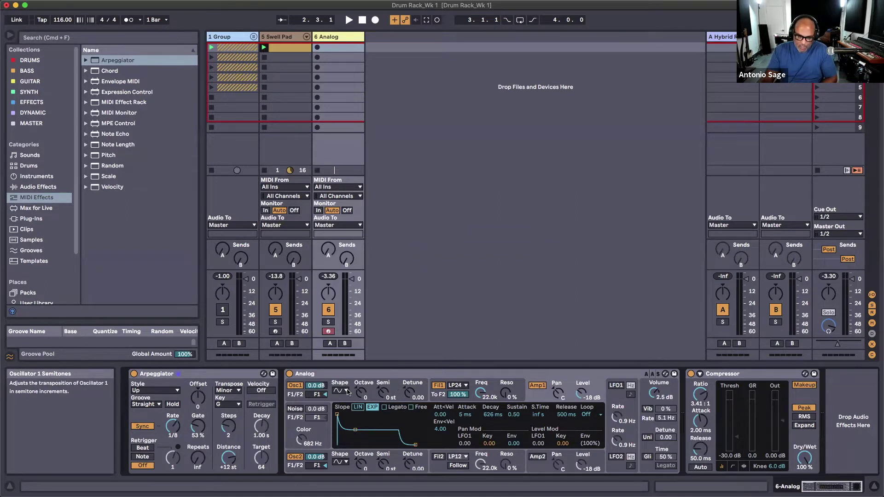
pyautogui.click(395, 386)
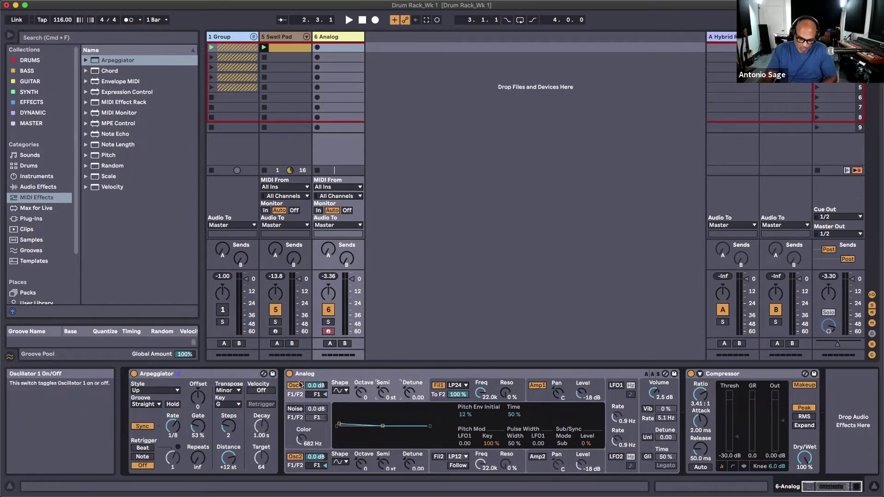
pyautogui.click(494, 386)
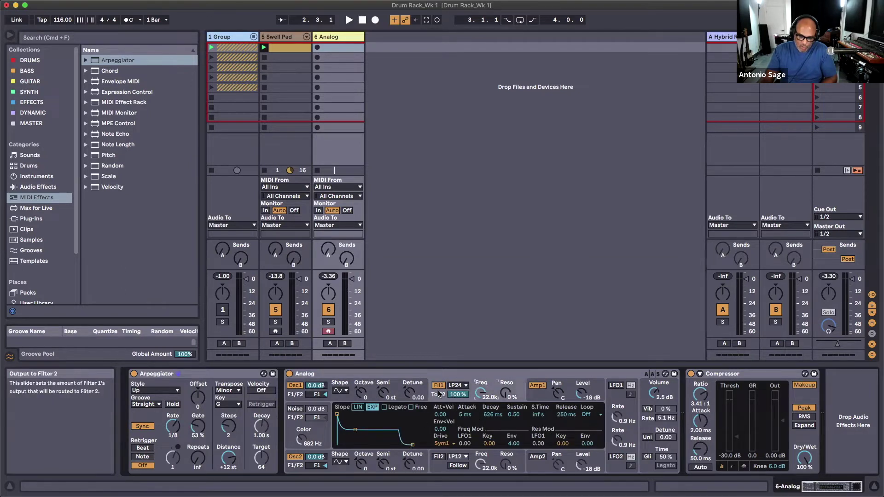
# Turn off the Arpeggiator and shorten Analog's Amp 1 envelope to 81 ms decay, minimum sustain and 5 ms release
pyautogui.click(540, 391)
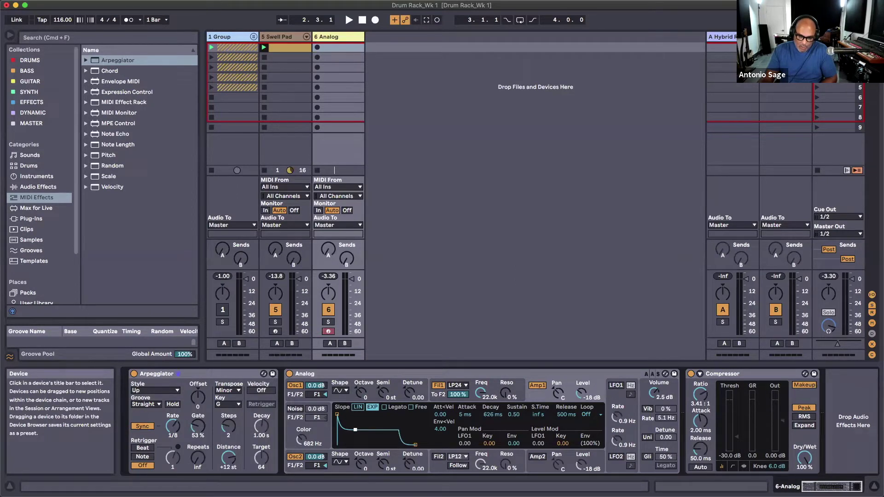
pyautogui.moveTo(355, 429); pyautogui.dragTo(367, 417)
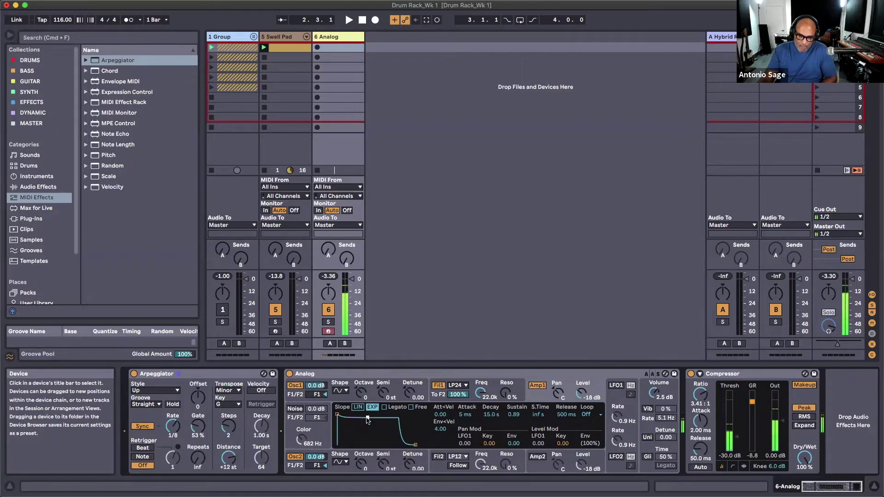
pyautogui.click(134, 373)
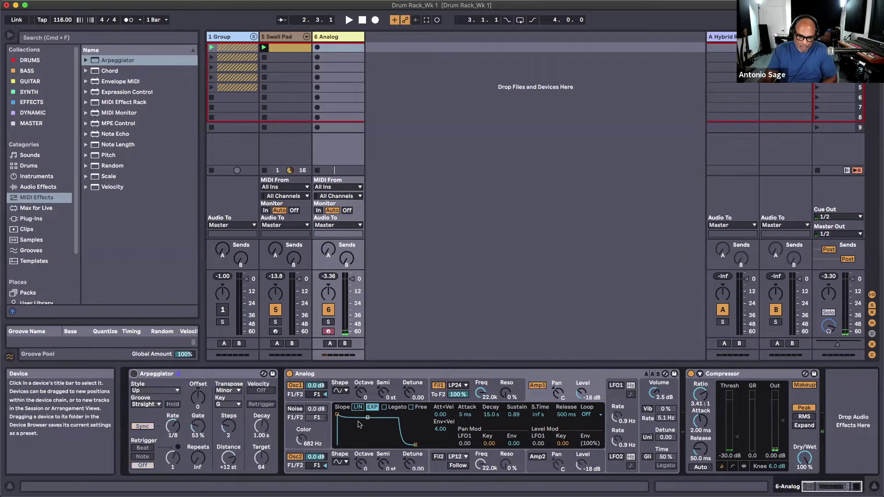
pyautogui.moveTo(367, 419); pyautogui.dragTo(356, 445)
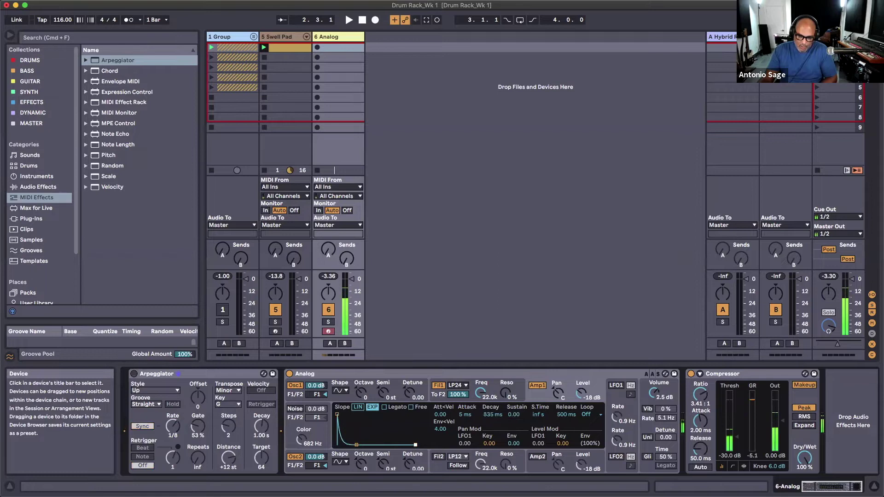
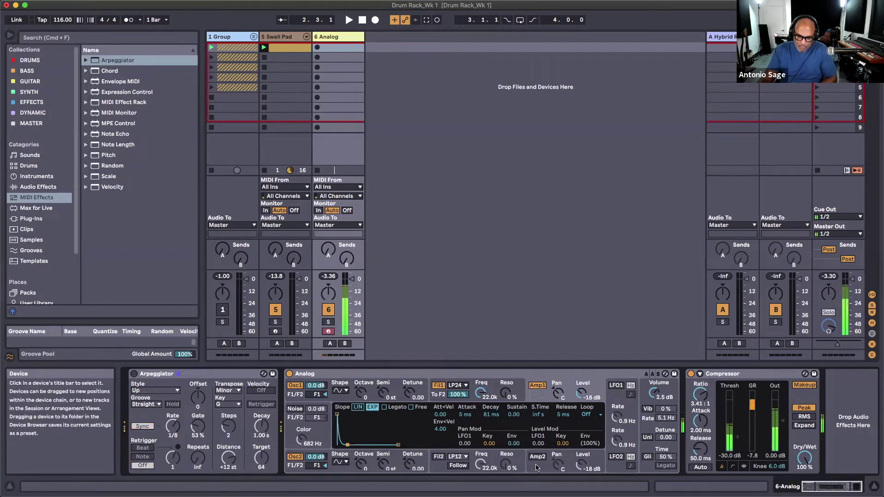
# Turn on Analog's Amp 2 and set its envelope to 52 ms decay, minimum sustain and 12 ms release
pyautogui.click(537, 467)
pyautogui.click(537, 456)
pyautogui.moveTo(355, 429); pyautogui.dragTo(345, 445)
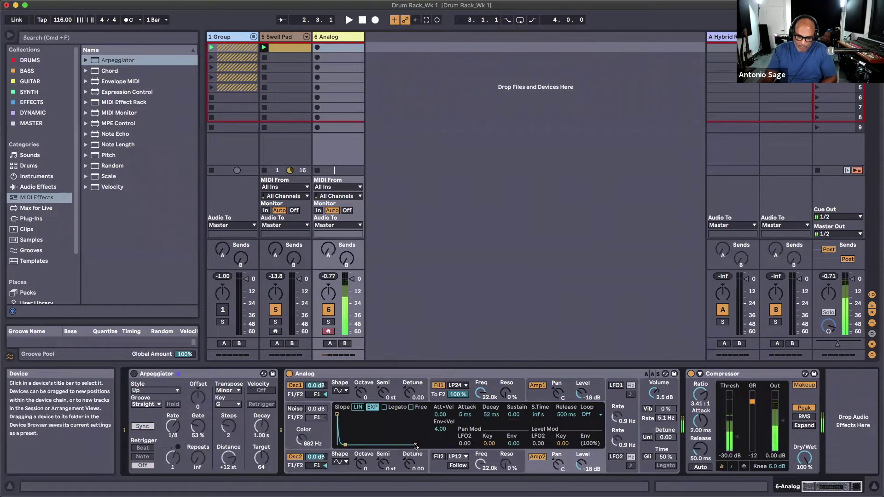
pyautogui.moveTo(415, 445); pyautogui.dragTo(401, 445)
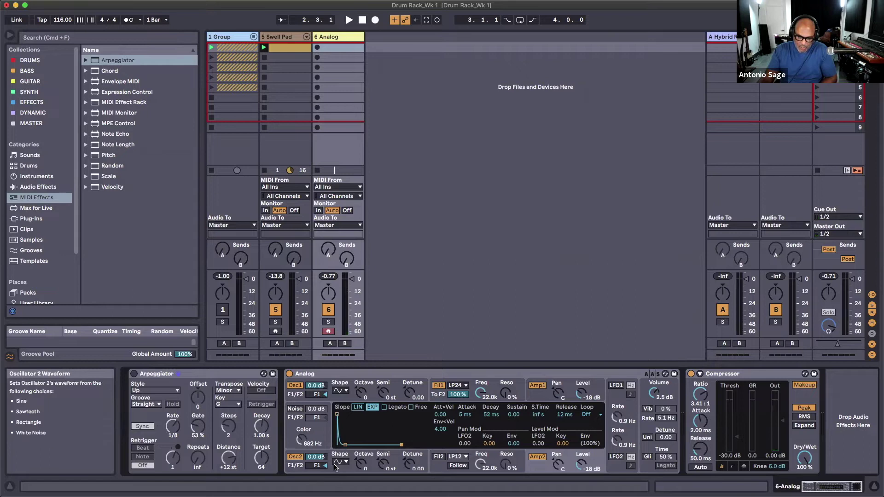
# Set Analog's Osc 2 octave to 1
pyautogui.click(362, 465)
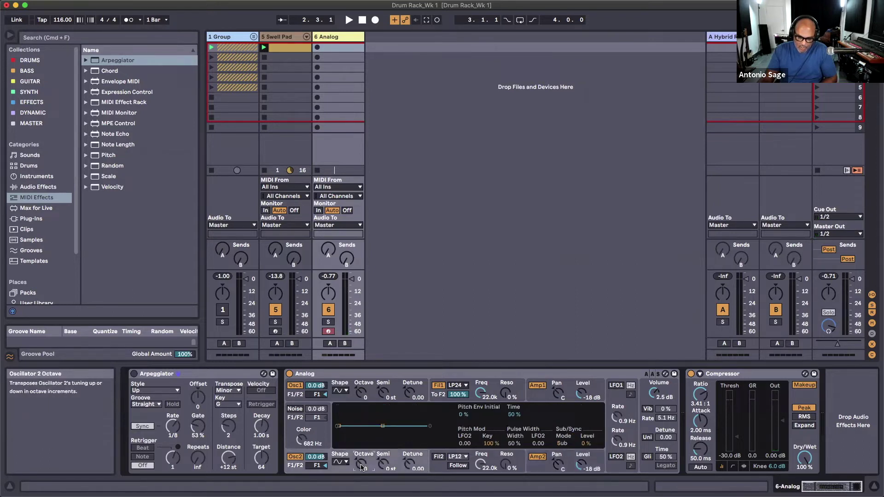
pyautogui.moveTo(362, 461); pyautogui.dragTo(362, 458)
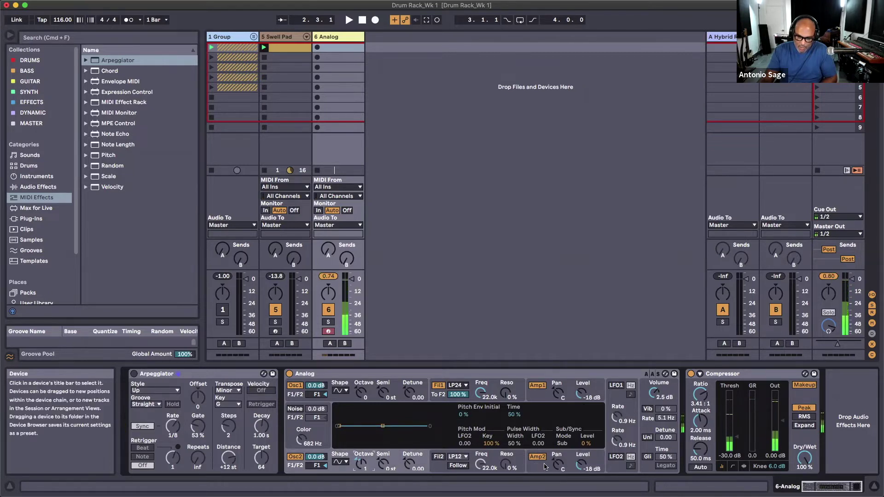
# Lower Amp 2's level to -19 dB and Analog's overall volume to -4.3 dB
pyautogui.click(580, 466)
pyautogui.moveTo(579, 468); pyautogui.dragTo(579, 470)
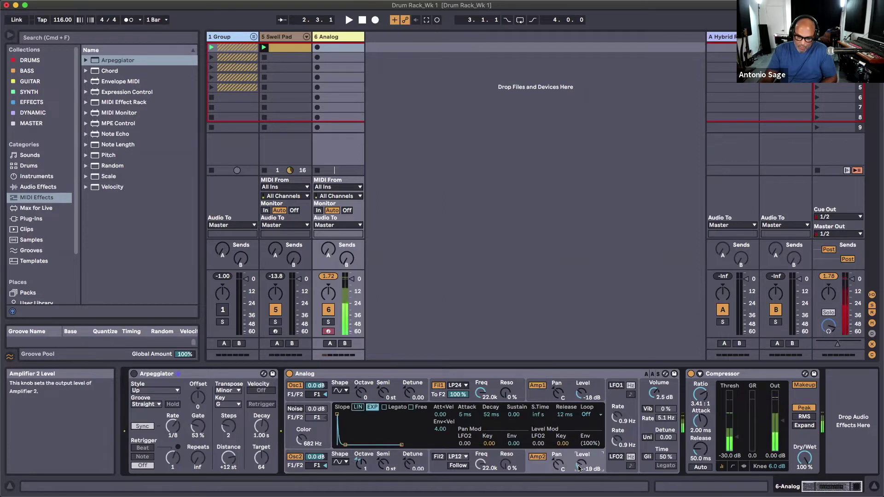
pyautogui.moveTo(661, 402); pyautogui.dragTo(646, 414)
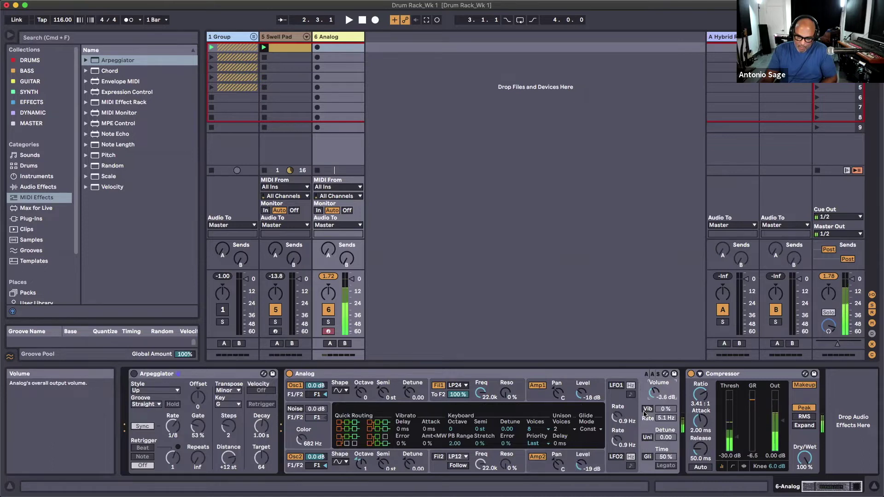
# Turn the Arpeggiator back on with a rate of 1/16 and the Swing 8 groove
pyautogui.click(135, 374)
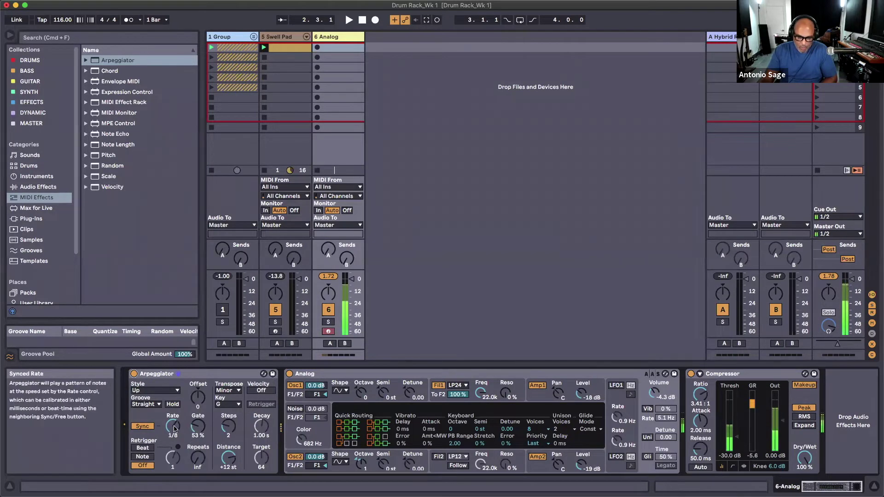
pyautogui.moveTo(174, 431); pyautogui.dragTo(173, 440)
pyautogui.click(155, 404)
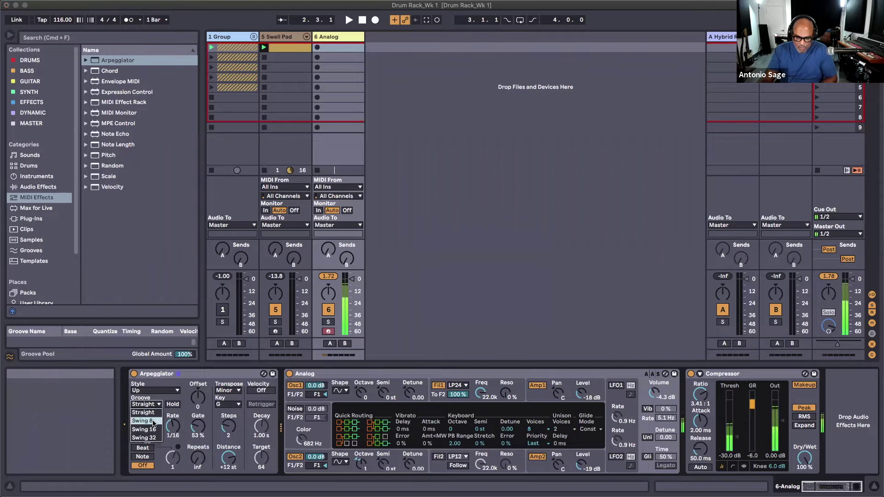
pyautogui.click(153, 421)
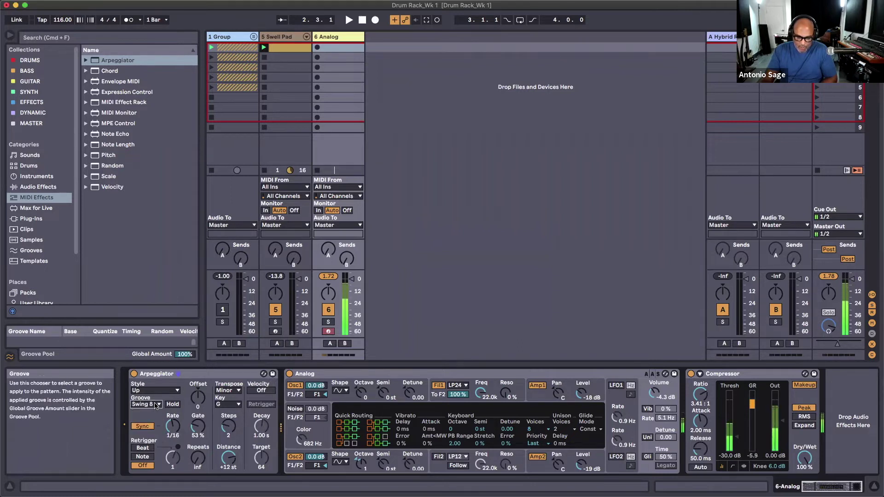
# Try the Arpeggiator's Swing 16 and Swing 32 grooves, and settle on Straight with a 70 % gate and a 1/12 rate
pyautogui.click(156, 405)
pyautogui.click(154, 429)
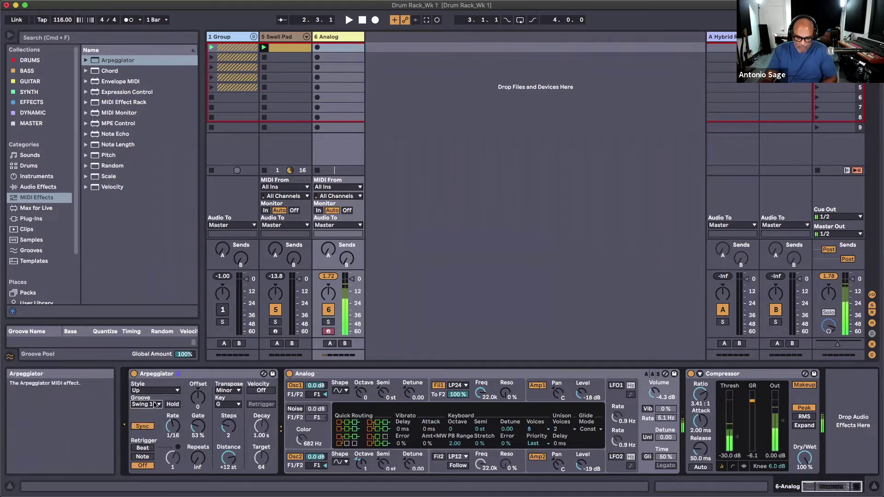
pyautogui.click(155, 404)
pyautogui.click(154, 404)
pyautogui.click(153, 405)
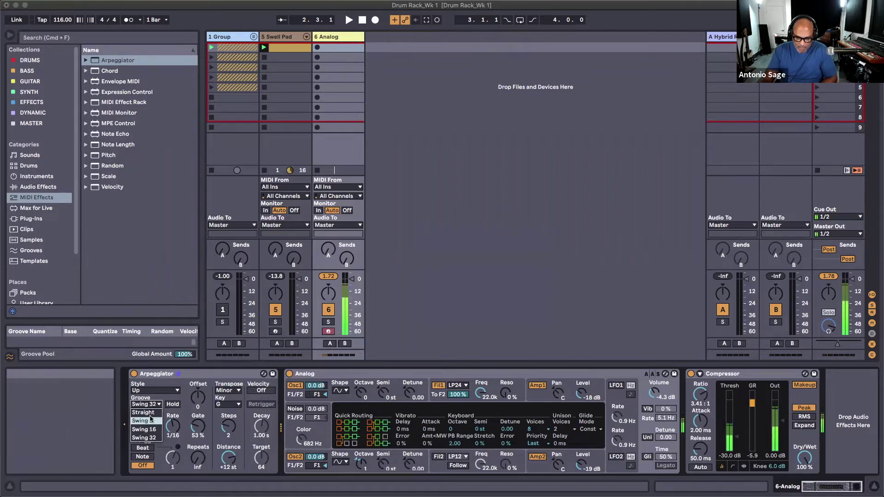
pyautogui.click(150, 412)
pyautogui.click(197, 427)
pyautogui.moveTo(175, 422); pyautogui.dragTo(175, 419)
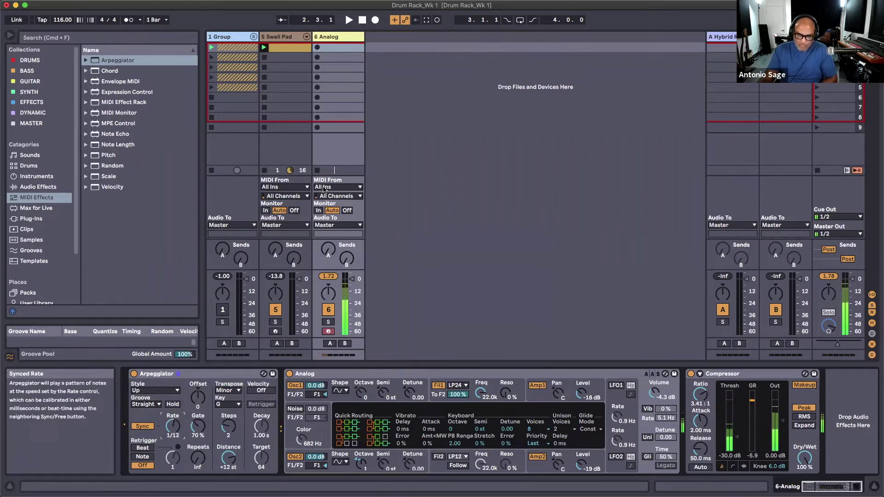
# Start playback, record a two-bar clip into the Analog track's first slot, set it looping and open it in the note editor
pyautogui.click(347, 23)
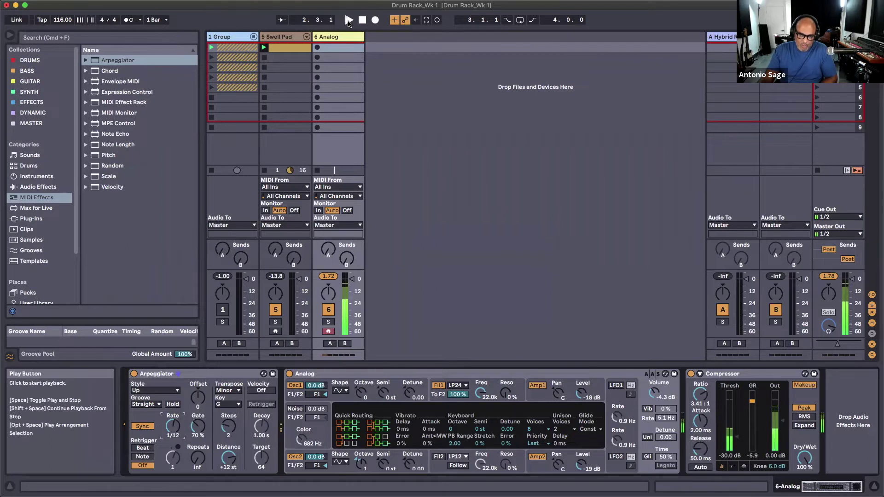
pyautogui.click(317, 48)
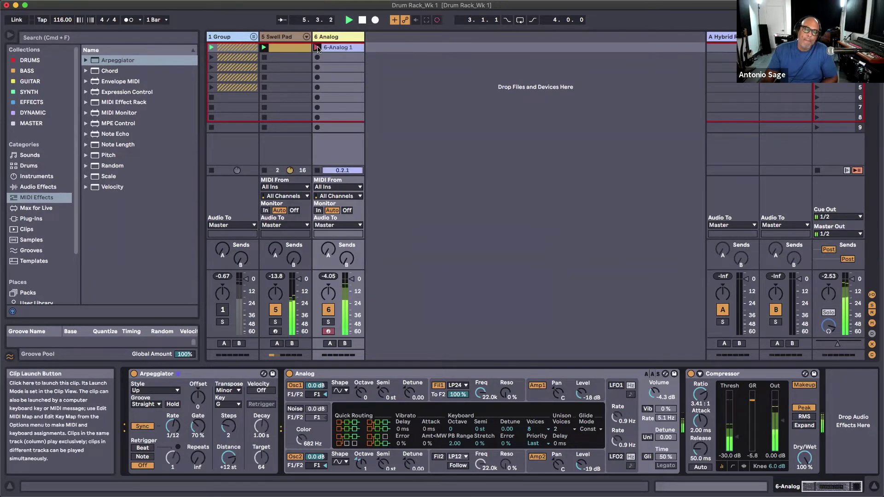
pyautogui.click(318, 47)
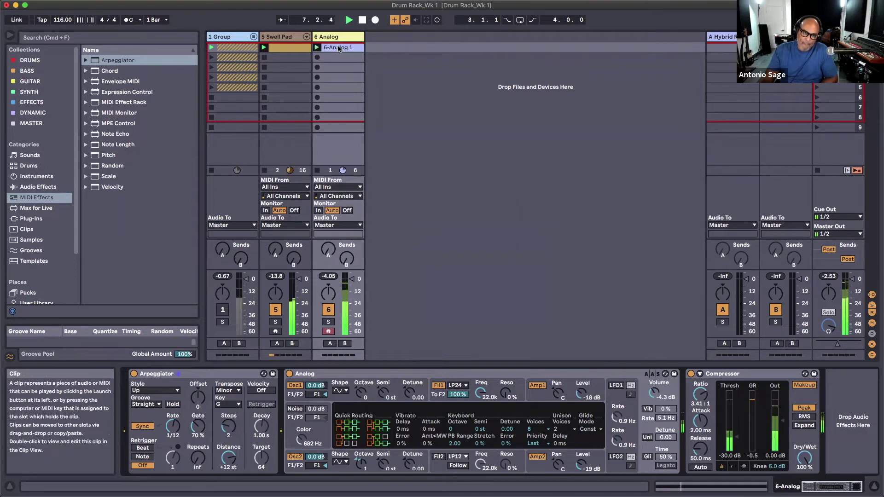
pyautogui.doubleClick(338, 48)
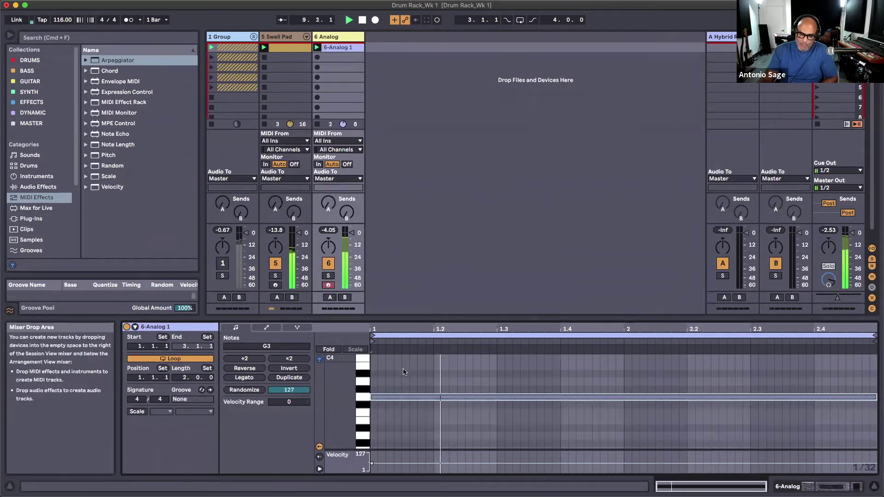
# Return to the Analog track's devices, set the Arpeggiator's rate to 1/8 and stop playback
pyautogui.doubleClick(334, 37)
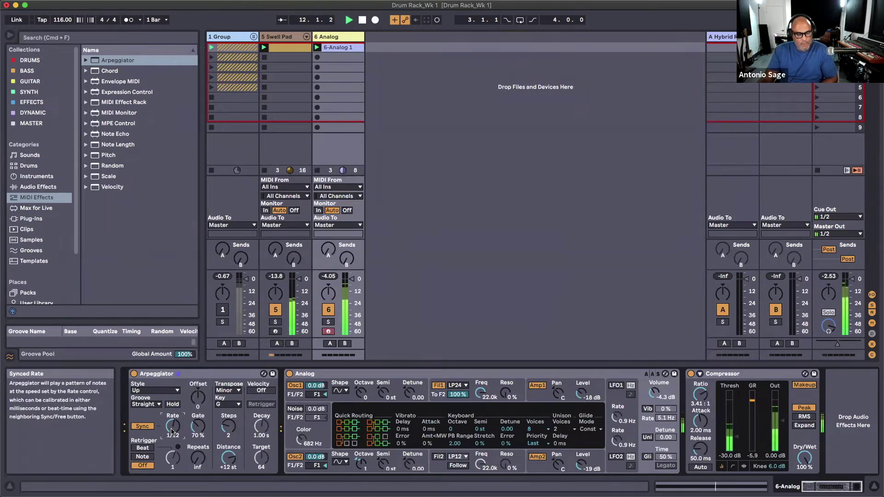
pyautogui.moveTo(171, 430); pyautogui.dragTo(172, 433)
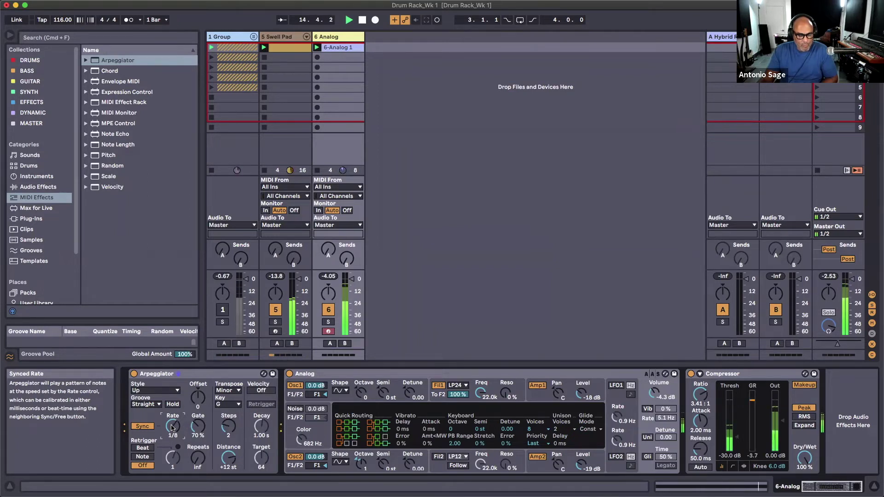
pyautogui.press('space')
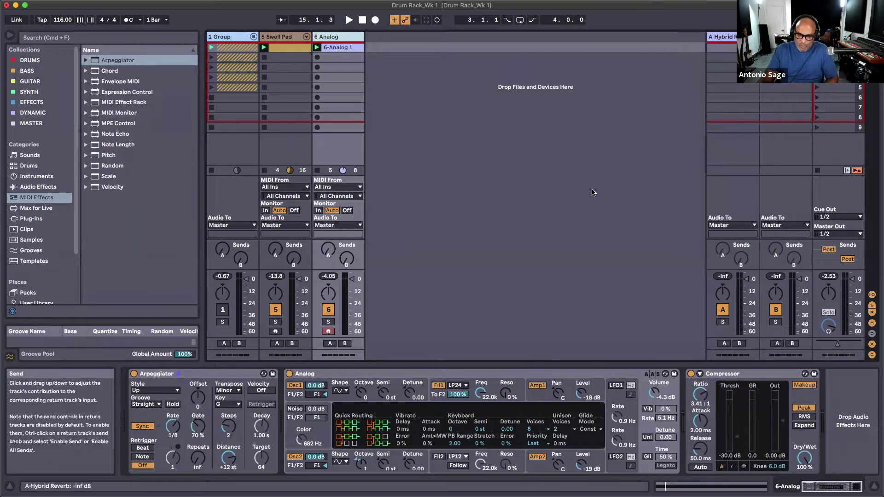
# Solo the Analog track and, during playback, send it to Hybrid Reverb at about -23 dB and to Delay at about -30 dB
pyautogui.click(723, 40)
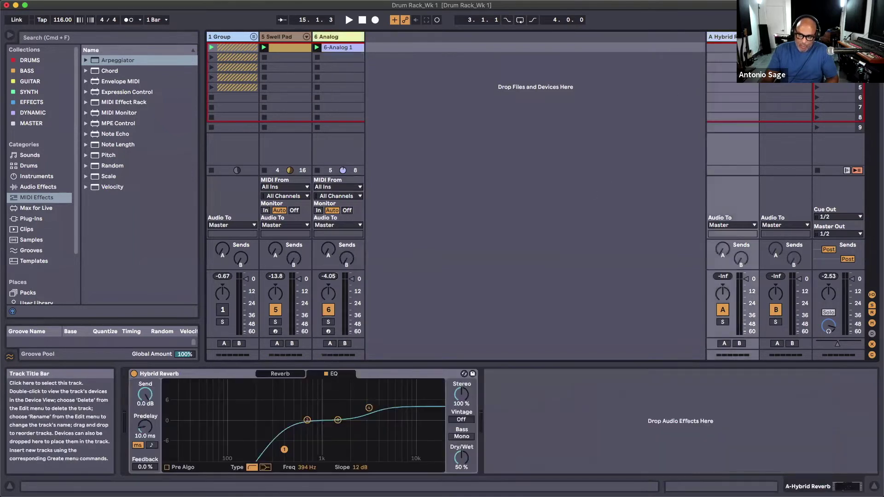
pyautogui.press('Right')
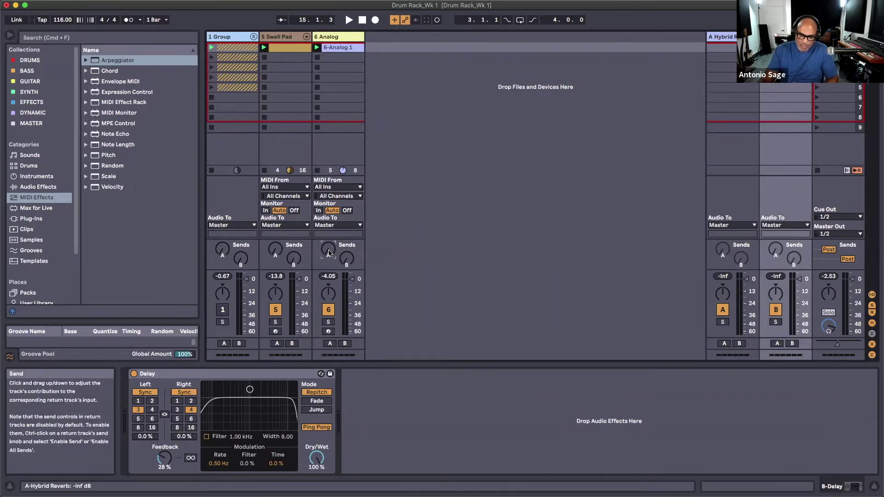
pyautogui.click(327, 322)
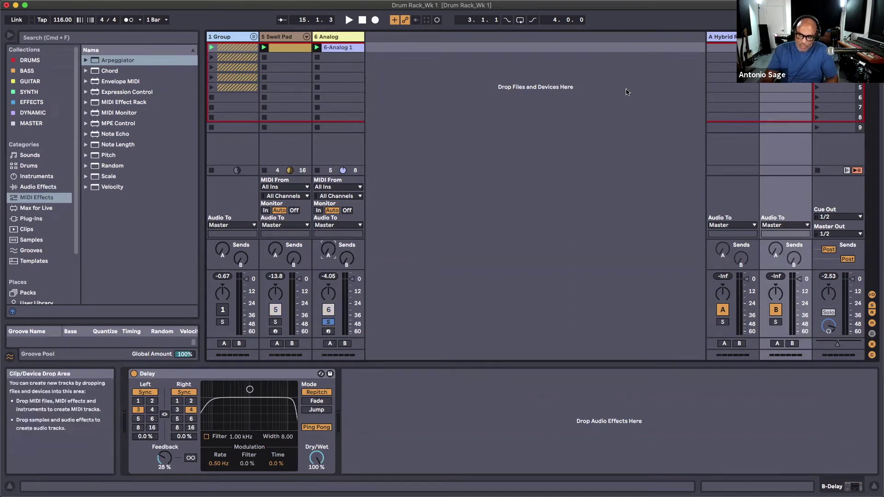
pyautogui.press('space')
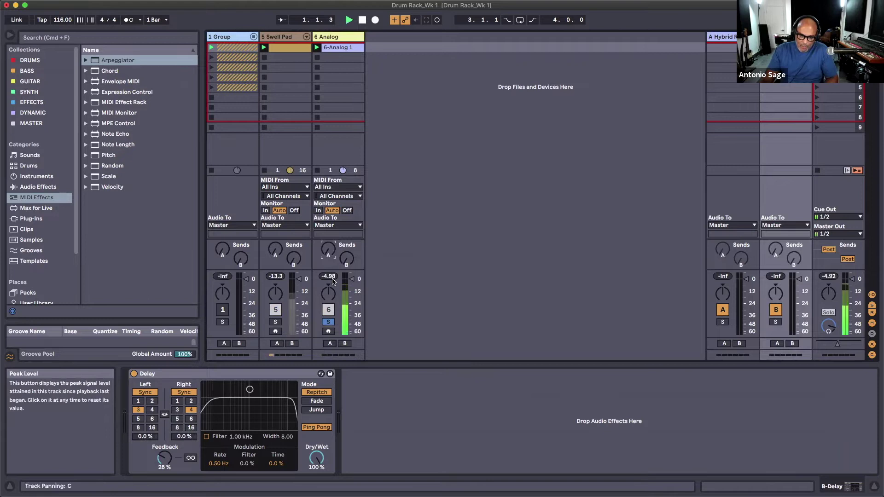
pyautogui.moveTo(329, 250); pyautogui.dragTo(332, 221)
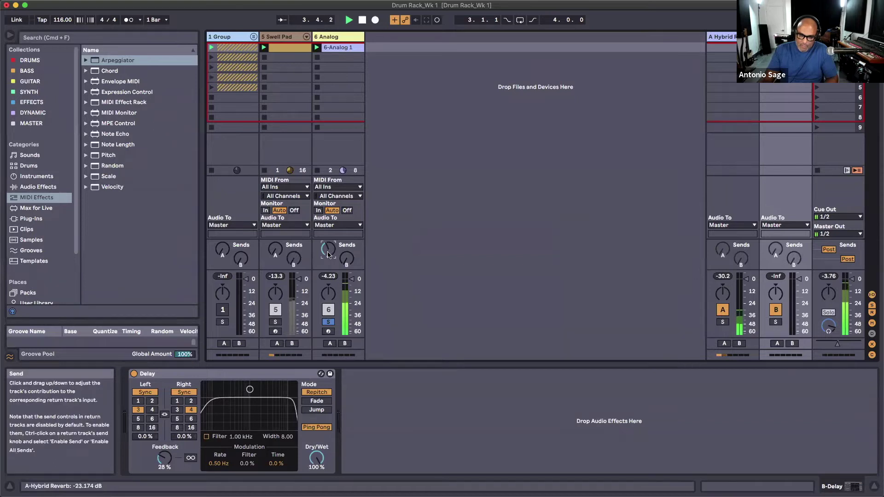
pyautogui.moveTo(329, 251); pyautogui.dragTo(330, 253)
pyautogui.moveTo(346, 259); pyautogui.dragTo(346, 238)
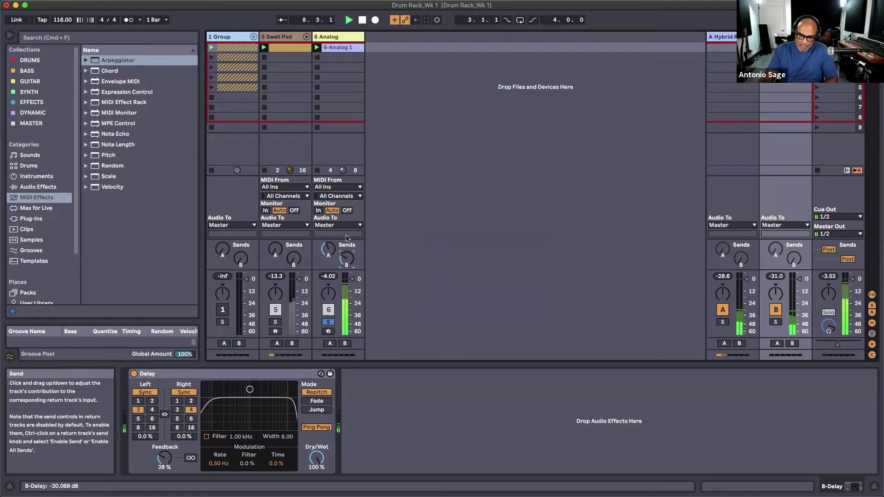
# View return A's Hybrid Reverb settings, and set return B's Delay to 42 % feedback with its filter on at 2.59 kHz, width 2.96
pyautogui.click(727, 39)
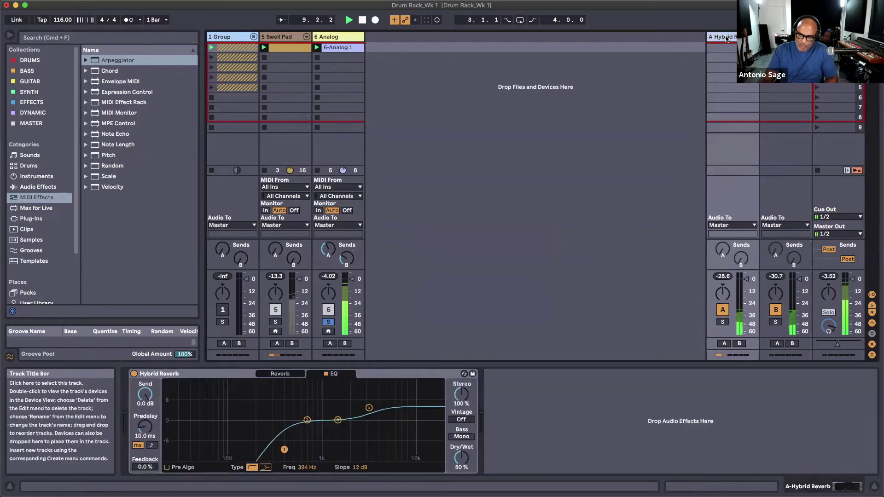
pyautogui.click(270, 374)
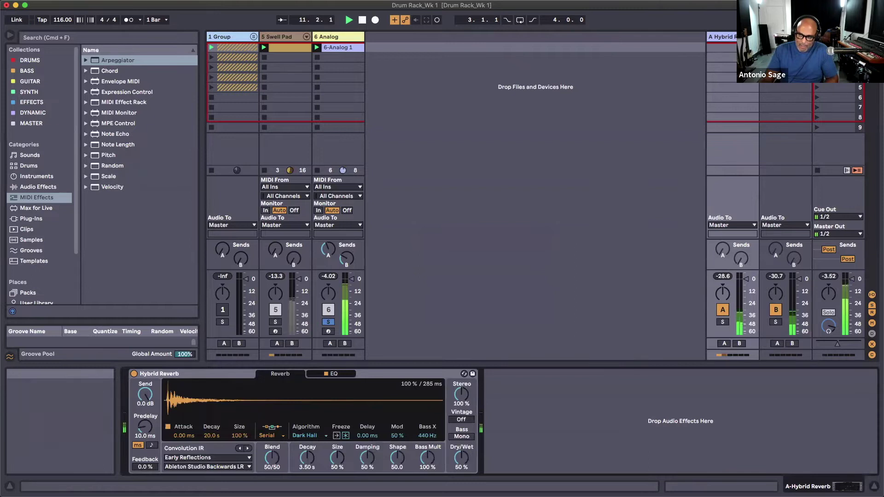
pyautogui.click(784, 37)
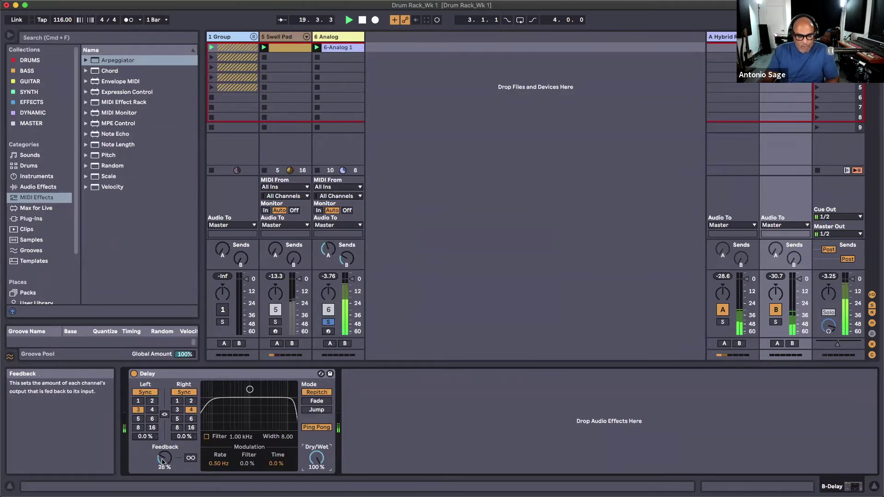
pyautogui.moveTo(162, 461)
pyautogui.mouseDown()
pyautogui.moveTo(165, 440)
pyautogui.moveTo(163, 451)
pyautogui.mouseUp()
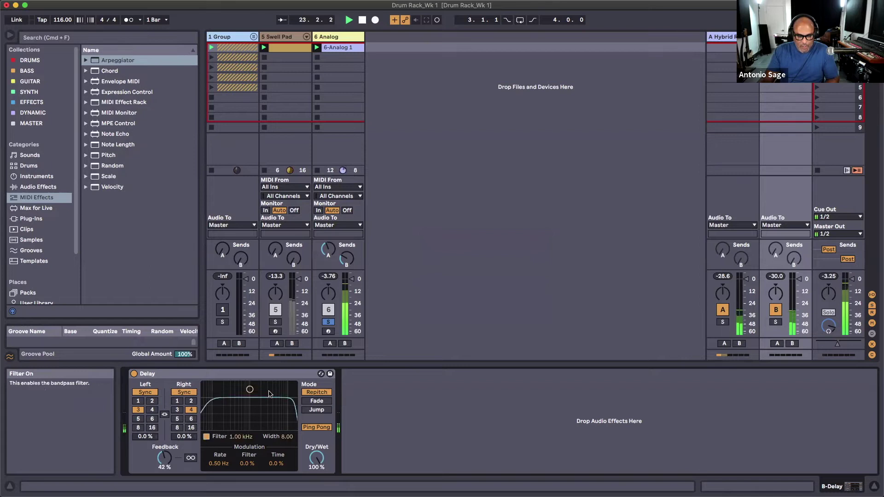
pyautogui.moveTo(251, 392); pyautogui.dragTo(201, 407)
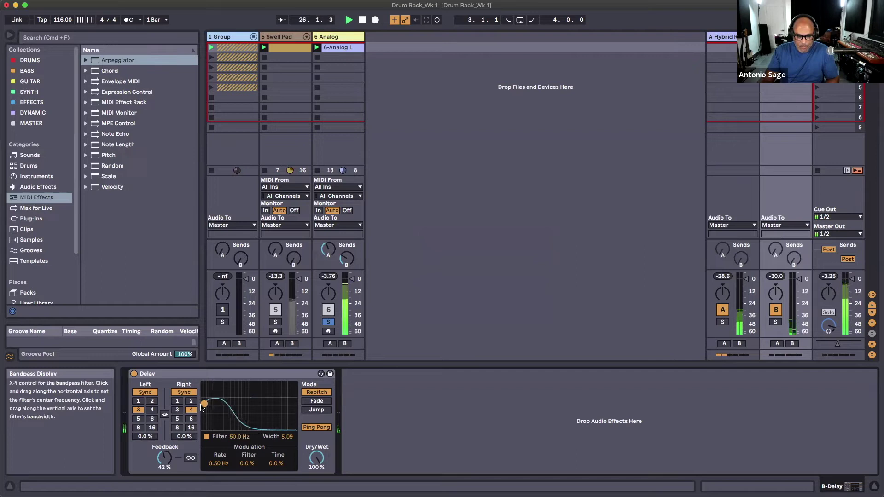
pyautogui.moveTo(201, 407); pyautogui.dragTo(263, 417)
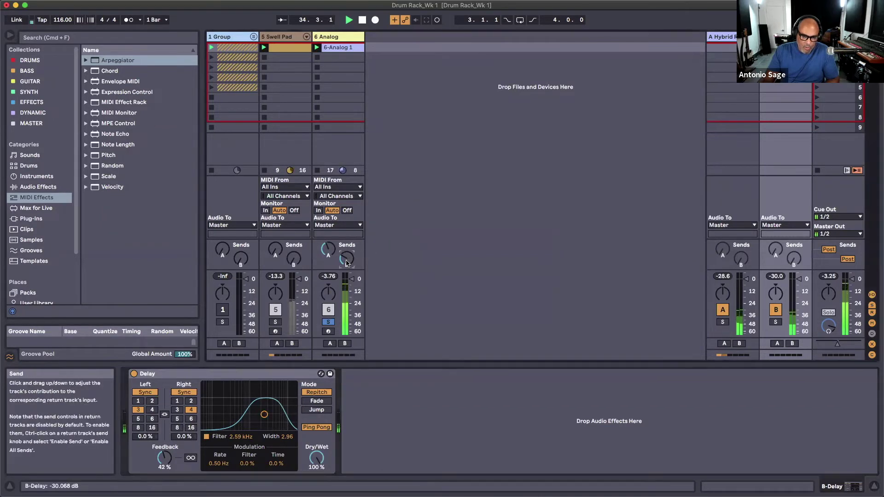
# Unsolo the Analog track and set its Arpeggiator to 3 transpose steps with a distance of +8 st
pyautogui.click(328, 322)
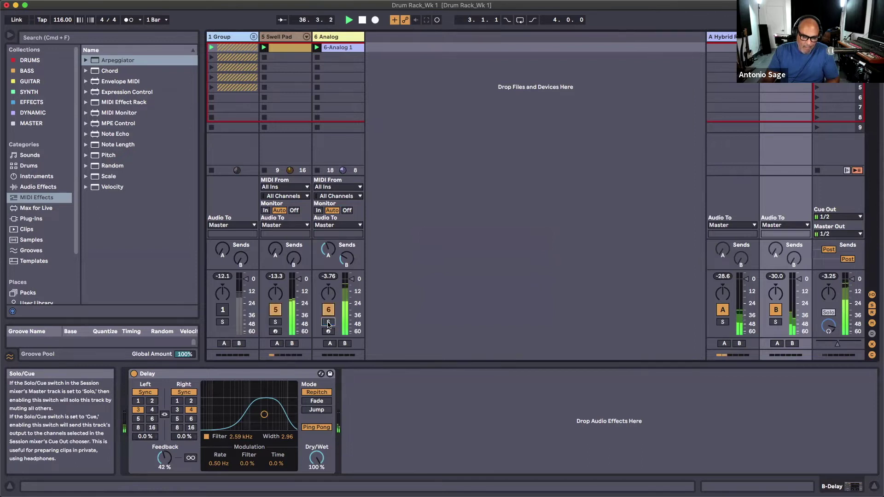
pyautogui.click(343, 38)
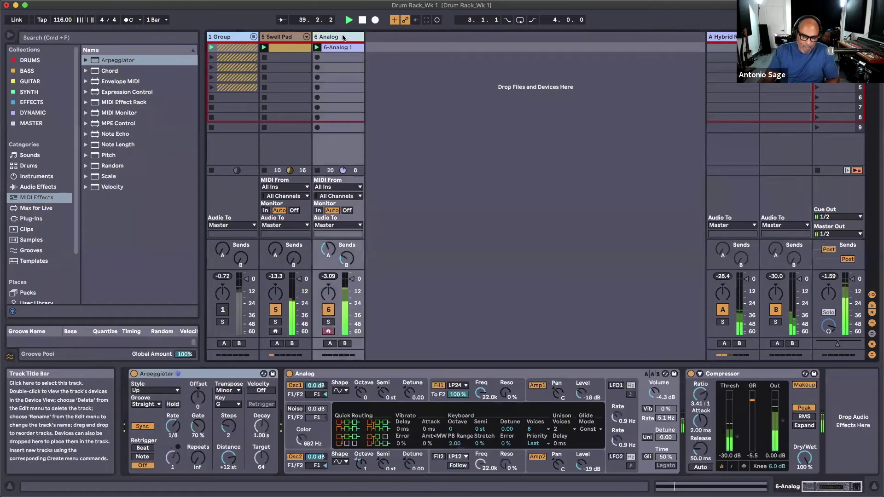
pyautogui.click(229, 430)
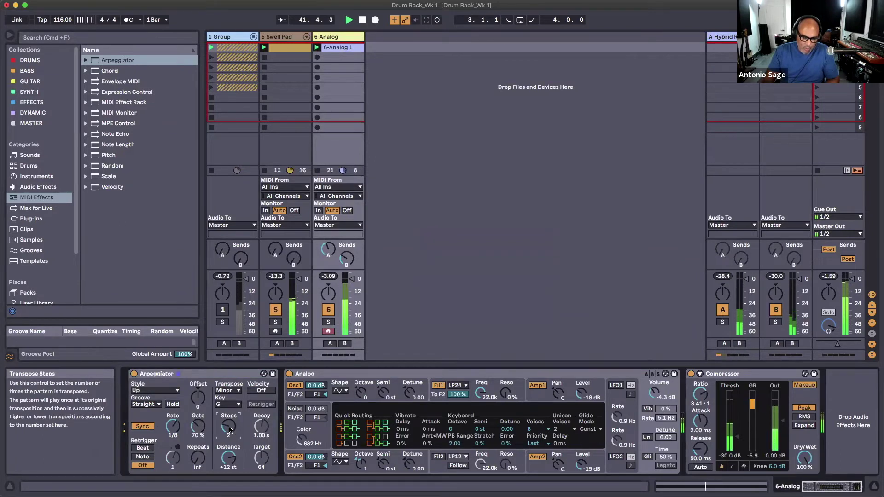
pyautogui.moveTo(229, 430); pyautogui.dragTo(230, 424)
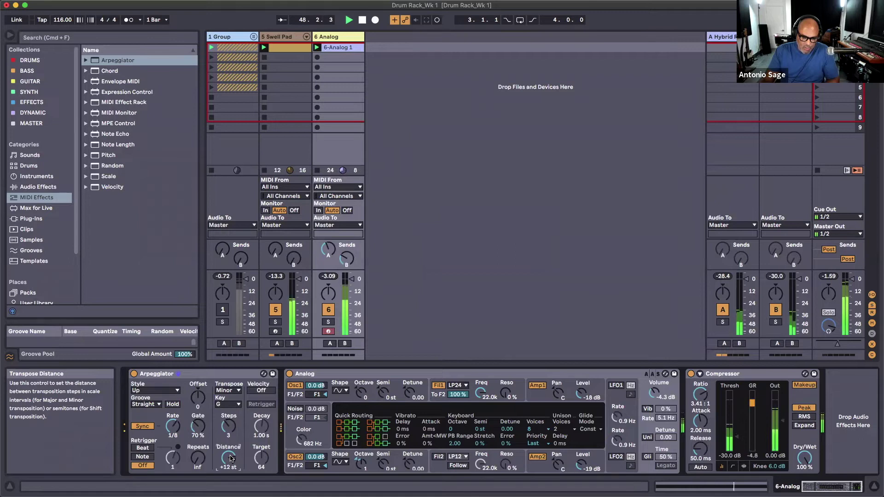
pyautogui.moveTo(230, 455); pyautogui.dragTo(229, 461)
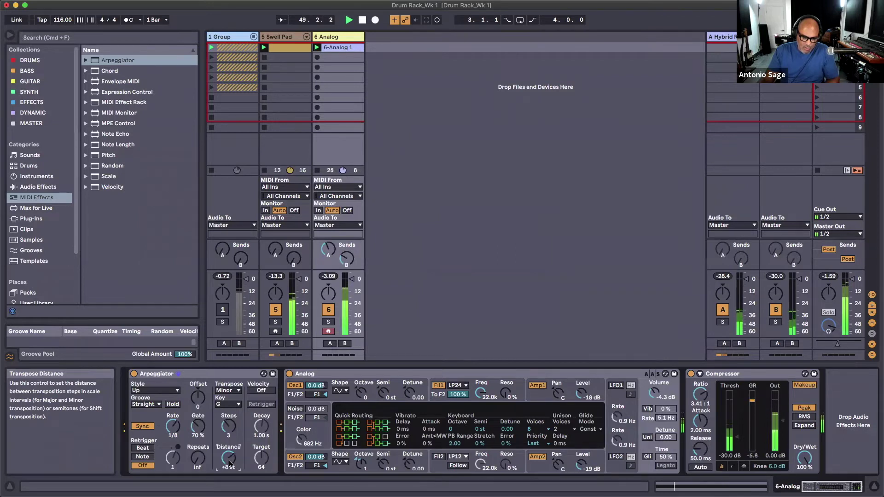
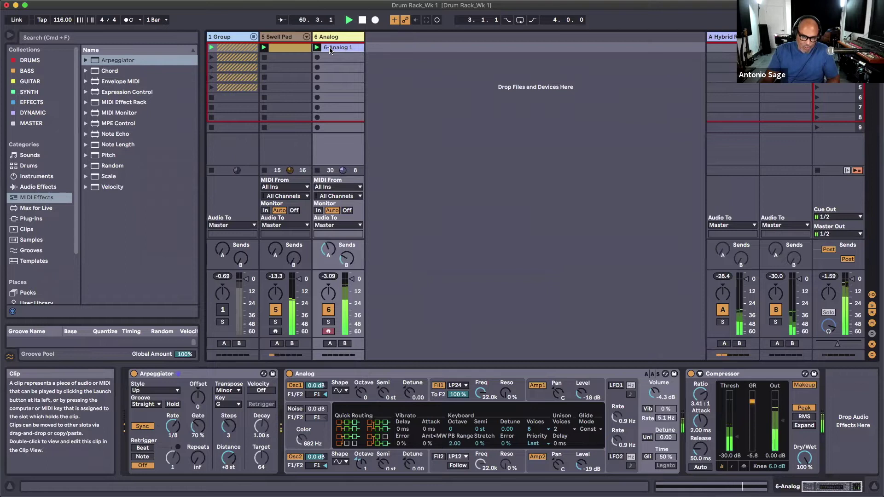
# Duplicate the Analog clip into the second slot, move its long note up to A#3 and start playback
pyautogui.moveTo(331, 58); pyautogui.dragTo(330, 60)
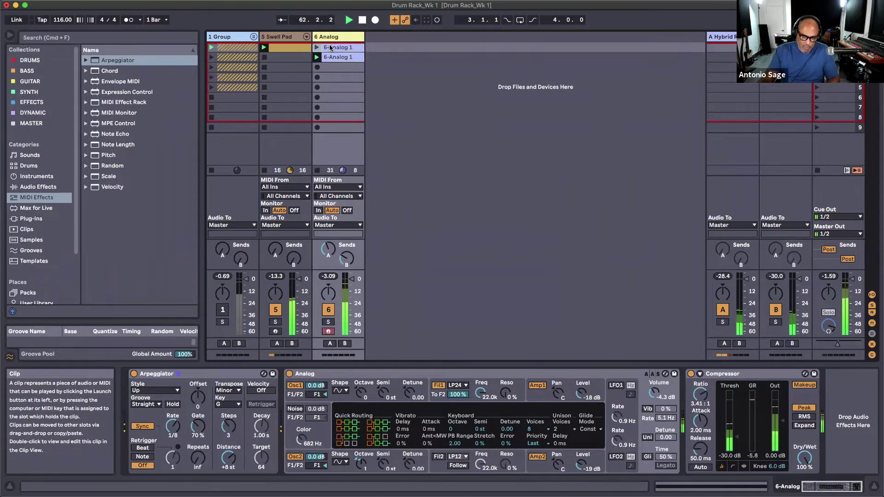
pyautogui.doubleClick(330, 58)
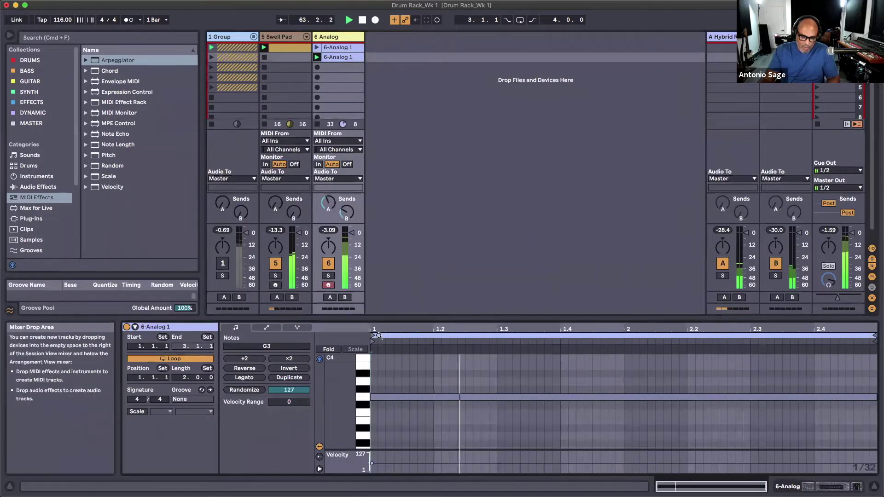
pyautogui.moveTo(394, 379); pyautogui.dragTo(393, 420)
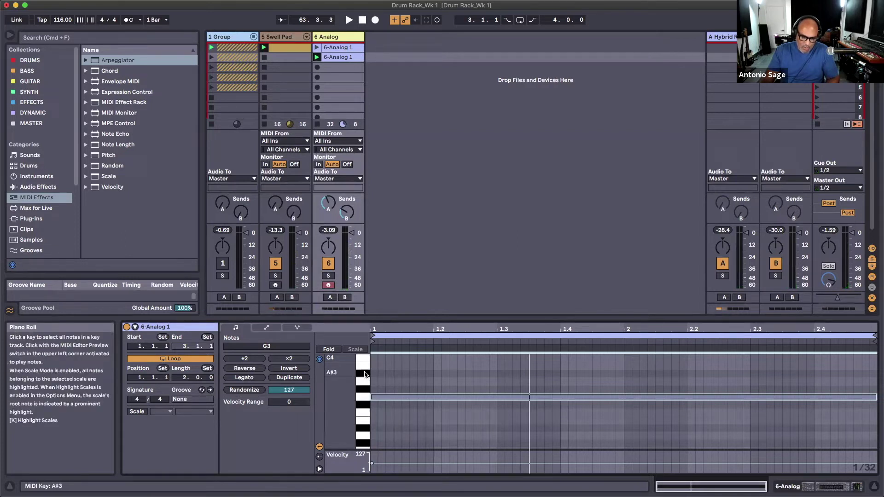
pyautogui.moveTo(389, 397); pyautogui.dragTo(389, 375)
pyautogui.press('space')
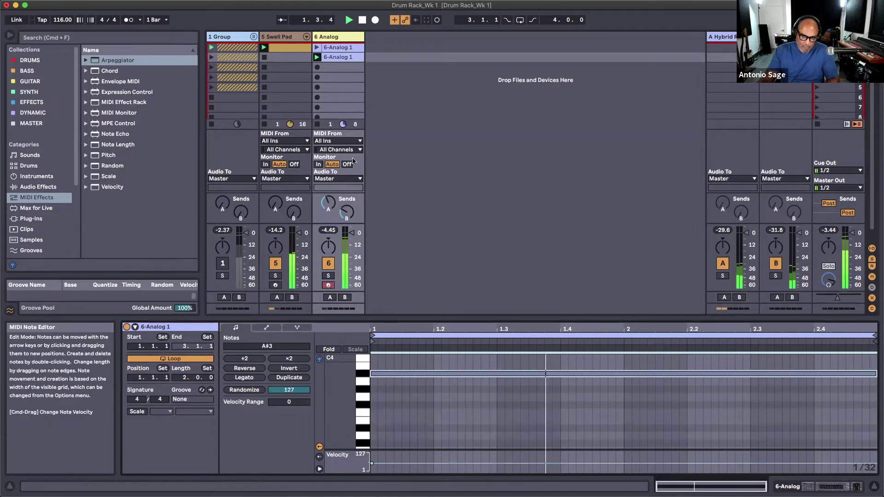
# Compare the two Analog clips by launching the first and the second in turn, and select the second clip's A#3 note
pyautogui.click(317, 48)
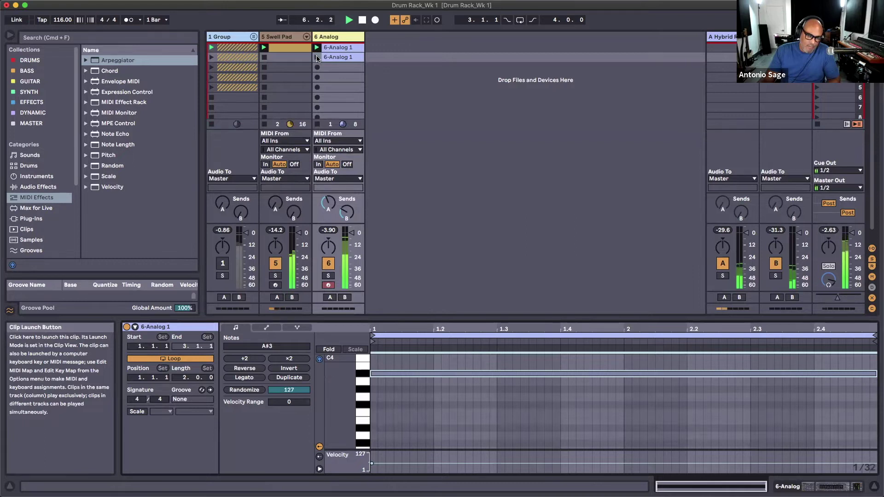
pyautogui.click(318, 57)
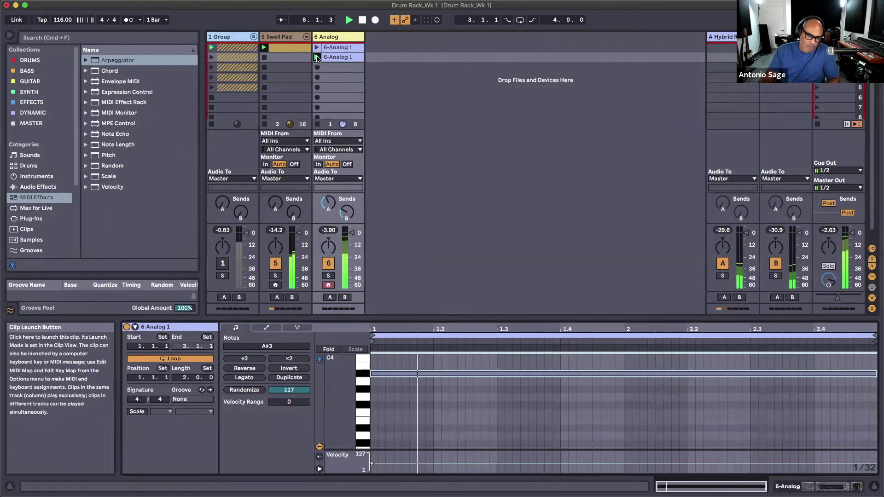
pyautogui.click(382, 373)
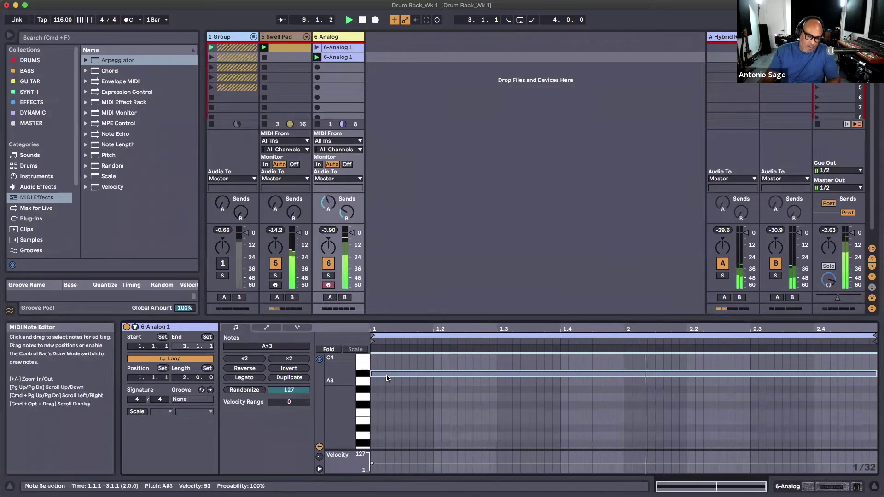
# Duplicate the second Analog clip into the third slot with its note lowered to G1, and audition it against the second clip
pyautogui.click(386, 364)
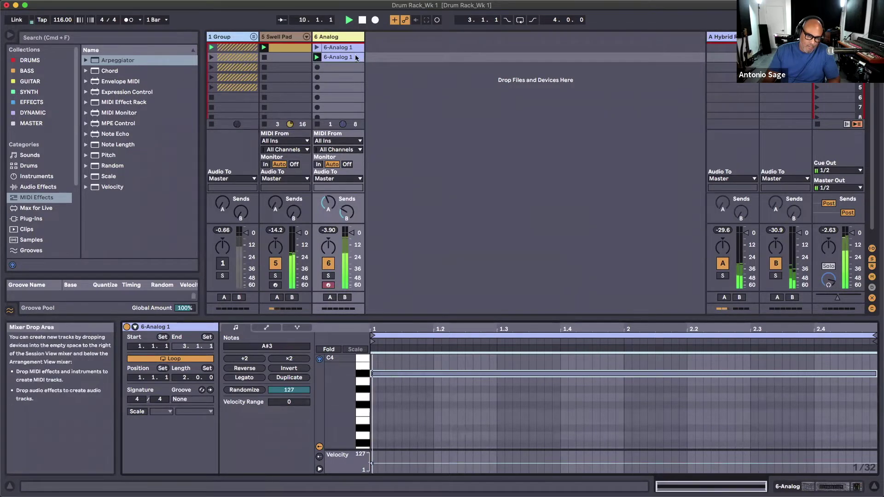
pyautogui.moveTo(337, 59); pyautogui.dragTo(328, 68)
pyautogui.click(388, 376)
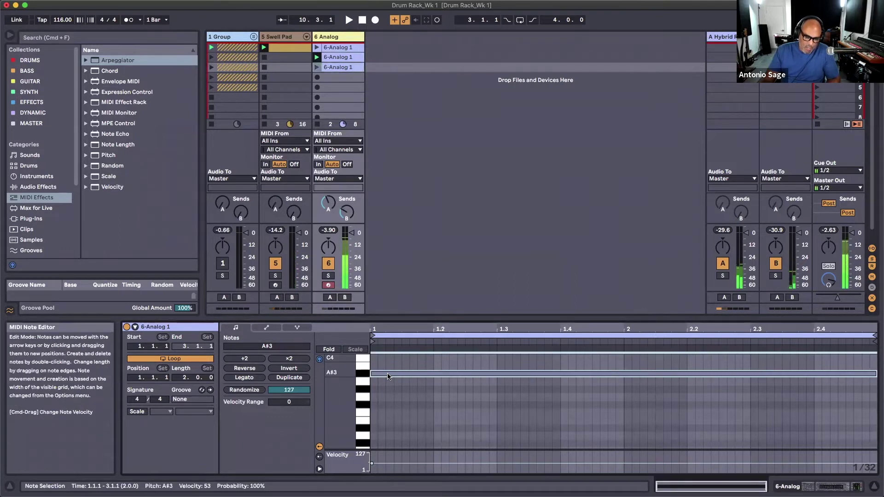
pyautogui.moveTo(388, 376); pyautogui.dragTo(387, 396)
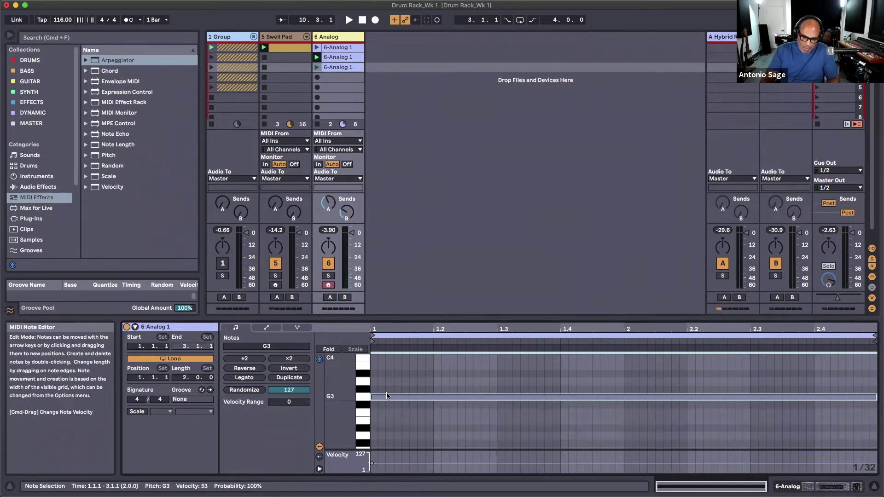
pyautogui.hotkey('shift', 'Down')
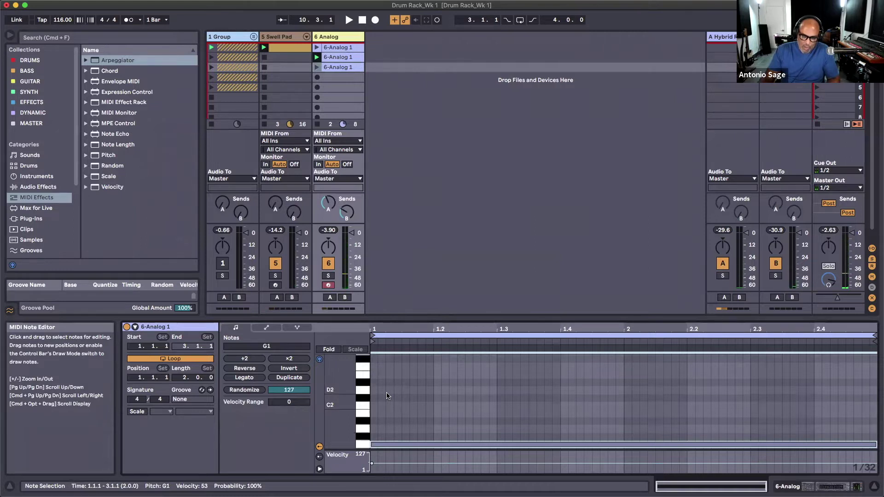
pyautogui.click(316, 67)
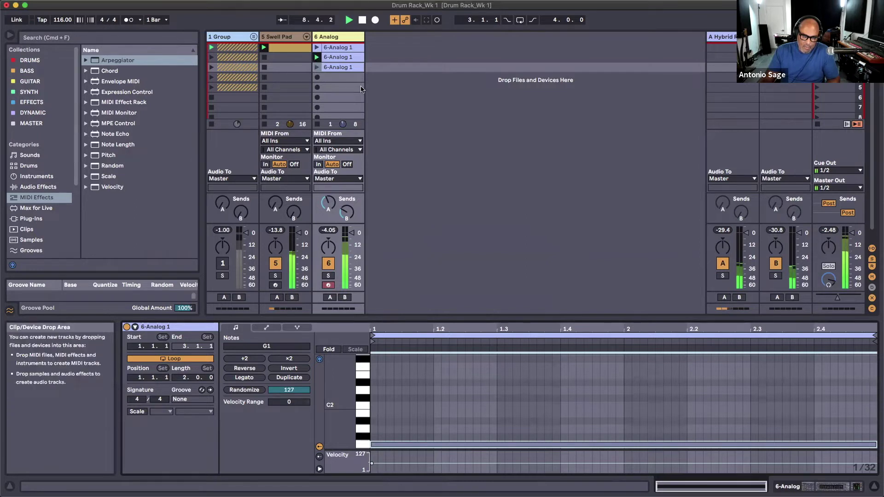
pyautogui.click(316, 57)
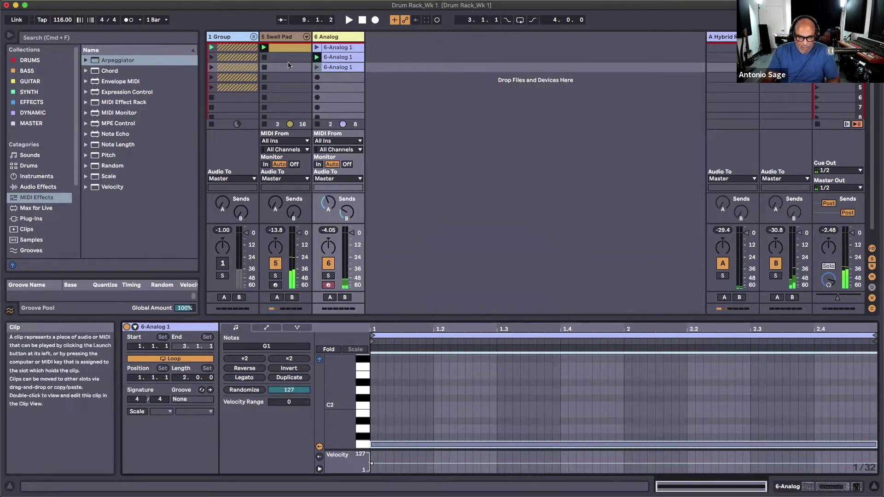
# Duplicate the Swell Pad clip into the second slot and launch the copy
pyautogui.click(290, 48)
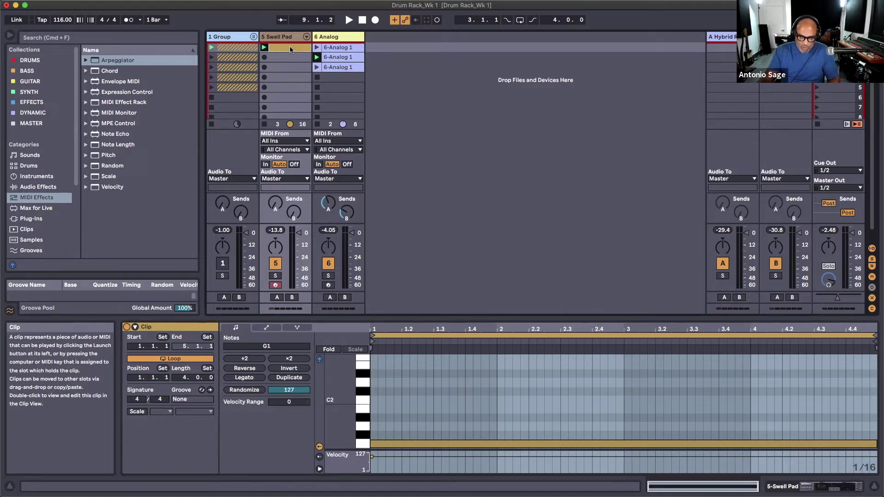
pyautogui.moveTo(290, 50); pyautogui.dragTo(288, 57)
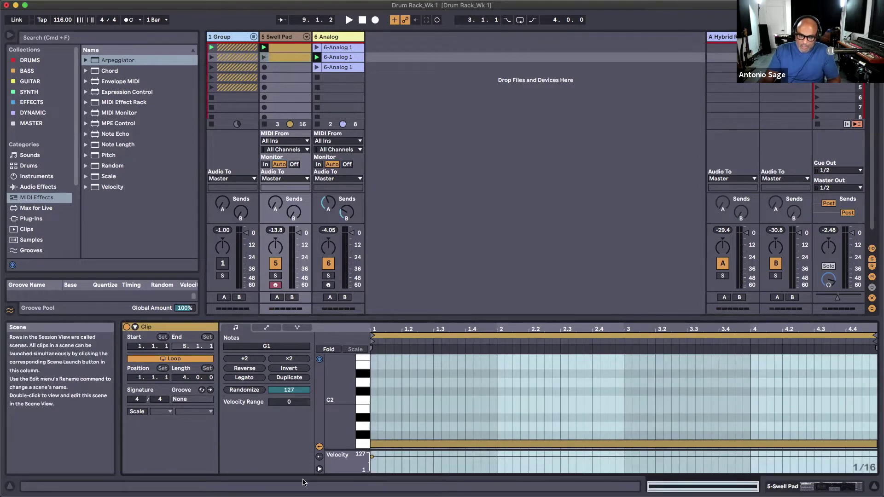
pyautogui.click(264, 57)
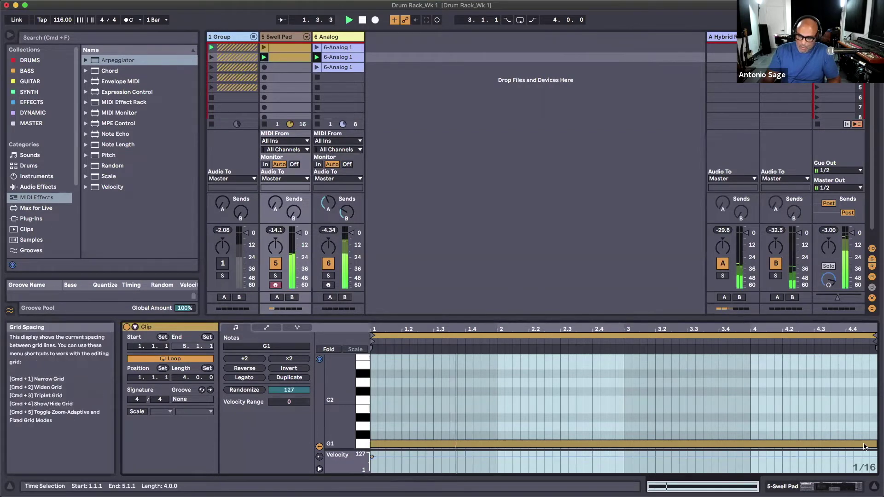
# Lower the long note in the second Swell Pad clip to D1, auditioning the pitches in between
pyautogui.click(781, 445)
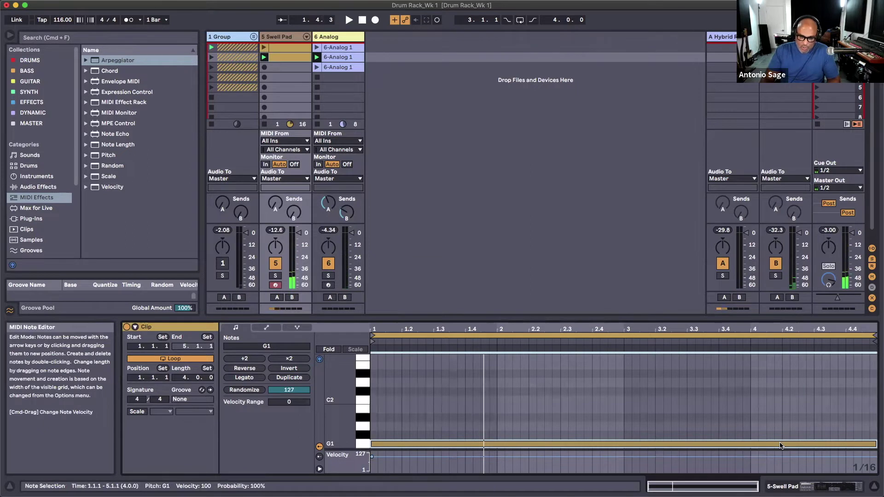
pyautogui.press('Down')
pyautogui.press('Down')
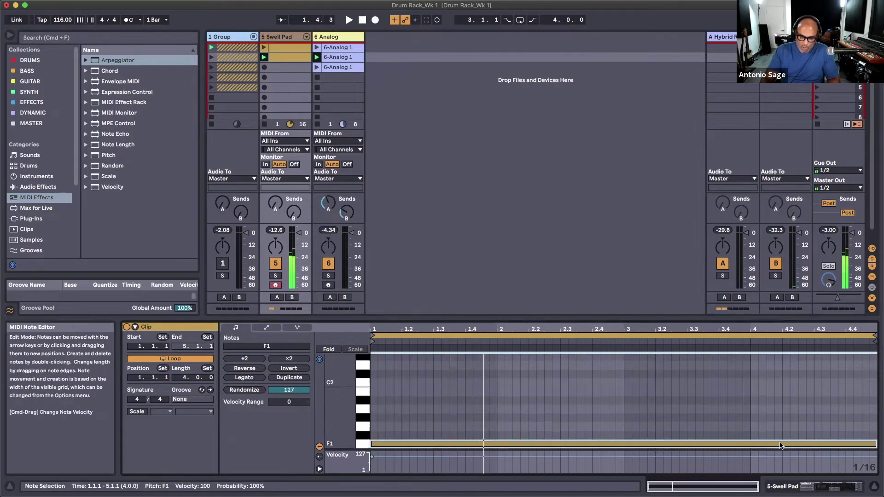
pyautogui.press('Down')
pyautogui.press('Up')
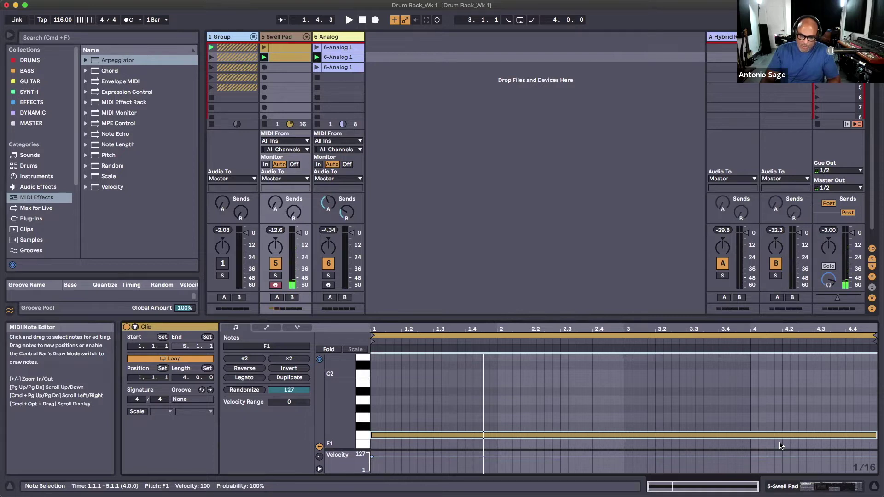
pyautogui.press('space')
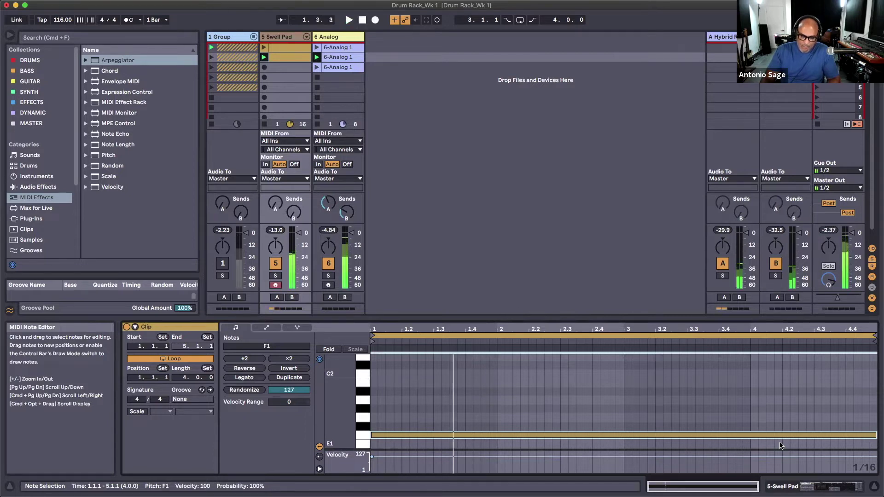
pyautogui.press('Down')
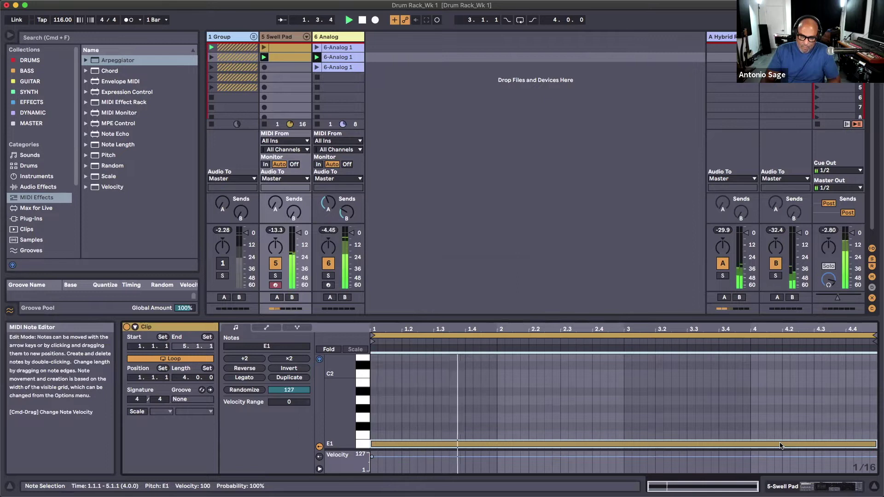
pyautogui.press('Down')
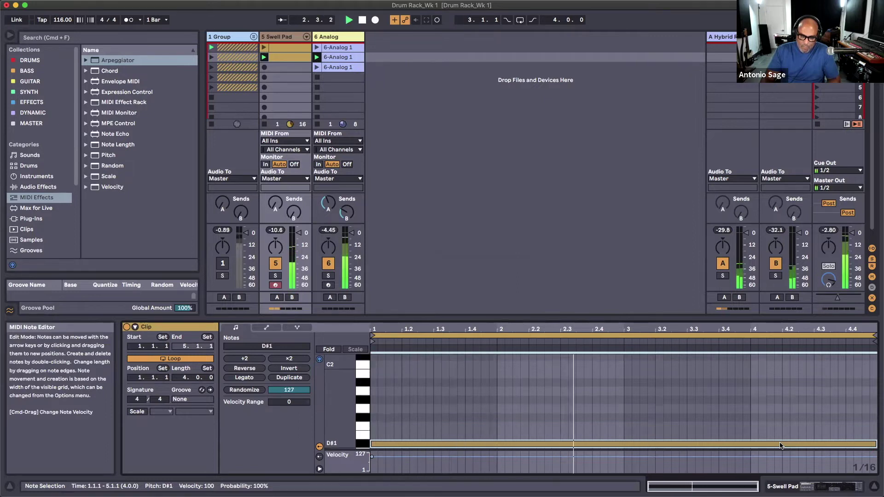
pyautogui.press('Down')
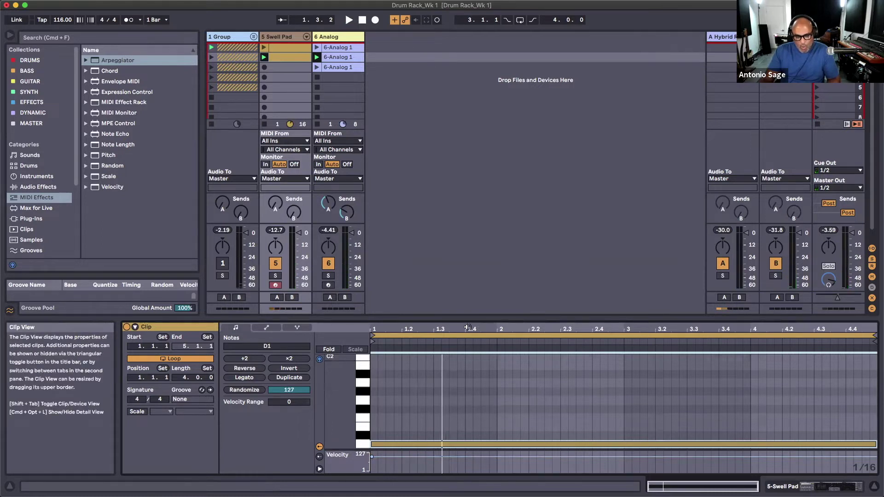
# Turn on Scale mode for the second Swell Pad clip, set it to G Minor, and enlarge the clip view
pyautogui.click(135, 412)
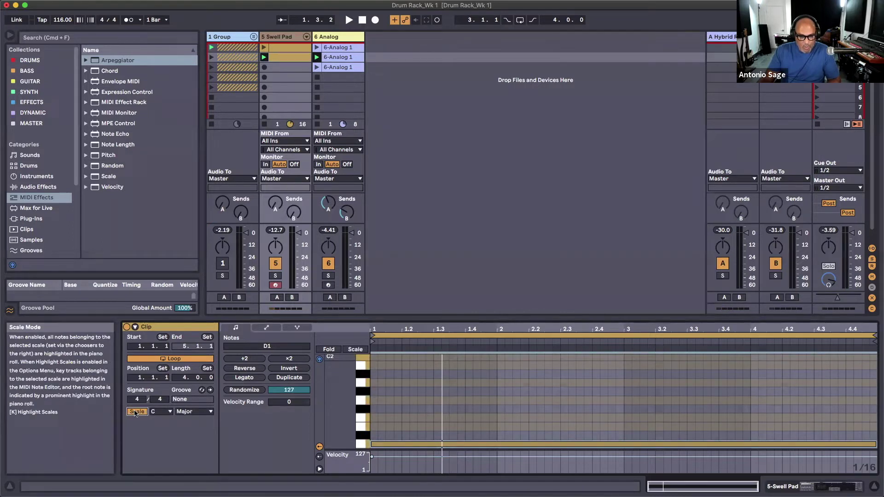
pyautogui.moveTo(418, 319); pyautogui.dragTo(421, 231)
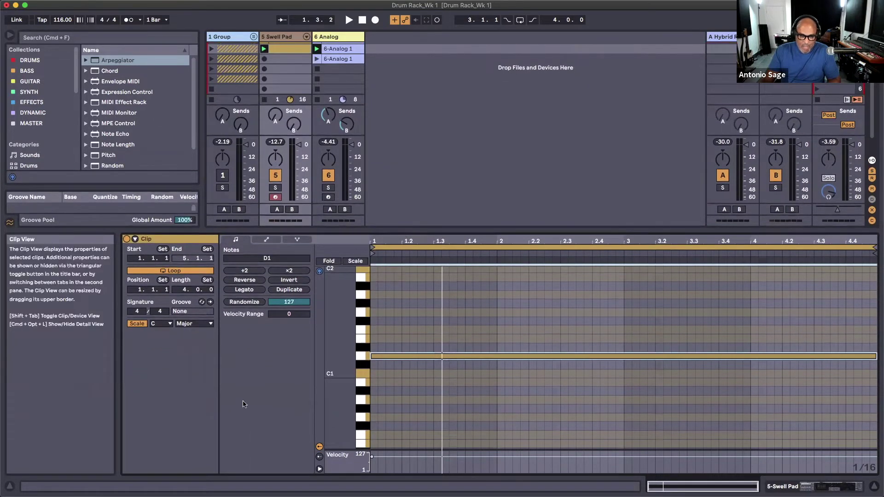
pyautogui.click(164, 325)
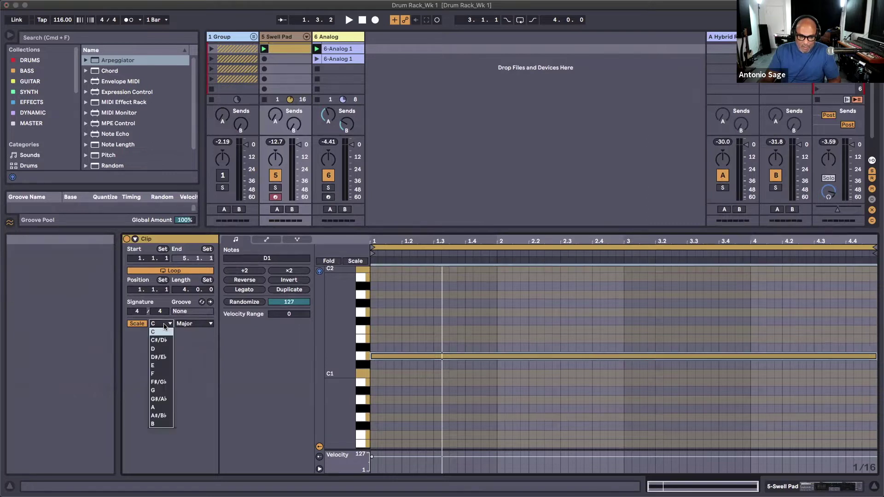
pyautogui.click(160, 391)
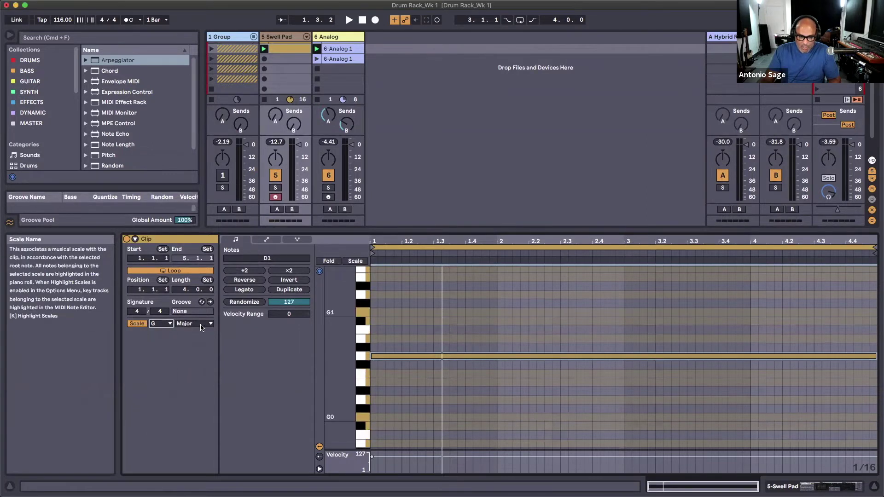
pyautogui.click(210, 323)
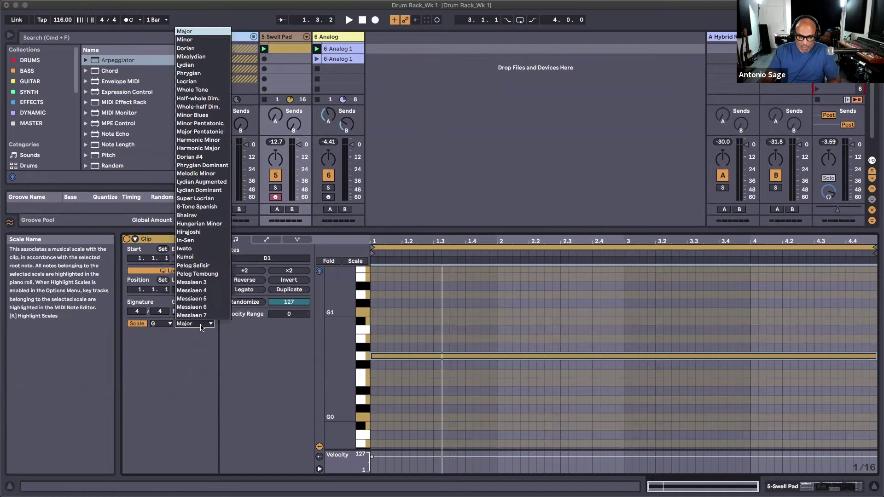
pyautogui.click(199, 40)
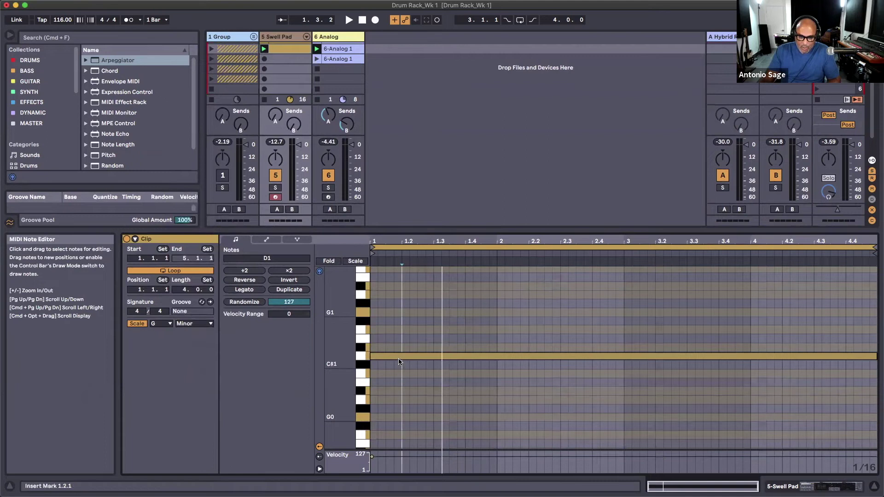
# Try the Swell Pad note on C1, limit the note editor to scale notes, and put the note back on D1 for playback
pyautogui.moveTo(399, 360); pyautogui.dragTo(399, 376)
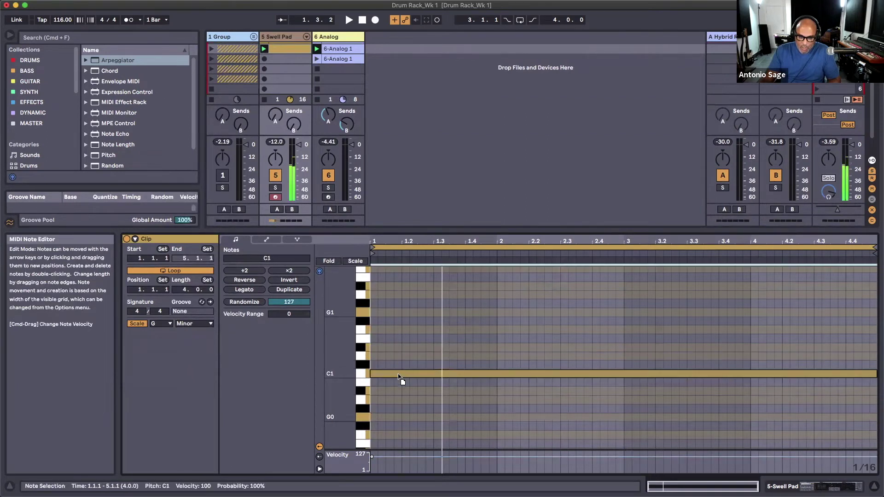
pyautogui.click(352, 262)
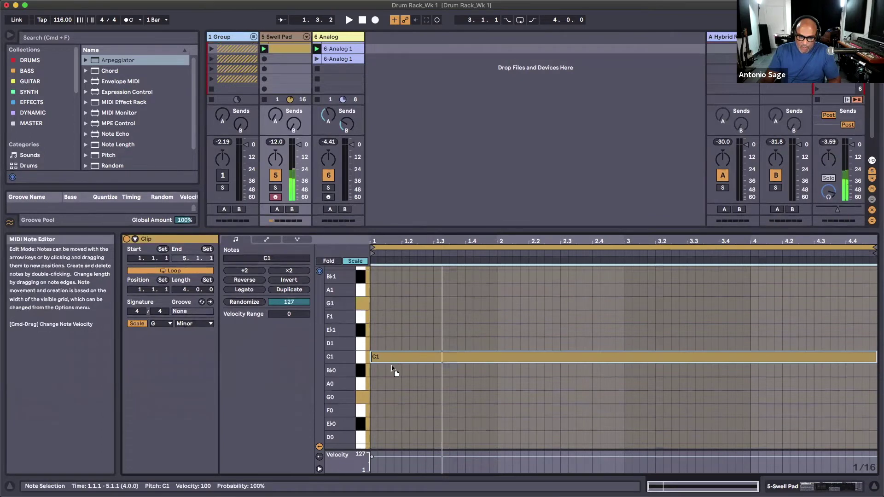
pyautogui.moveTo(391, 346); pyautogui.dragTo(375, 346)
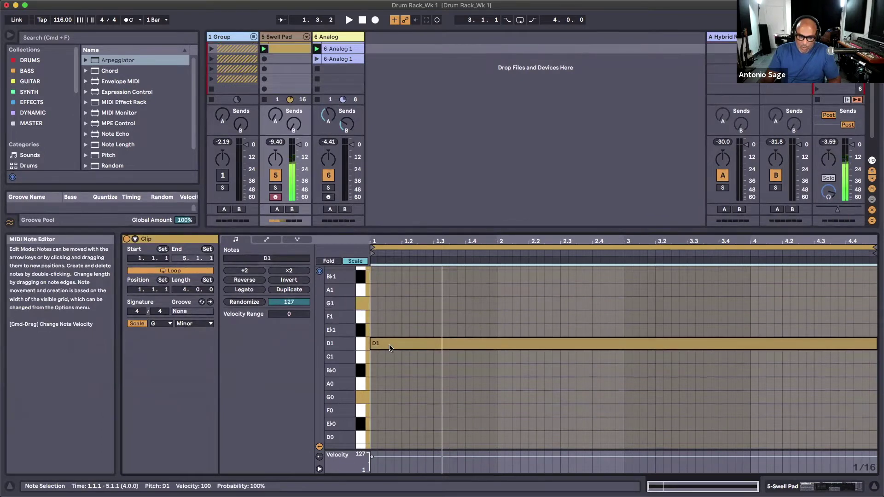
pyautogui.press('space')
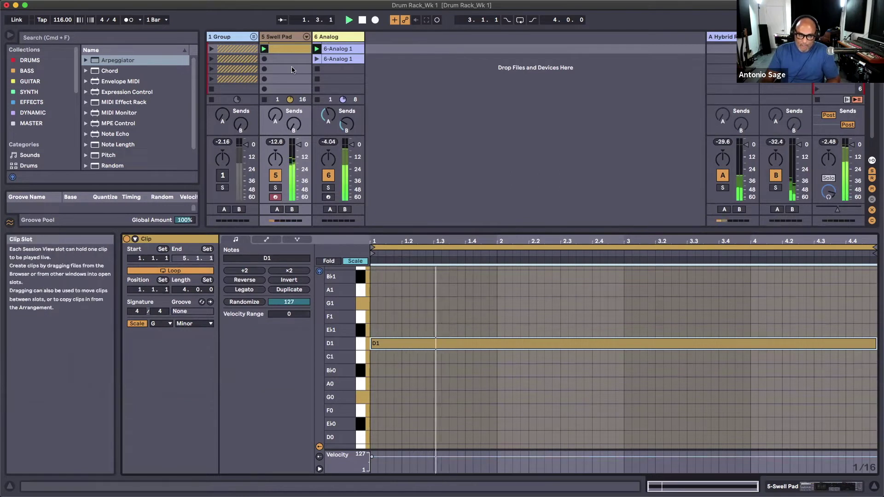
# Compare the two Swell Pad clips by launching the first and the second in turn
pyautogui.press('super+d')
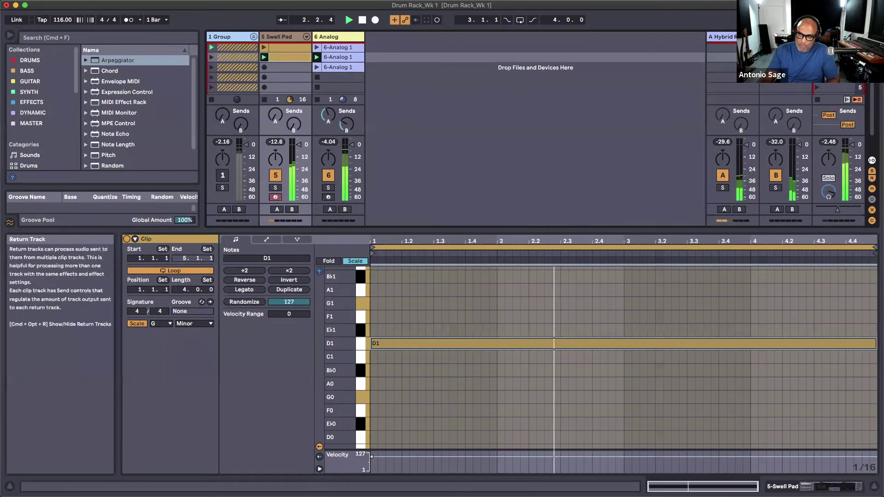
pyautogui.click(263, 48)
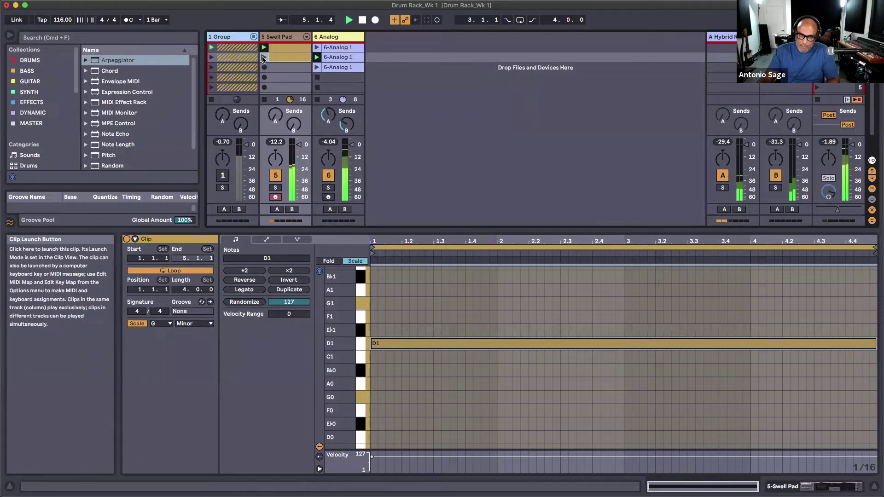
pyautogui.click(264, 58)
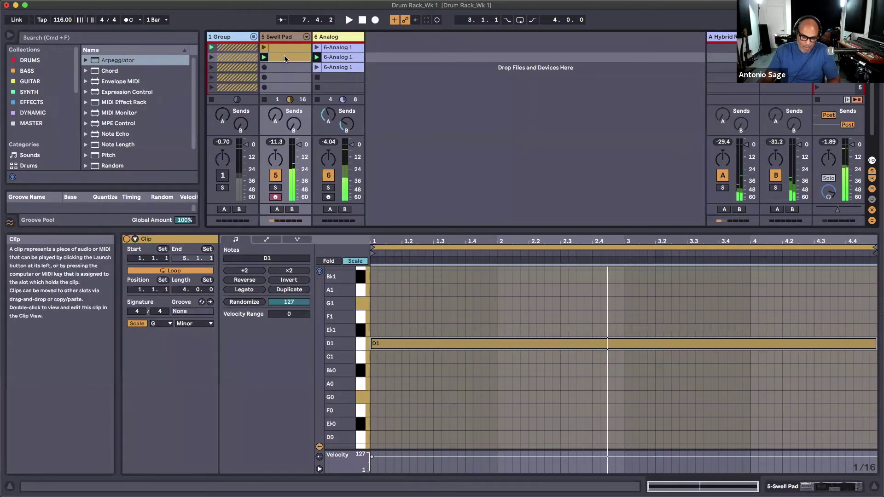
# Duplicate the second Swell Pad clip into the third slot, move its note down to B♭0 and launch it
pyautogui.moveTo(285, 58); pyautogui.dragTo(282, 67)
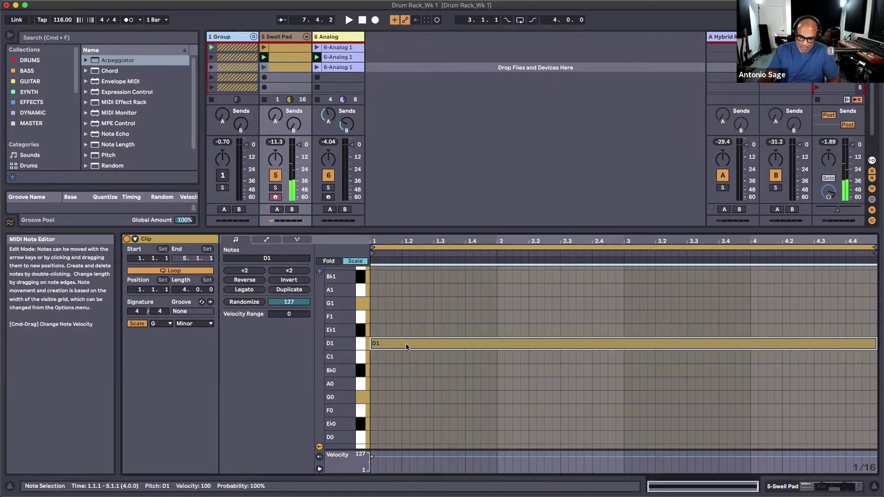
pyautogui.moveTo(406, 346); pyautogui.dragTo(406, 369)
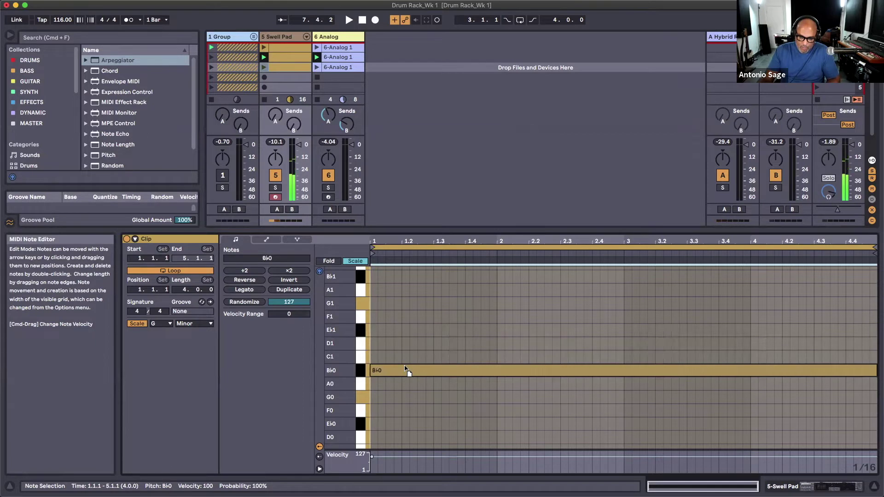
pyautogui.press('space')
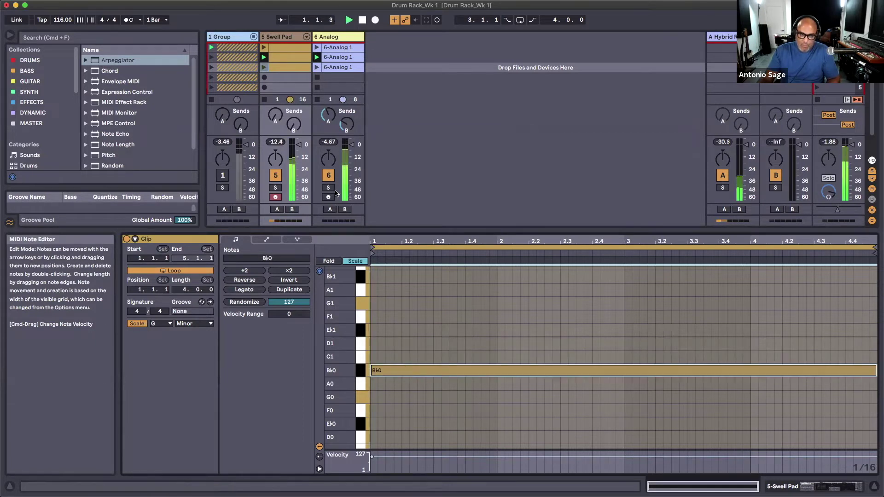
pyautogui.click(264, 68)
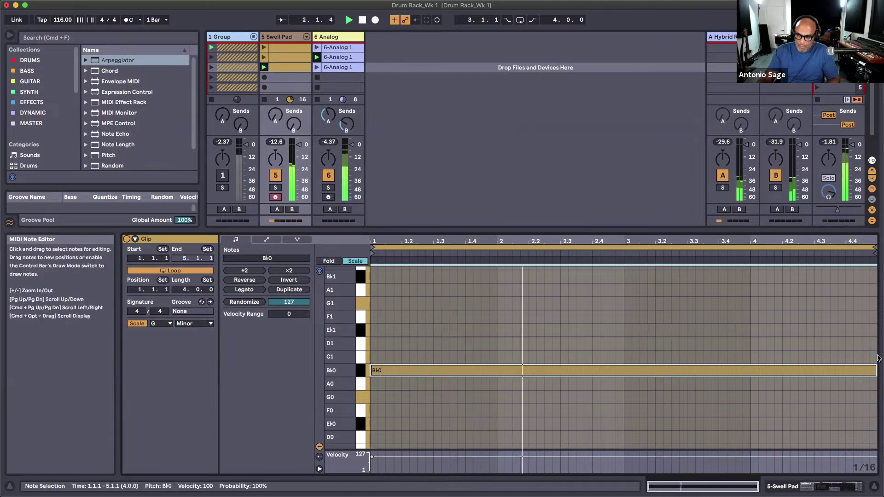
# Shorten the B♭0 note to end at bar 3 and copy it to G0 across bars 3 and 4
pyautogui.moveTo(875, 370); pyautogui.dragTo(620, 365)
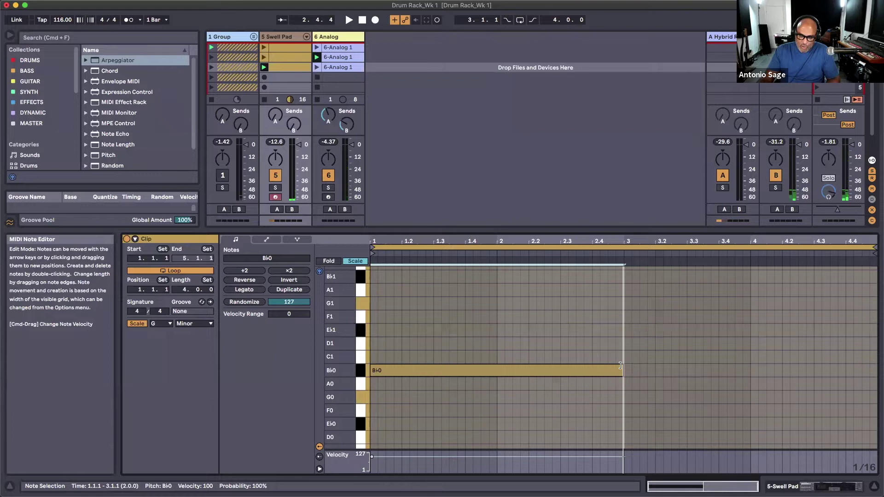
pyautogui.moveTo(443, 371); pyautogui.dragTo(694, 399)
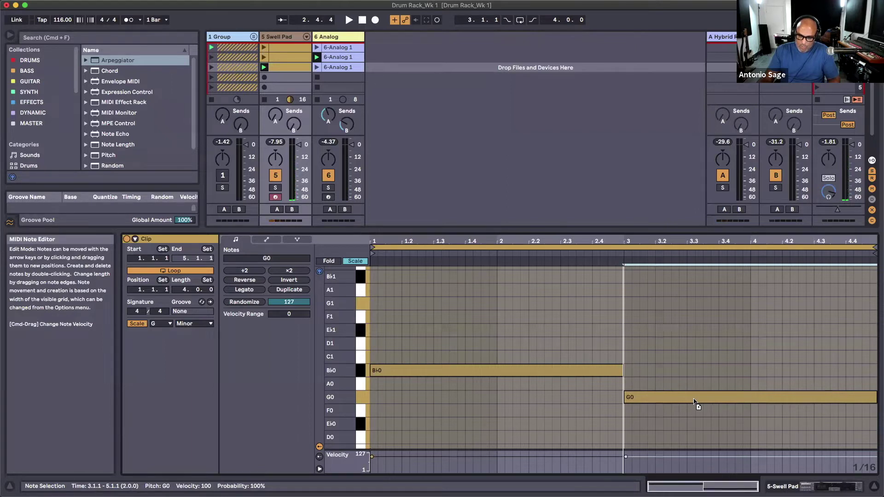
# Replace the G0 note in bars 3 and 4 with a duplicate of the B♭0 note moved down to A0
pyautogui.moveTo(694, 399); pyautogui.dragTo(696, 390)
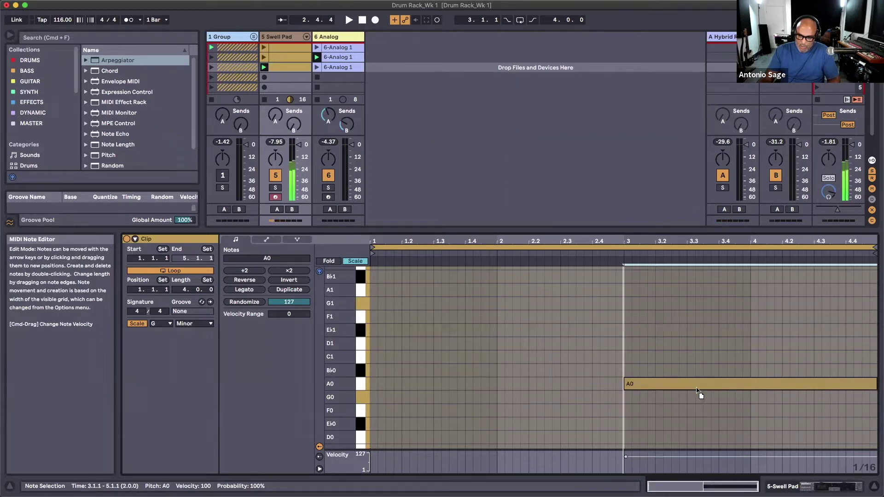
pyautogui.press('super+z')
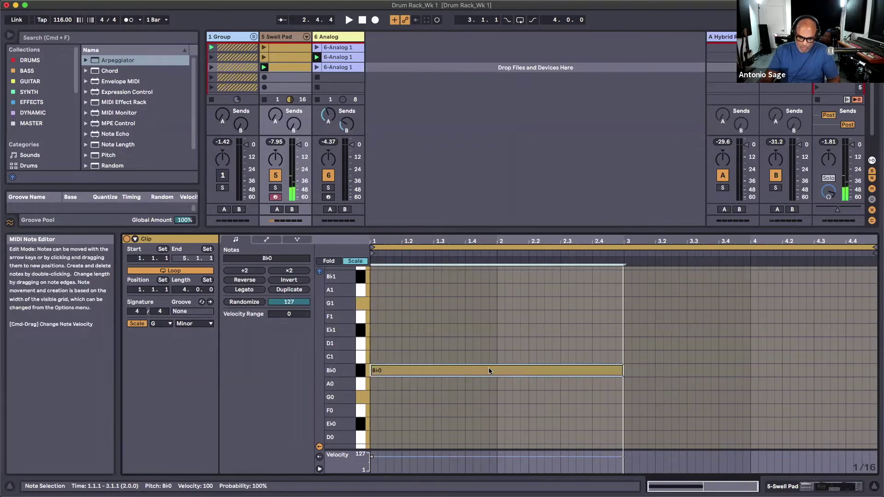
pyautogui.click(474, 370)
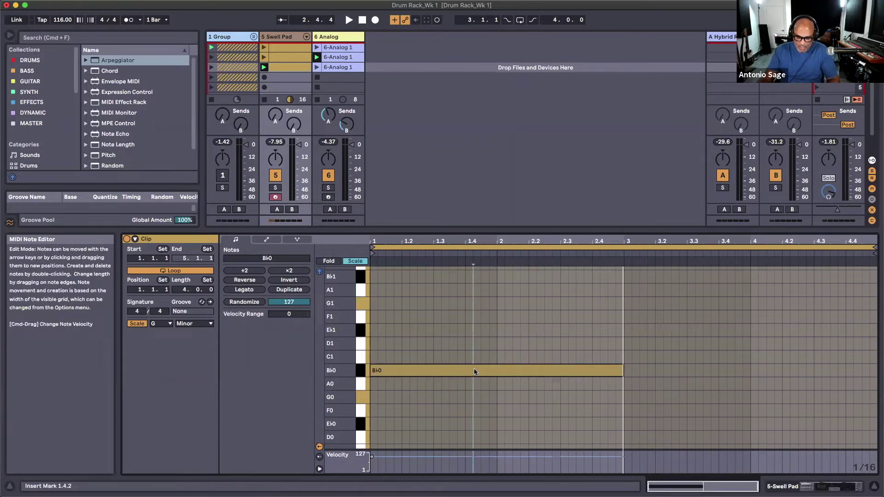
pyautogui.click(474, 371)
pyautogui.press('super+d')
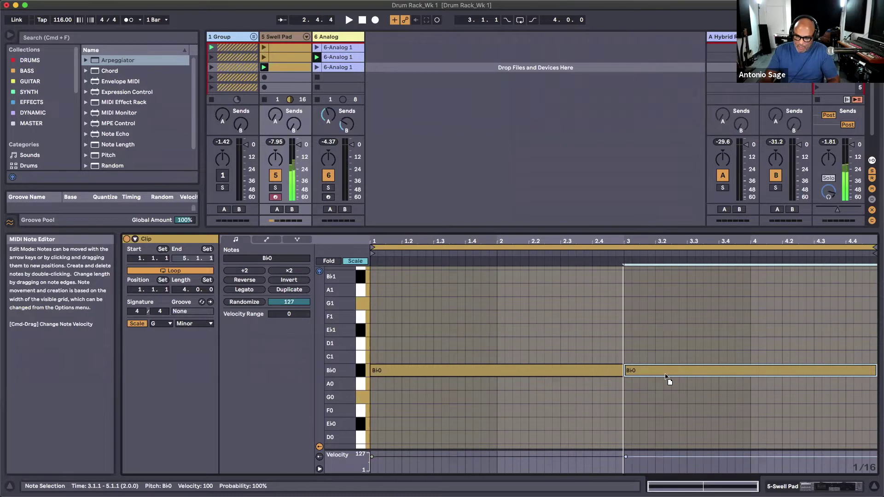
pyautogui.moveTo(668, 375); pyautogui.dragTo(667, 382)
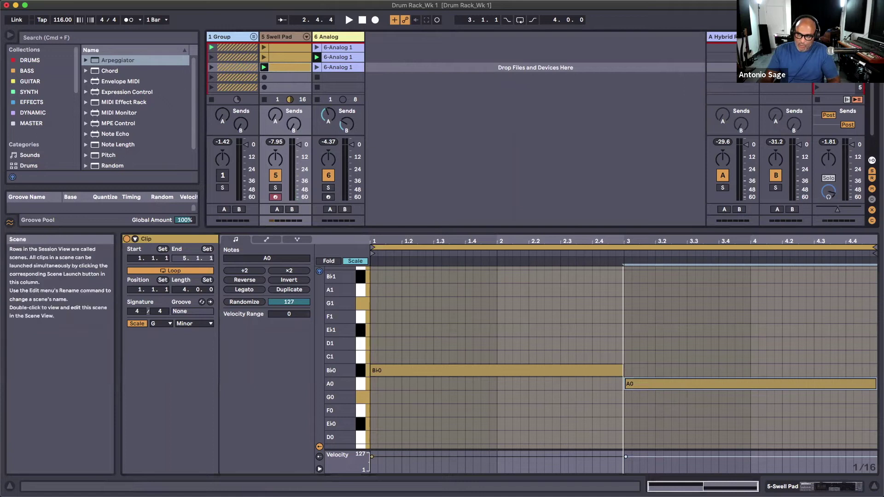
# Play the first, second and third scenes in turn to hear the Swell Pad and Analog clips with the beat
pyautogui.click(838, 47)
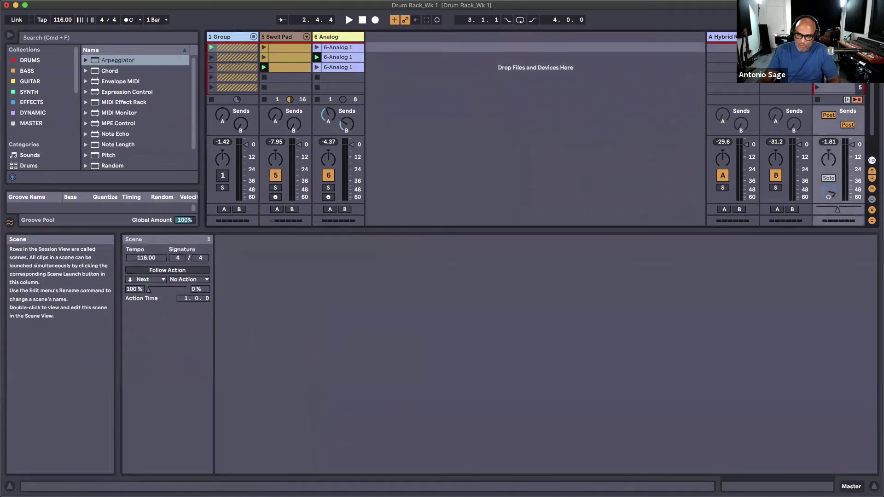
pyautogui.click(837, 57)
pyautogui.click(837, 67)
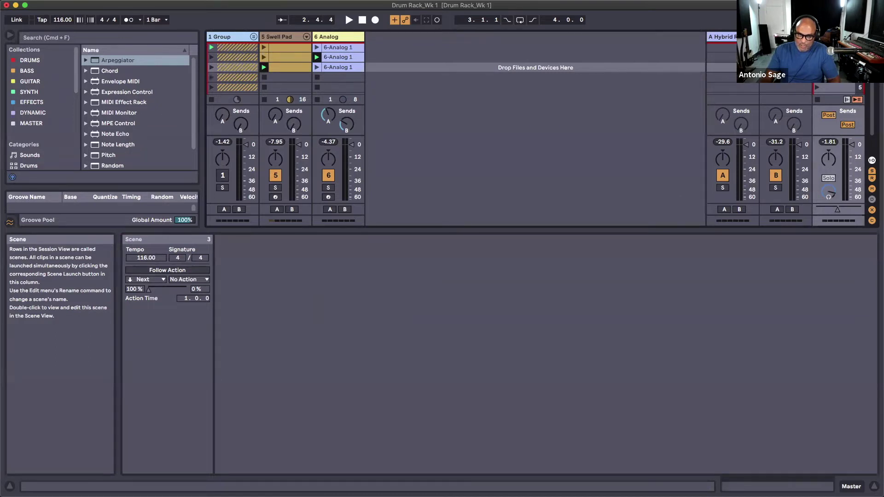
pyautogui.press('space')
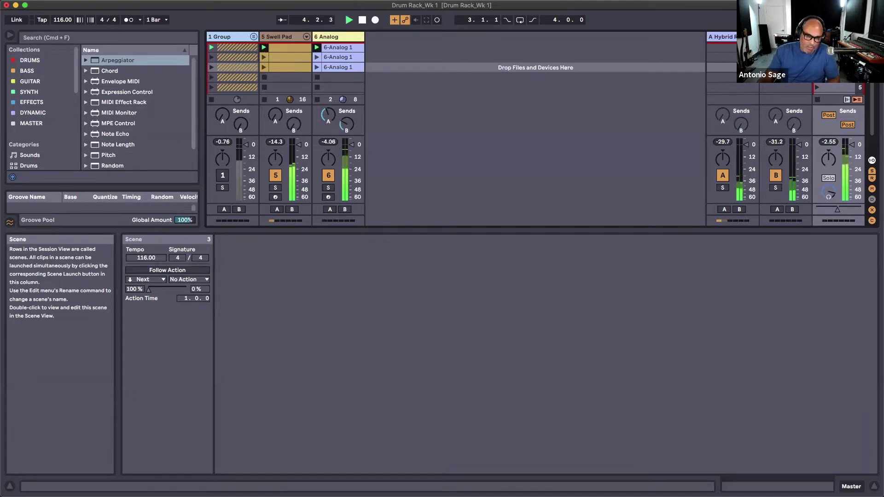
pyautogui.moveTo(223, 141); pyautogui.dragTo(222, 138)
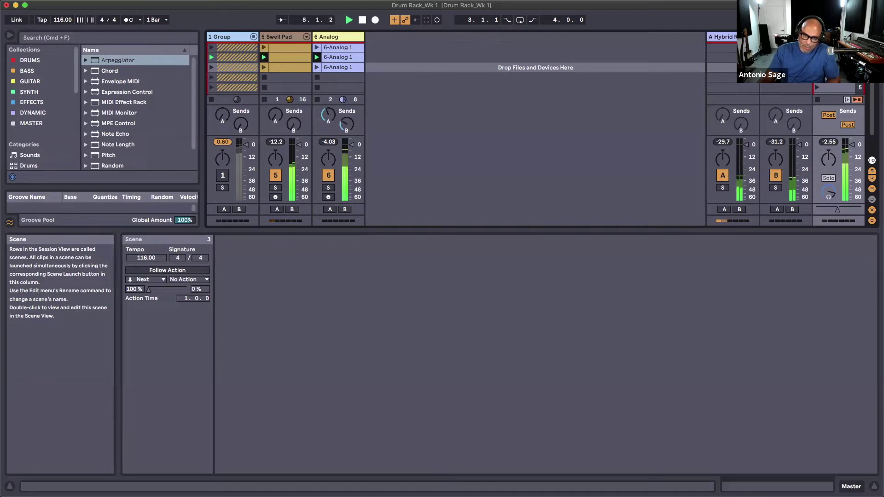
pyautogui.press('Return')
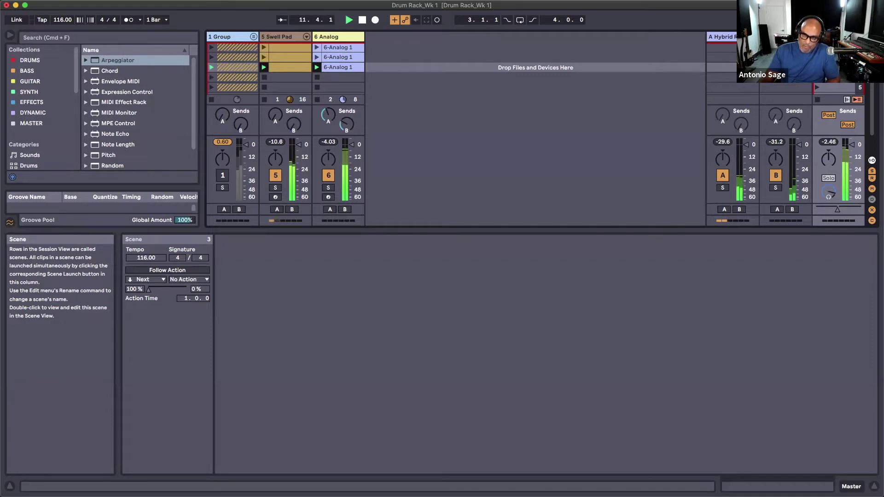
# Copy the second Swell Pad clip with its D1 note into the fourth slot and play back the third clip
pyautogui.click(293, 69)
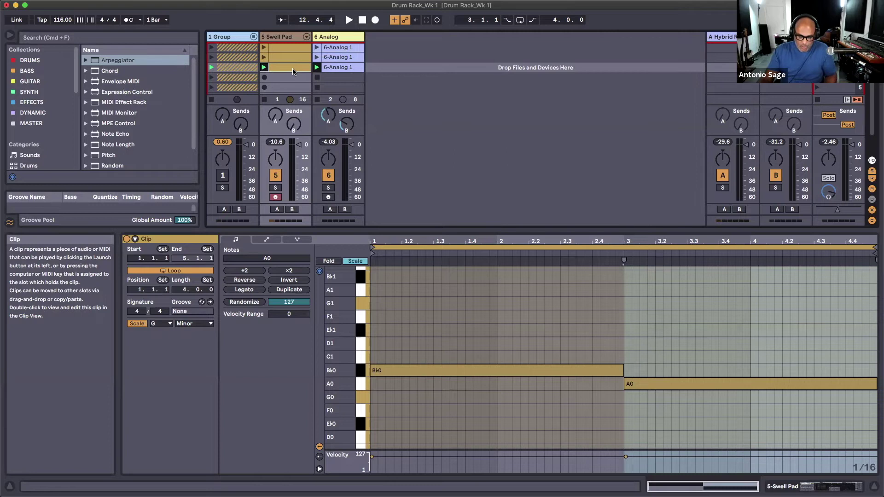
pyautogui.moveTo(293, 71)
pyautogui.mouseDown()
pyautogui.moveTo(290, 82)
pyautogui.moveTo(286, 64)
pyautogui.mouseUp()
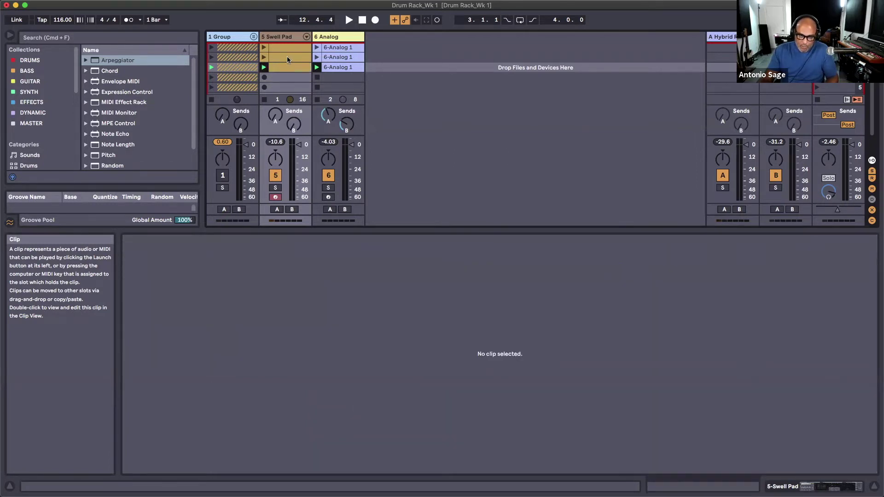
pyautogui.click(286, 58)
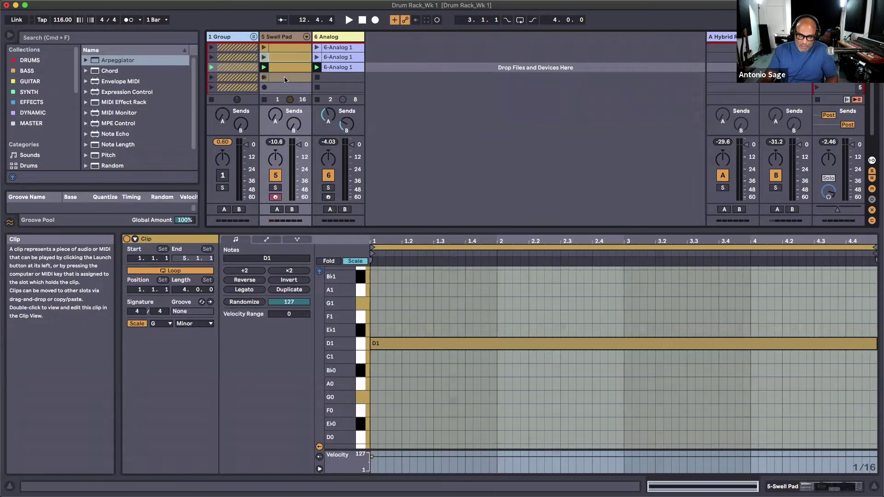
pyautogui.press('super+d')
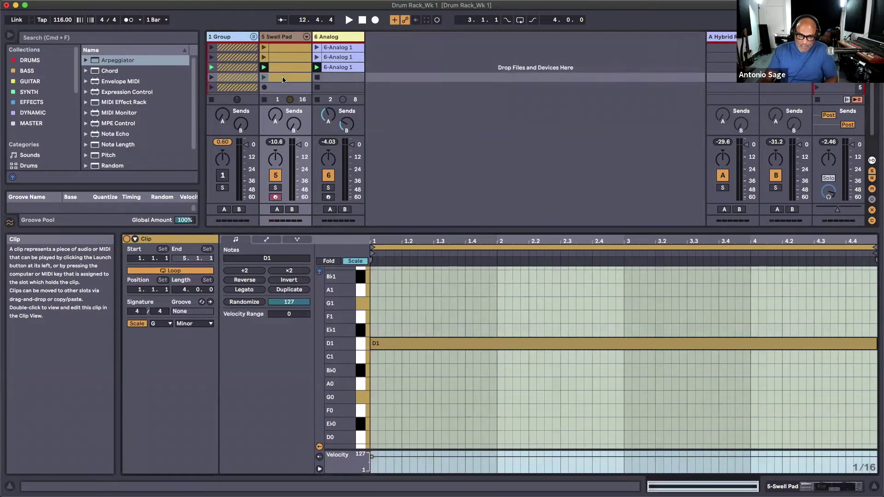
pyautogui.click(264, 68)
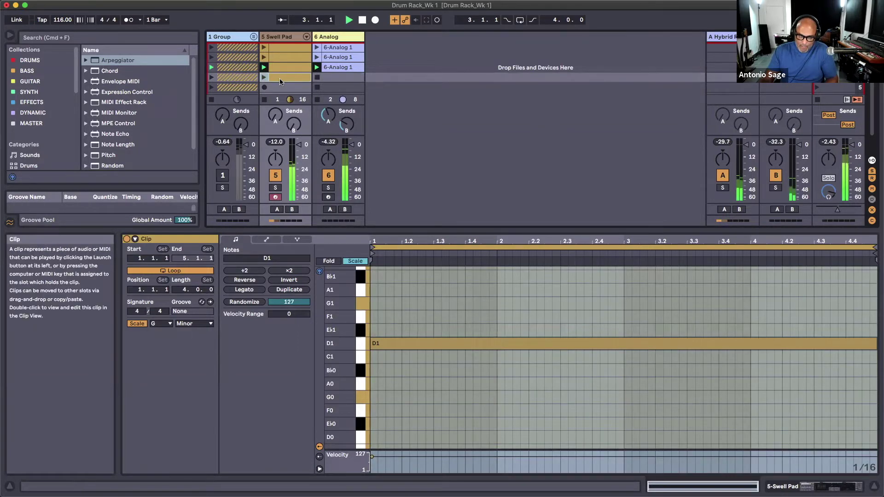
pyautogui.press('space')
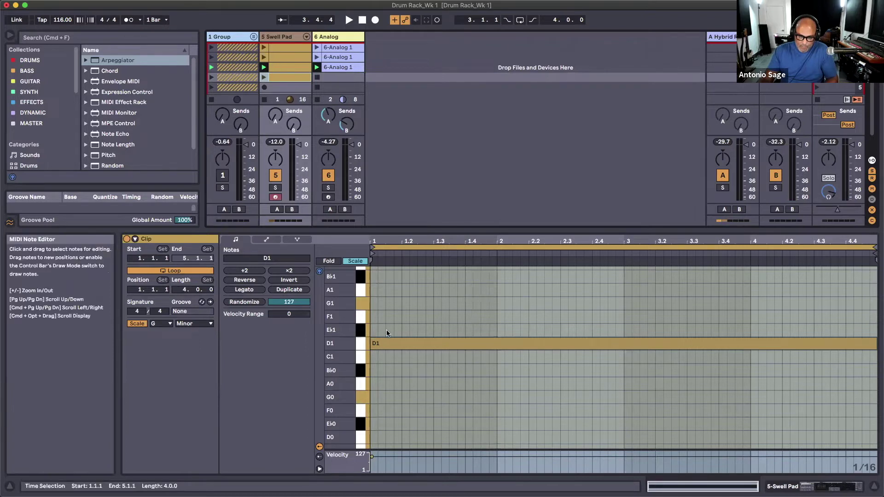
pyautogui.click(391, 346)
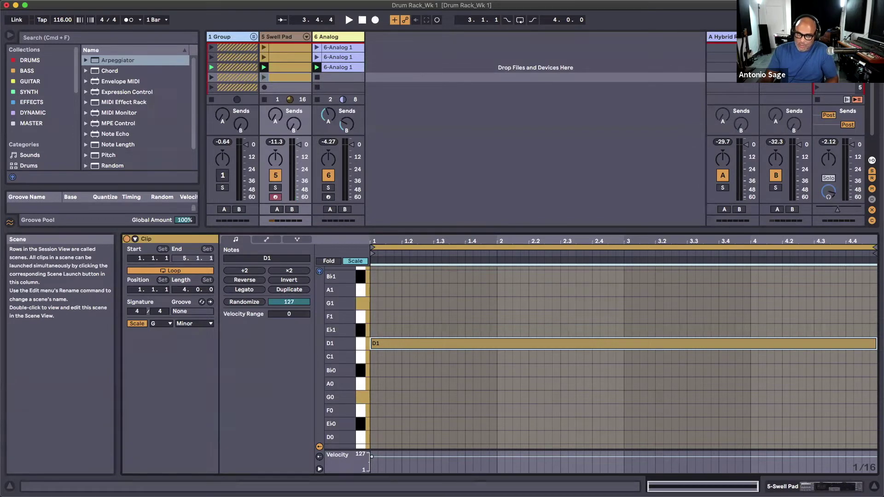
# Launch scenes one to four in order, replaying the third, to compare how the clip variations follow each other
pyautogui.click(817, 47)
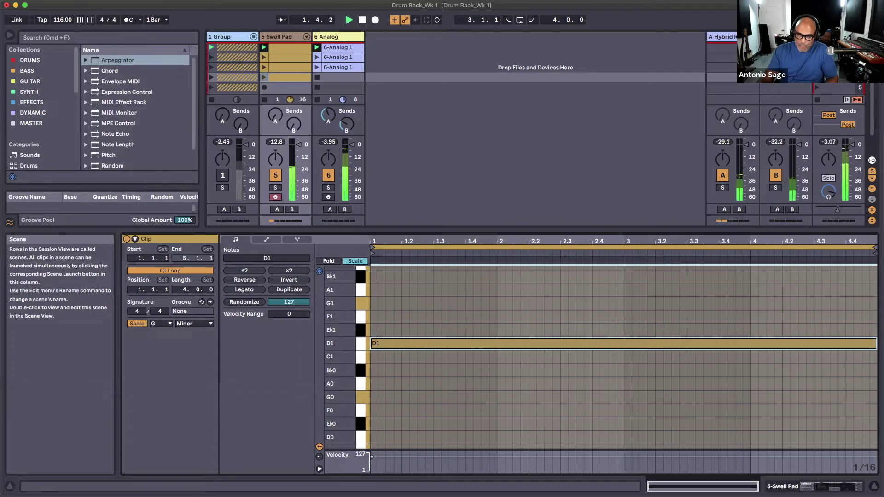
pyautogui.click(817, 57)
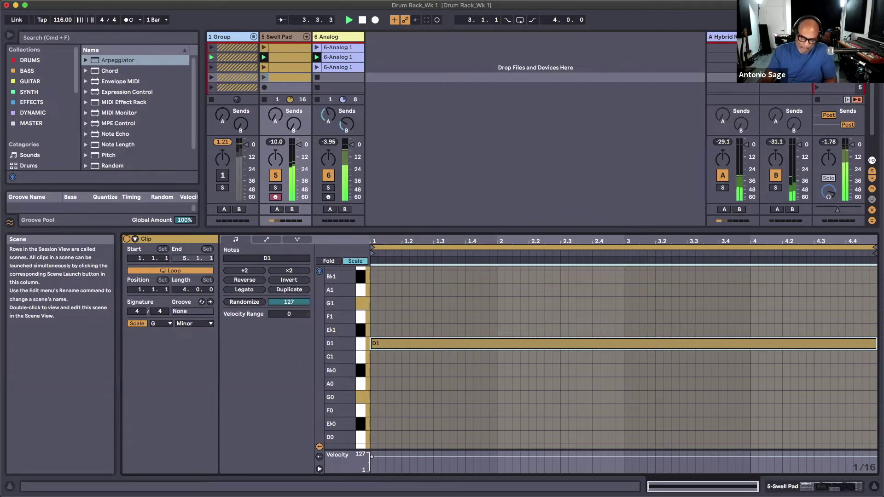
pyautogui.click(817, 67)
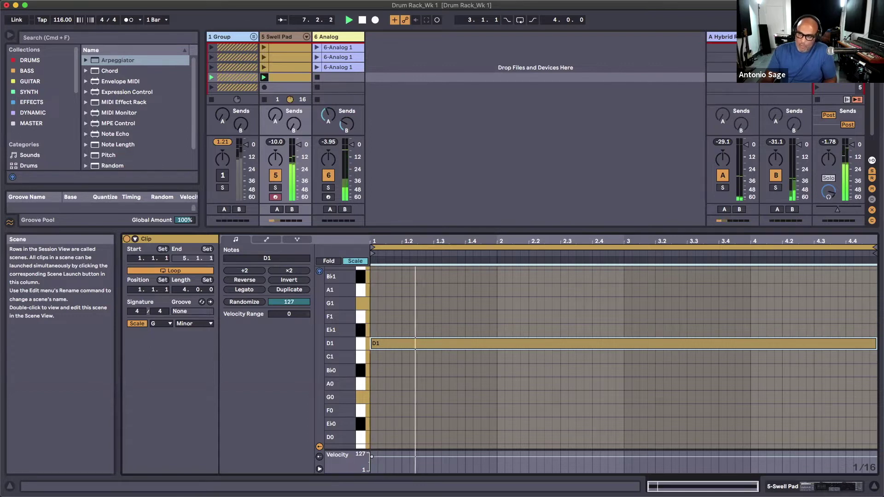
pyautogui.click(264, 68)
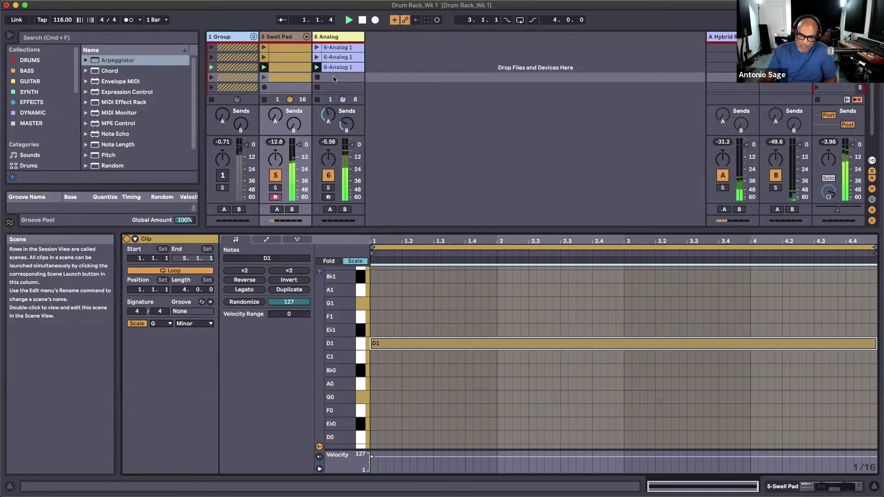
pyautogui.click(277, 68)
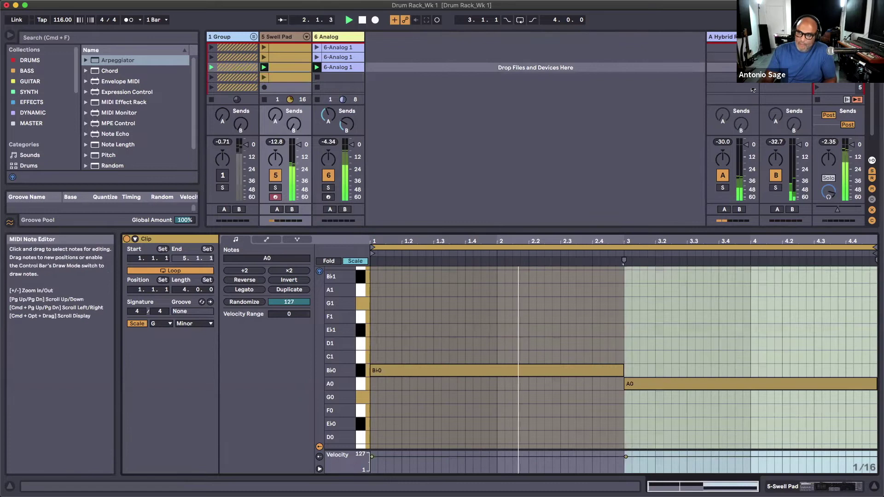
pyautogui.click(534, 78)
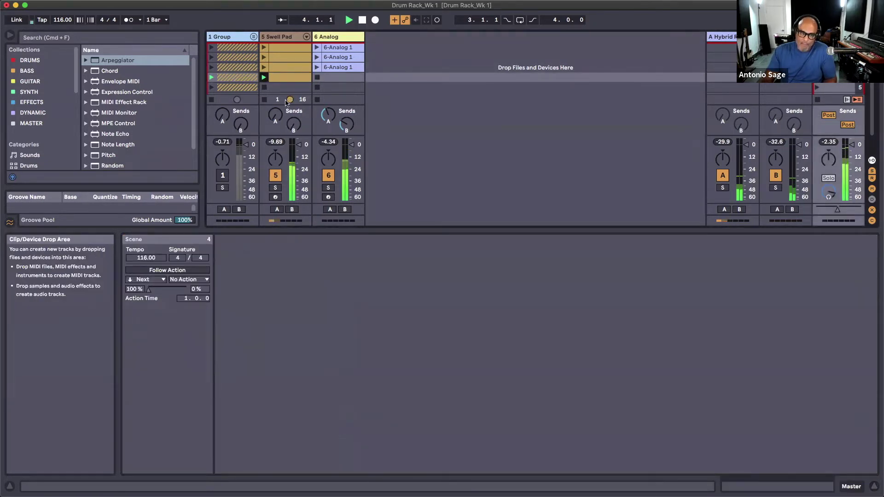
# Duplicate the third Analog clip into the fourth slot and check its clip envelopes and the track's devices
pyautogui.click(333, 69)
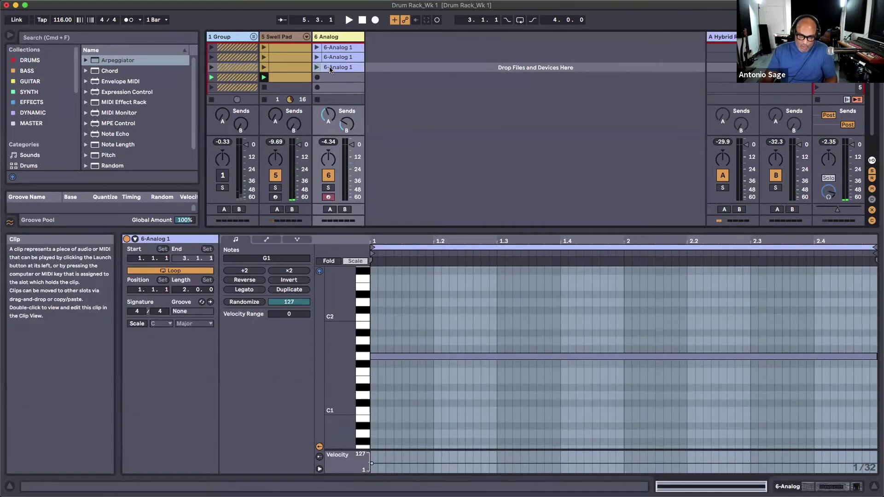
pyautogui.moveTo(329, 69); pyautogui.dragTo(330, 80)
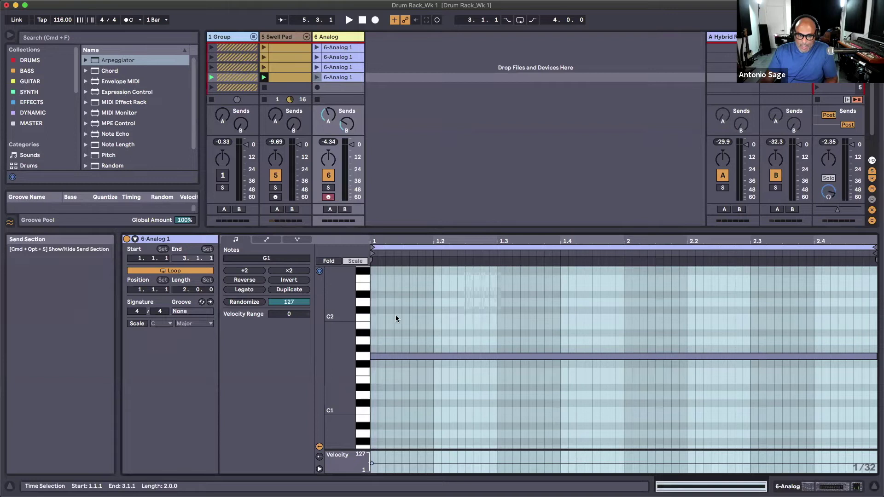
pyautogui.click(334, 38)
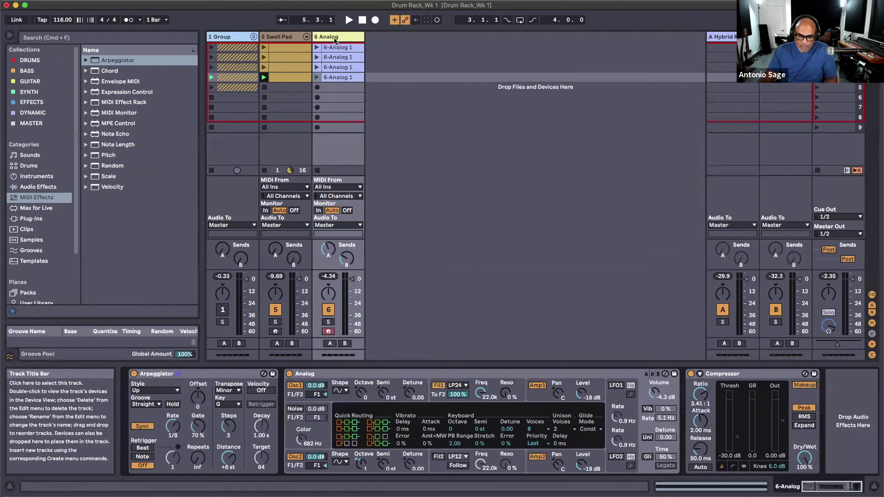
pyautogui.doubleClick(340, 78)
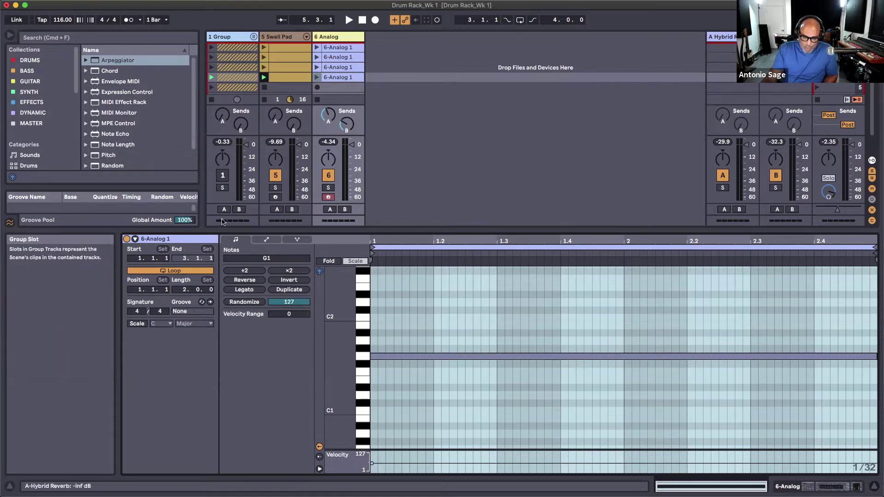
pyautogui.click(266, 240)
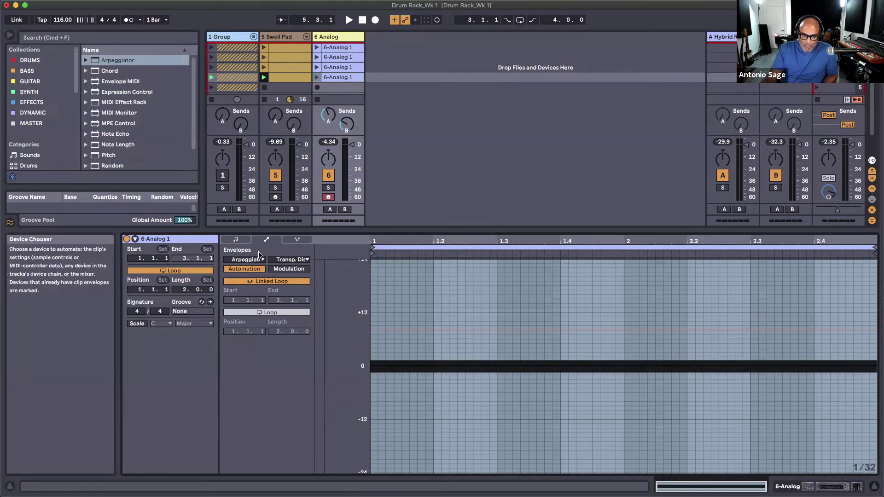
pyautogui.doubleClick(334, 36)
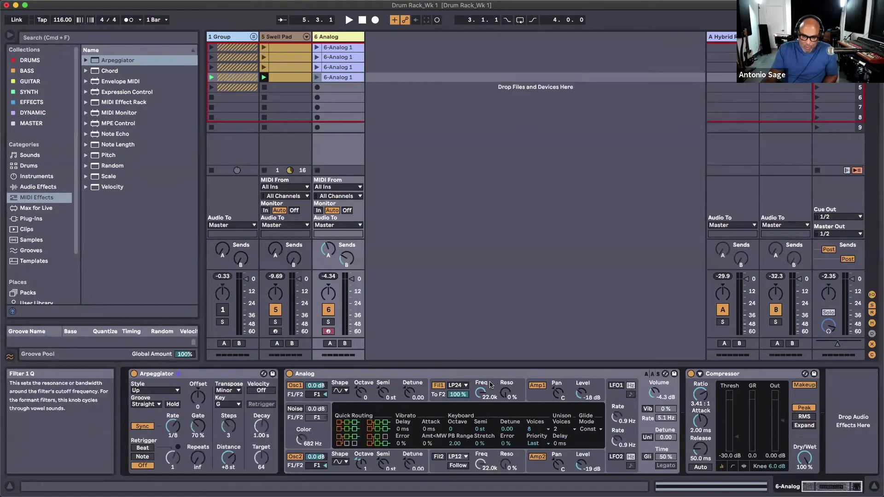
# Show Analog's Amp1 envelope settings, solo the Analog track and launch its fourth clip
pyautogui.click(537, 395)
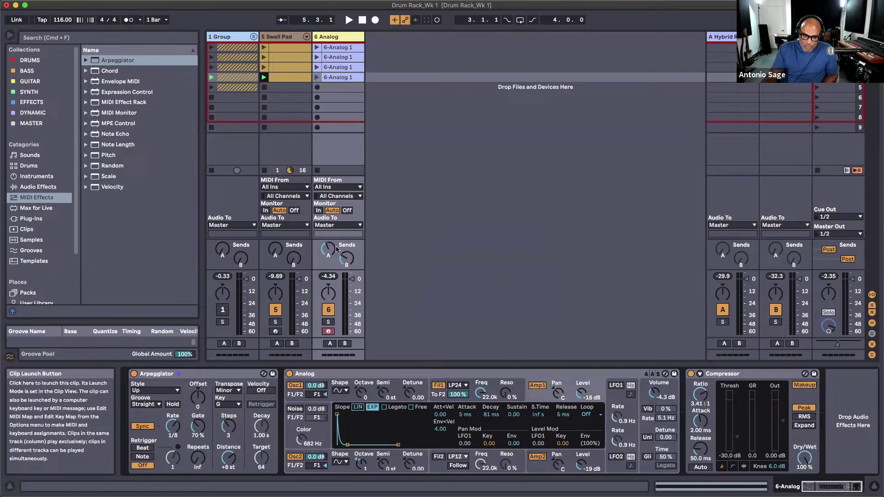
pyautogui.click(329, 322)
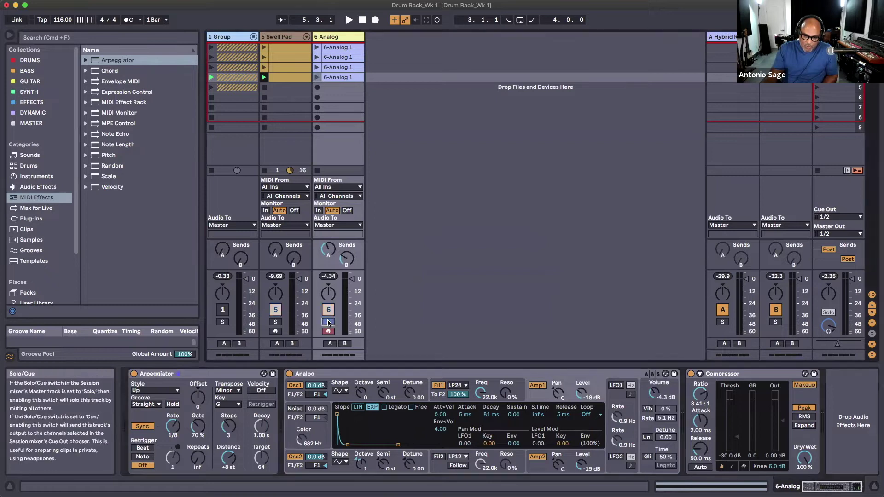
pyautogui.click(317, 77)
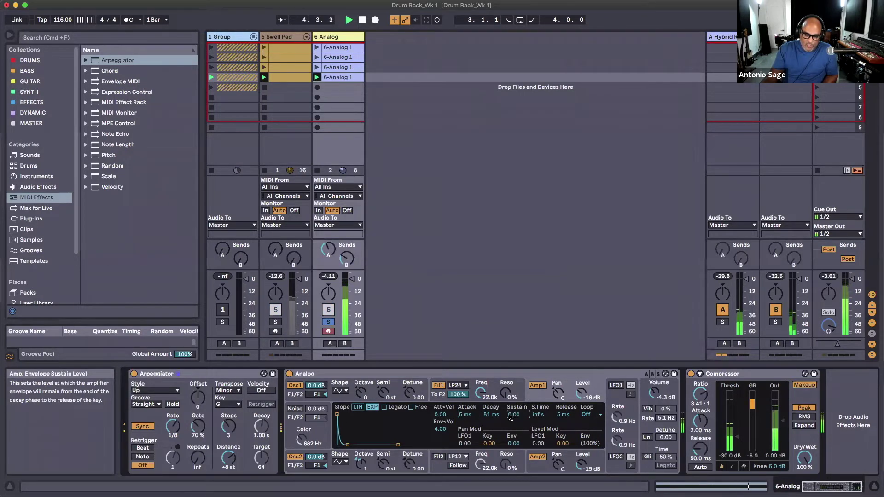
# Set the Amp1 envelope sustain to 0.15, try a 15.0 s attack, and settle on 5 ms attack with 386 ms decay
pyautogui.moveTo(510, 415); pyautogui.dragTo(512, 408)
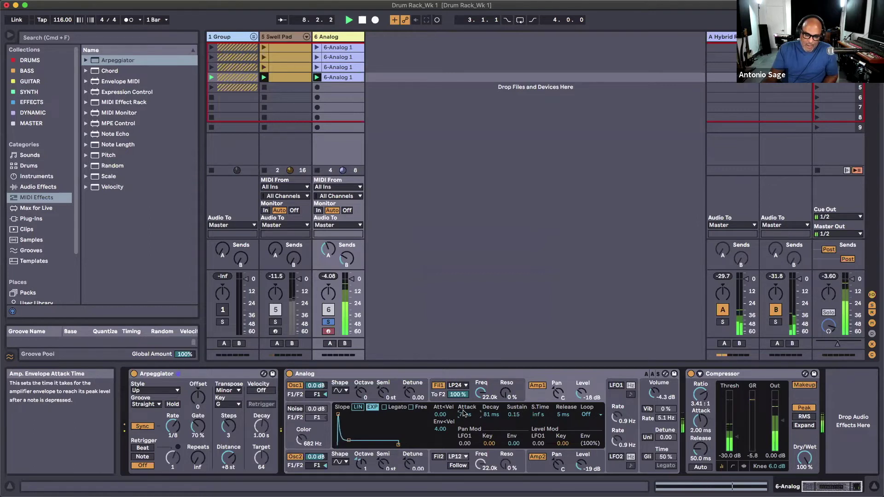
pyautogui.moveTo(469, 393); pyautogui.dragTo(488, 323)
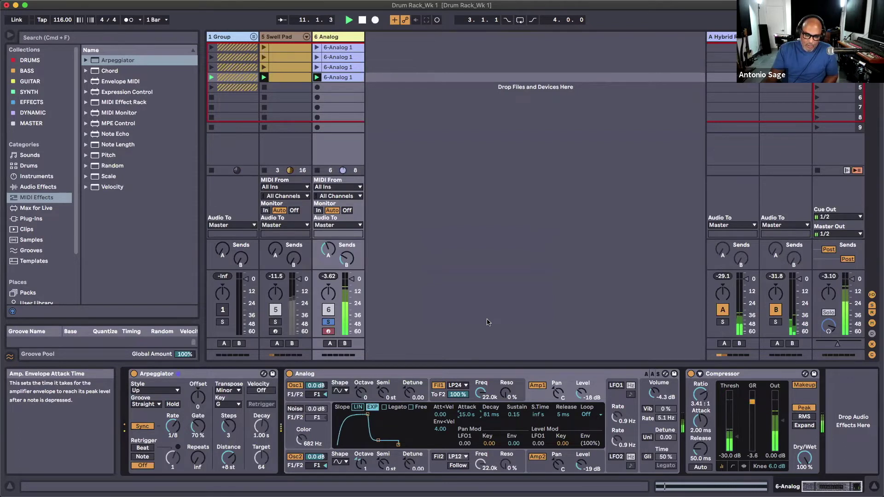
pyautogui.moveTo(488, 322); pyautogui.dragTo(468, 427)
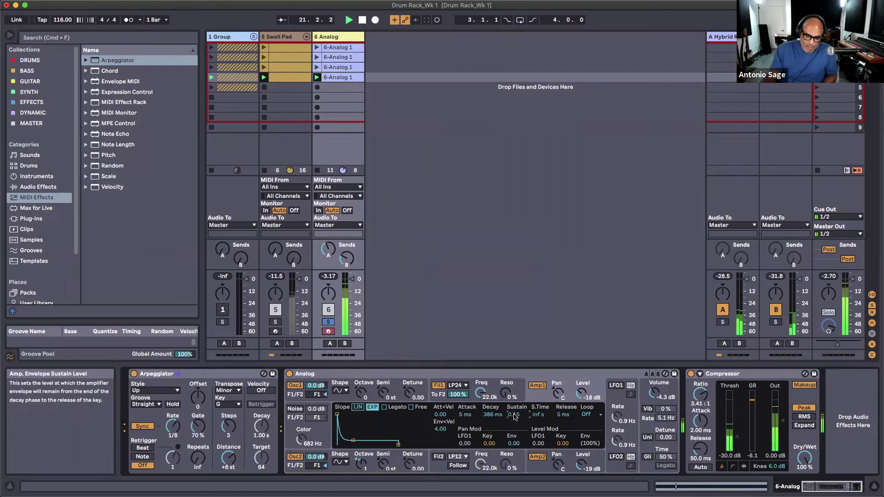
# Lower the Amp1 envelope sustain to 0.02 and decay to 85 ms, checking the first Analog clip's decay envelope
pyautogui.moveTo(515, 416)
pyautogui.mouseDown()
pyautogui.moveTo(515, 379)
pyautogui.moveTo(515, 427)
pyautogui.mouseUp()
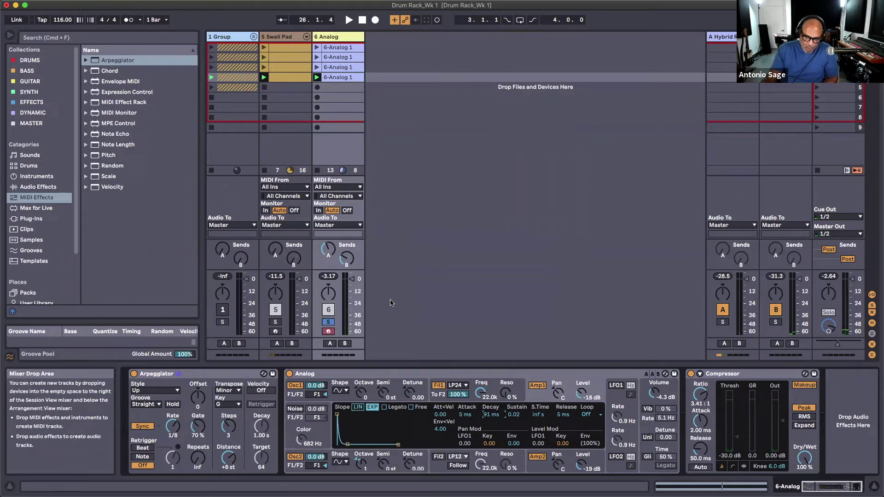
pyautogui.doubleClick(337, 49)
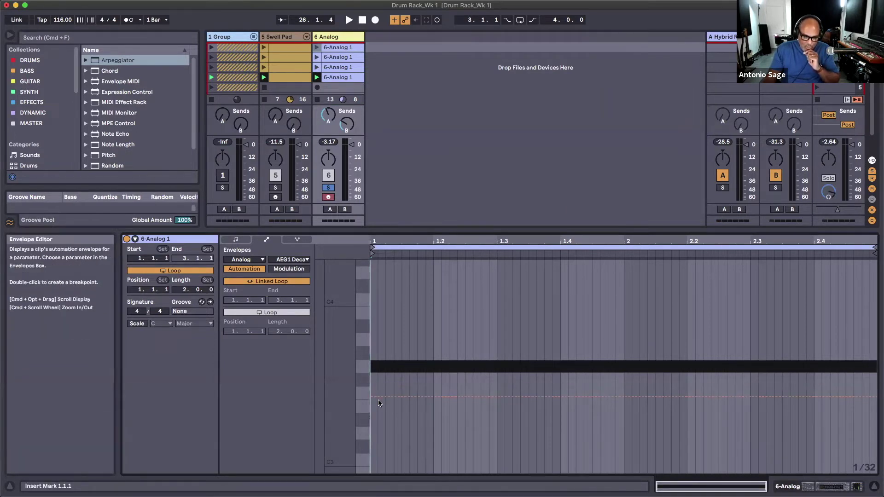
pyautogui.click(335, 38)
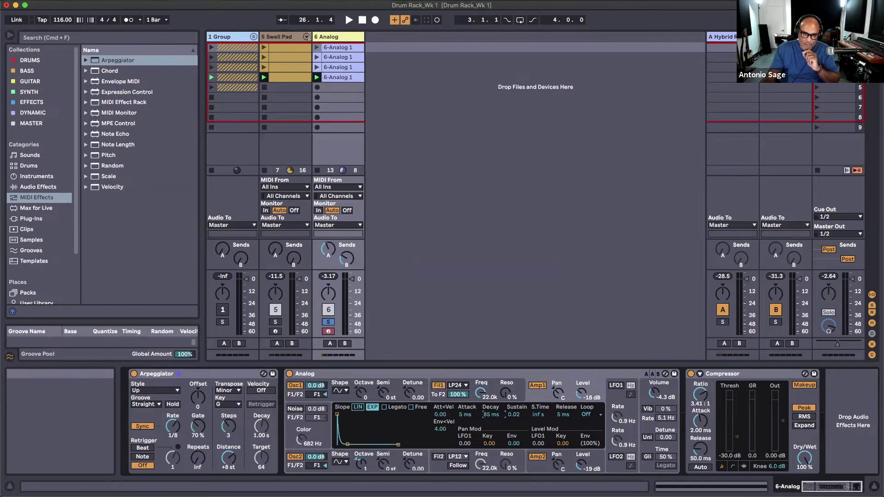
# Draw a zigzag Analog AEG1 Decay automation in the first Analog clip, levelling off high after bar 2, and launch the clip
pyautogui.doubleClick(330, 49)
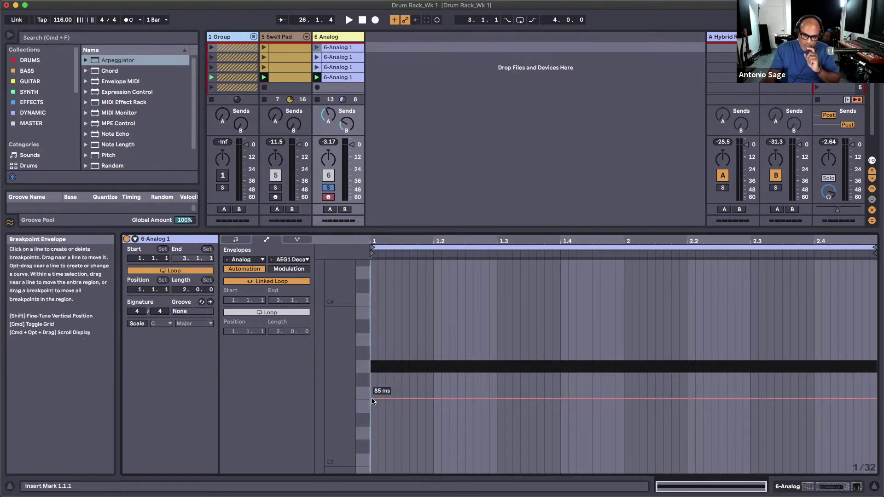
pyautogui.moveTo(391, 398); pyautogui.dragTo(457, 313)
pyautogui.moveTo(554, 314); pyautogui.dragTo(654, 320)
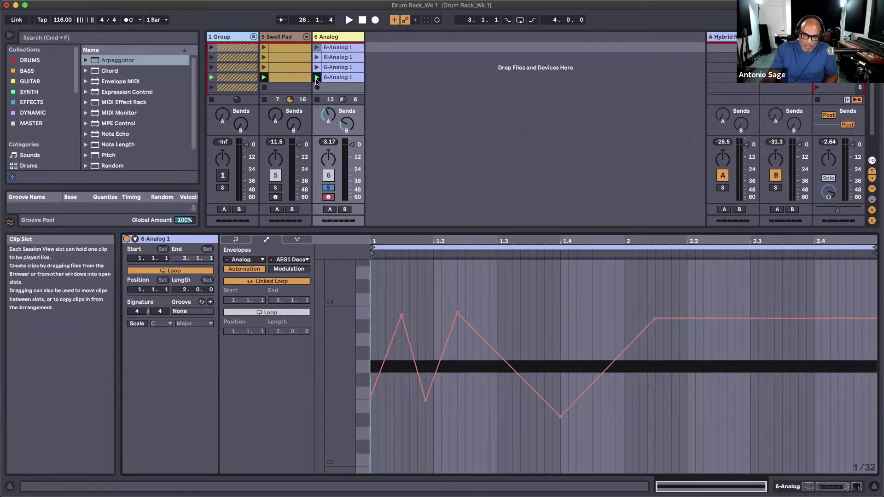
pyautogui.click(318, 48)
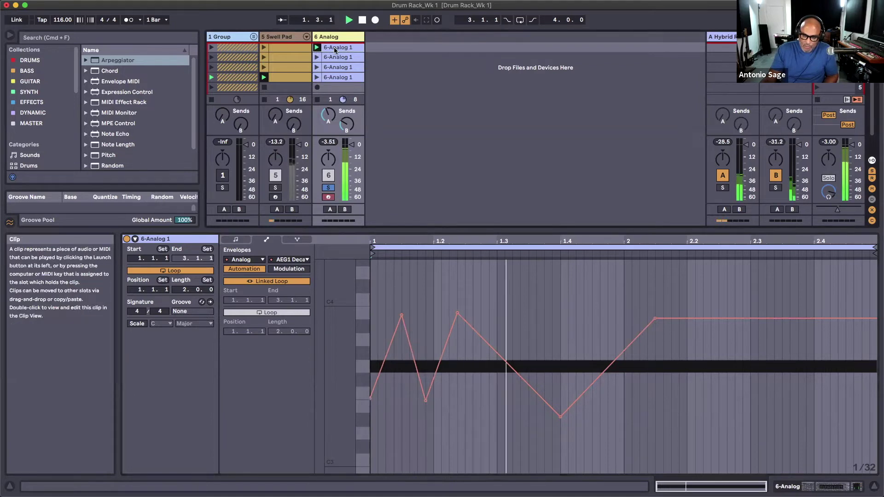
# Compare Analog's moving Amp1 decay with the first clip's decay envelope during playback, undoing any manual decay changes, and stop playback
pyautogui.doubleClick(331, 37)
pyautogui.moveTo(490, 414); pyautogui.dragTo(488, 419)
pyautogui.press('super+z')
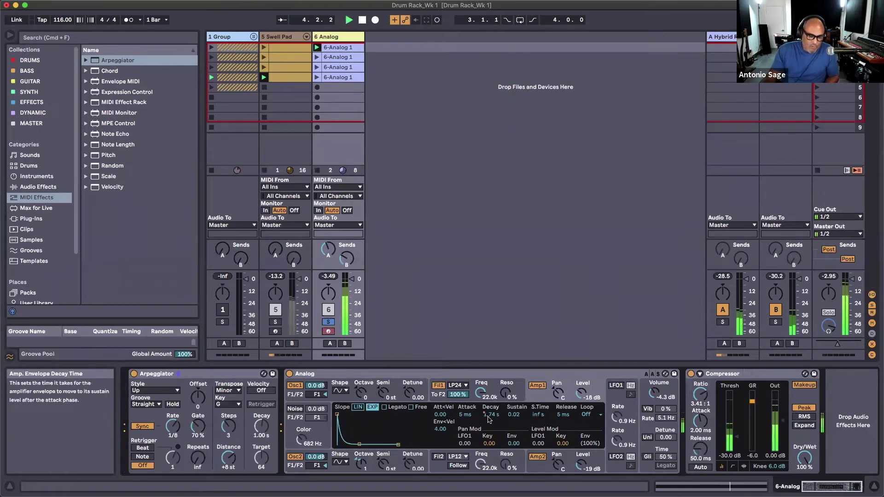
pyautogui.moveTo(489, 418); pyautogui.dragTo(489, 418)
pyautogui.press('super+z')
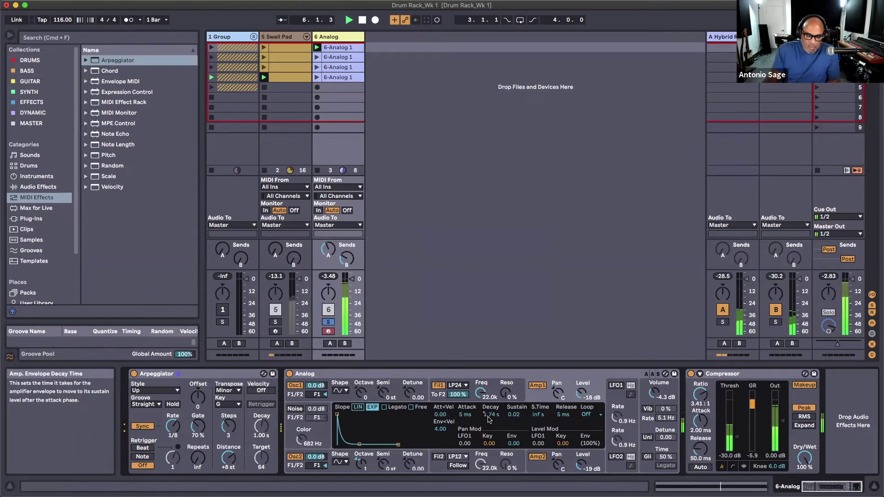
pyautogui.moveTo(489, 418); pyautogui.dragTo(489, 415)
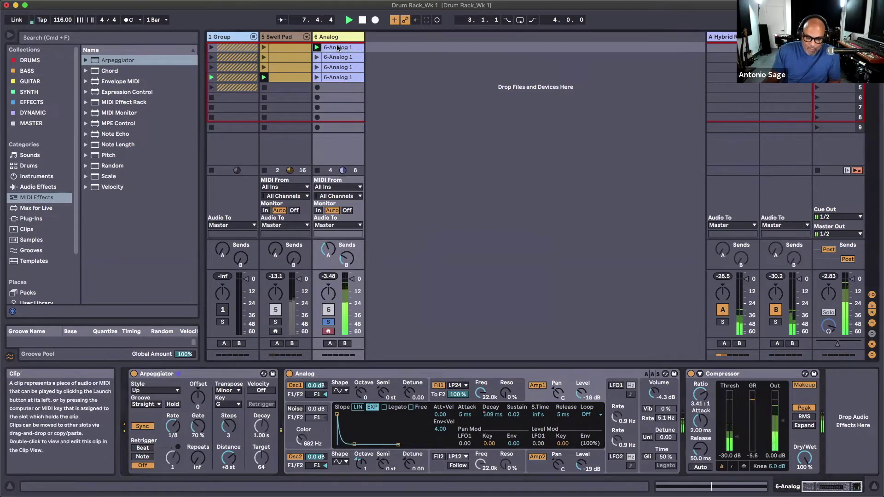
pyautogui.doubleClick(338, 48)
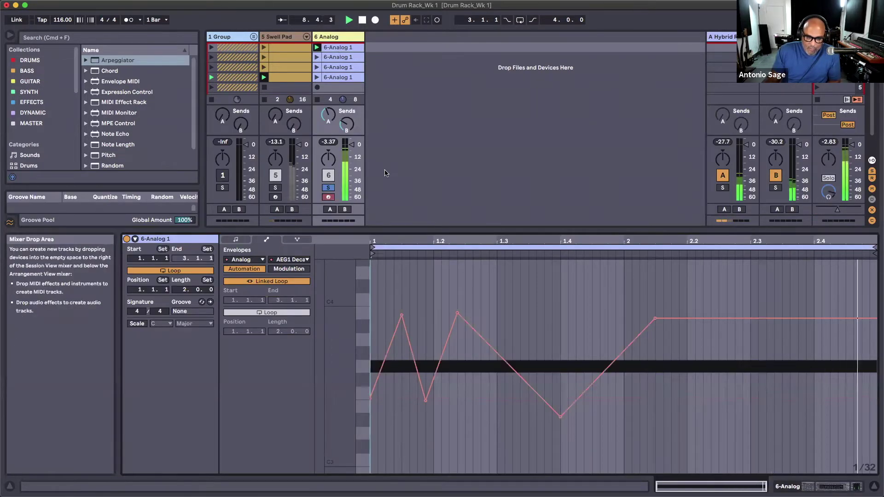
pyautogui.doubleClick(329, 36)
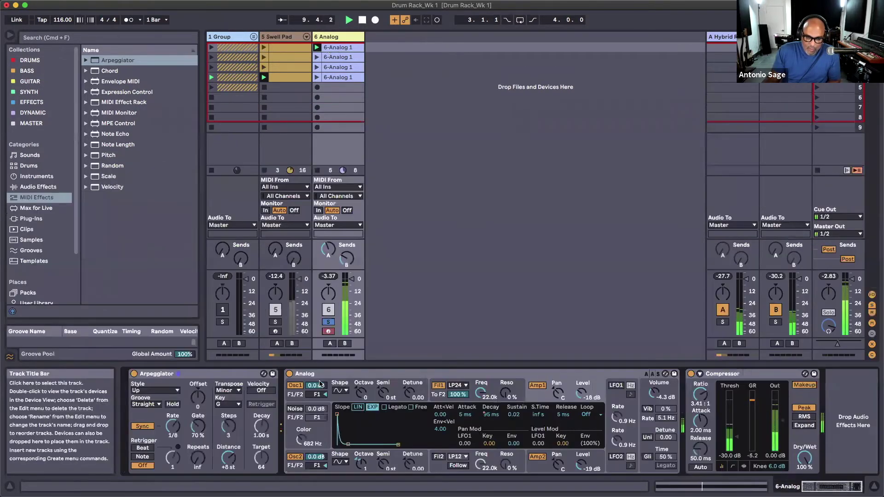
pyautogui.press('space')
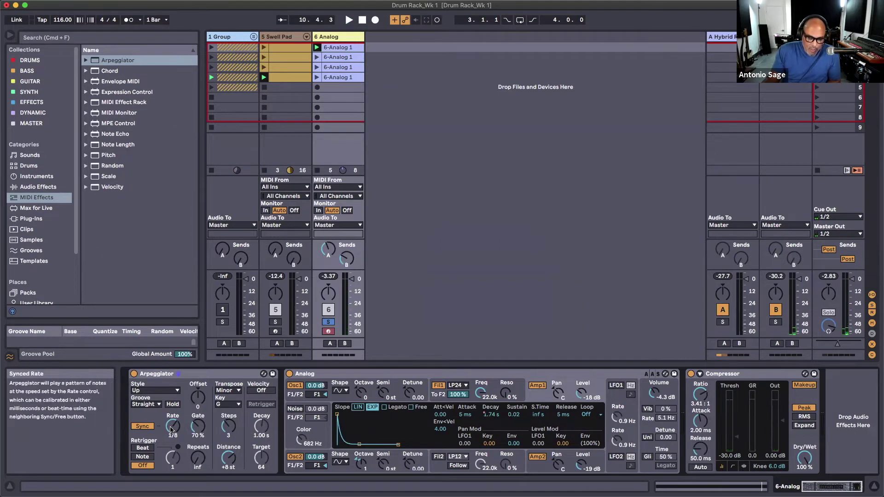
# Try an Arpeggiator rate of 1/1 with the second Analog clip playing, and check that clip's Synced Rate envelope
pyautogui.moveTo(172, 430); pyautogui.dragTo(172, 453)
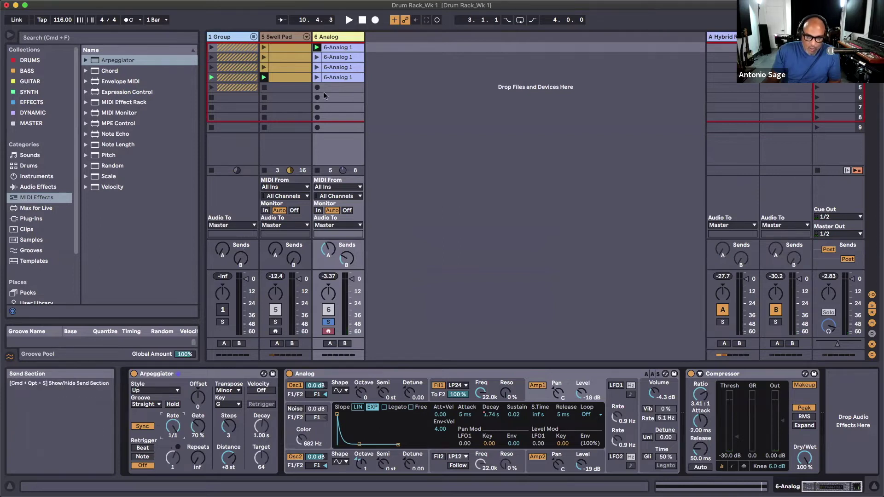
pyautogui.click(316, 57)
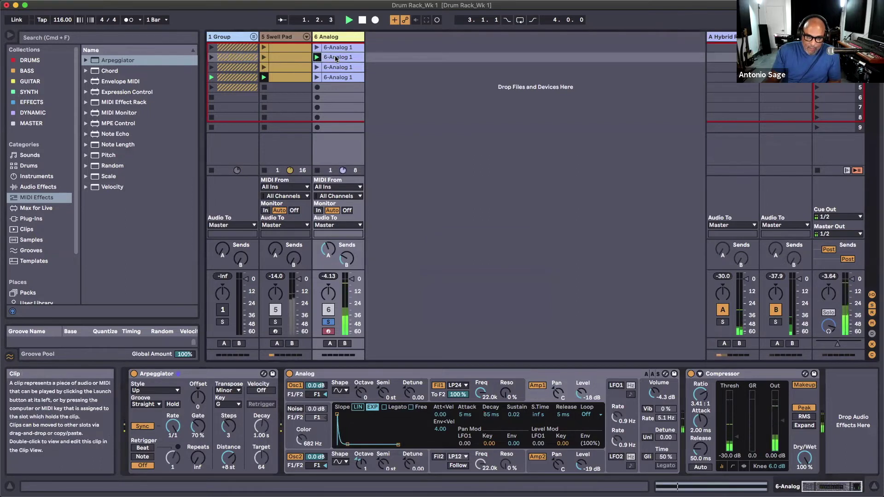
pyautogui.doubleClick(335, 58)
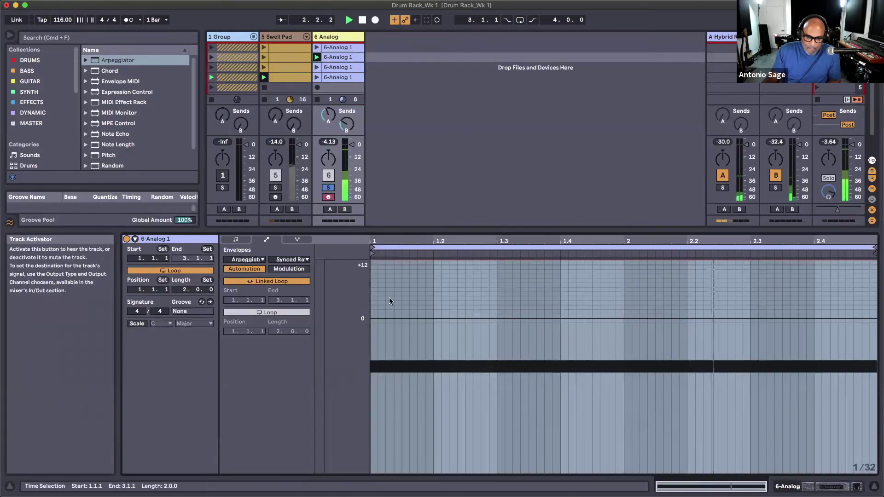
pyautogui.doubleClick(329, 36)
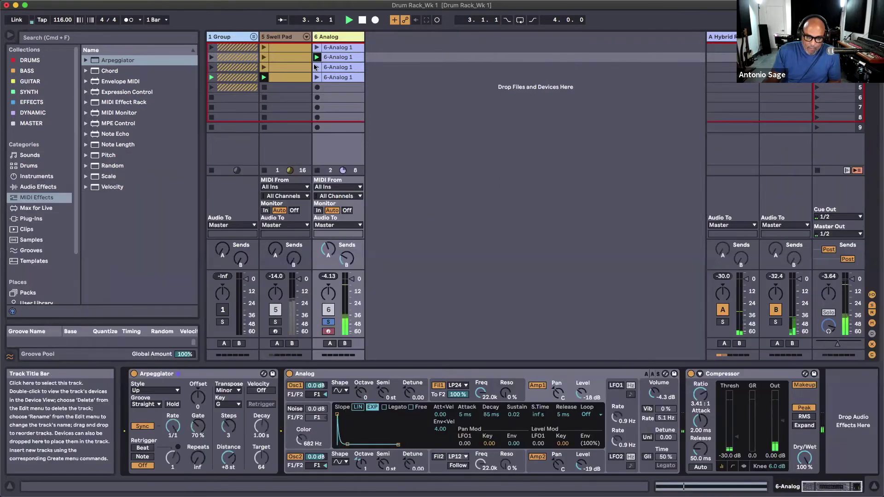
pyautogui.click(173, 427)
pyautogui.moveTo(174, 429); pyautogui.dragTo(174, 429)
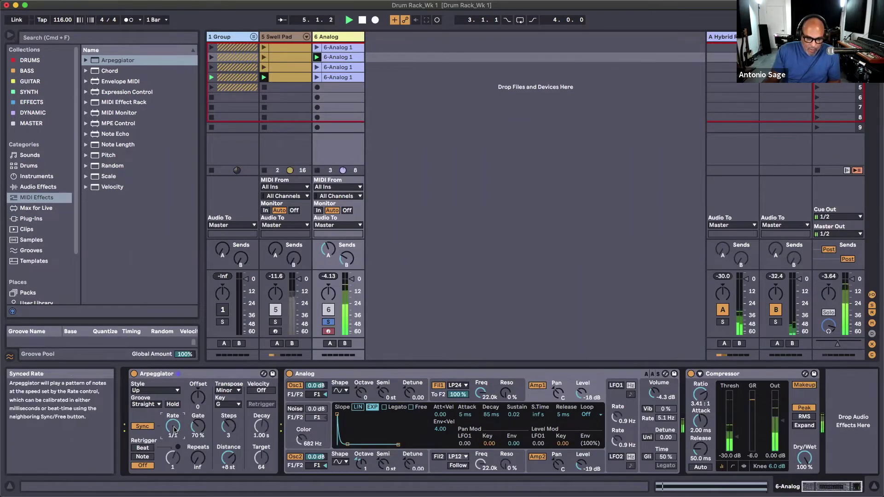
# Set the second Analog clip's Arpeggiator Synced Rate automation to 1/12 during playback and compare it with the first clip
pyautogui.doubleClick(332, 57)
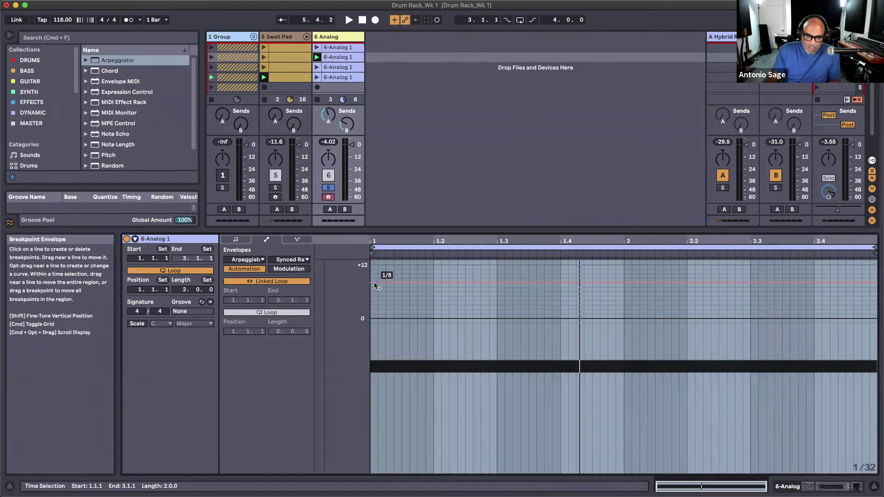
pyautogui.press('space')
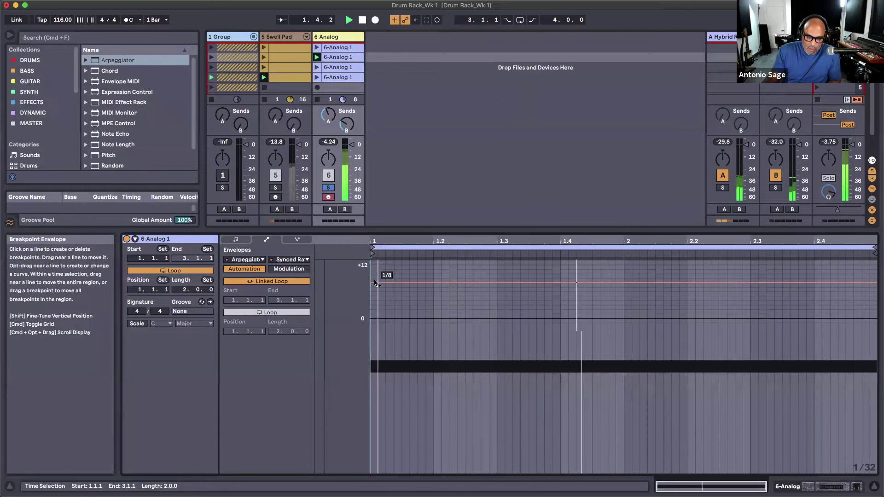
pyautogui.moveTo(375, 286); pyautogui.dragTo(375, 289)
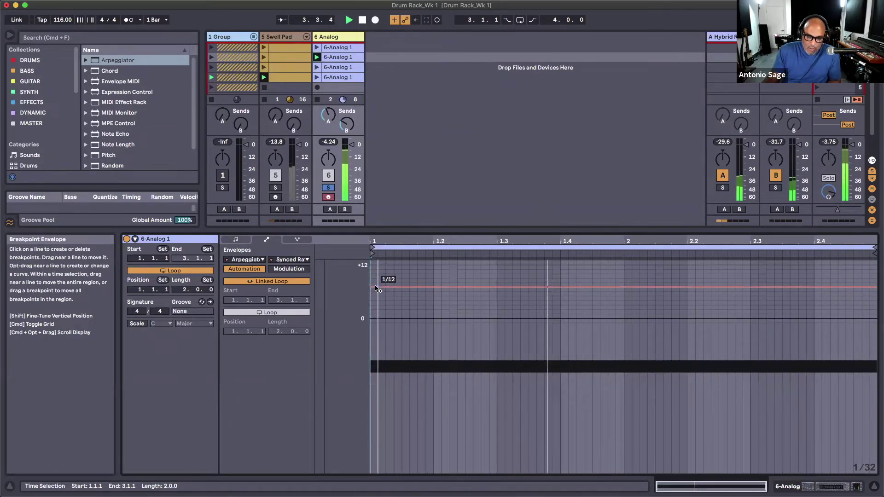
pyautogui.moveTo(375, 290); pyautogui.dragTo(375, 289)
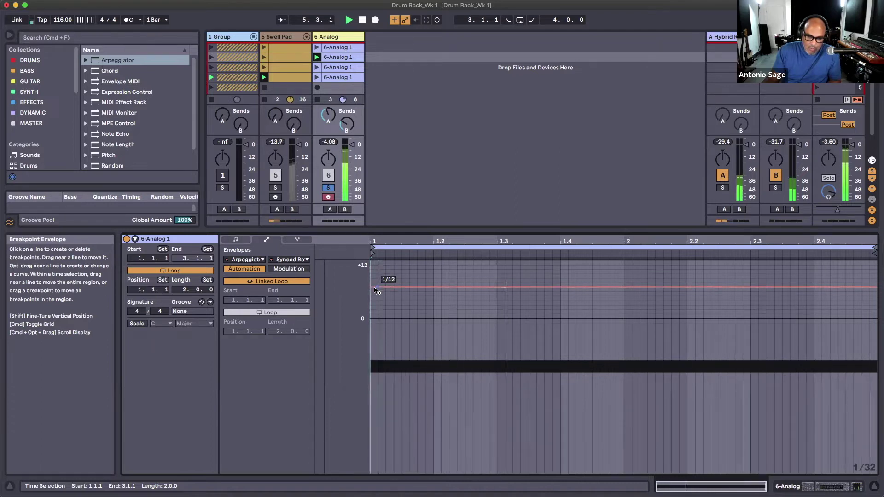
pyautogui.click(317, 48)
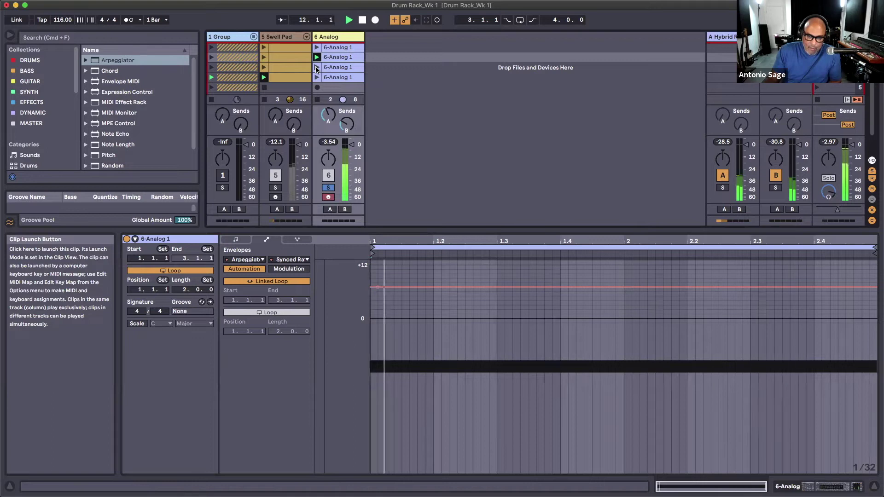
# Set the Arpeggiator Synced Rate automation to 1/4 in the third Analog clip and 1/16 in the fourth
pyautogui.click(318, 68)
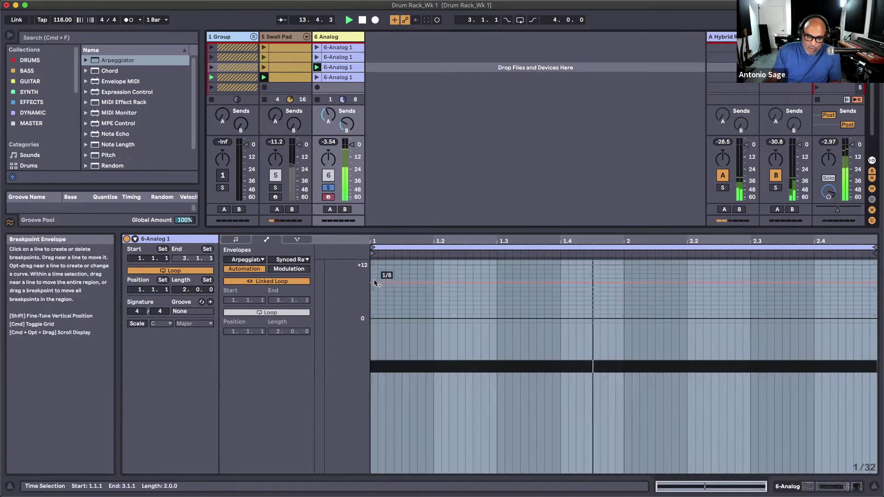
pyautogui.click(374, 283)
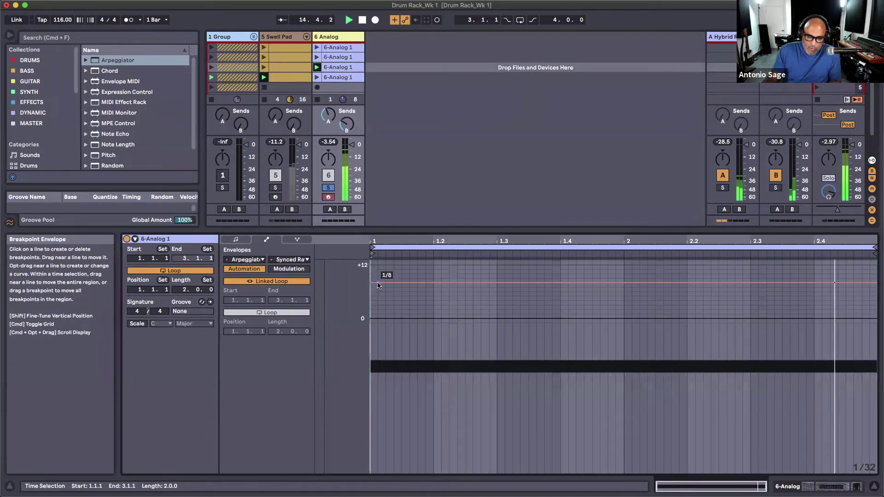
pyautogui.moveTo(377, 285); pyautogui.dragTo(378, 276)
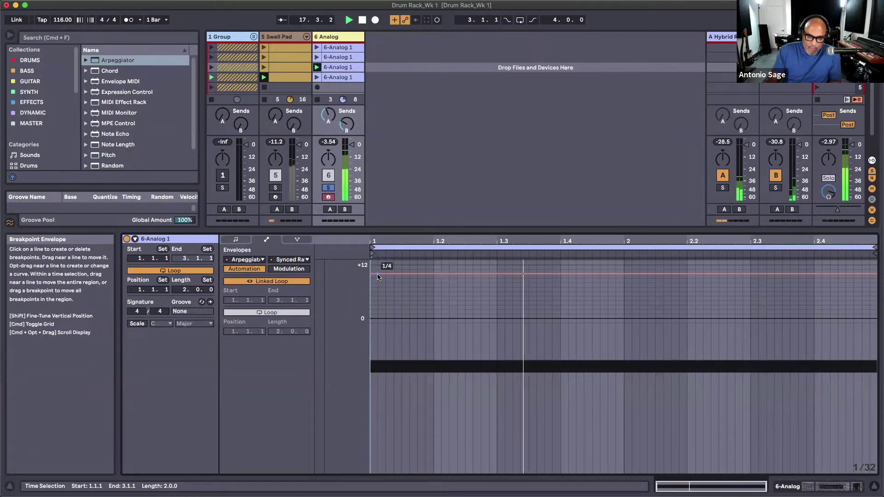
pyautogui.click(326, 78)
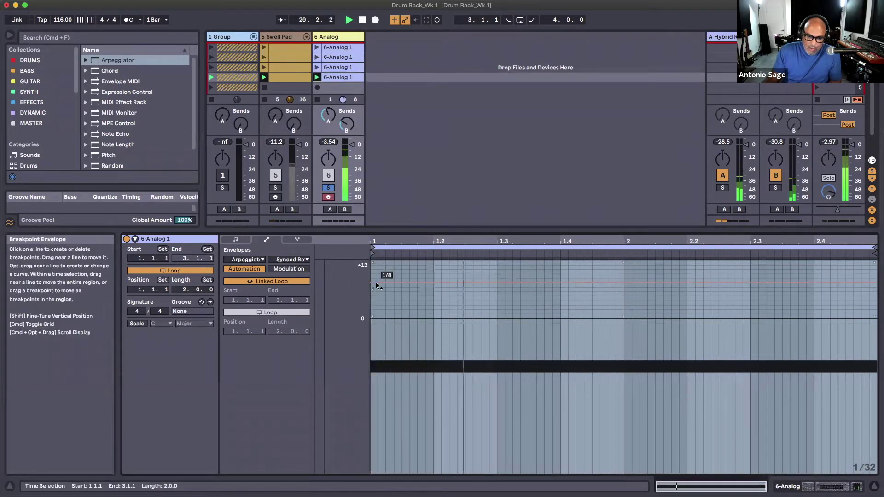
pyautogui.moveTo(373, 284); pyautogui.dragTo(373, 293)
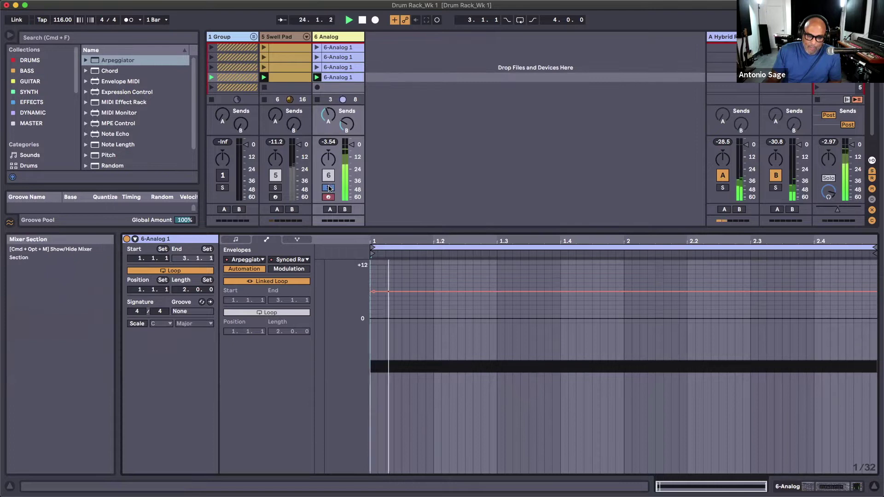
# Unsolo the Analog track, reduce the clip detail area's height, select the first scene and show the Analog track's devices
pyautogui.click(328, 188)
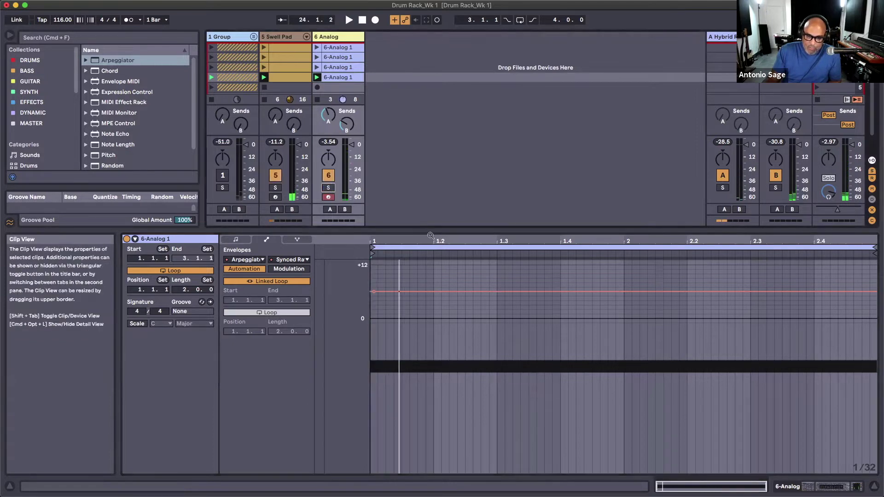
pyautogui.moveTo(420, 230); pyautogui.dragTo(410, 368)
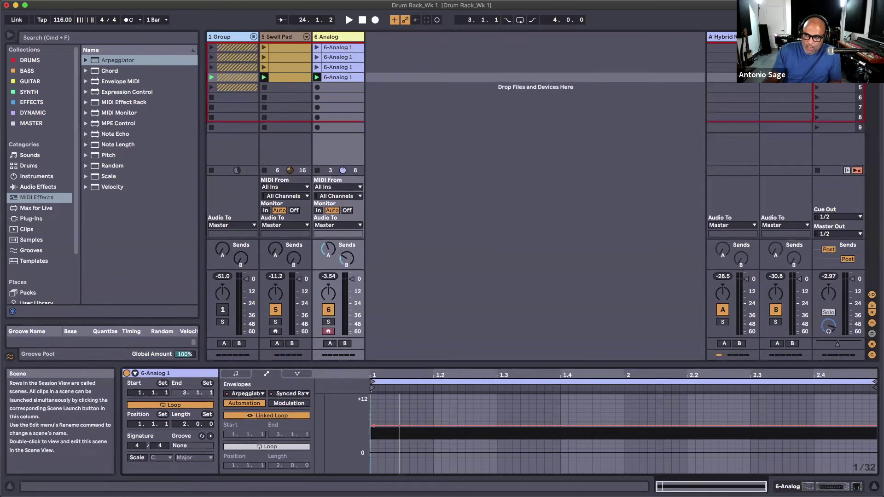
pyautogui.click(838, 47)
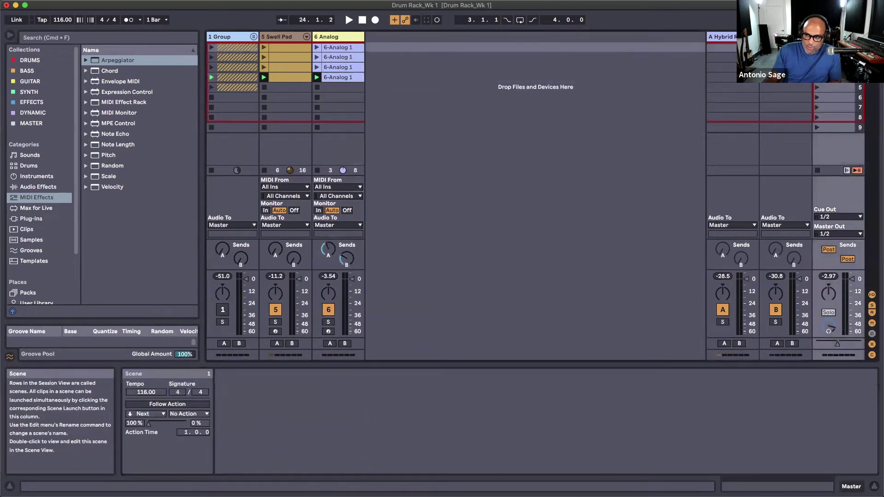
pyautogui.click(332, 38)
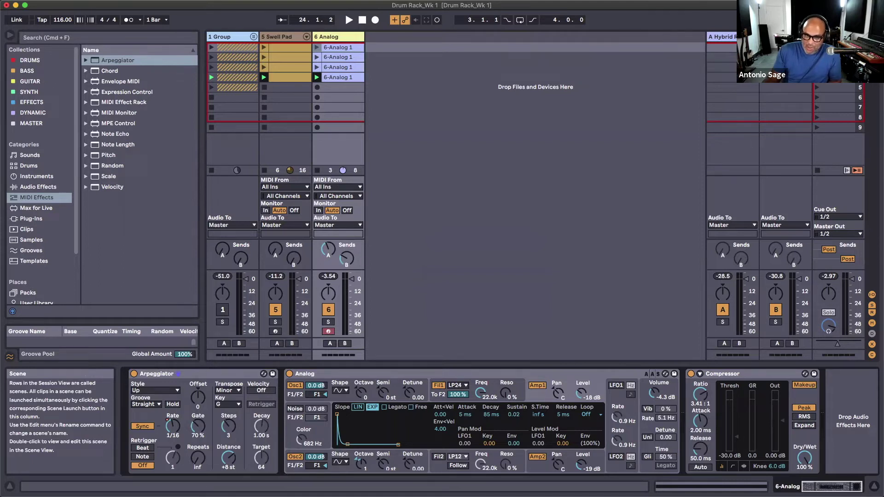
# Play the scenes in order from the first to the fourth to hear the automated variations over the beat, and stop playback
pyautogui.press('Return')
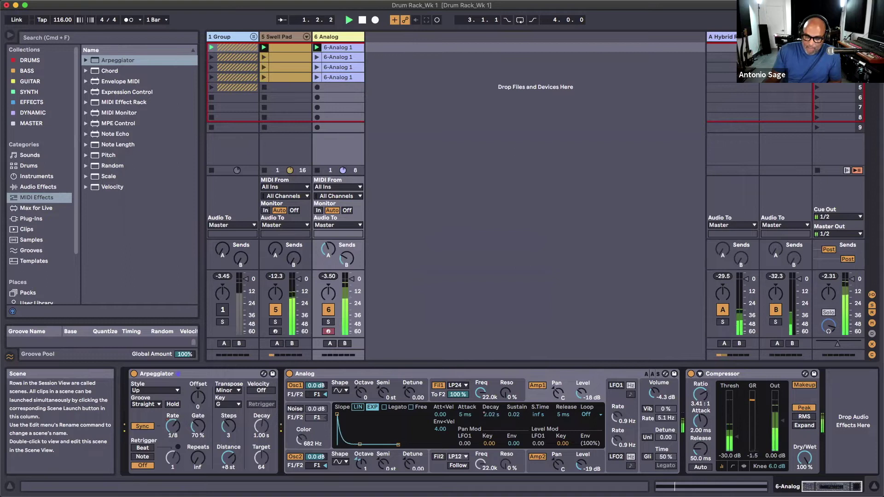
pyautogui.moveTo(484, 413); pyautogui.dragTo(491, 417)
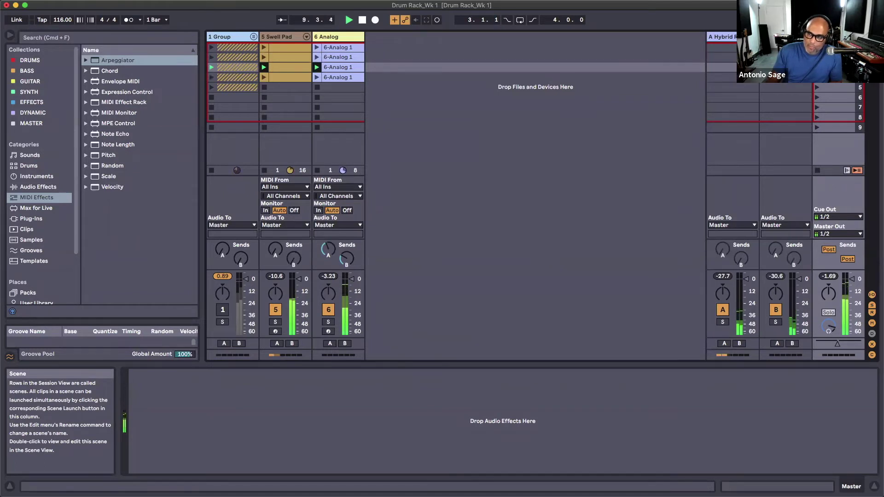
pyautogui.press('Down')
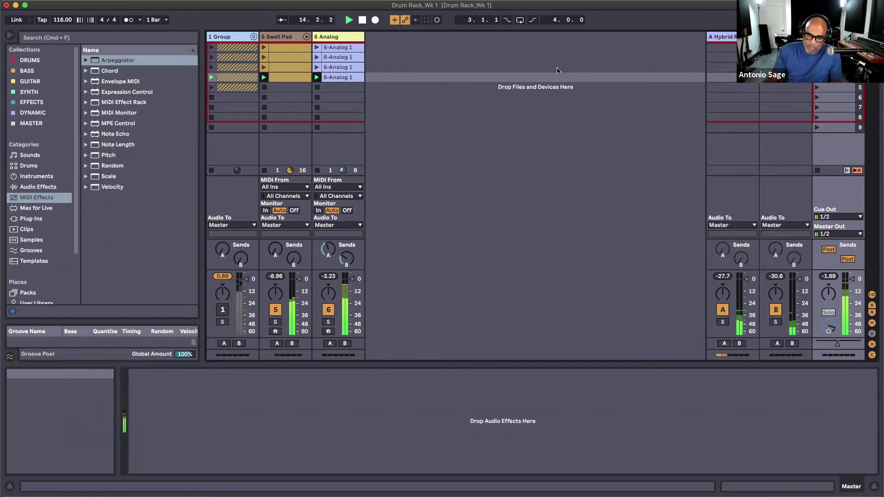
pyautogui.click(363, 20)
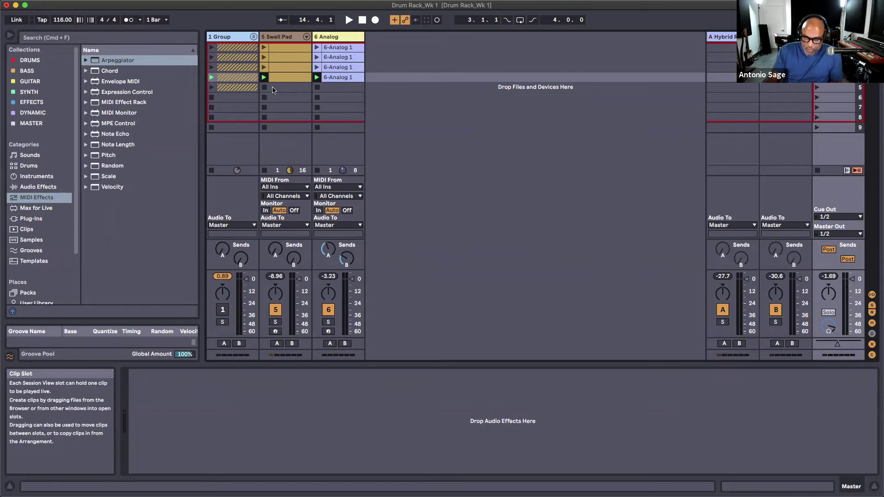
# Duplicate the four Swell Pad and Analog clips into scenes 6 to 9, leaving the fifth scene's slots empty
pyautogui.moveTo(272, 90); pyautogui.dragTo(327, 49)
pyautogui.click(336, 51)
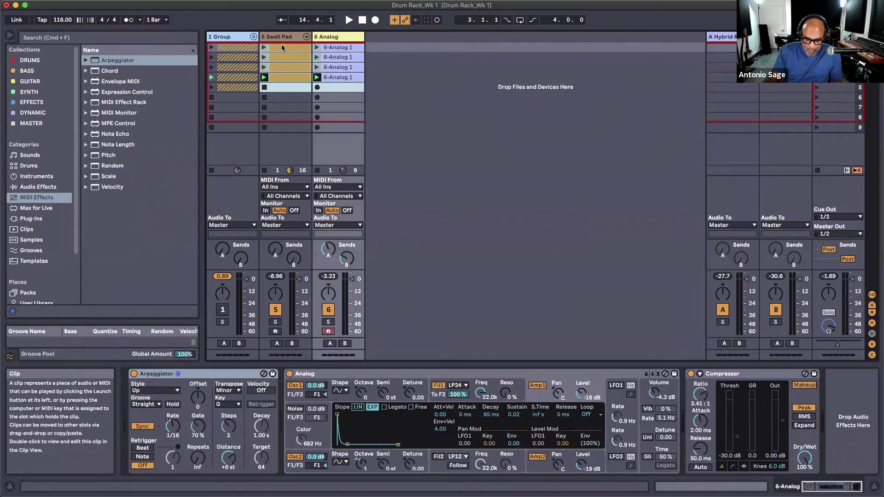
pyautogui.moveTo(281, 44); pyautogui.dragTo(281, 98)
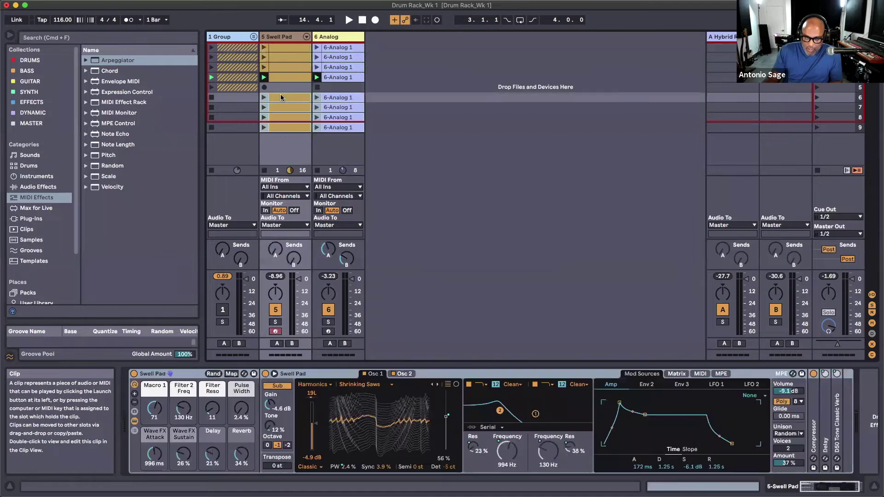
pyautogui.click(341, 85)
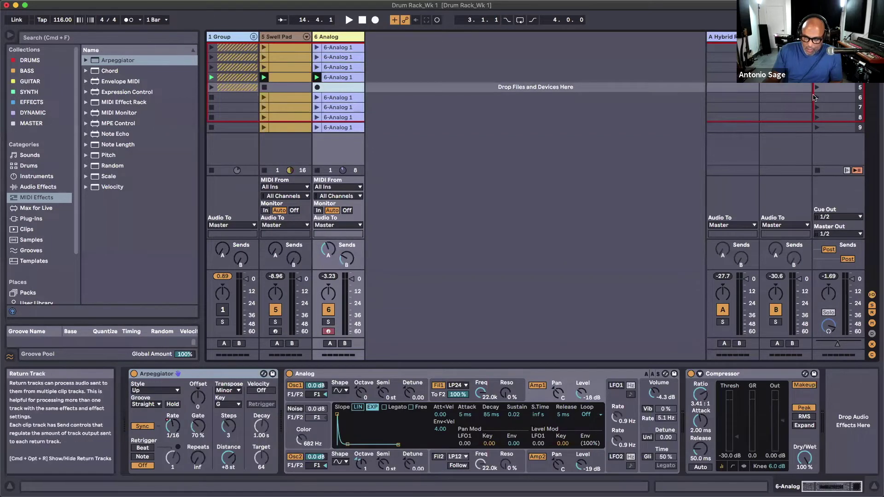
# Rename the fifth scene as Empty
pyautogui.click(831, 91)
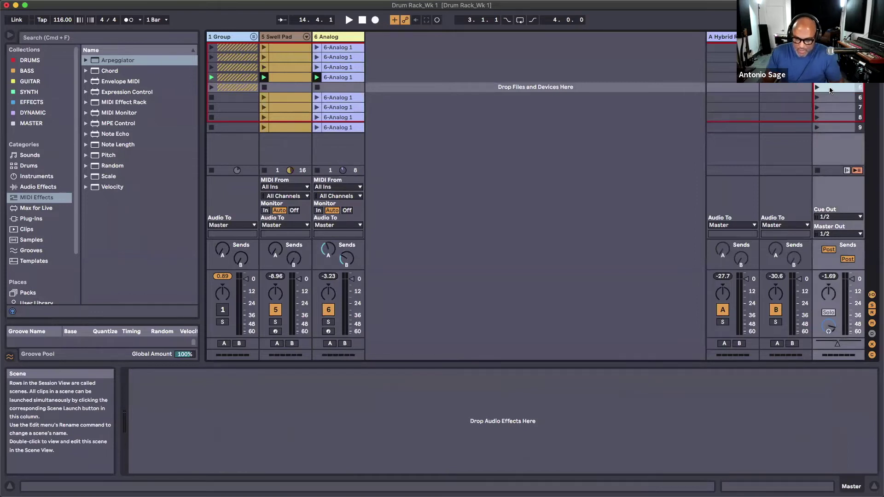
pyautogui.press('super+r')
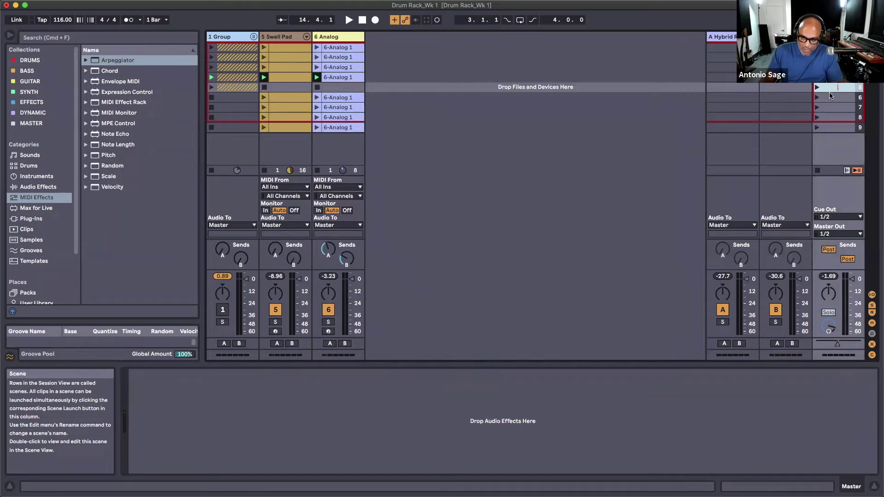
pyautogui.write('Emp')
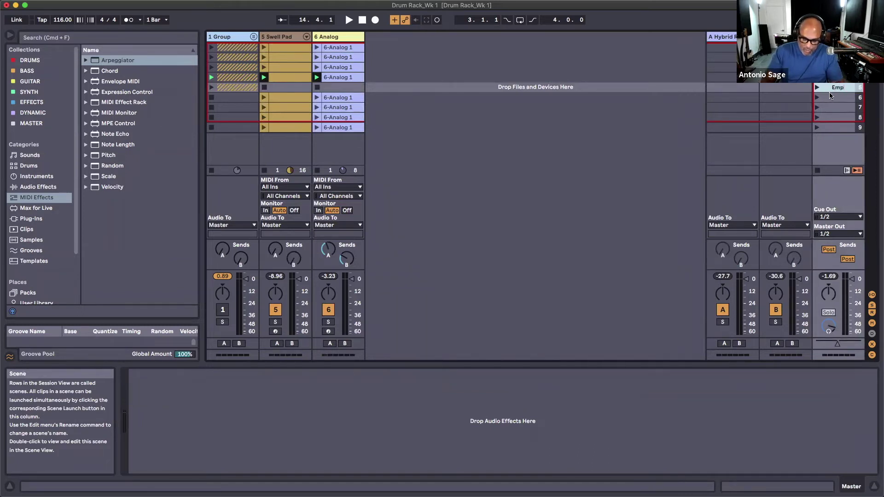
pyautogui.write('ty')
pyautogui.press('Return')
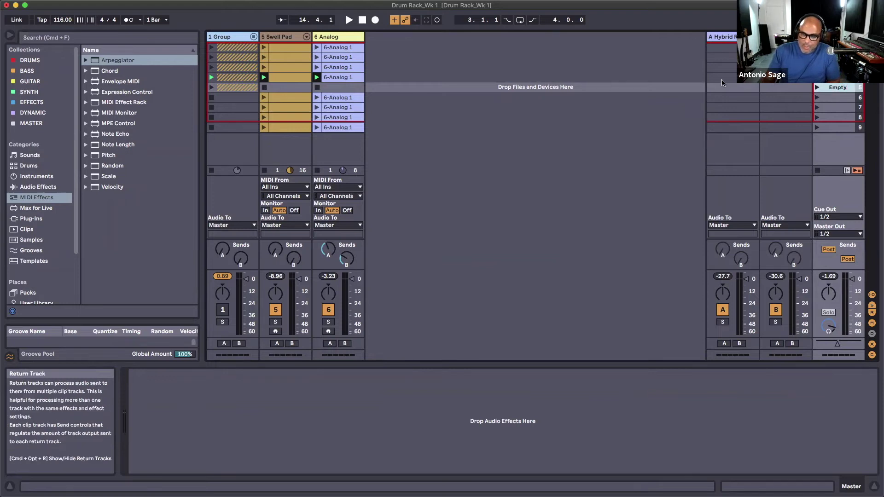
# Unfold the drum Group, move all its clips down to start at scene 6, and activate the Group track
pyautogui.click(283, 87)
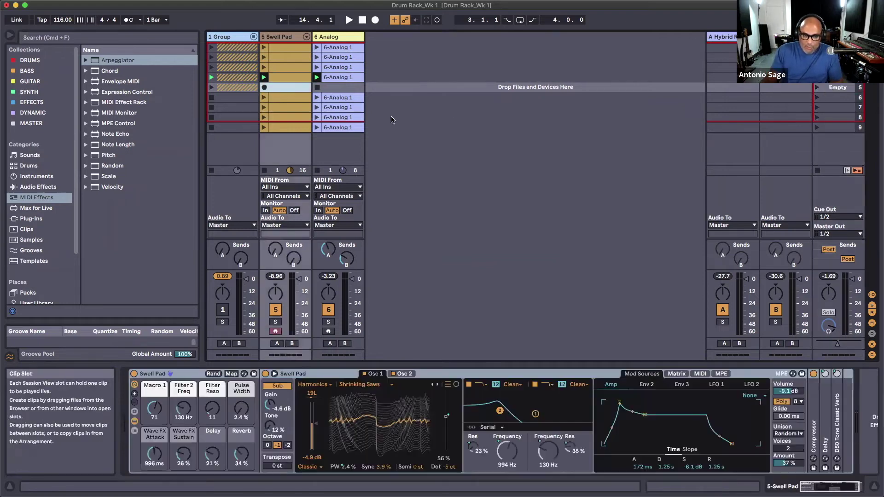
pyautogui.click(235, 37)
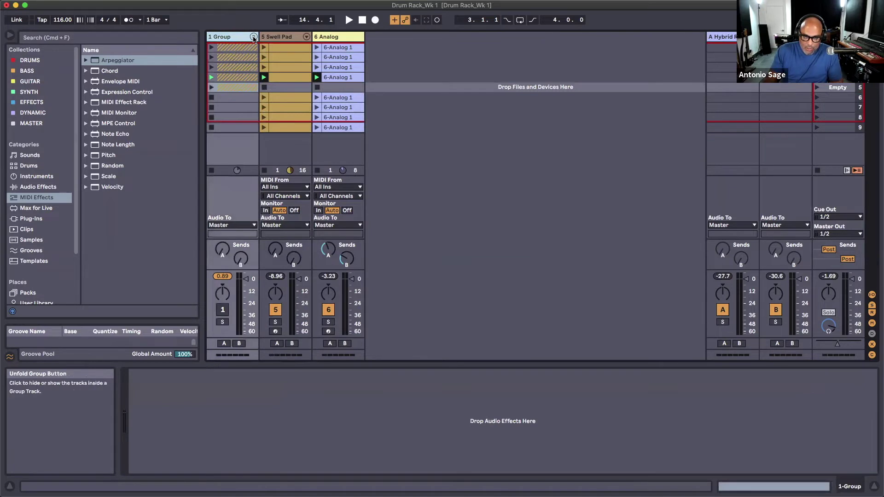
pyautogui.click(253, 37)
pyautogui.moveTo(273, 103); pyautogui.dragTo(407, 48)
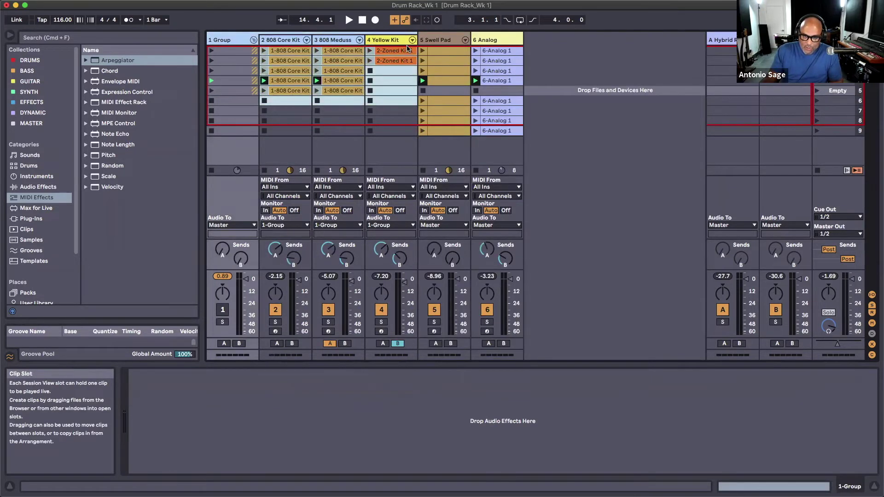
pyautogui.moveTo(291, 51); pyautogui.dragTo(287, 104)
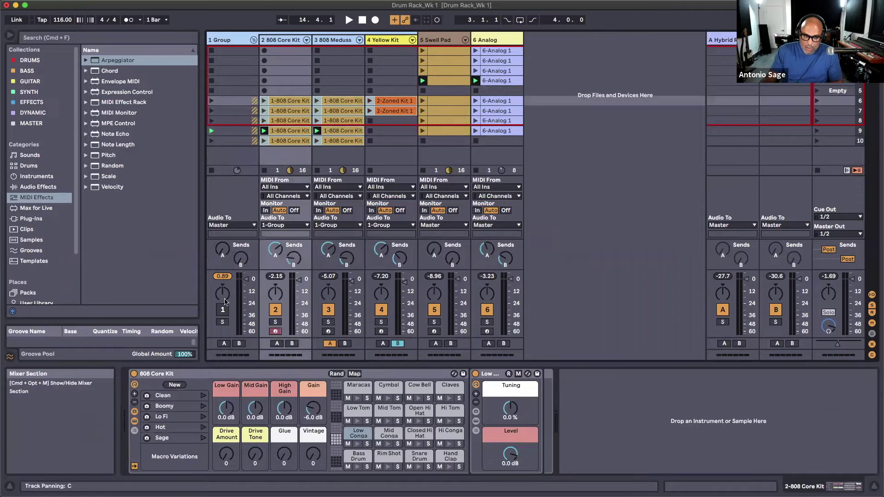
pyautogui.click(278, 62)
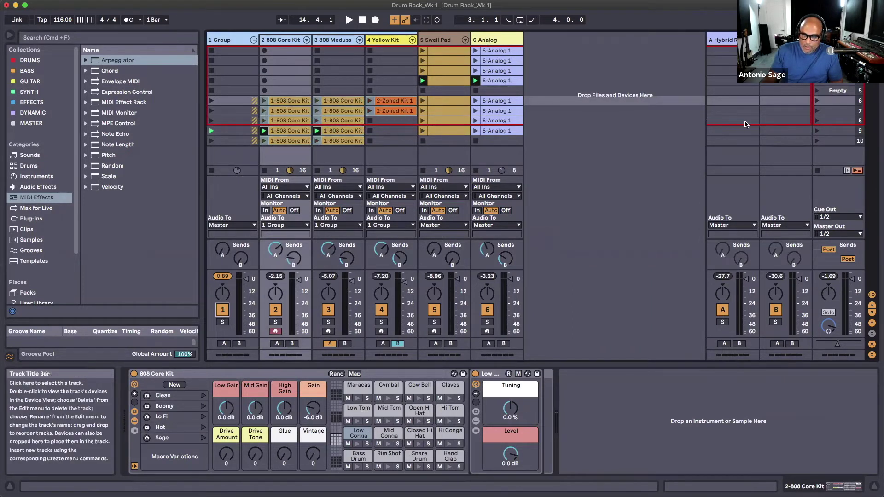
# Play the first four scenes in order to hear the Swell Pad and Analog clips without drums, and stop playback
pyautogui.click(488, 39)
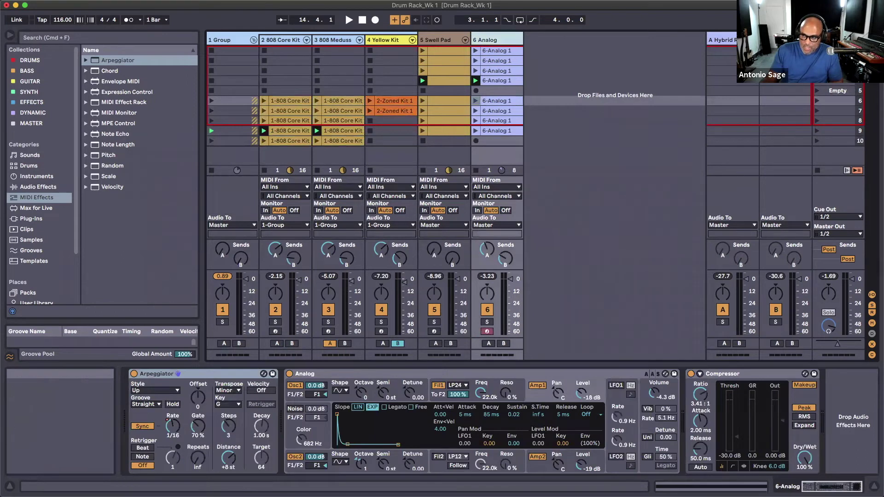
pyautogui.click(838, 50)
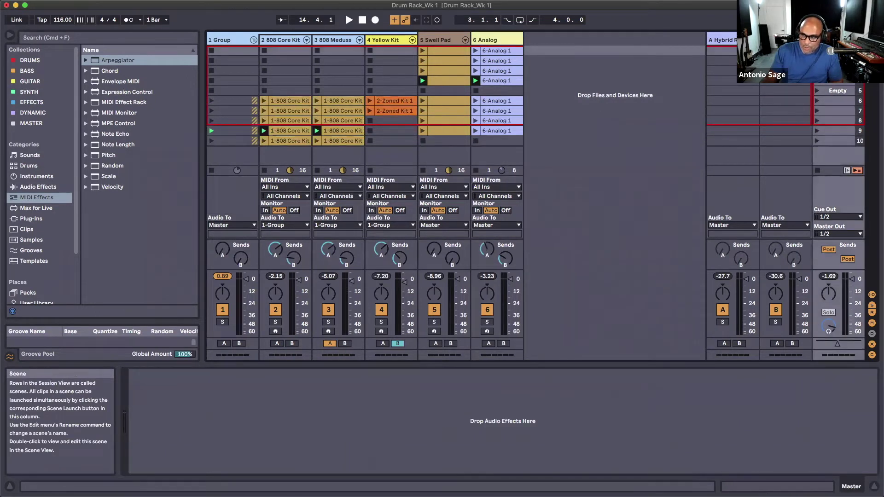
pyautogui.press('Return')
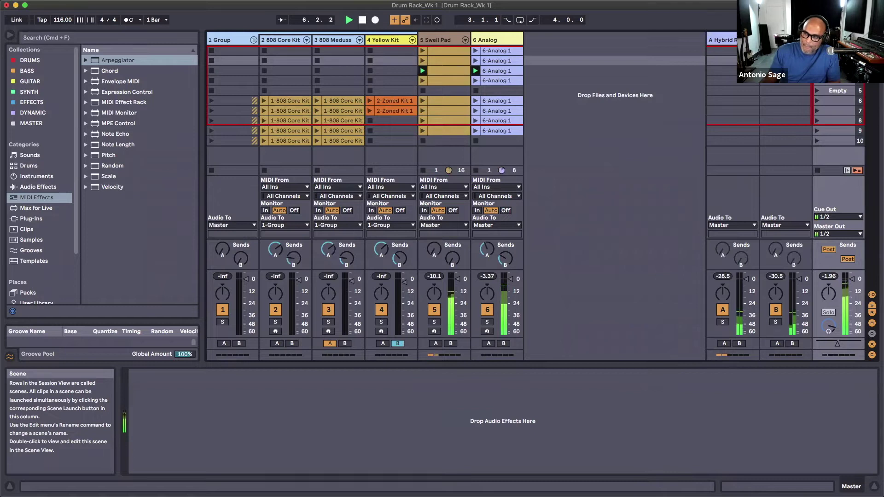
pyautogui.click(614, 71)
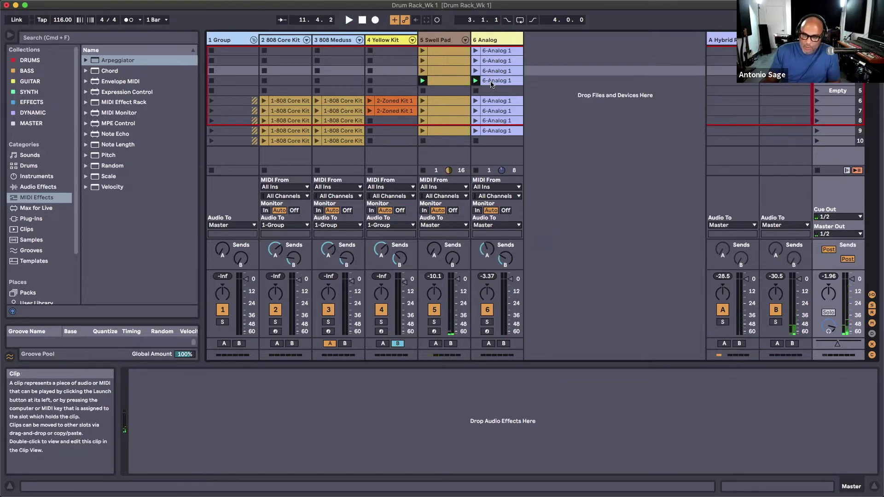
# Solo the Analog track and play its fourth clip briefly on its own
pyautogui.click(491, 40)
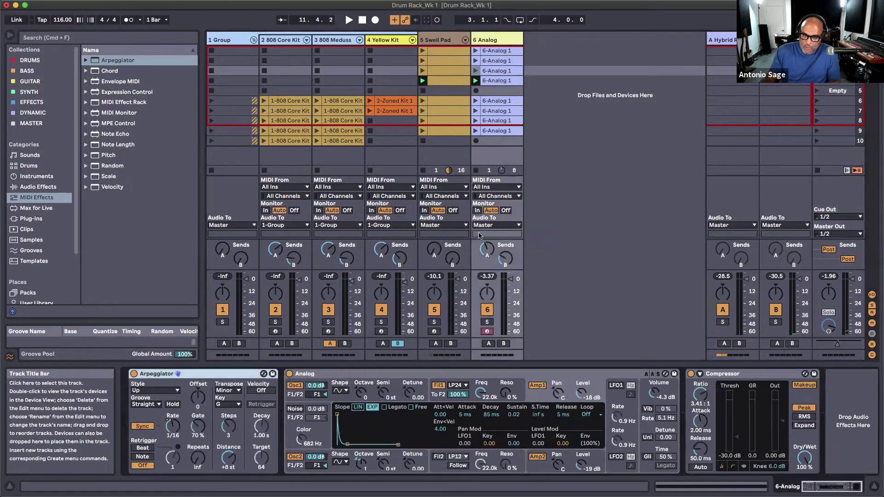
pyautogui.click(488, 322)
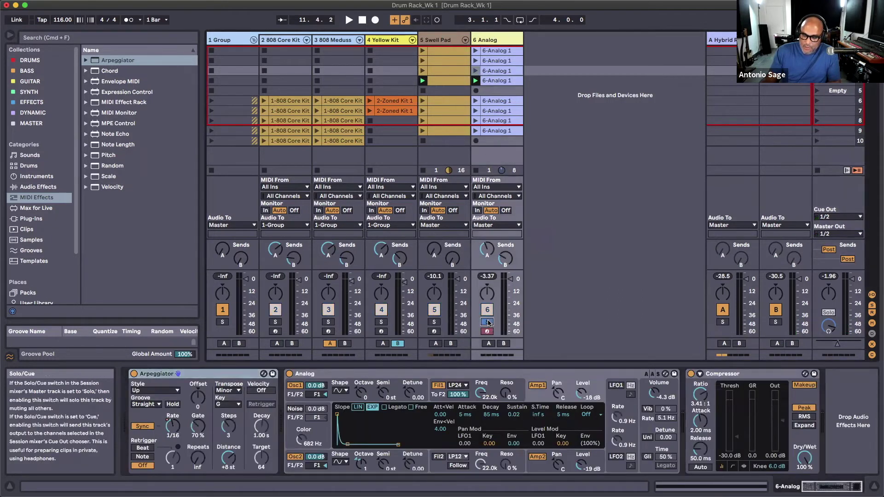
pyautogui.press('space')
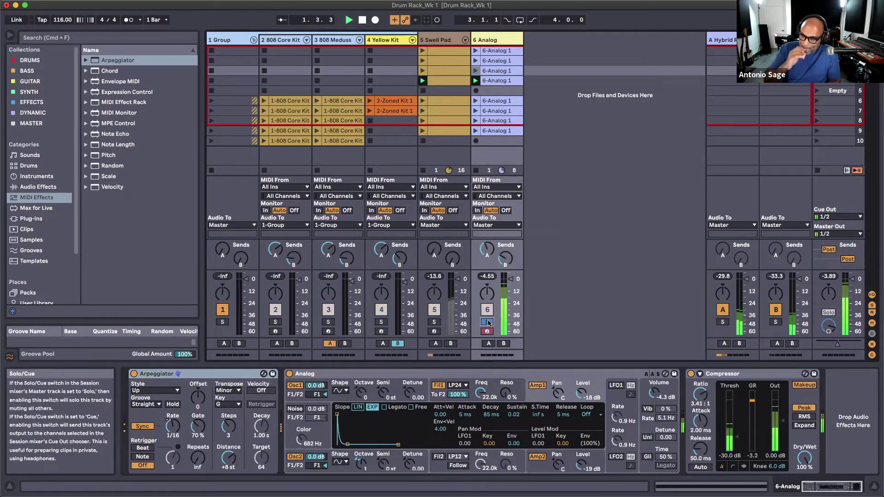
pyautogui.press('space')
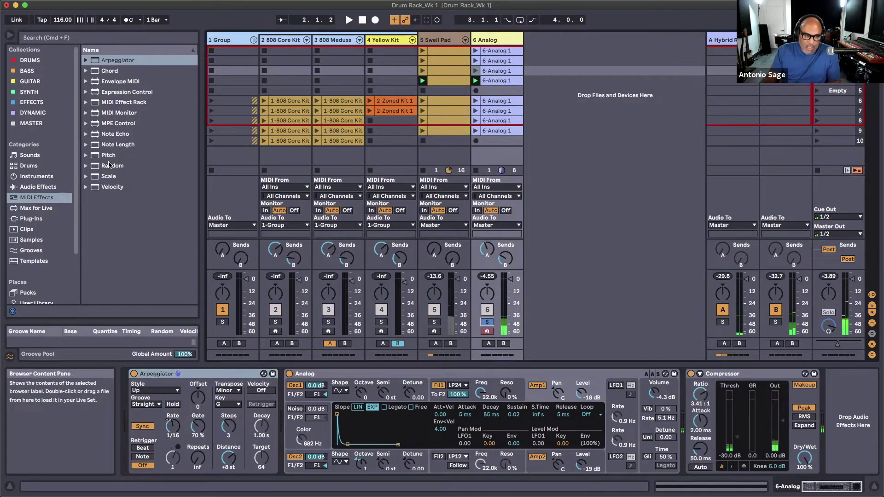
# Add Hybrid Reverb from the Reverb & Resonance audio effects after the Compressor on the Analog track
pyautogui.click(20, 188)
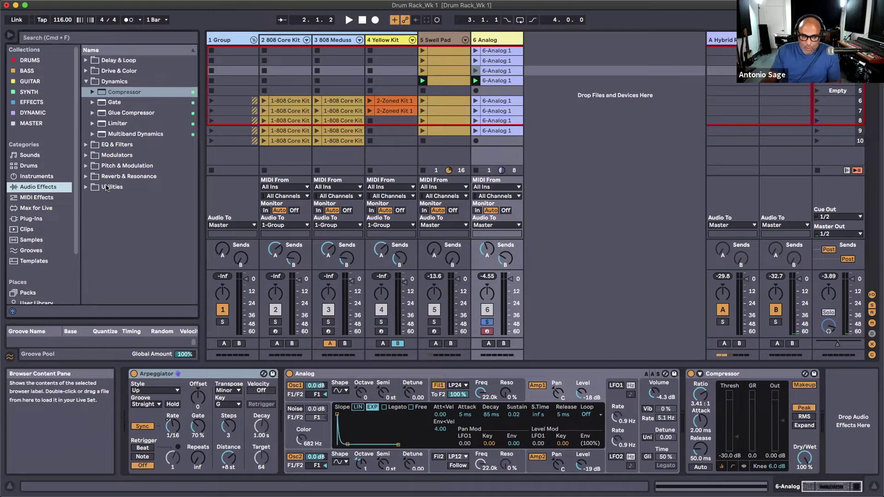
pyautogui.click(86, 178)
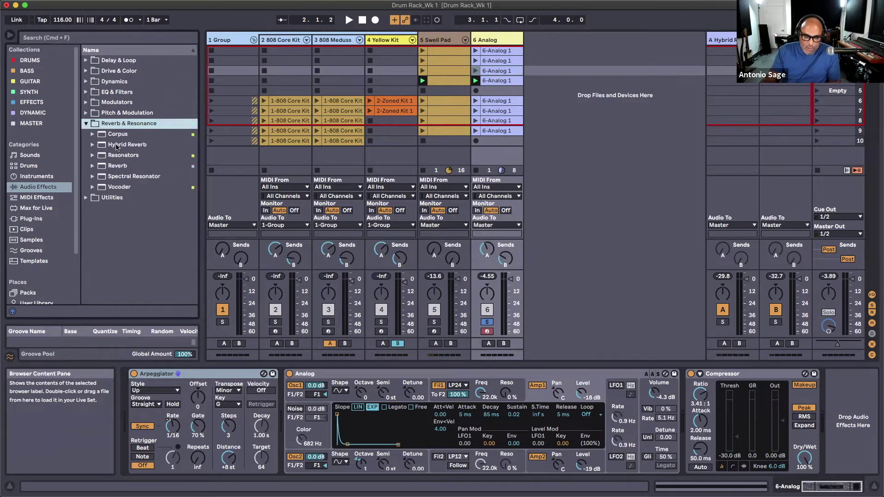
pyautogui.moveTo(117, 146); pyautogui.dragTo(775, 376)
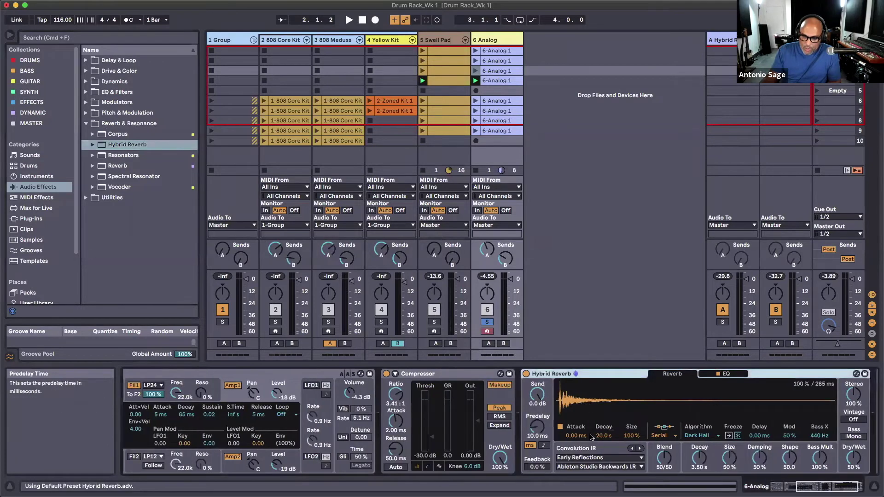
pyautogui.hscroll(3, 589, 415)
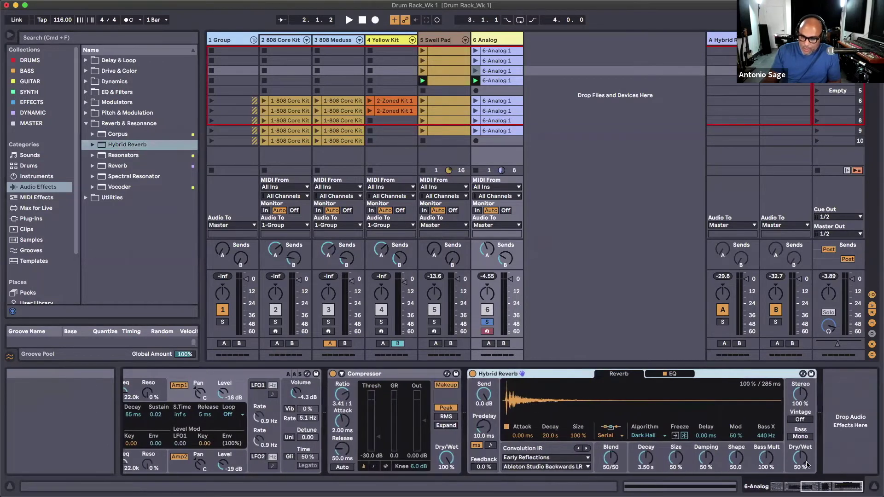
# Audition the Hybrid Reverb, try its Blend at 100/0, and set the Blend to 0/100
pyautogui.press('space')
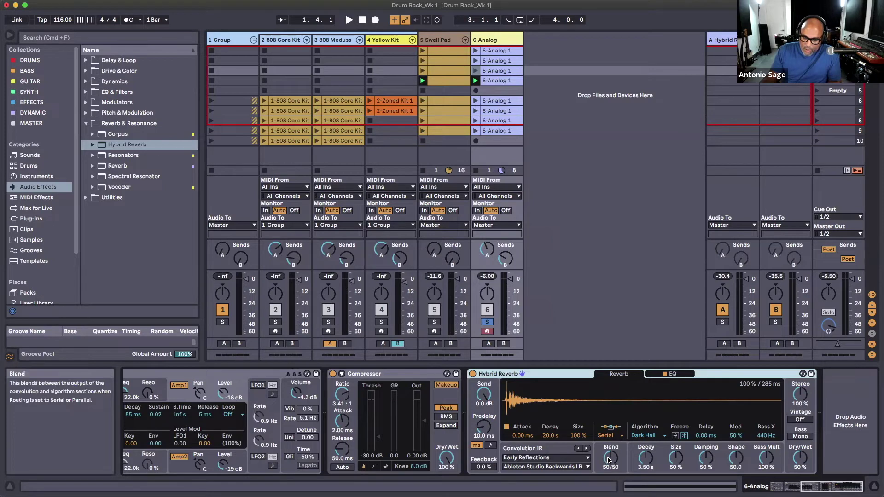
pyautogui.moveTo(612, 461); pyautogui.dragTo(613, 440)
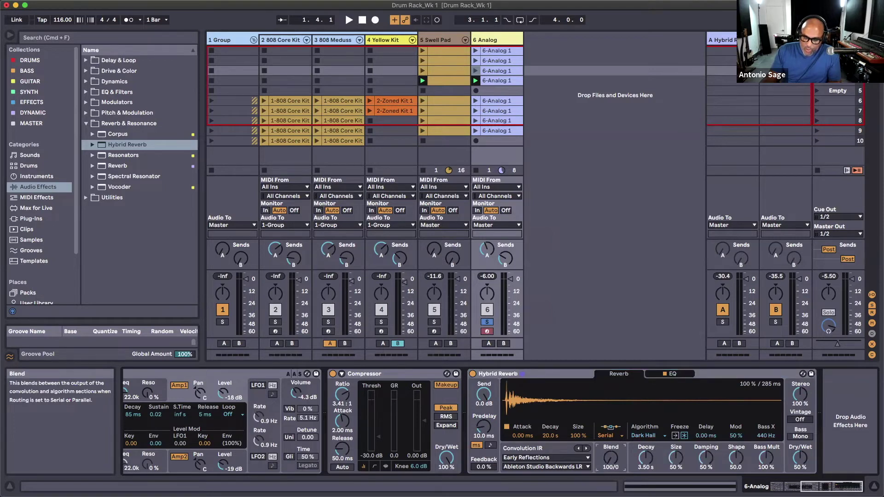
pyautogui.moveTo(611, 458); pyautogui.dragTo(640, 374)
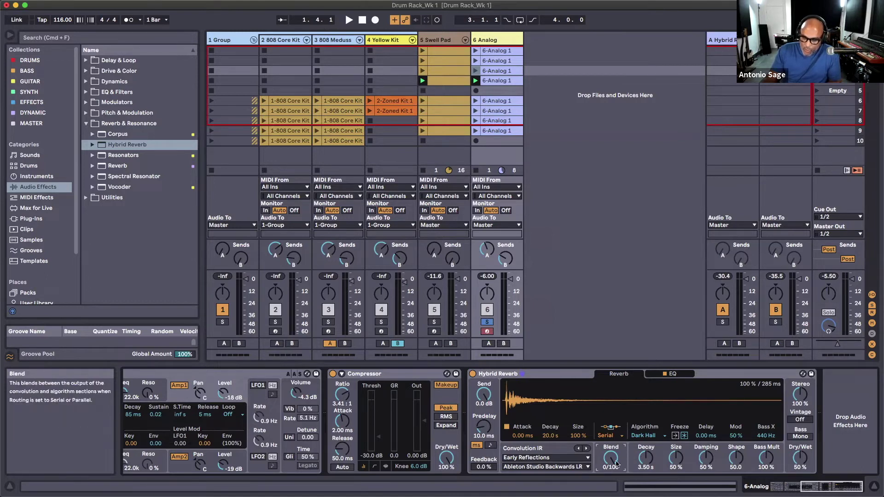
# Audition the Hybrid Reverb's Quartz and Shimmer algorithms on the soloed Analog clip
pyautogui.click(662, 436)
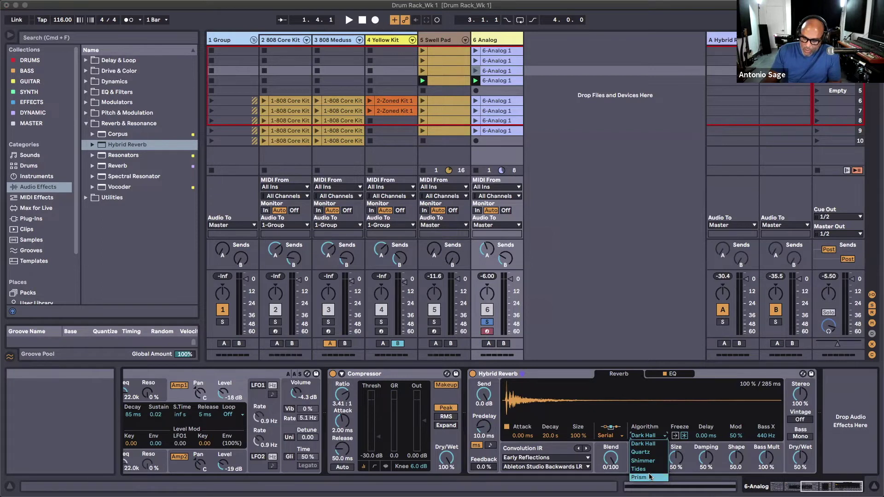
pyautogui.click(648, 452)
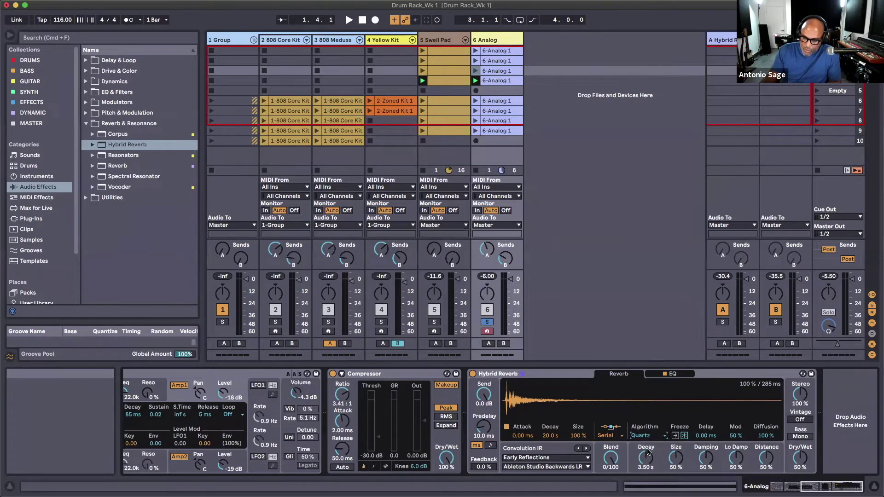
pyautogui.press('space')
pyautogui.click(659, 437)
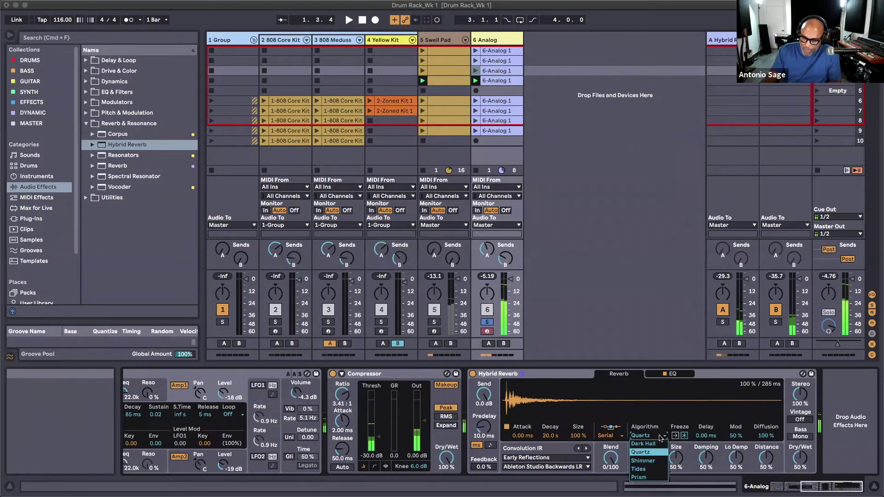
pyautogui.click(653, 461)
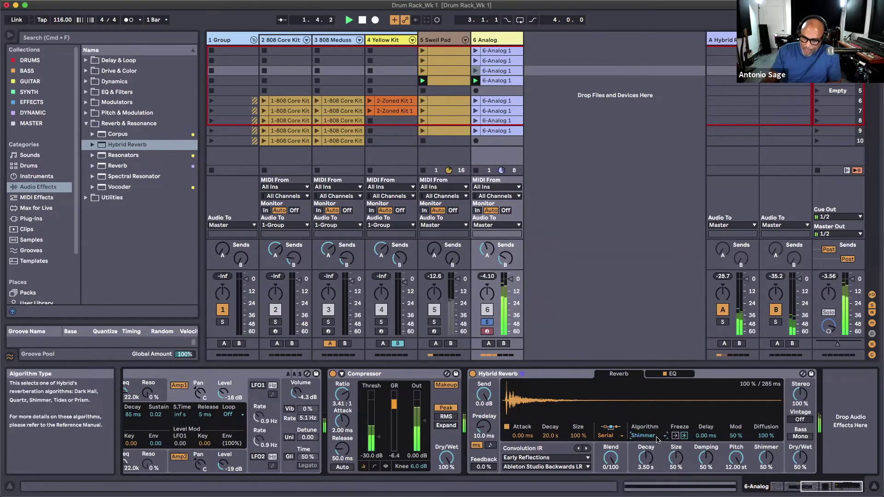
pyautogui.press('space')
# Audition the Hybrid Reverb's Tides algorithm, switch the algorithm to Prism, and play the Analog clip with it
pyautogui.click(658, 436)
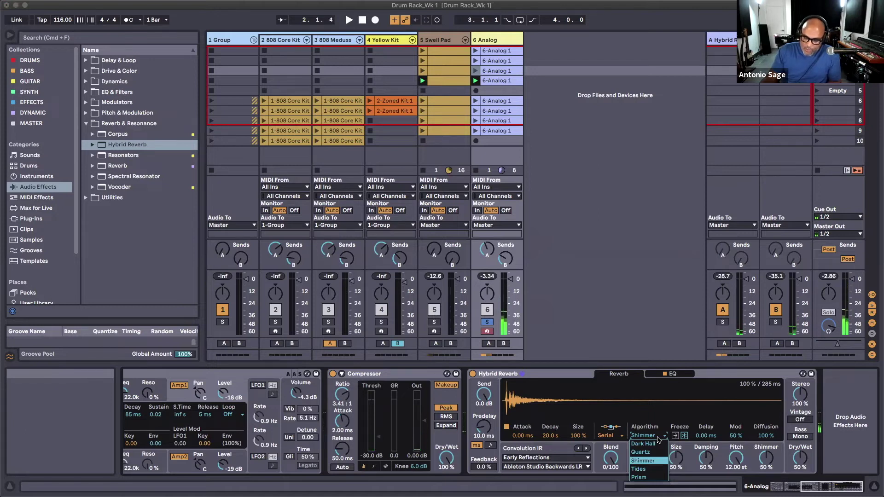
pyautogui.click(641, 471)
pyautogui.press('space')
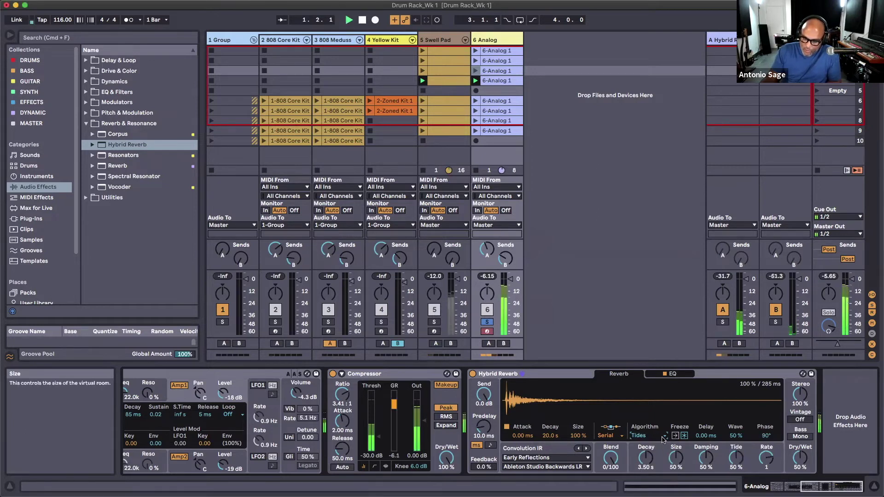
pyautogui.press('space')
pyautogui.click(663, 437)
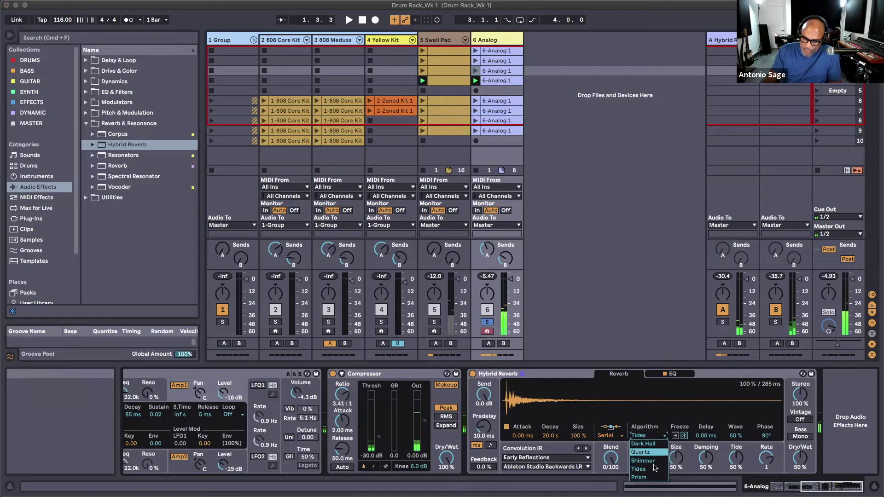
pyautogui.click(639, 477)
pyautogui.press('space')
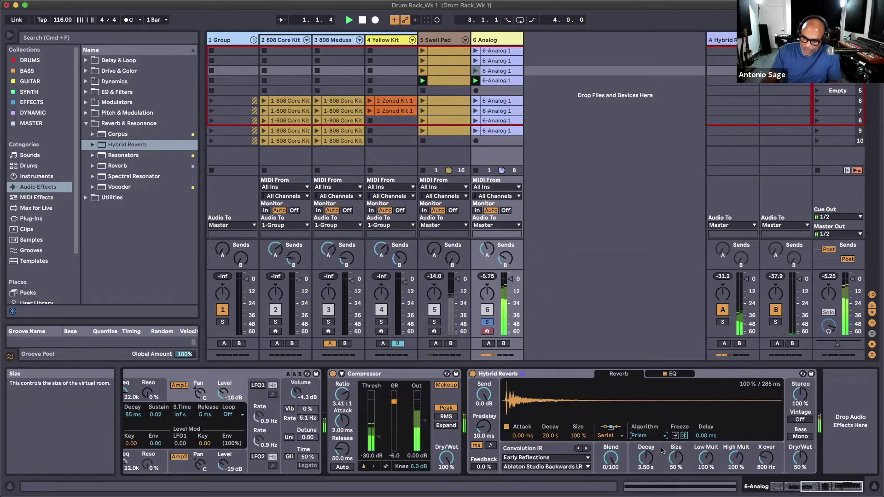
# In the Hybrid Reverb's EQ, set the low cut to 747 Hz and the high shelf to 5.4 dB at 4.15 kHz
pyautogui.press('space')
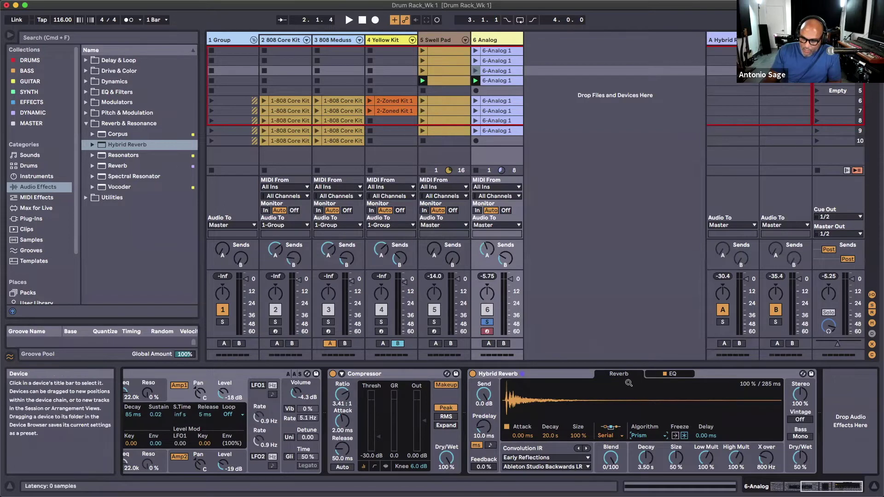
pyautogui.press('space')
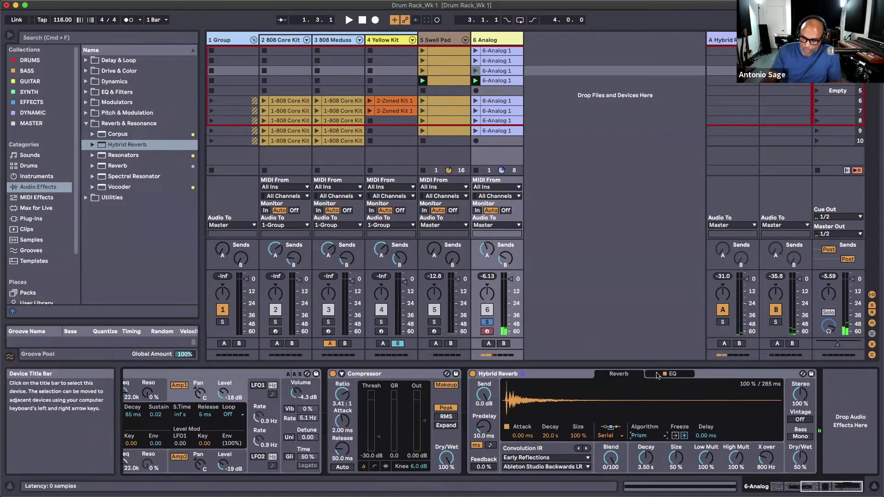
pyautogui.click(656, 374)
pyautogui.moveTo(559, 450); pyautogui.dragTo(647, 447)
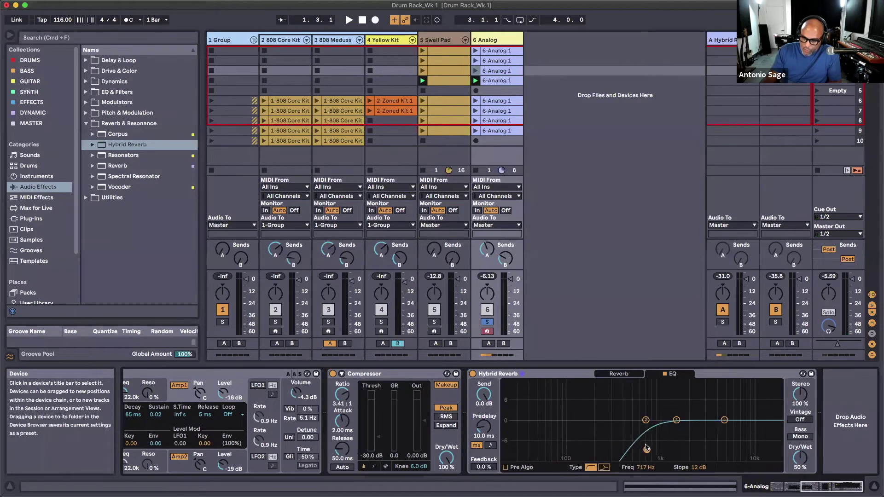
pyautogui.press('space')
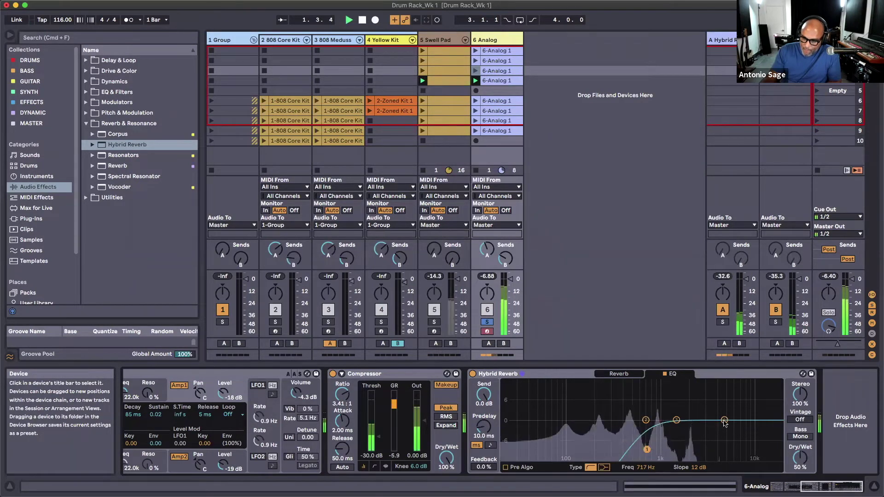
pyautogui.moveTo(724, 423); pyautogui.dragTo(717, 403)
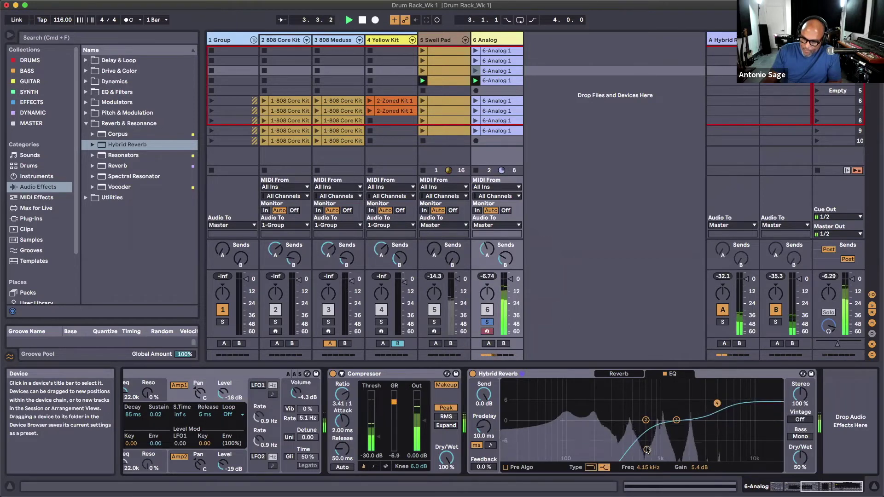
pyautogui.moveTo(647, 449); pyautogui.dragTo(649, 450)
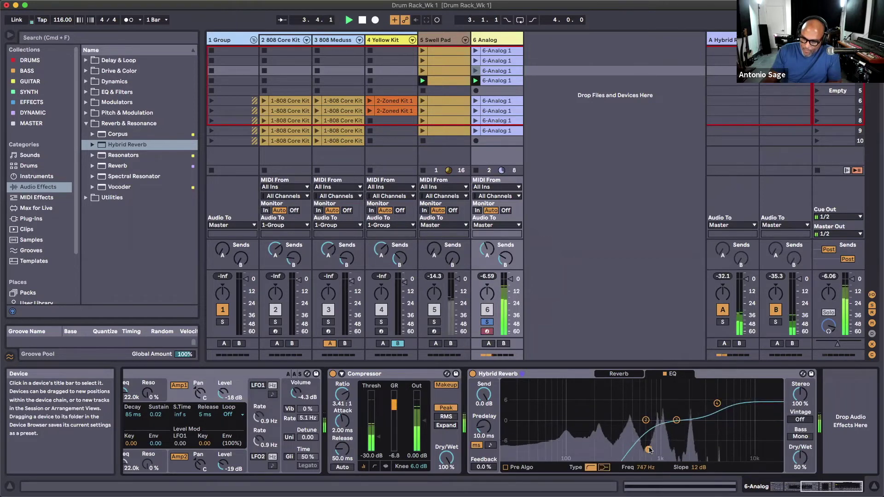
# Audition the Analog clip while setting the Hybrid Reverb's algorithm Decay to 5.29 s and its Dry/Wet to 56%
pyautogui.click(632, 377)
pyautogui.moveTo(646, 458)
pyautogui.mouseDown()
pyautogui.moveTo(648, 447)
pyautogui.moveTo(646, 460)
pyautogui.mouseUp()
pyautogui.press('space')
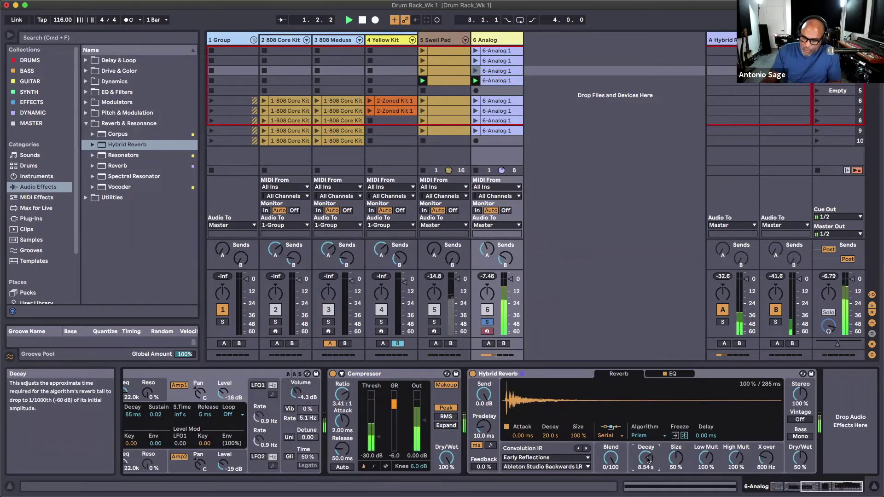
pyautogui.moveTo(647, 460)
pyautogui.mouseDown()
pyautogui.moveTo(647, 447)
pyautogui.moveTo(647, 462)
pyautogui.mouseUp()
pyautogui.press('space')
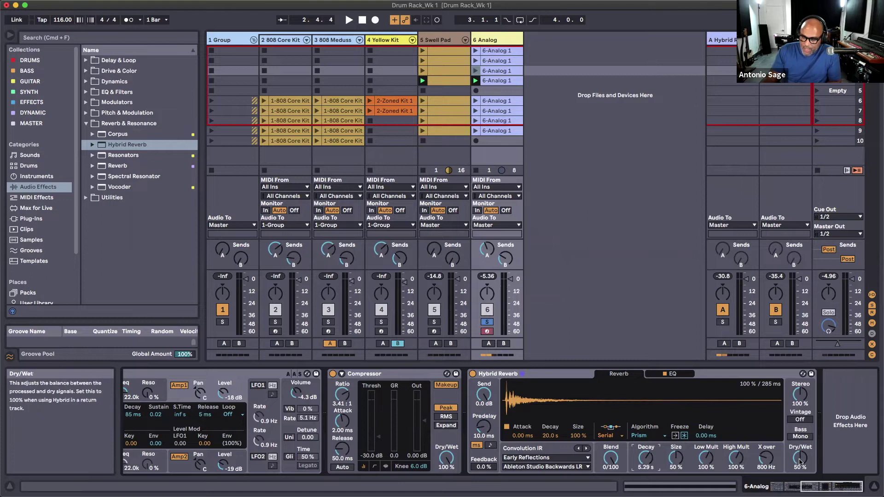
pyautogui.moveTo(800, 462); pyautogui.dragTo(802, 457)
pyautogui.press('space')
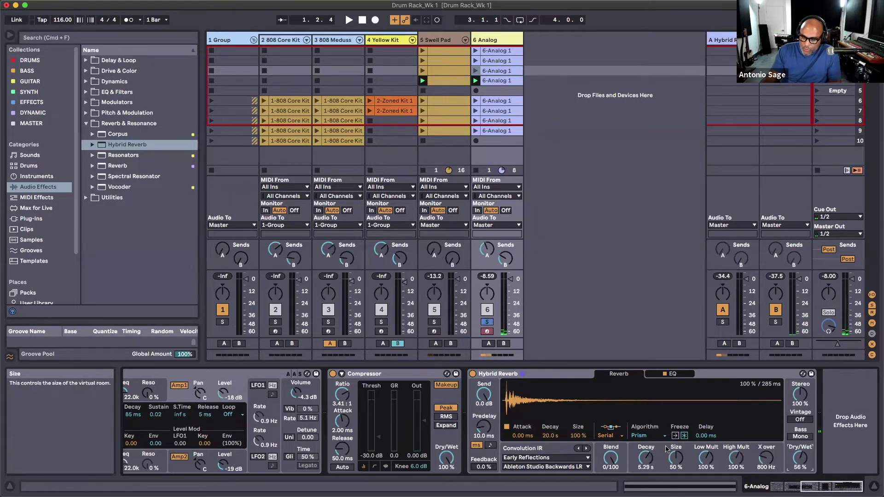
# Group the Analog, Compressor and Hybrid Reverb devices into an Instrument Rack
pyautogui.click(558, 376)
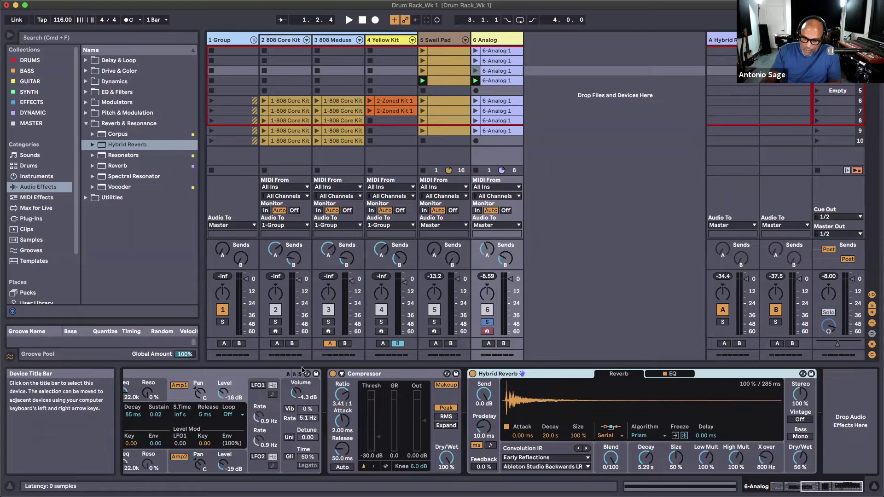
pyautogui.moveTo(256, 375); pyautogui.dragTo(459, 373)
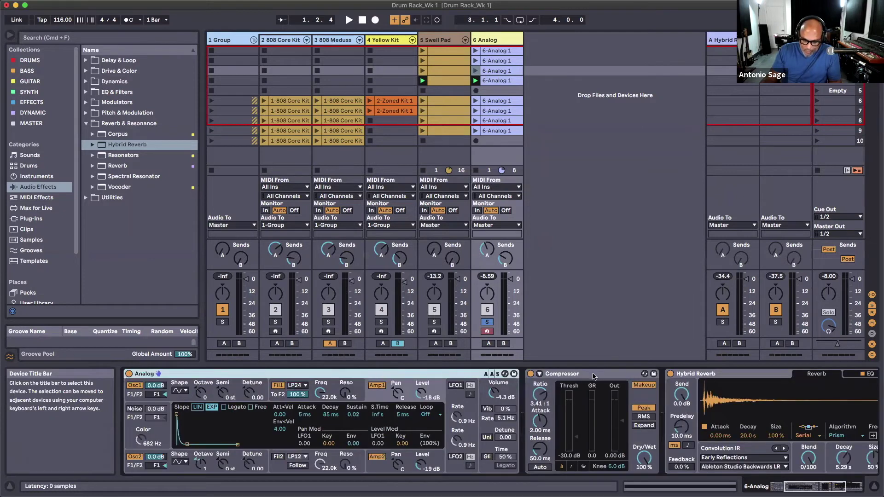
pyautogui.click(723, 375)
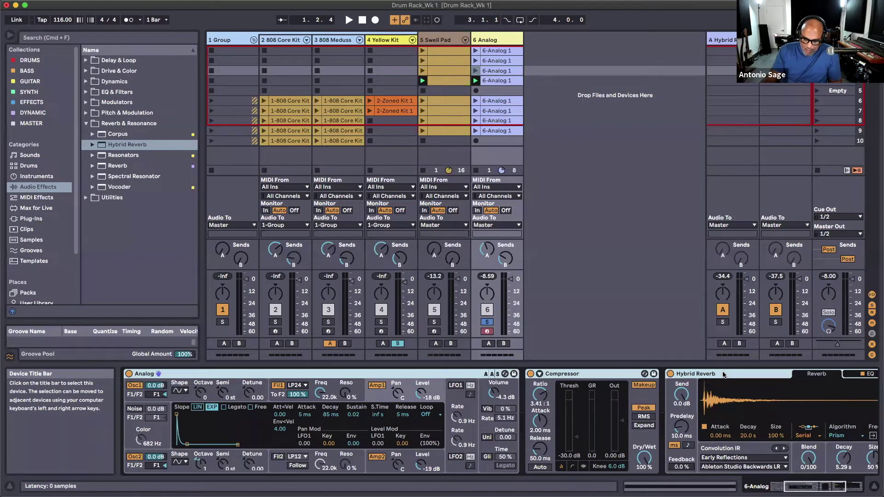
pyautogui.rightClick(724, 375)
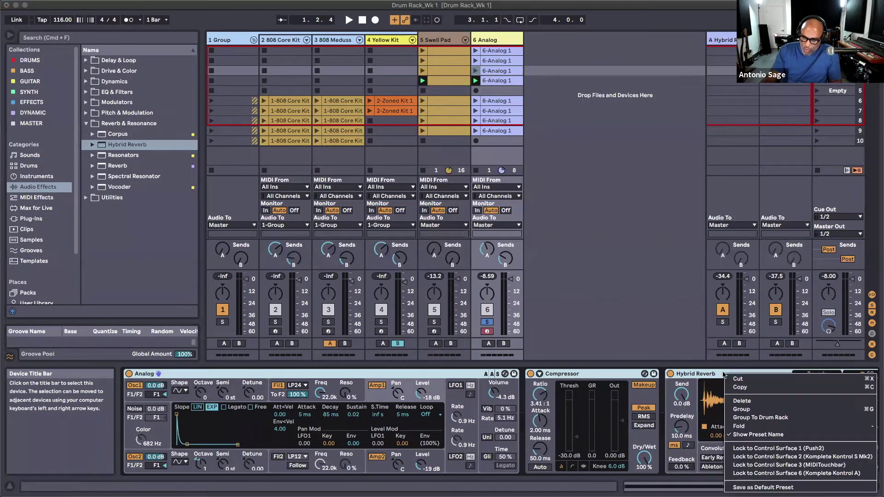
pyautogui.click(737, 410)
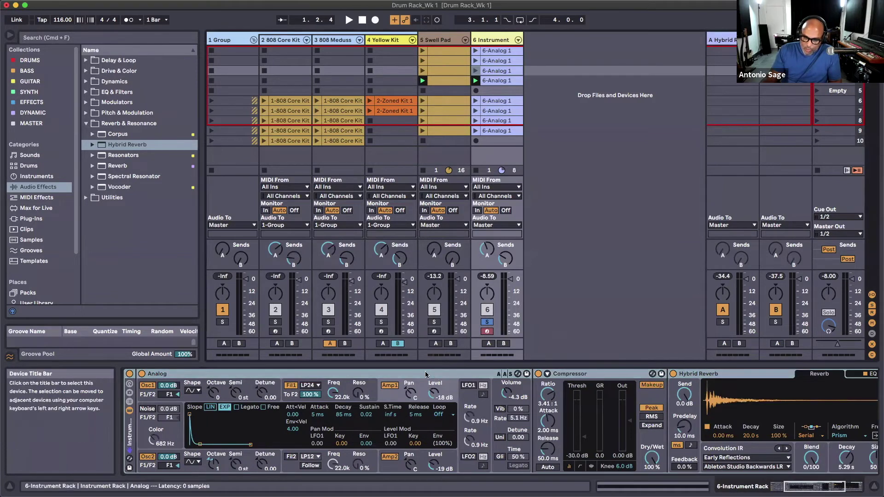
# Show the Instrument Rack's macro controls and fold the Analog device inside it
pyautogui.click(129, 385)
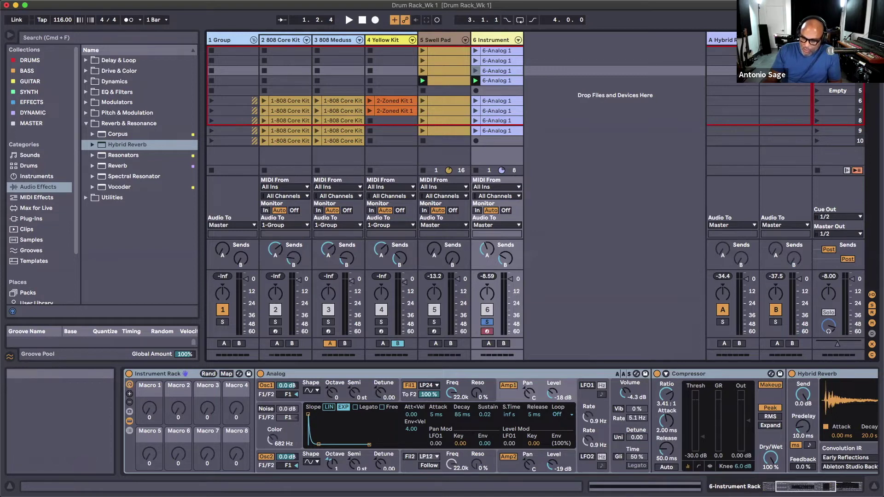
pyautogui.click(798, 486)
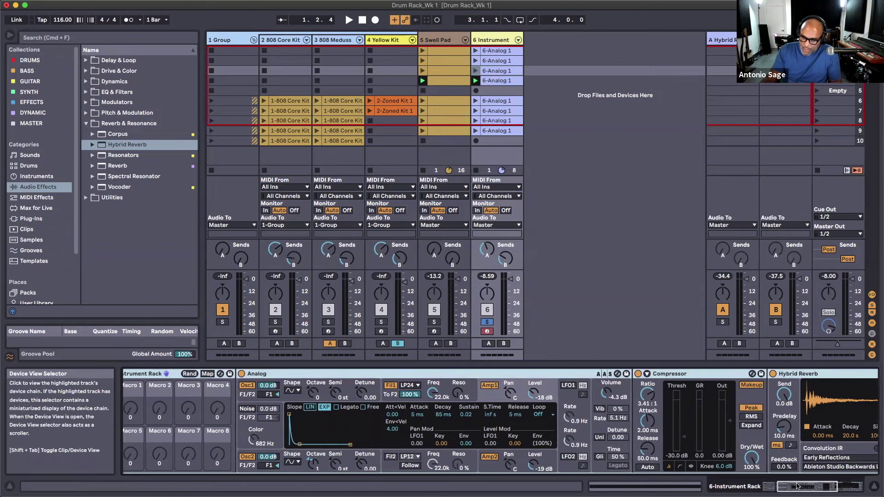
pyautogui.doubleClick(425, 374)
pyautogui.hscroll(-5, 426, 422)
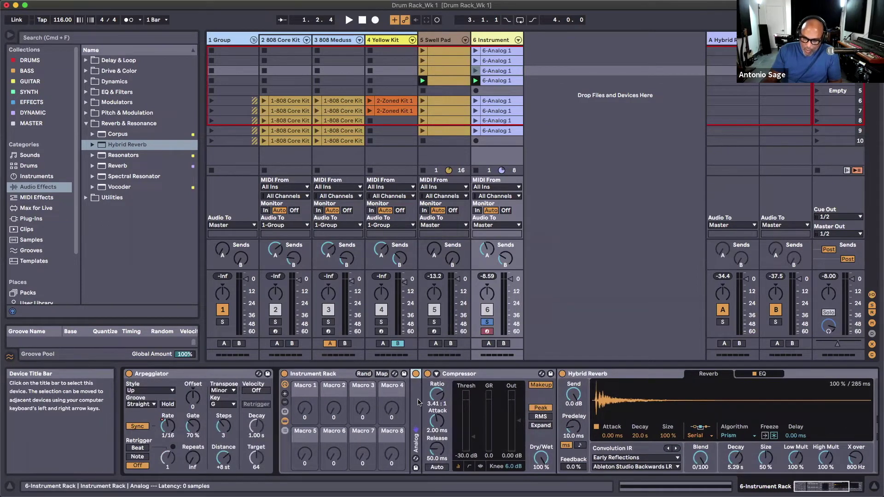
# Move the Arpeggiator into the Instrument Rack ahead of Analog and reduce the visible macro controls to one
pyautogui.click(187, 375)
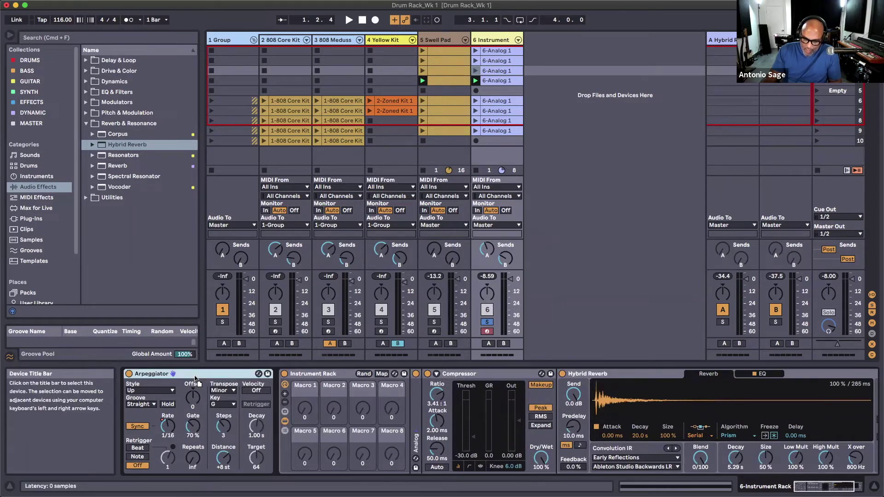
pyautogui.moveTo(196, 378)
pyautogui.mouseDown()
pyautogui.moveTo(319, 408)
pyautogui.moveTo(420, 389)
pyautogui.moveTo(414, 385)
pyautogui.mouseUp()
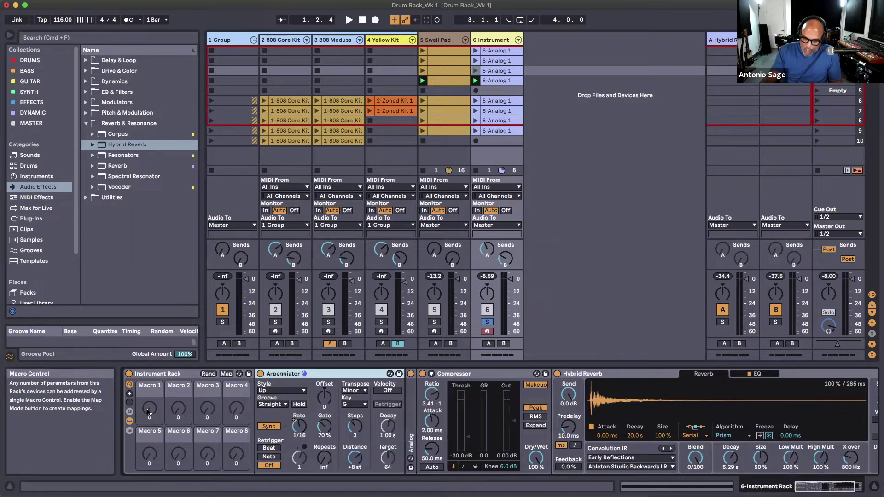
pyautogui.click(129, 403)
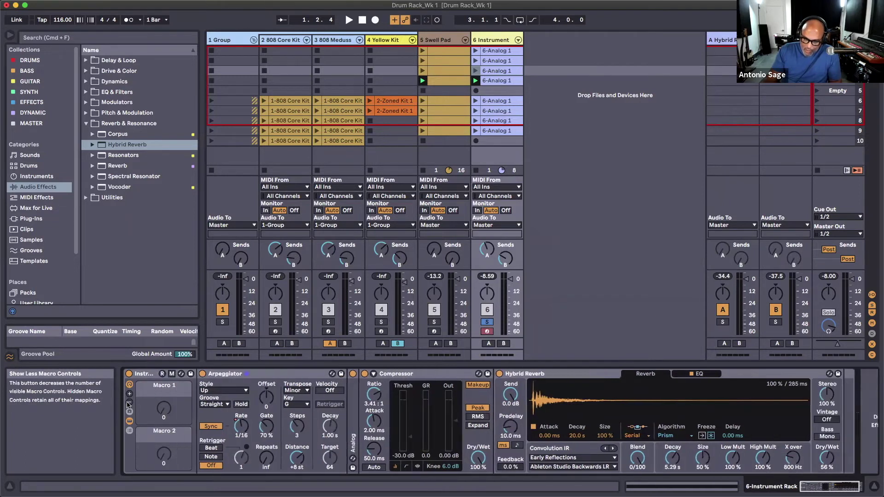
pyautogui.click(129, 404)
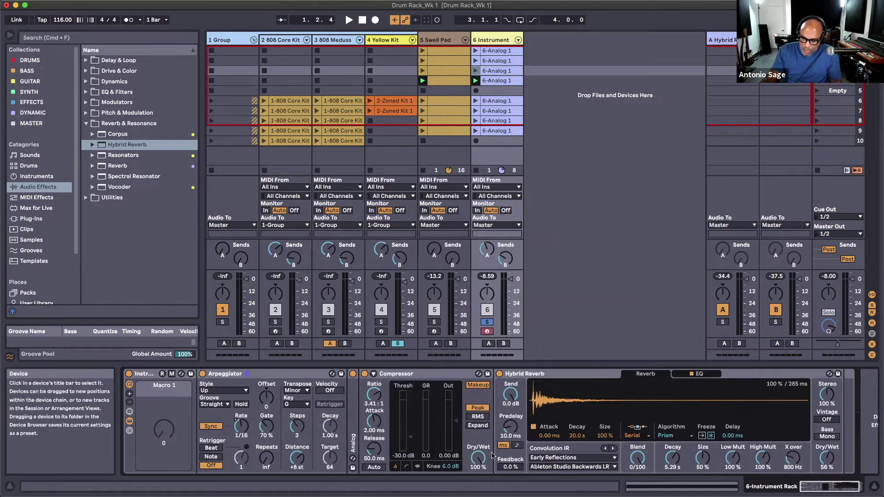
pyautogui.rightClick(638, 460)
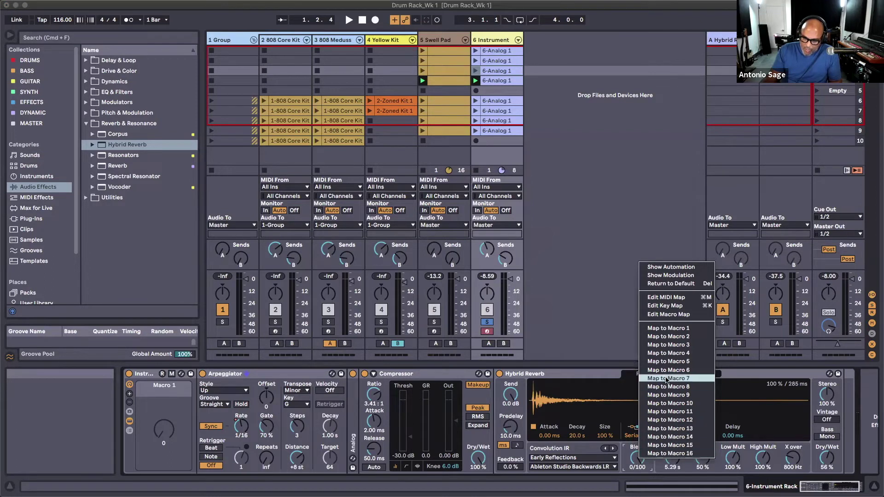
pyautogui.click(649, 328)
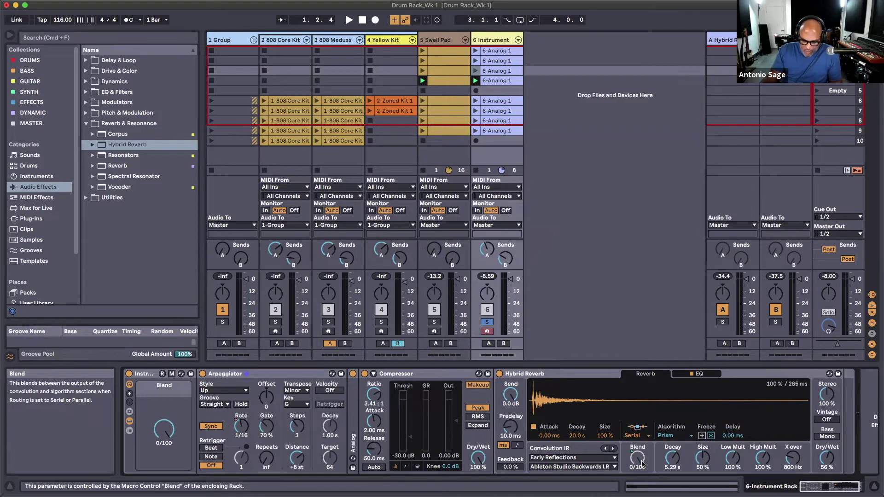
pyautogui.press('super+z')
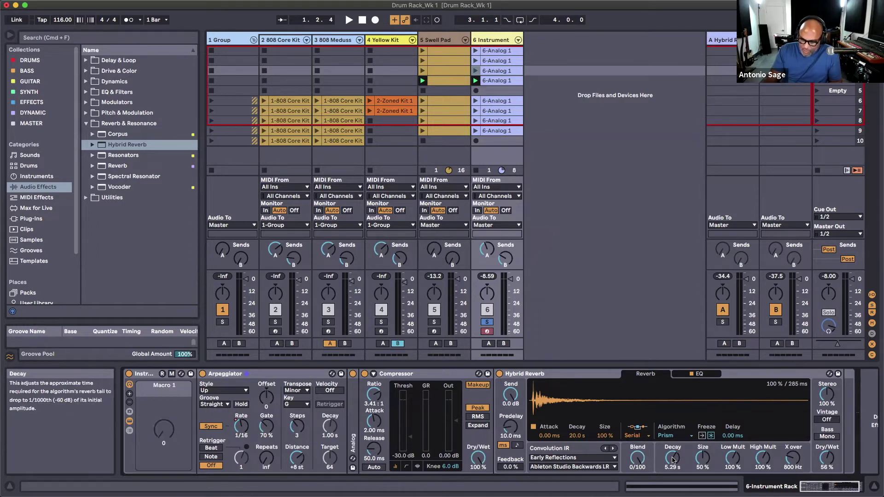
# Map both the Decay and the Dry/Wet of the Hybrid Reverb to Macro 1
pyautogui.rightClick(673, 460)
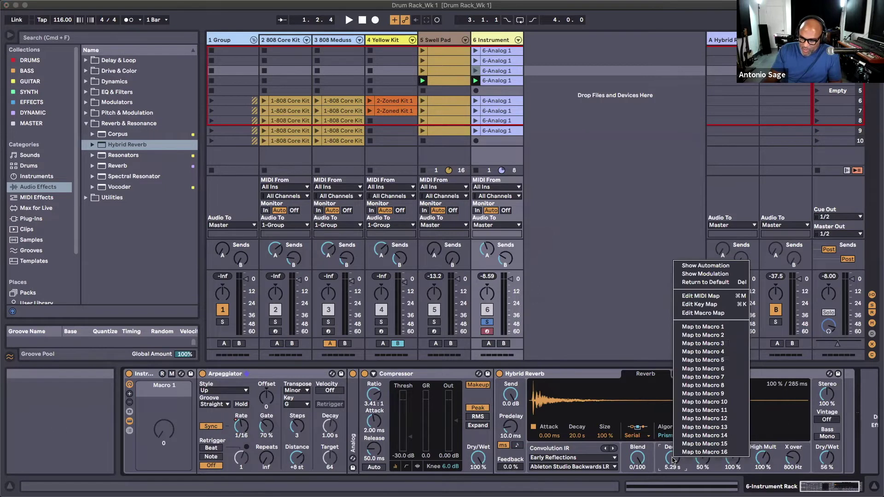
pyautogui.click(690, 328)
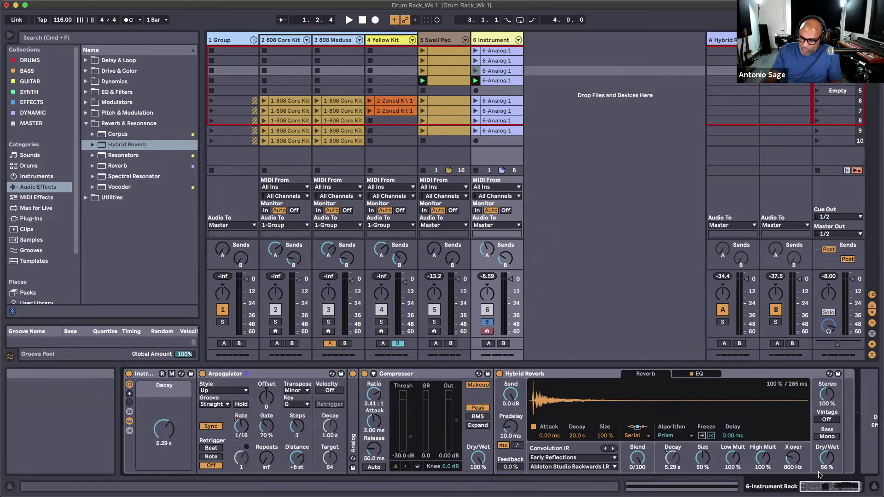
pyautogui.rightClick(827, 458)
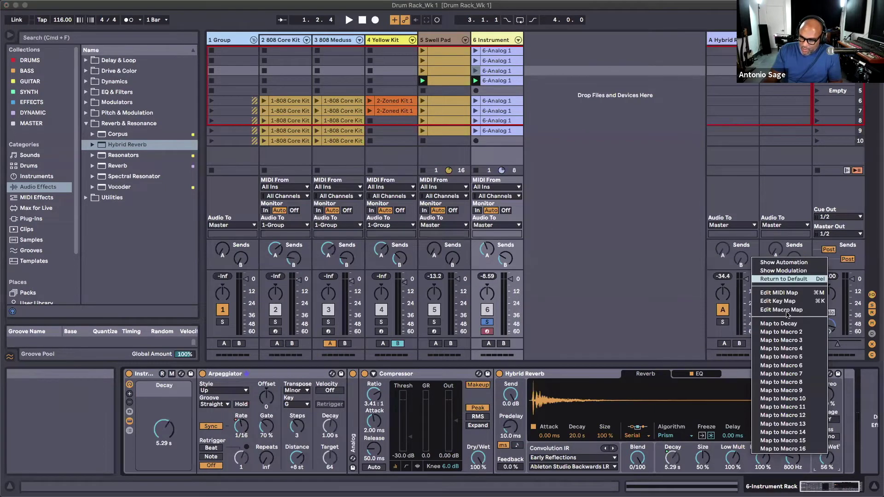
pyautogui.click(785, 325)
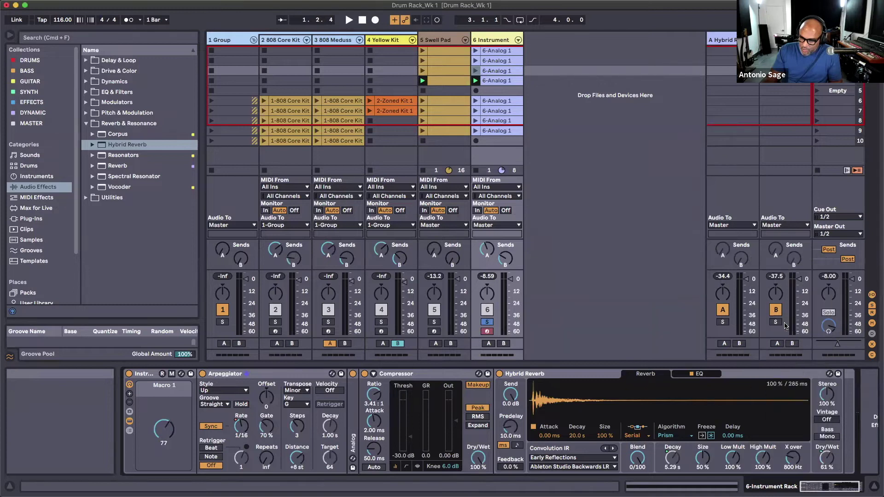
# Color Macro 1 blue and rename it Sky
pyautogui.rightClick(166, 387)
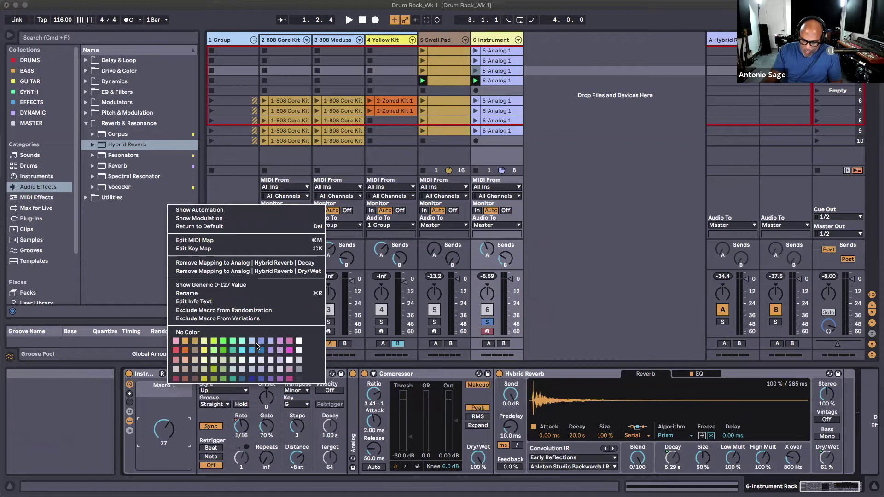
pyautogui.click(261, 378)
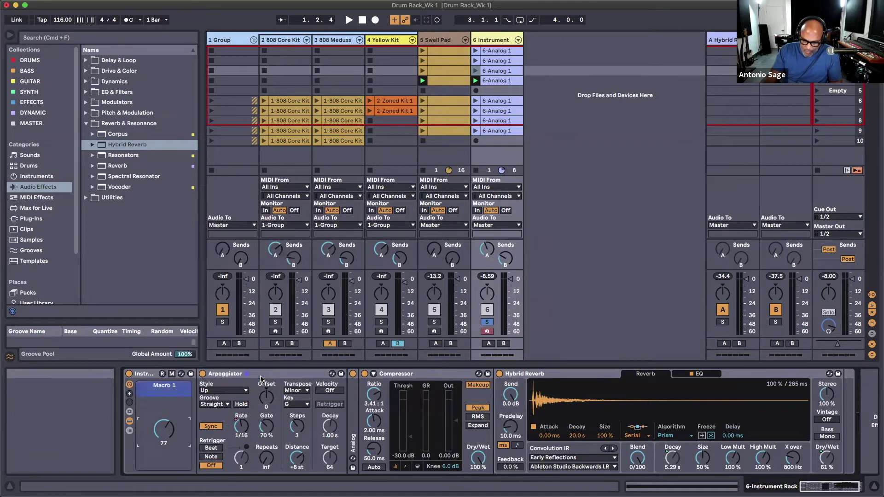
pyautogui.rightClick(167, 392)
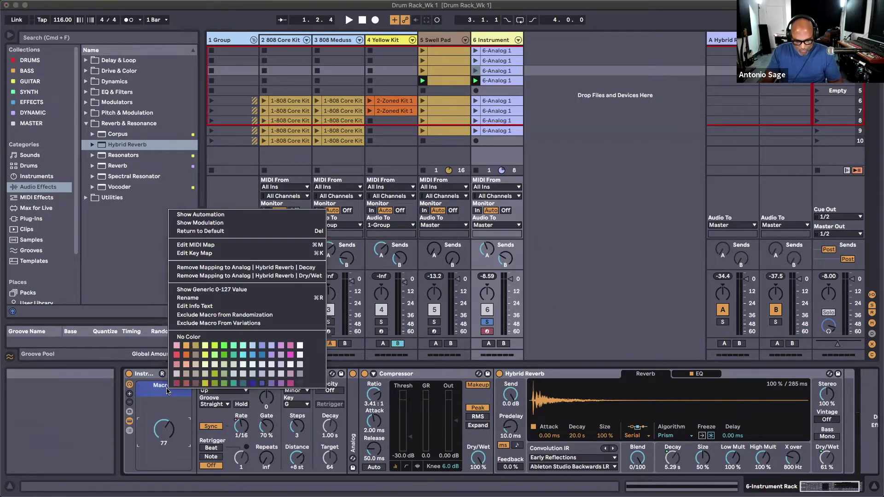
pyautogui.click(197, 297)
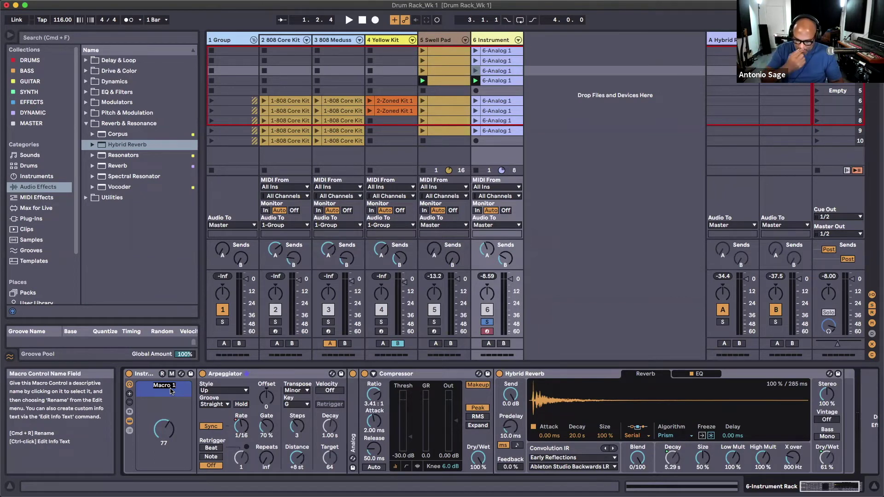
pyautogui.write('Sky')
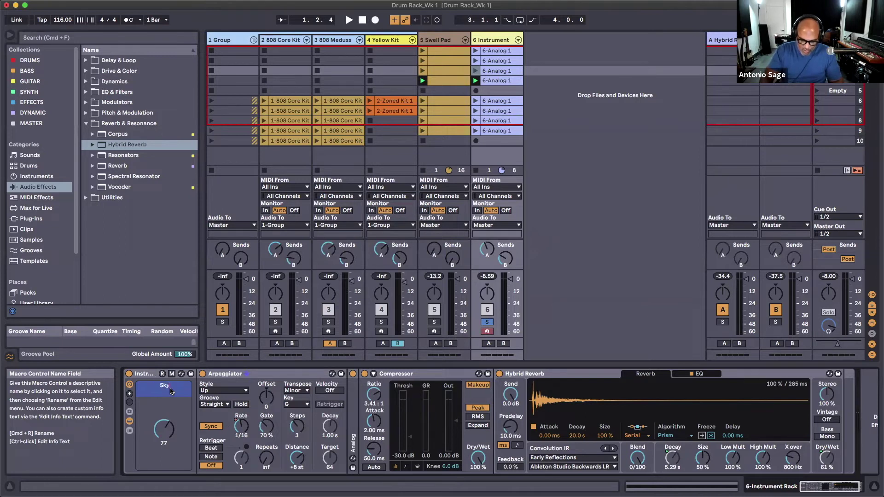
# Confirm Sky as the name of the rack's macro and set the macro to 0
pyautogui.press('Return')
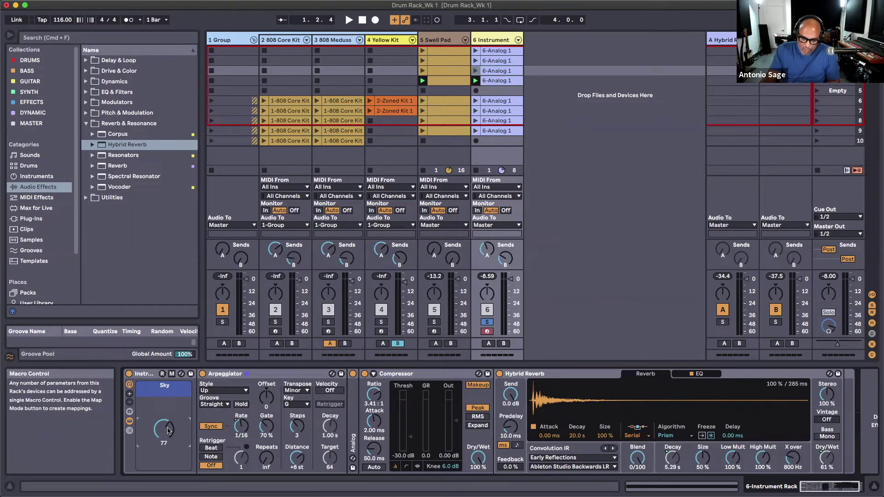
pyautogui.moveTo(168, 430); pyautogui.dragTo(167, 478)
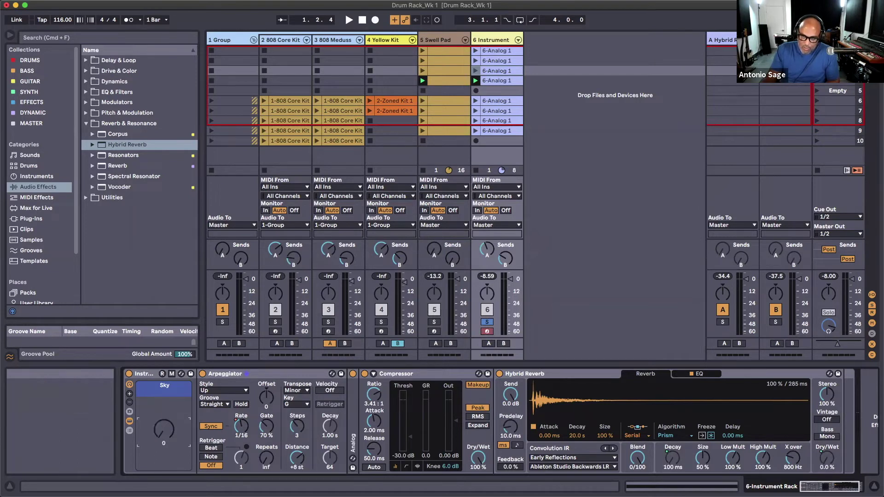
# Open the Instrument track's scene 4 clip in an enlarged editor and show its Instrument Rack envelope for the Sky macro
pyautogui.click(493, 82)
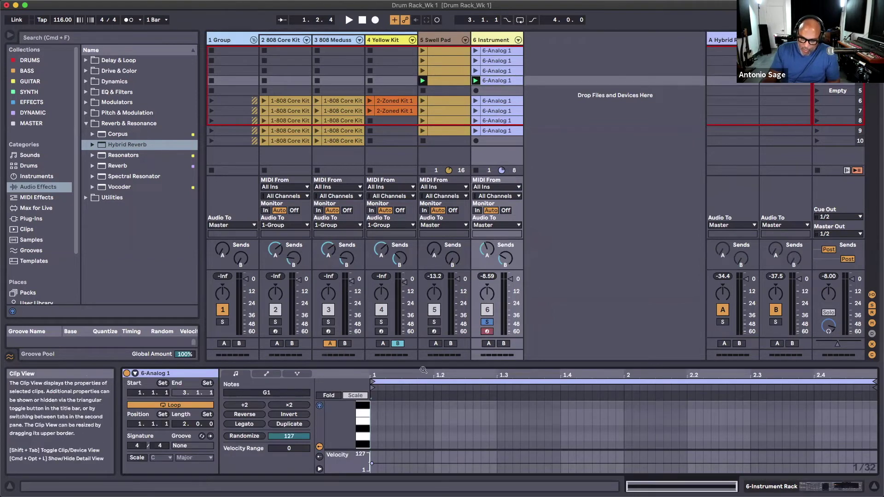
pyautogui.moveTo(423, 369); pyautogui.dragTo(419, 296)
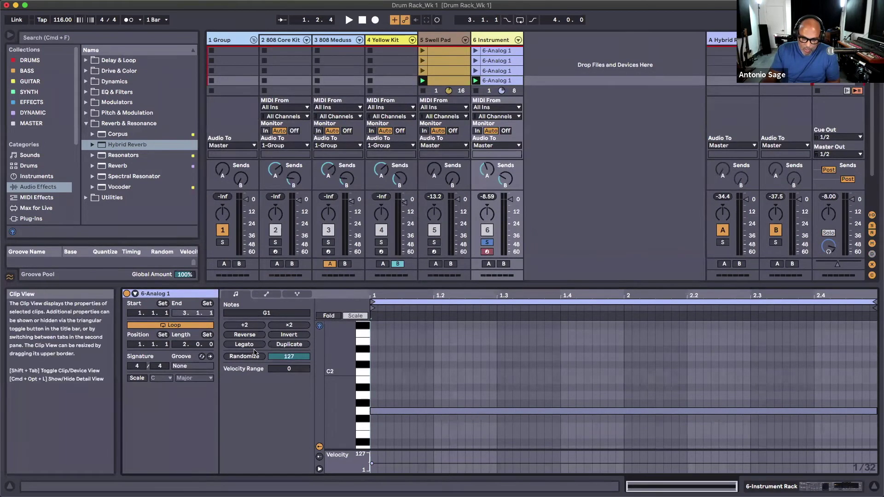
pyautogui.click(267, 295)
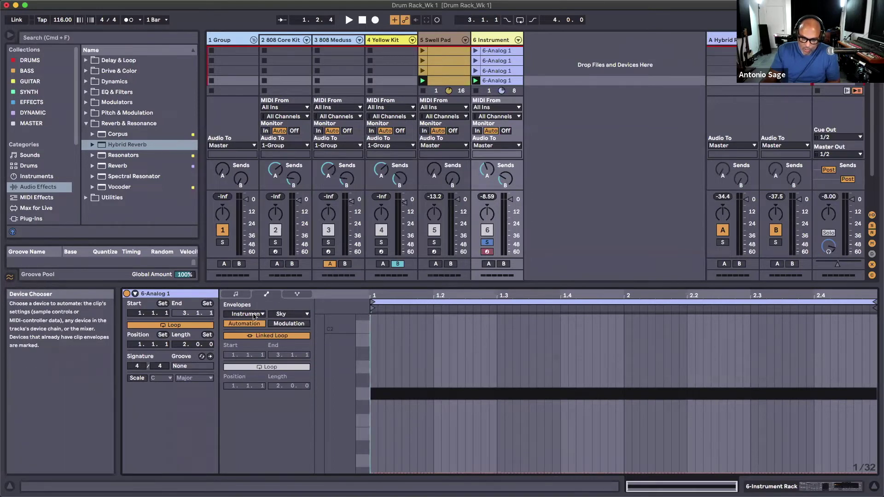
pyautogui.click(300, 316)
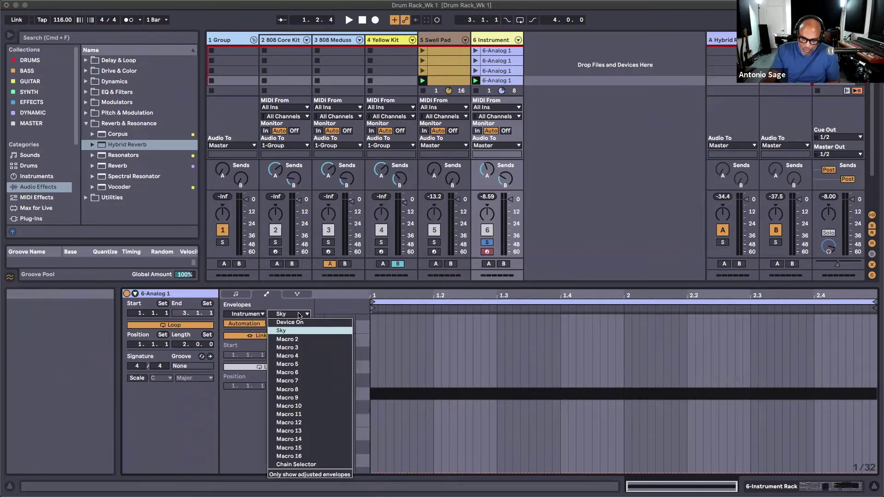
pyautogui.click(299, 317)
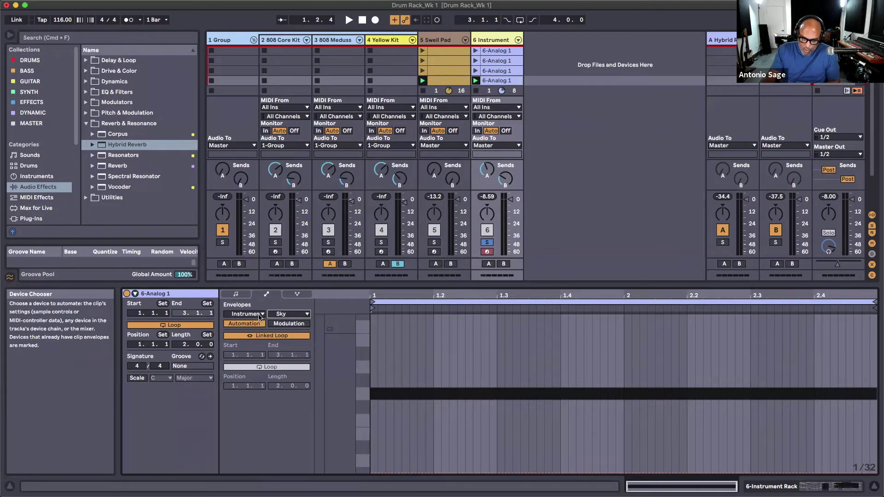
pyautogui.click(260, 315)
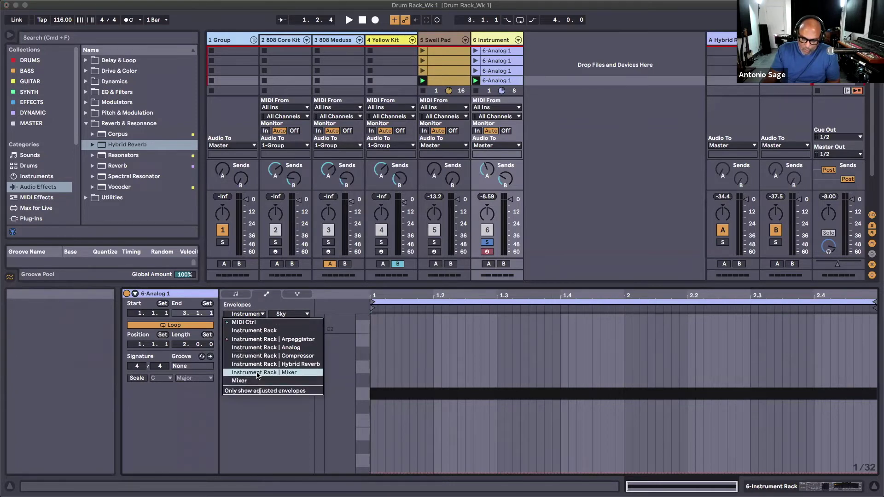
pyautogui.click(258, 314)
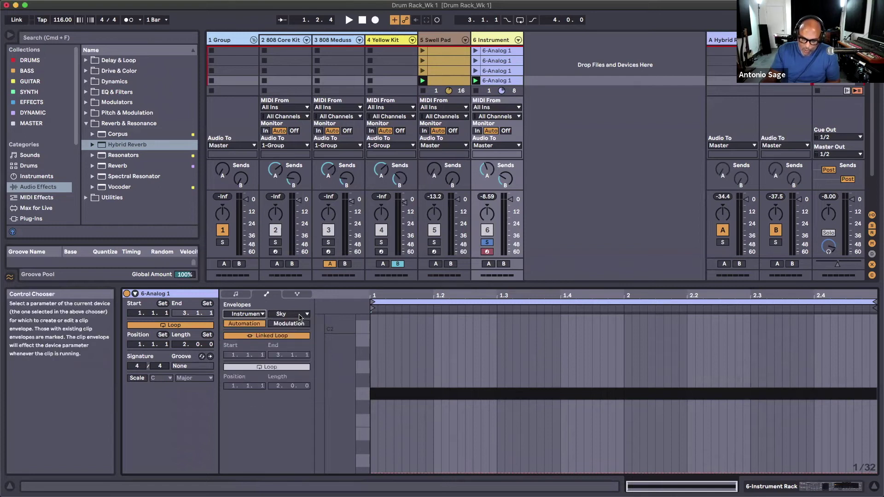
pyautogui.click(257, 314)
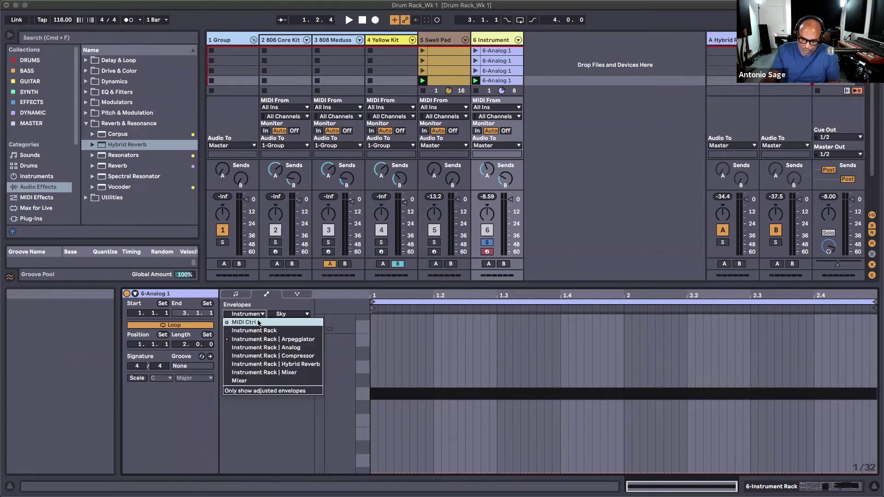
pyautogui.click(296, 306)
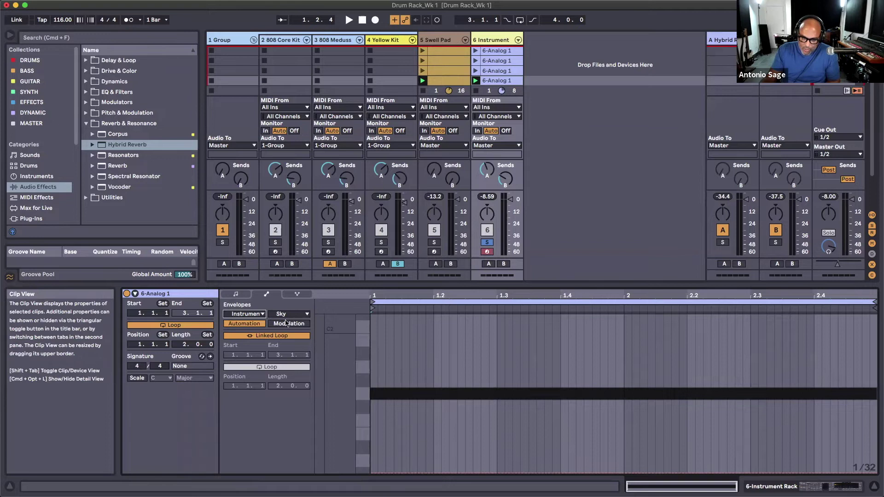
# Draw a Sky envelope ramp from minimum at the clip's start to maximum at bar 3, and play the clip to audition it
pyautogui.click(375, 474)
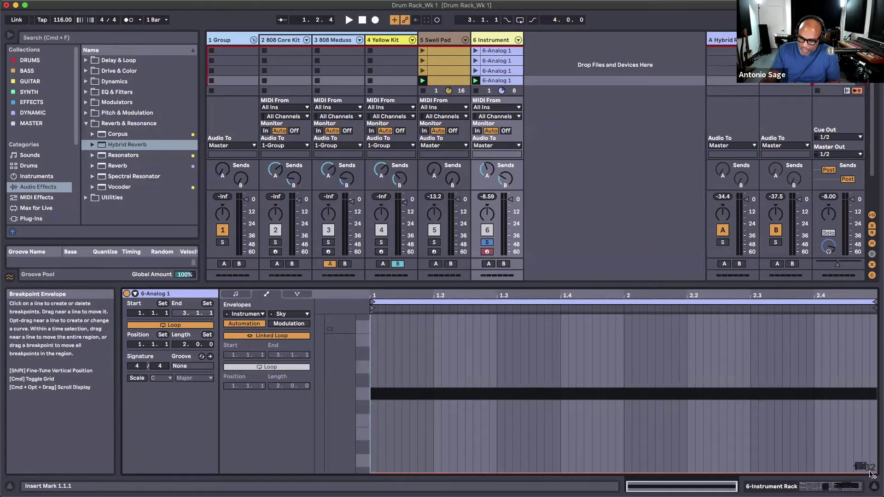
pyautogui.moveTo(869, 474); pyautogui.dragTo(814, 314)
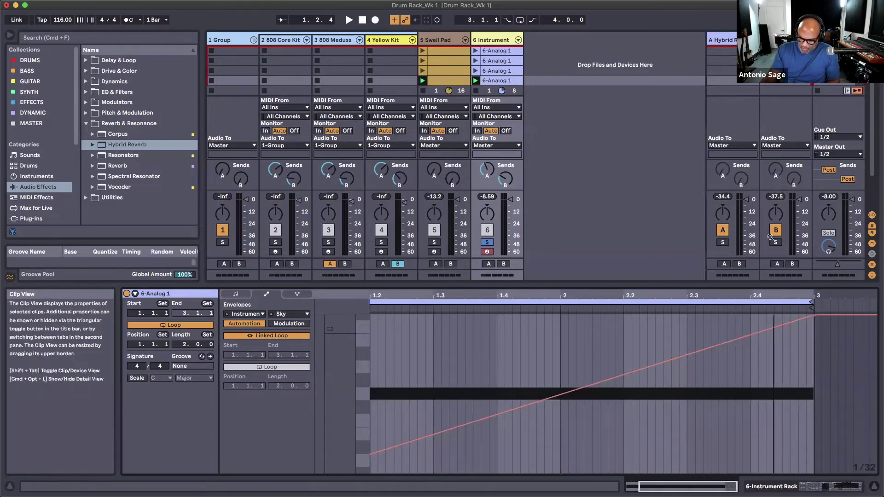
pyautogui.click(476, 81)
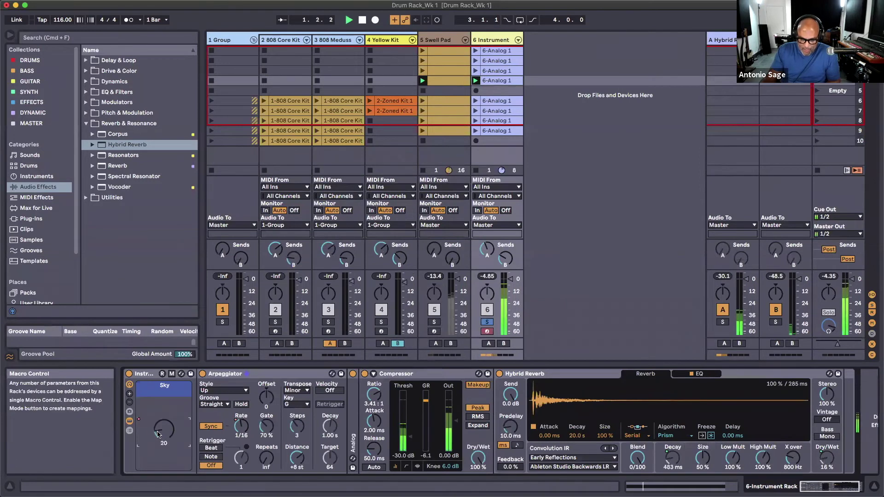
pyautogui.moveTo(164, 438)
pyautogui.mouseDown()
pyautogui.moveTo(164, 412)
pyautogui.moveTo(164, 454)
pyautogui.mouseUp()
pyautogui.press('space')
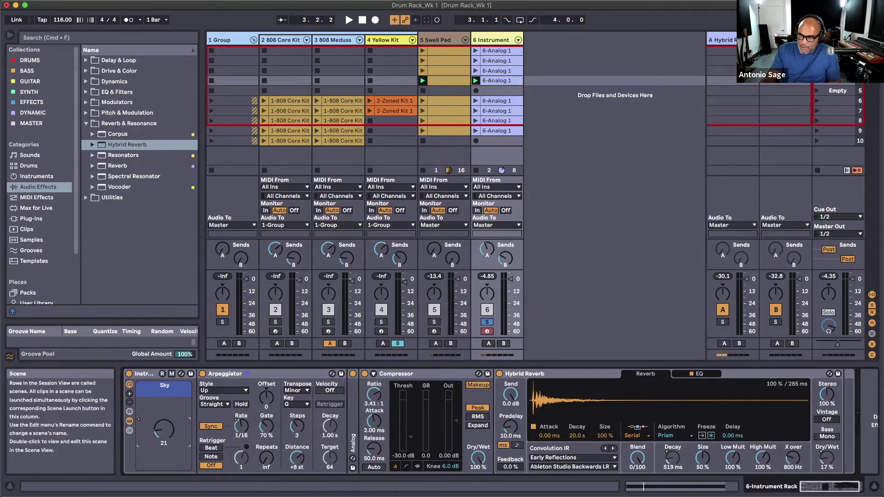
# Audition the soloed Instrument track by launching the scenes in order from scene 1 to scene 6
pyautogui.click(817, 51)
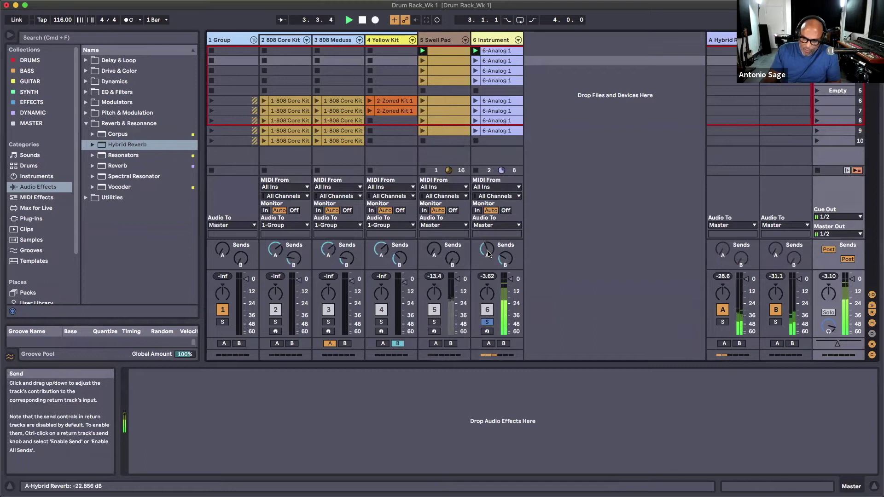
pyautogui.click(817, 61)
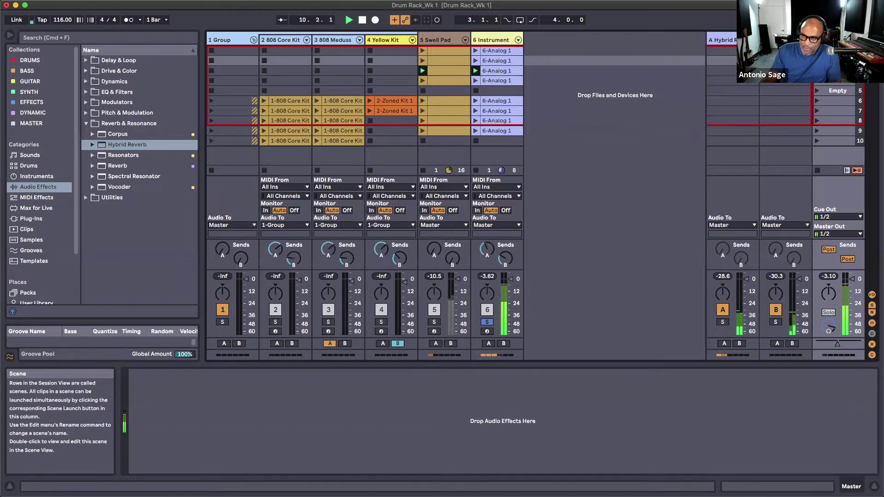
pyautogui.click(615, 80)
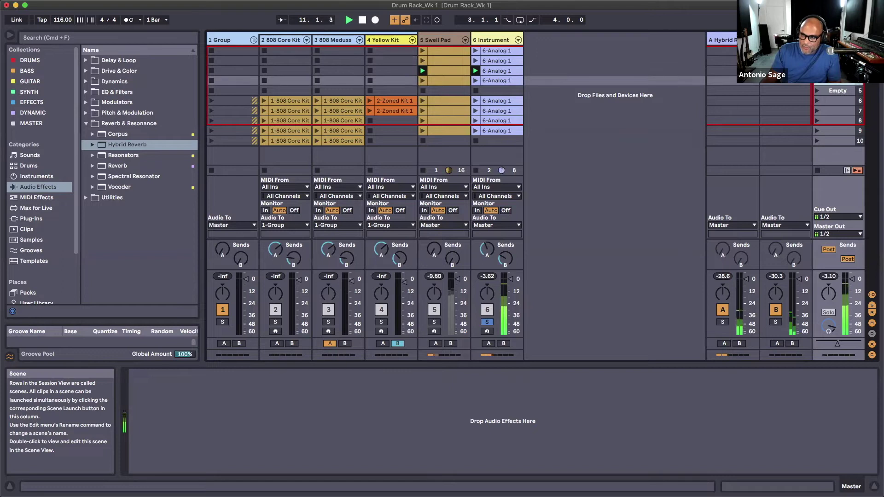
pyautogui.click(817, 80)
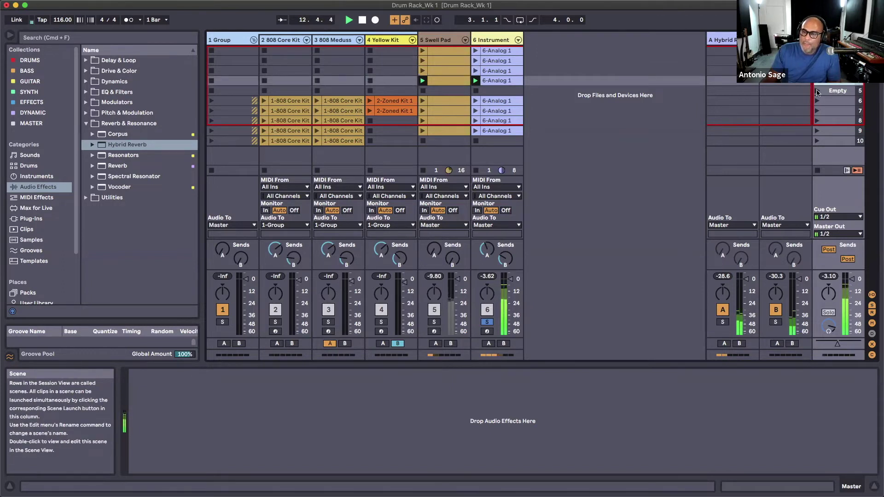
pyautogui.click(817, 92)
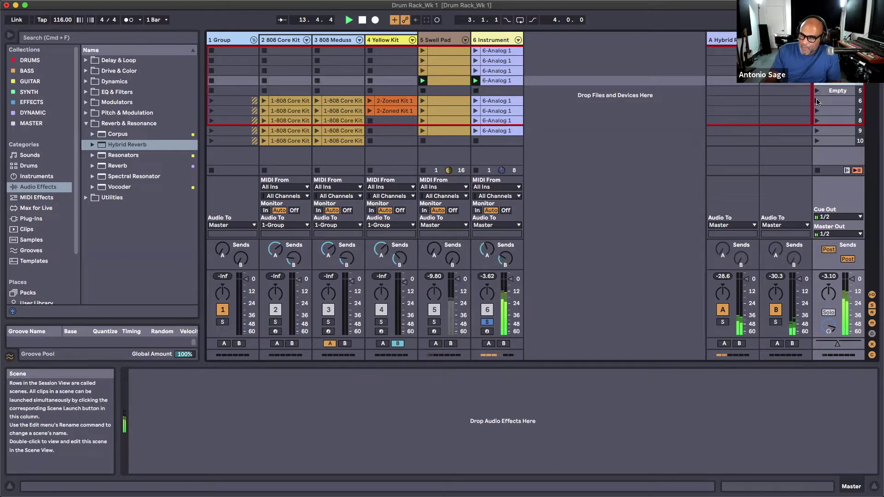
pyautogui.click(817, 103)
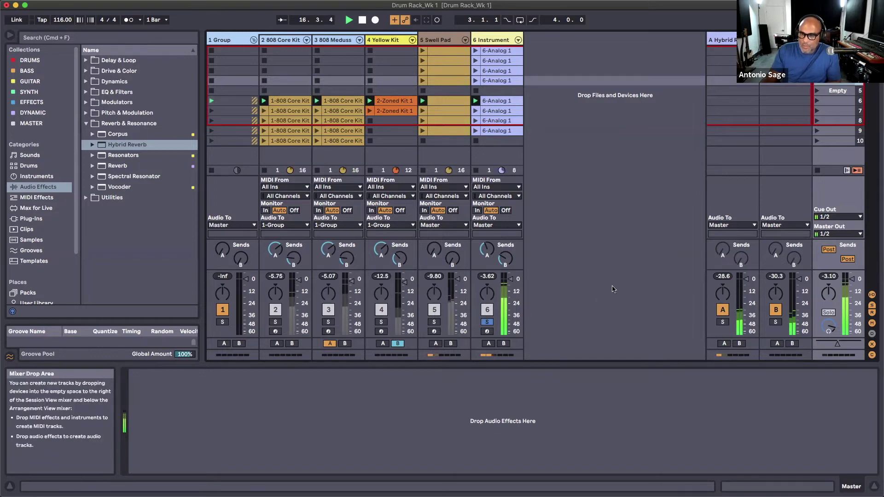
# Turn off solo on the Instrument track and play the scenes again in order from scene 1 to scene 6
pyautogui.click(487, 322)
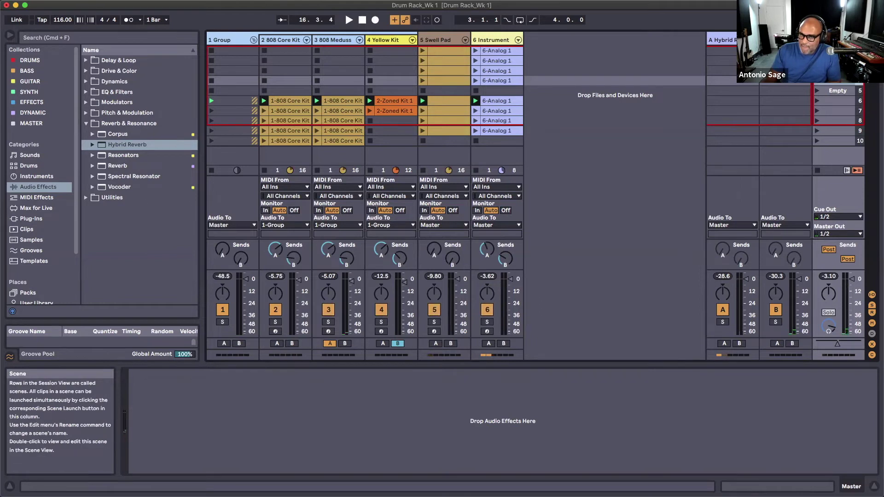
pyautogui.click(817, 51)
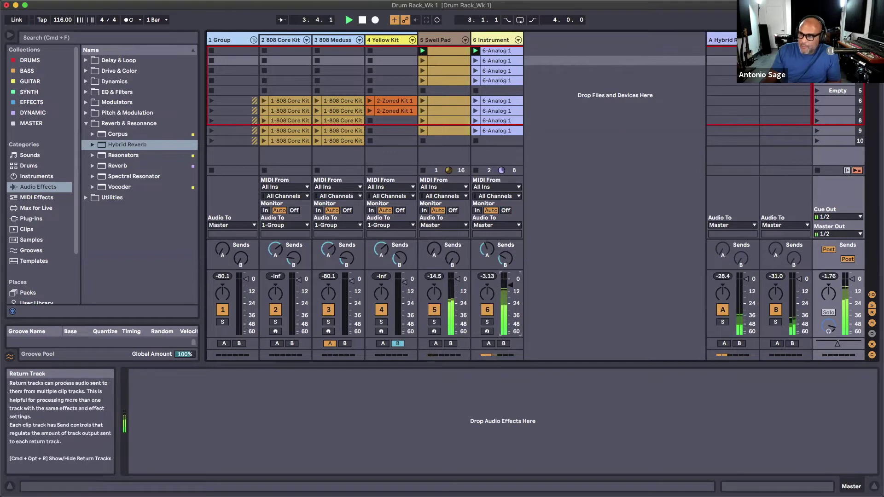
pyautogui.click(817, 60)
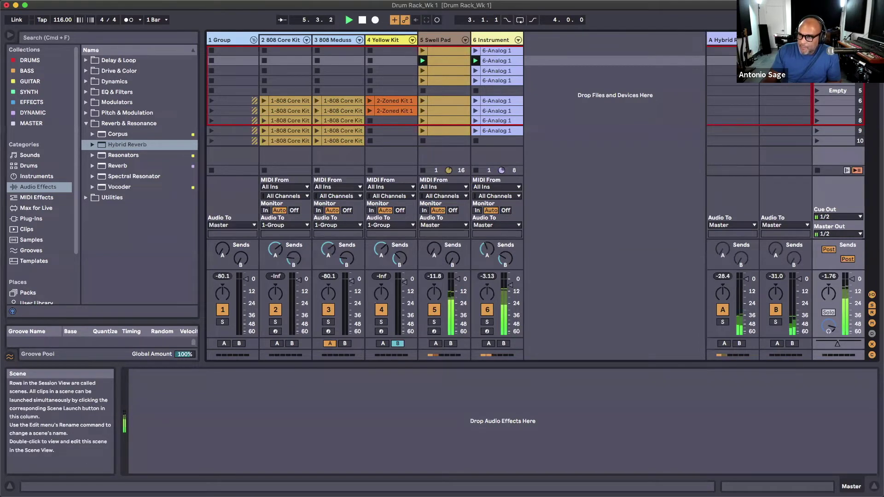
pyautogui.click(833, 71)
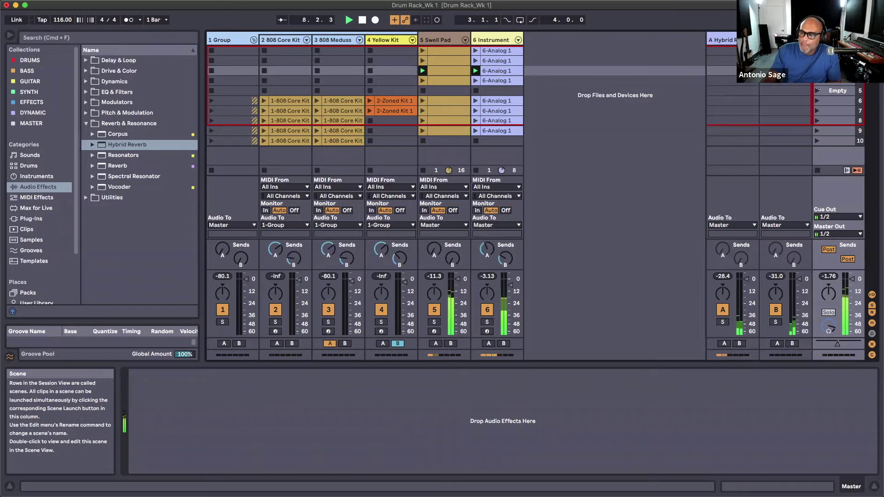
pyautogui.click(833, 81)
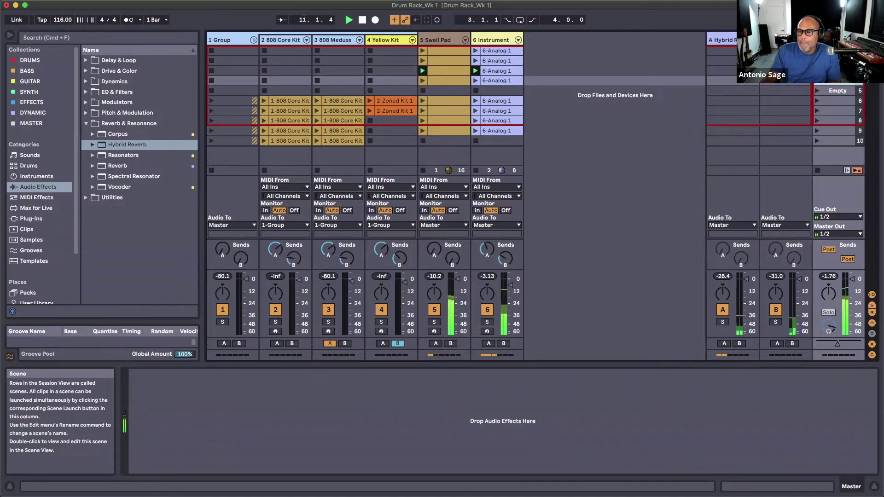
pyautogui.click(830, 90)
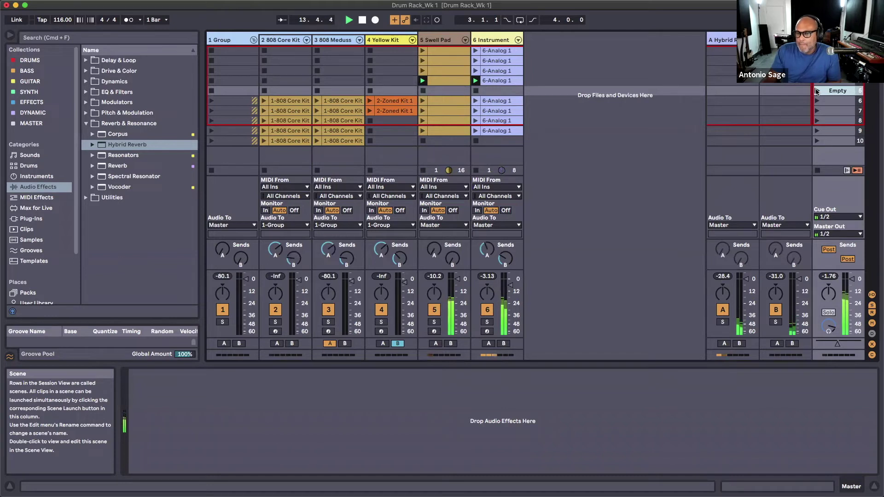
pyautogui.click(817, 101)
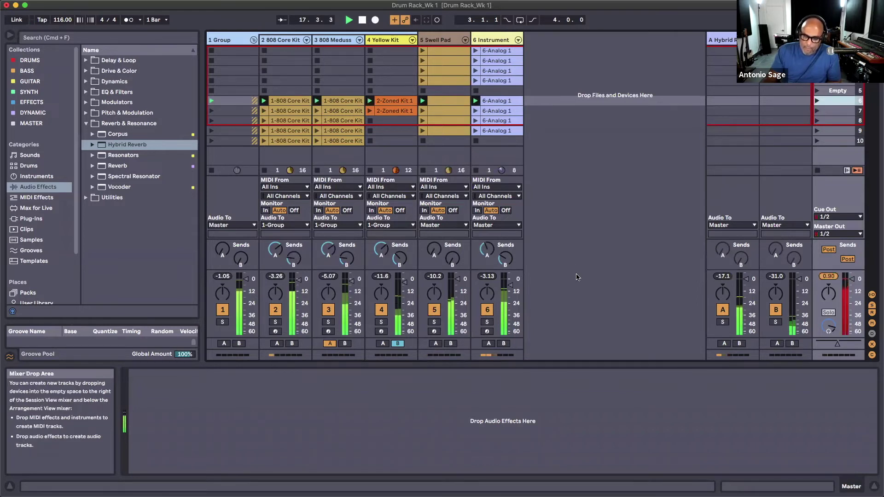
# Continue the playthrough with all tracks by launching scene 7 and scene 8
pyautogui.click(816, 111)
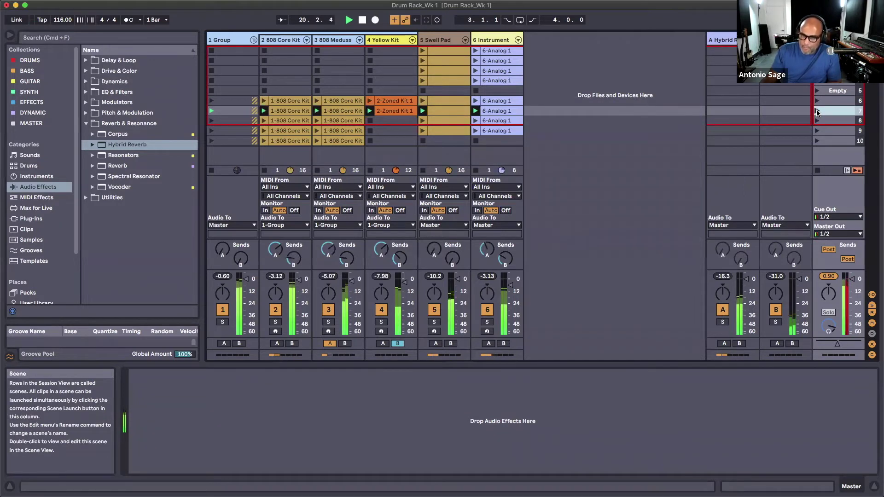
pyautogui.click(817, 120)
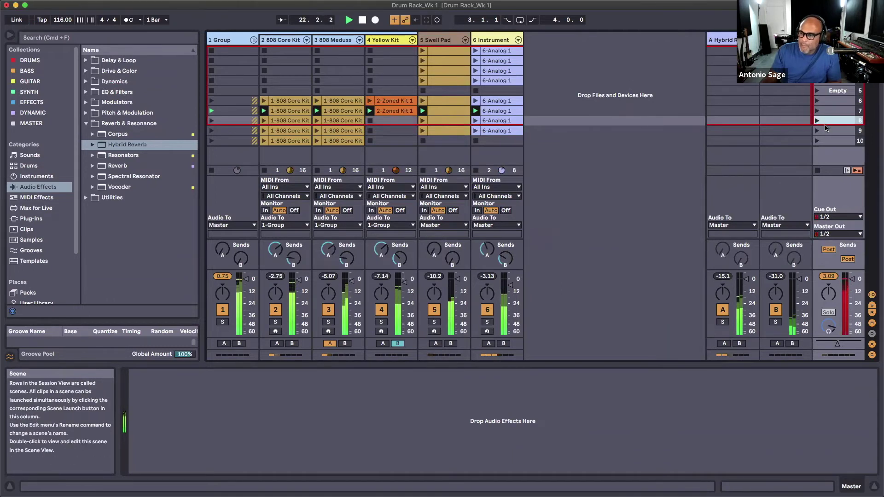
pyautogui.click(825, 132)
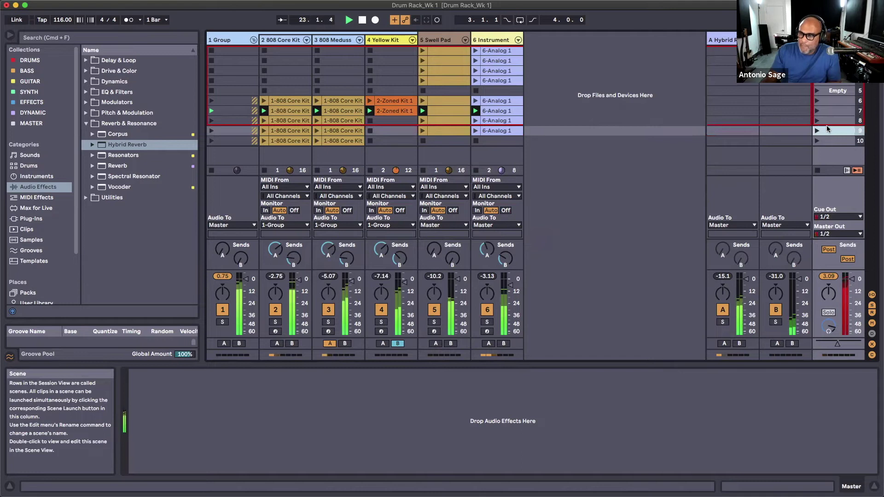
pyautogui.click(816, 121)
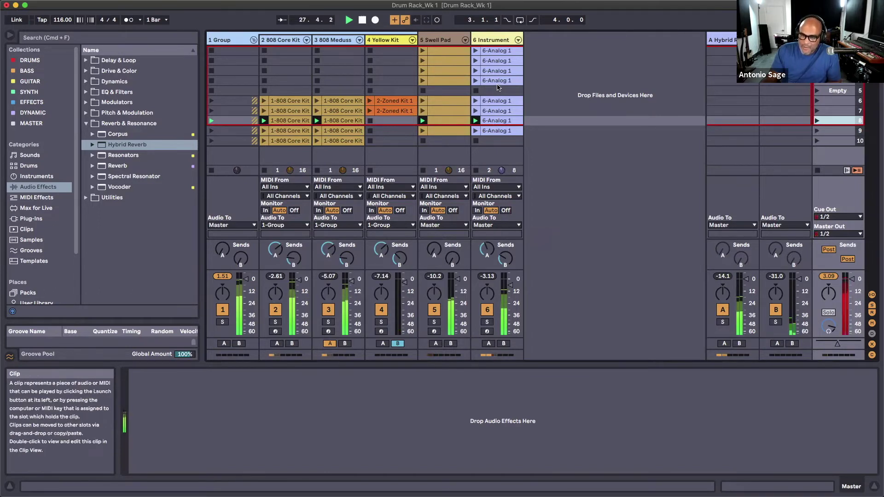
# Copy the Instrument track's scene 4 clip with the Sky ramp into its scene 9 slot, and launch scene 9
pyautogui.moveTo(494, 83); pyautogui.dragTo(492, 132)
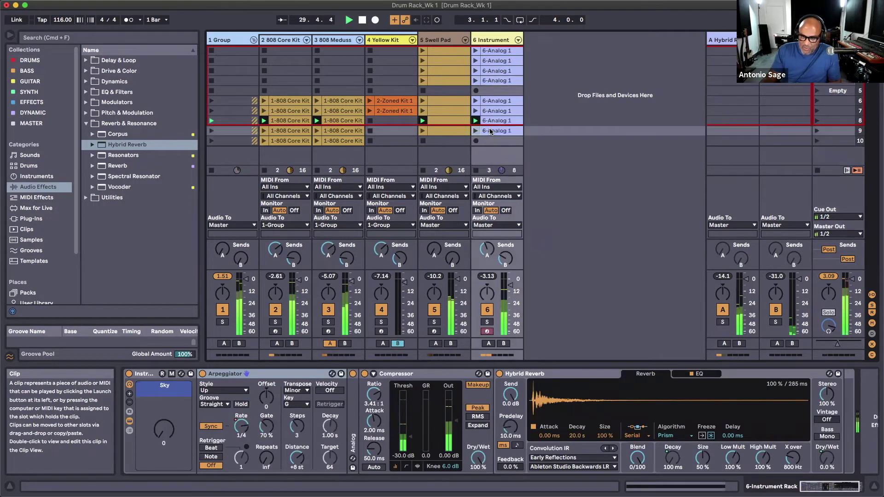
pyautogui.click(817, 132)
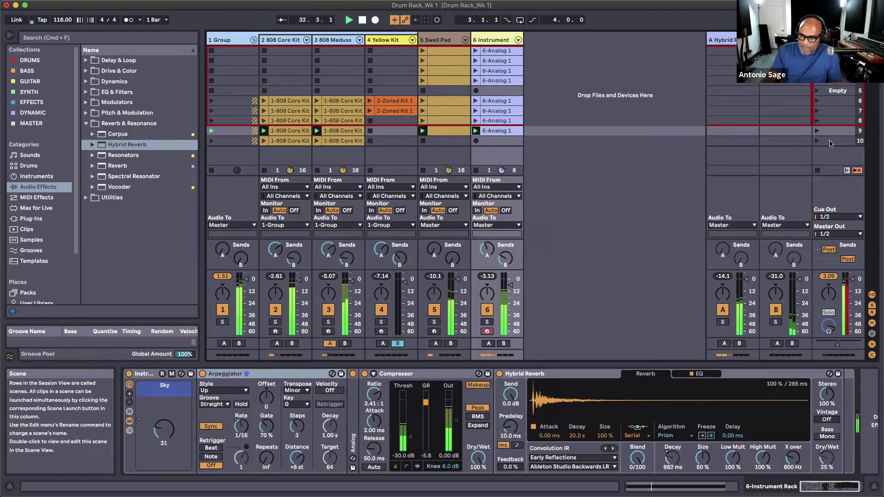
pyautogui.click(826, 142)
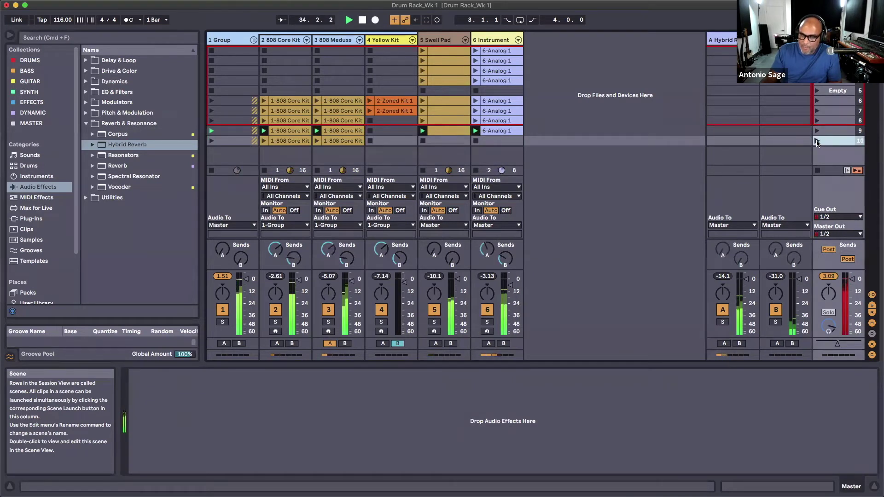
# Open the Instrument track's scene 9 clip and show its Instrument Rack envelope for the Sky macro, keeping the clip loop on
pyautogui.click(490, 133)
pyautogui.hotkey('shift', 'Tab')
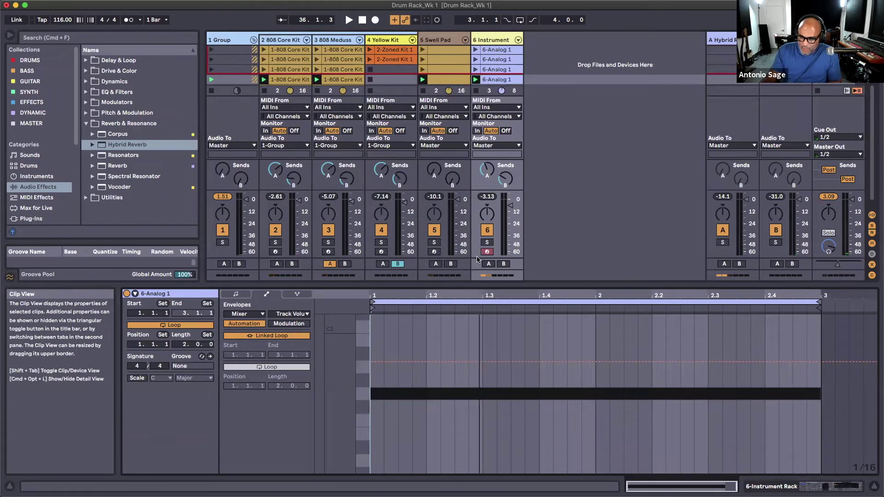
pyautogui.press('space')
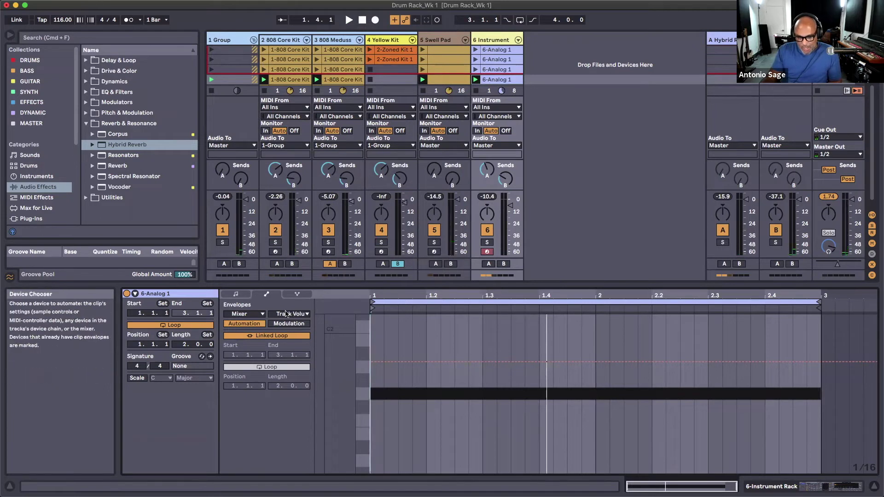
pyautogui.click(260, 315)
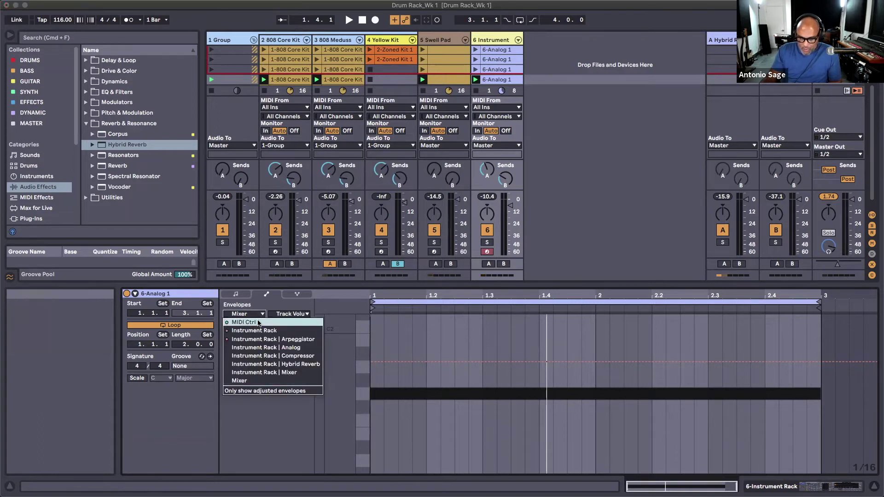
pyautogui.click(258, 332)
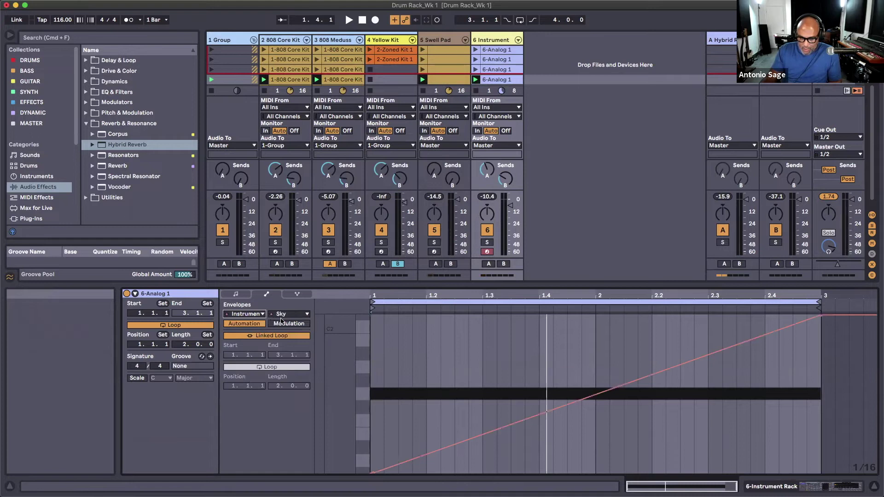
pyautogui.click(406, 298)
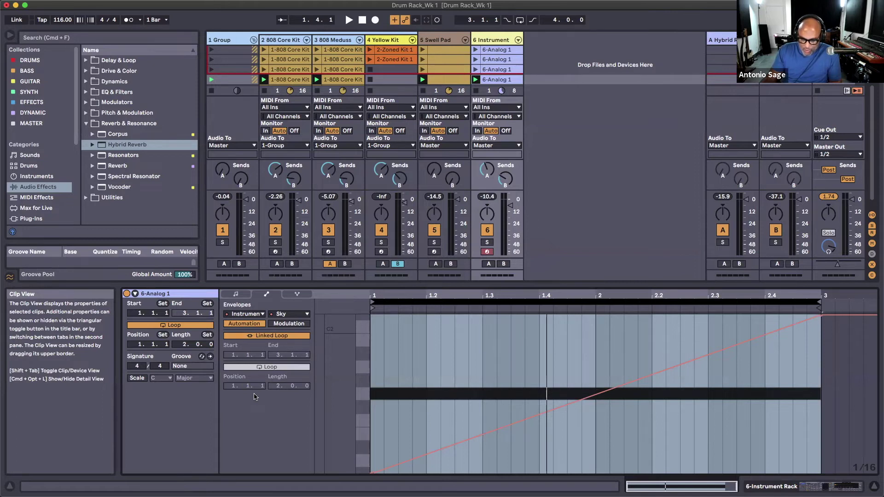
pyautogui.click(168, 325)
pyautogui.click(168, 325)
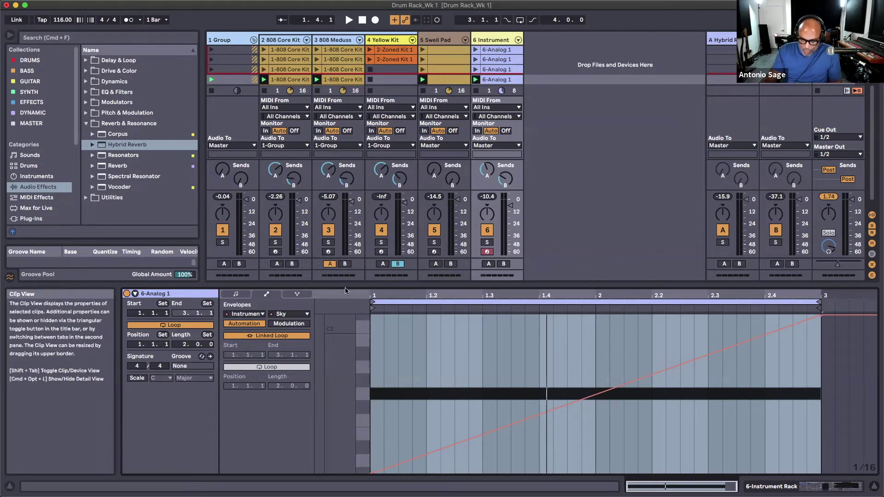
# Unlink the Sky envelope from the clip loop and stretch its upward ramp so it peaks just past bar 6
pyautogui.click(266, 336)
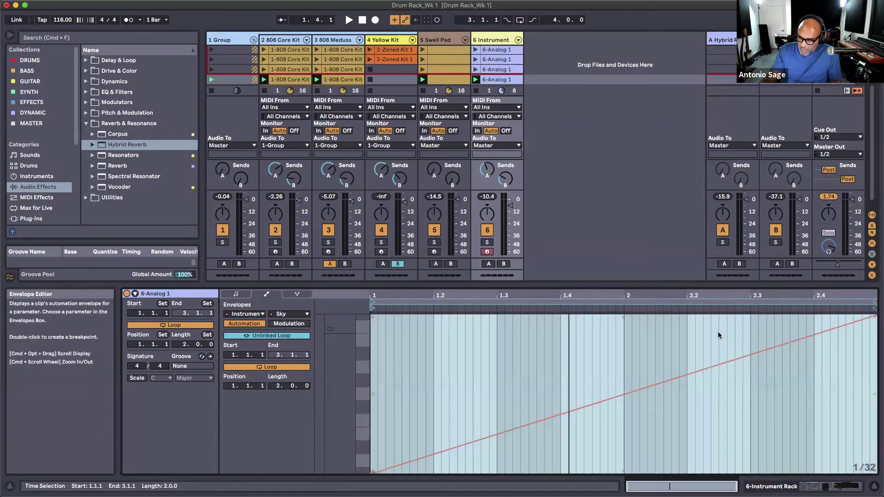
pyautogui.click(717, 331)
pyautogui.moveTo(876, 319); pyautogui.dragTo(879, 295)
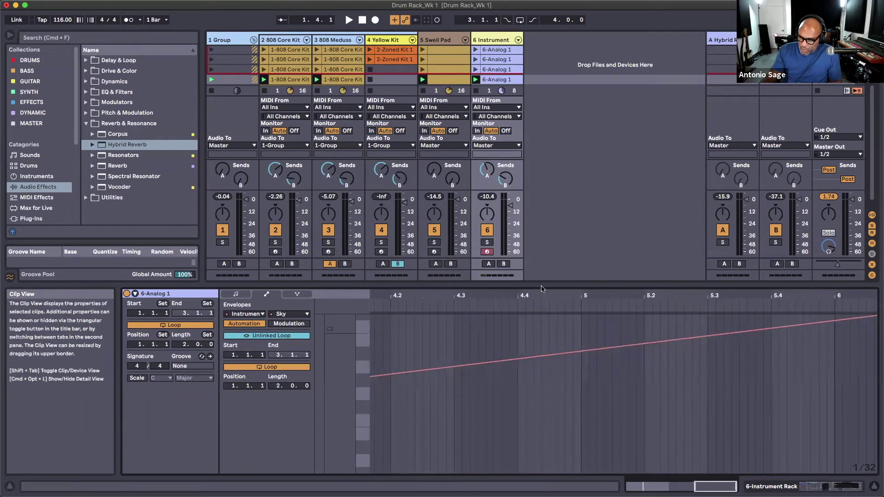
pyautogui.moveTo(532, 295); pyautogui.dragTo(563, 191)
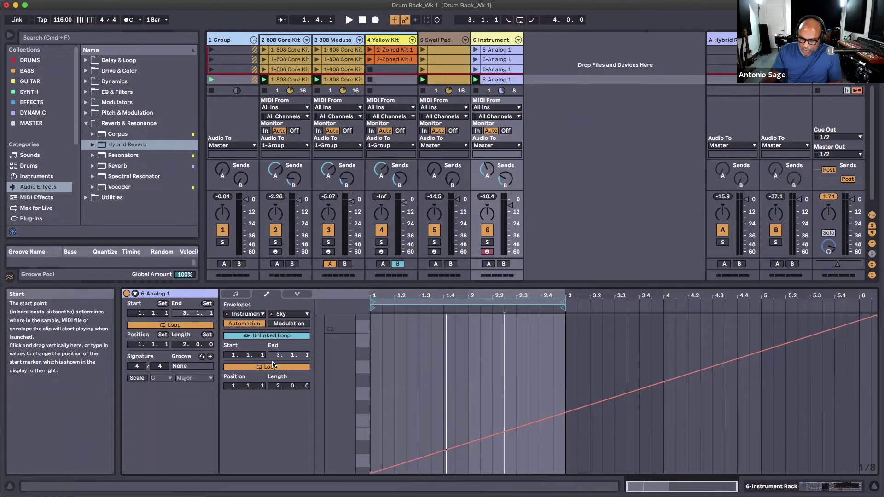
# Relink and unlink the Sky envelope, undo that toggling to restore the long ramp, and play the clip with the two-bar envelope loop
pyautogui.click(243, 336)
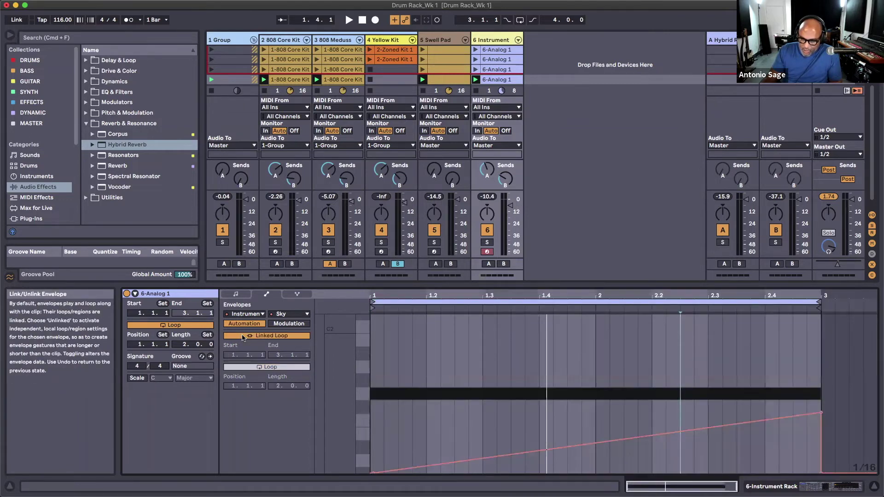
pyautogui.click(243, 337)
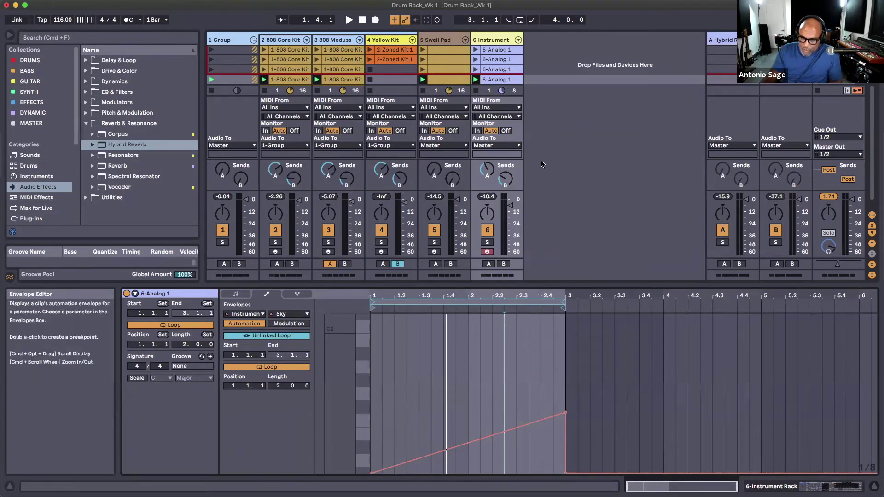
pyautogui.click(475, 79)
pyautogui.press('space')
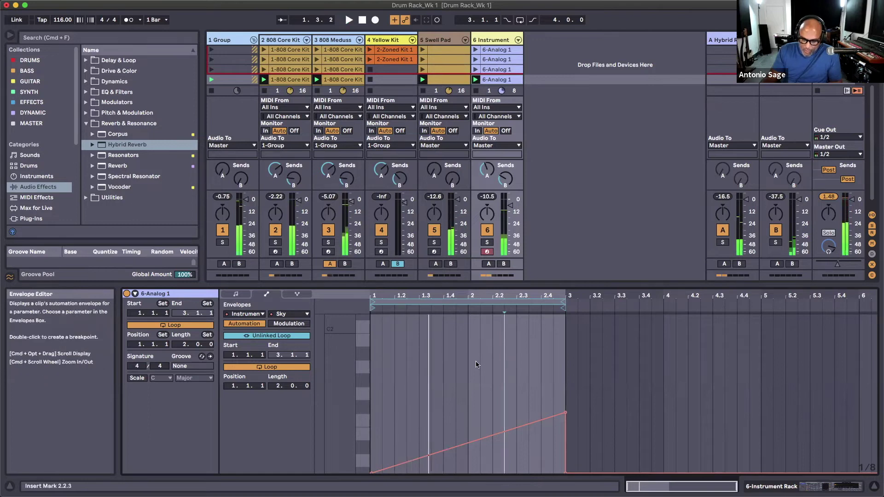
pyautogui.press('super+z')
pyautogui.press('super+shift+z')
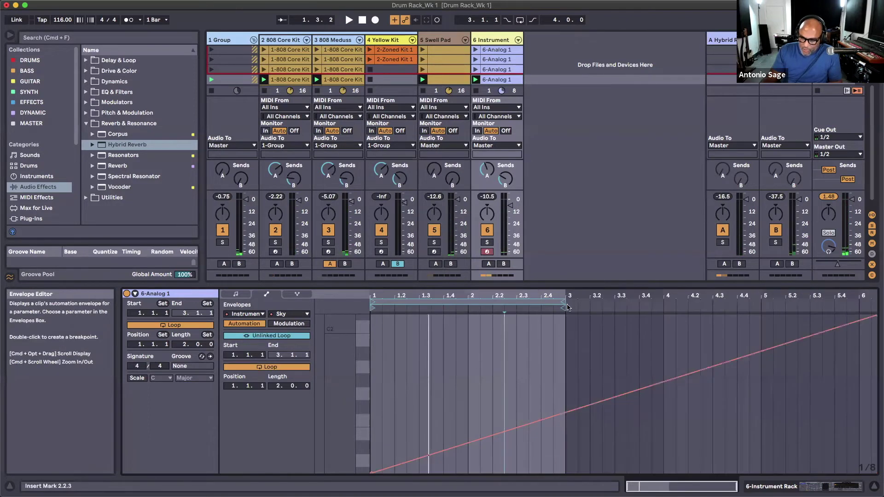
pyautogui.click(537, 301)
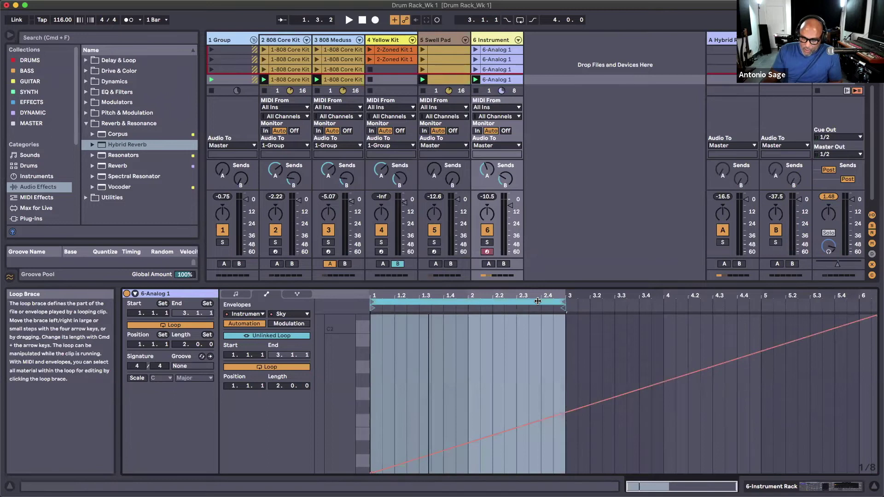
pyautogui.click(476, 80)
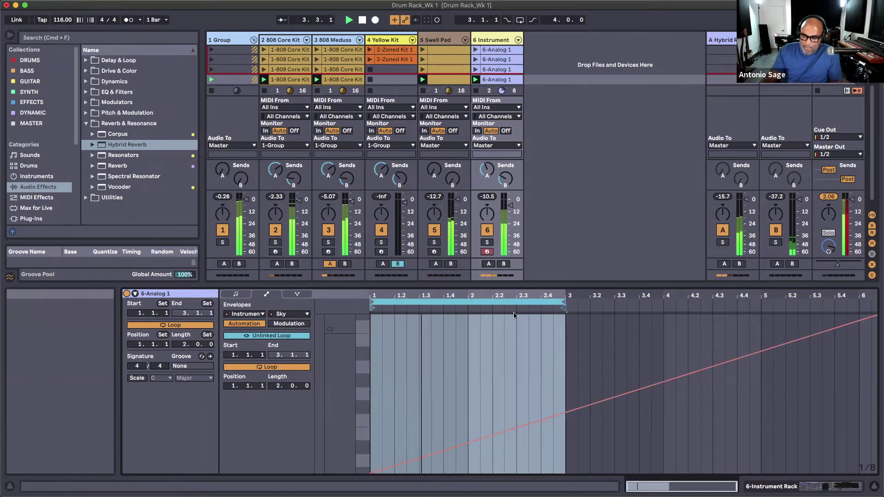
# Toggle the Sky envelope back to unlinked and extend its loop to 7 bars, ending at 8.1.1
pyautogui.click(261, 337)
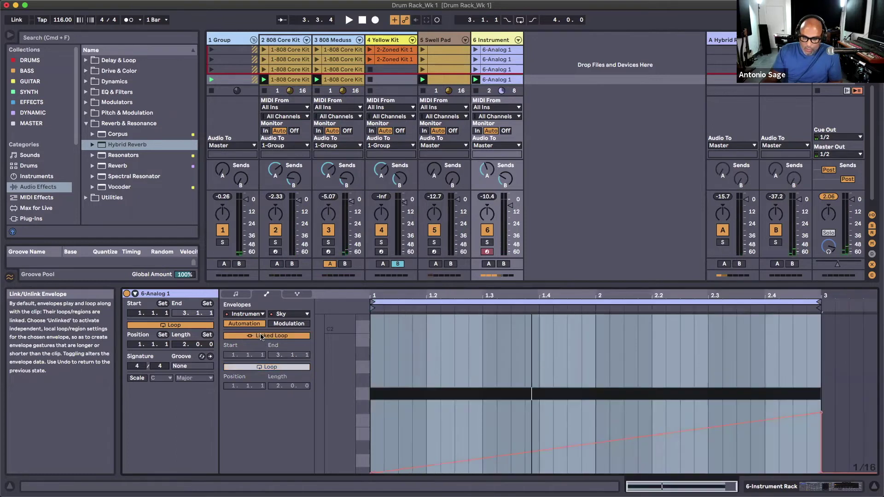
pyautogui.click(261, 336)
pyautogui.moveTo(565, 302); pyautogui.dragTo(816, 293)
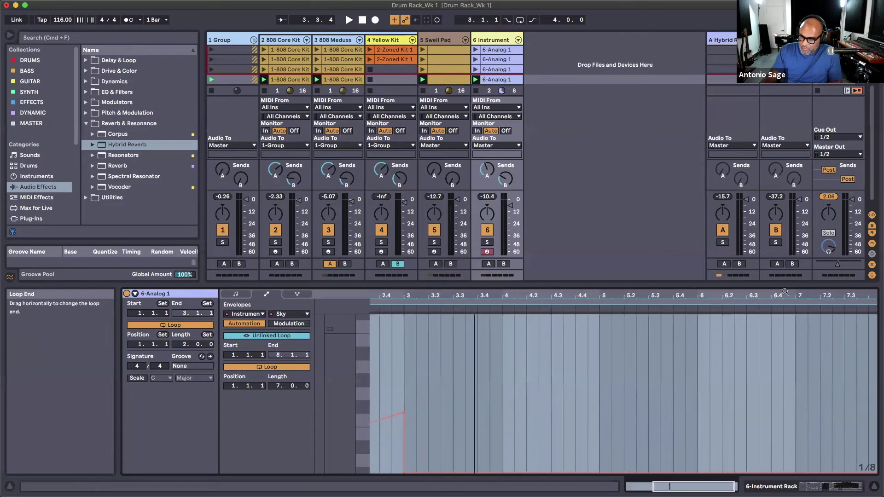
pyautogui.press('z')
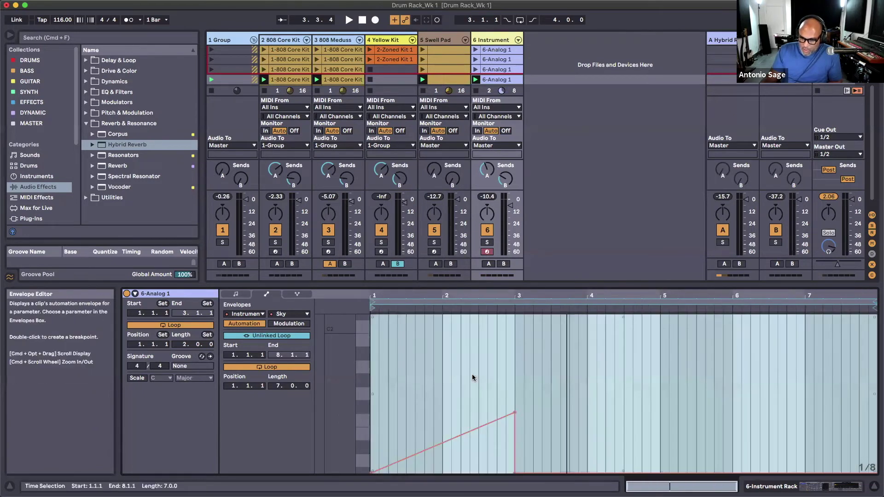
# Remove the envelope's drop at bar 3 and move the ramp's peak to maximum at the loop end, bar 8
pyautogui.click(487, 394)
pyautogui.click(515, 473)
pyautogui.moveTo(516, 418); pyautogui.dragTo(872, 318)
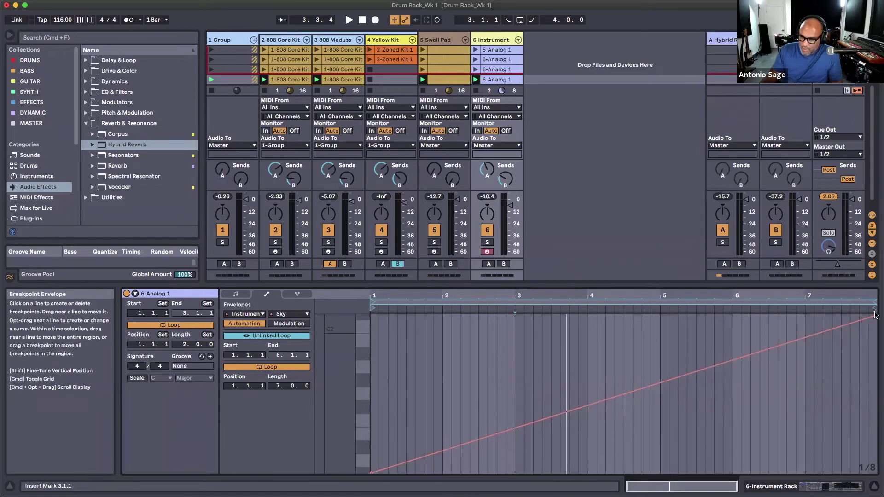
# Play the clip with the Instrument track's devices shown to watch the Sky macro move, and launch scene 10
pyautogui.click(495, 80)
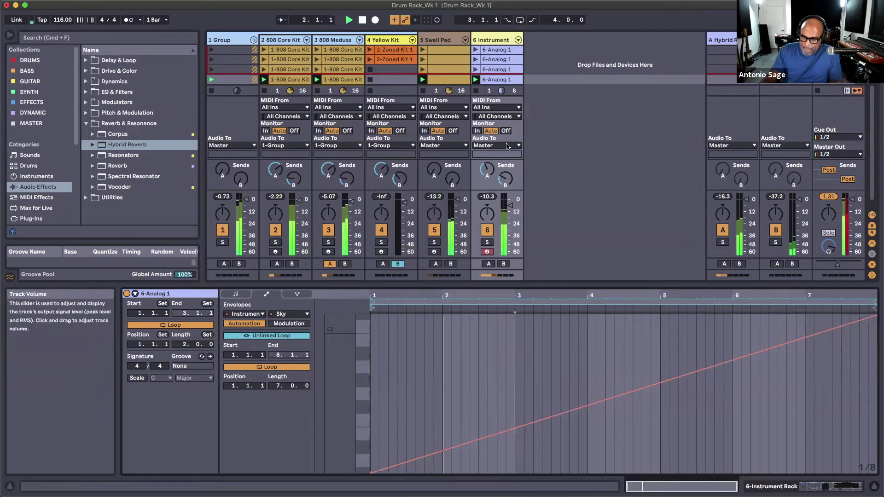
pyautogui.doubleClick(497, 40)
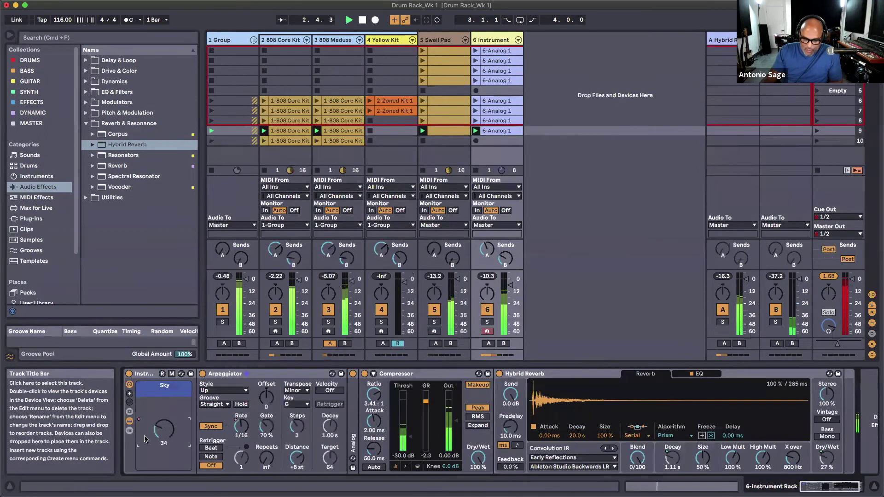
pyautogui.click(817, 142)
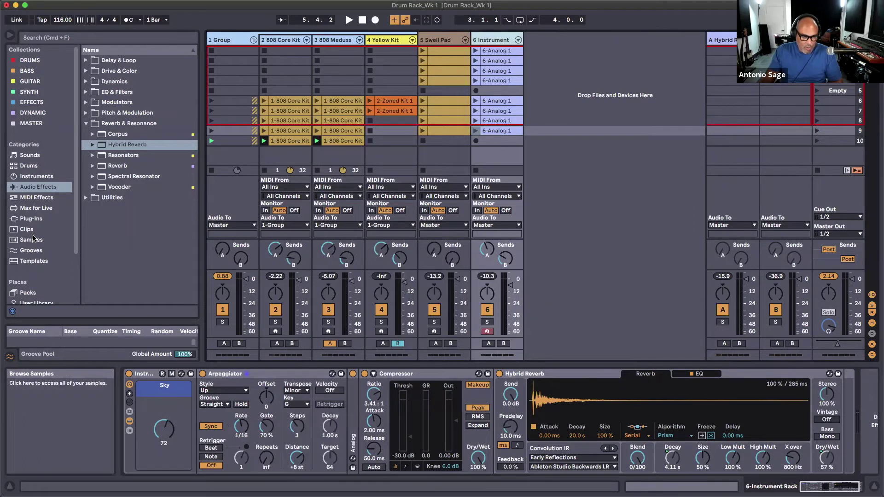
# Browse the Sounds category, collapse the Pad folder, and expand the Bass folder to its presets
pyautogui.click(37, 176)
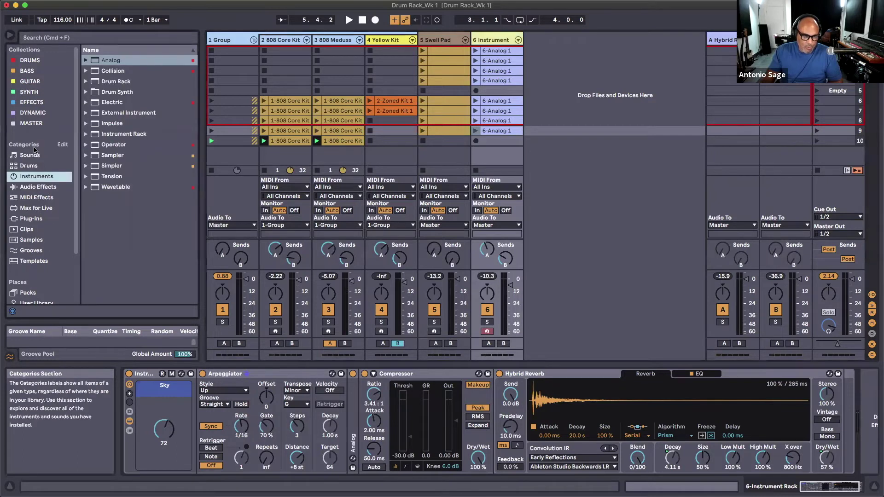
pyautogui.click(29, 156)
pyautogui.rightClick(138, 203)
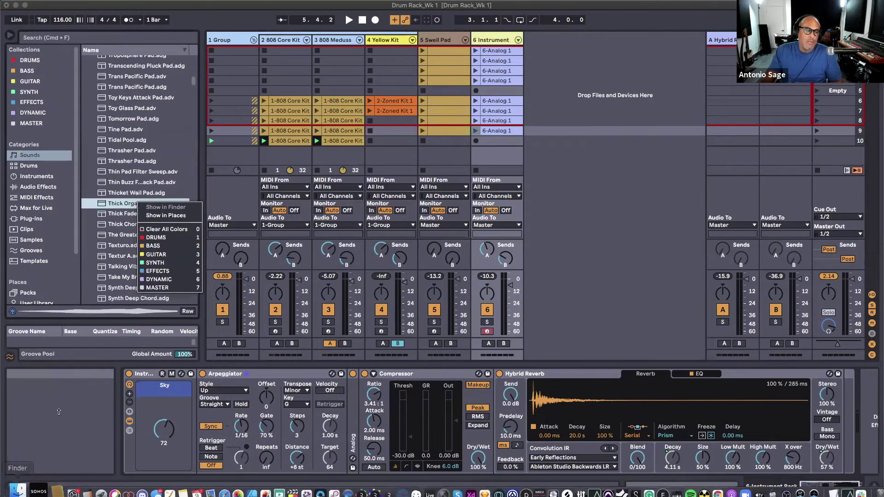
pyautogui.press('Escape')
pyautogui.moveTo(194, 83); pyautogui.dragTo(205, 54)
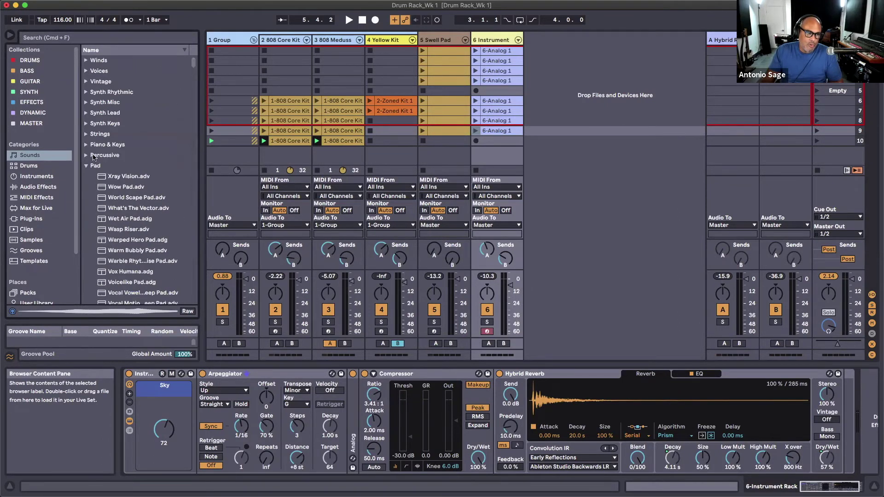
pyautogui.click(86, 167)
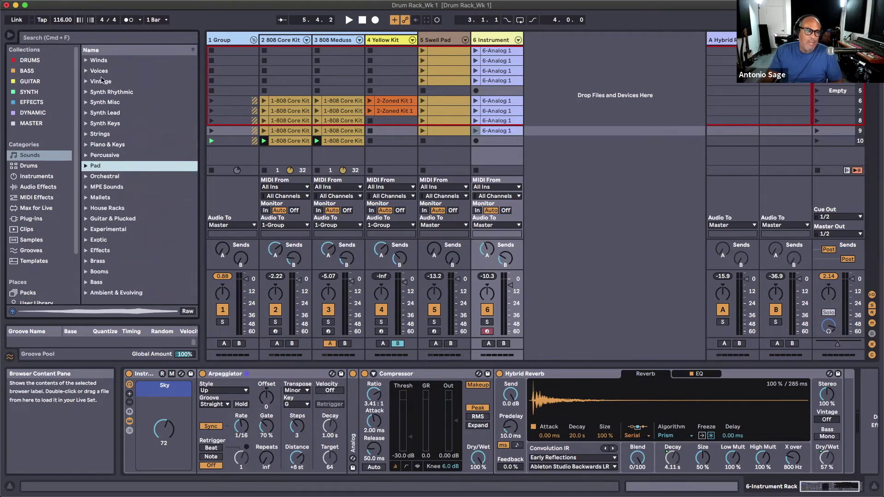
pyautogui.click(85, 282)
pyautogui.scroll(-20, 149, 235)
pyautogui.scroll(5, 147, 222)
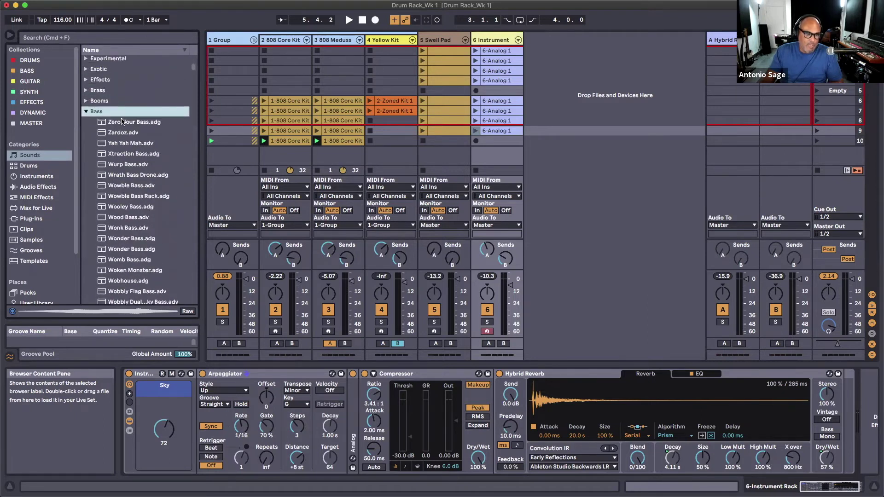
# Audition the Bass presets one after another from Zero Hour Bass down to Wobhouse
pyautogui.press('Down')
pyautogui.press('Down')
pyautogui.press('Down')
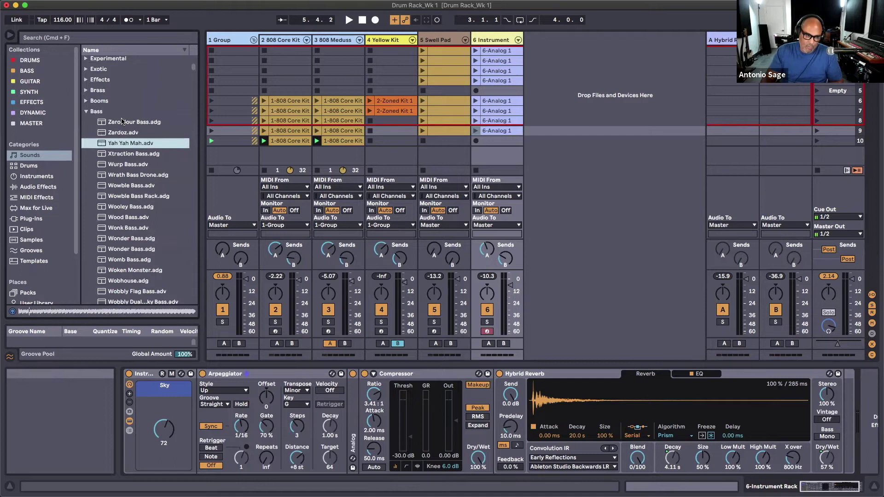
pyautogui.press('Down')
pyautogui.press('Down')
pyautogui.press('Down')
pyautogui.press('Down')
pyautogui.press('Down')
pyautogui.press('Down')
pyautogui.press('Down')
pyautogui.press('Down')
pyautogui.press('Down')
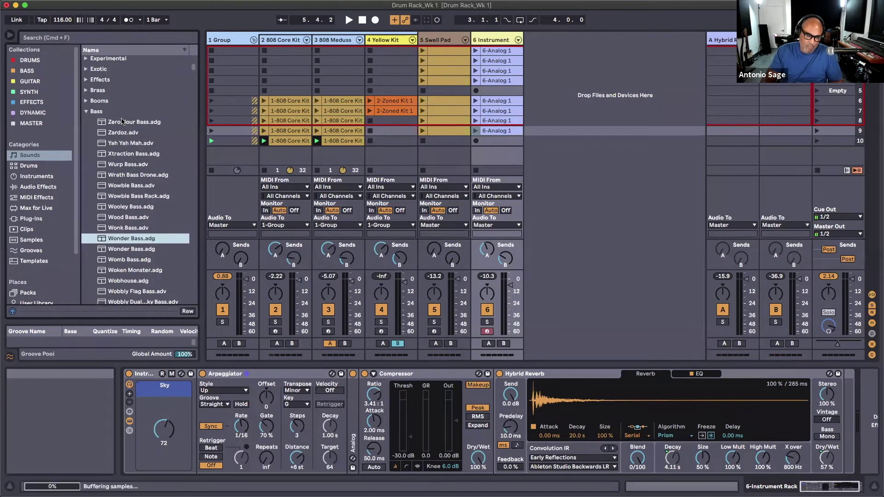
pyautogui.press('Down')
pyautogui.press('Down')
pyautogui.press('Down')
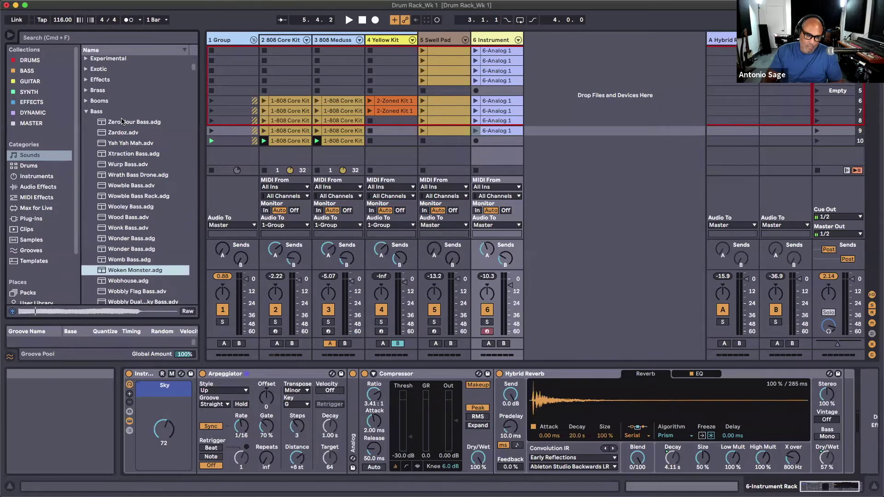
pyautogui.press('Down')
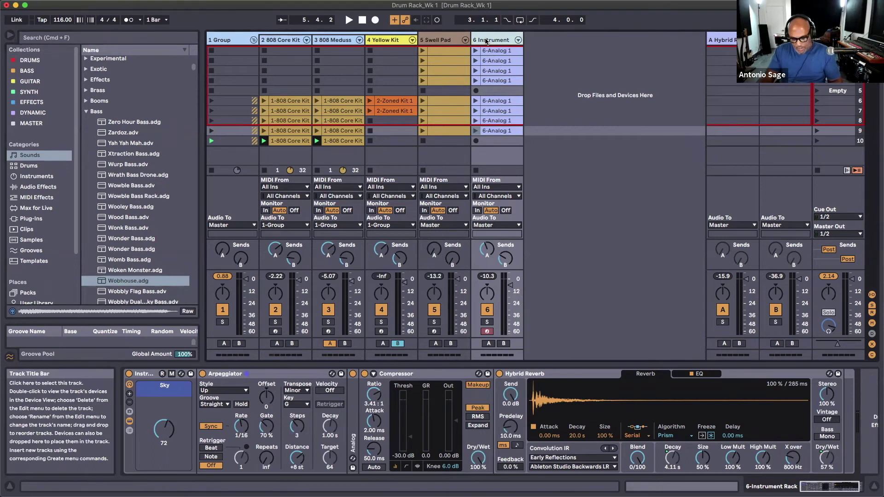
# Insert a new MIDI track after the Instrument track
pyautogui.click(121, 5)
pyautogui.moveTo(80, 4)
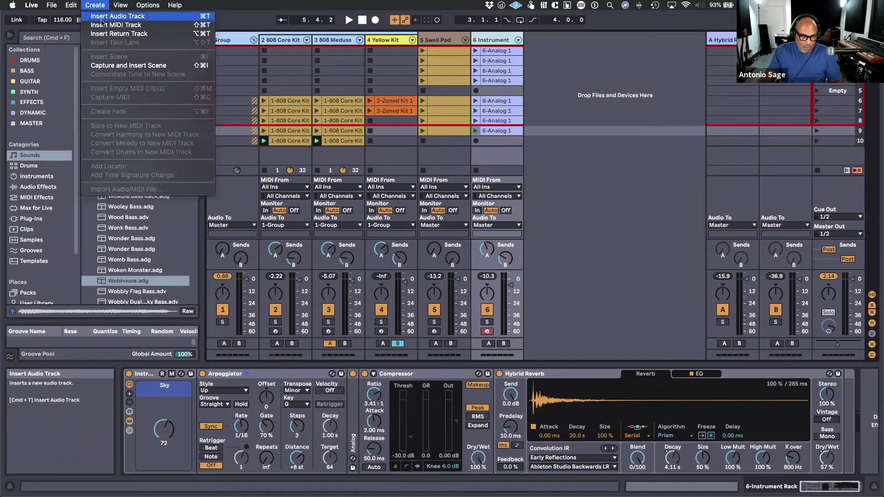
pyautogui.press('Escape')
pyautogui.press('super+shift+t')
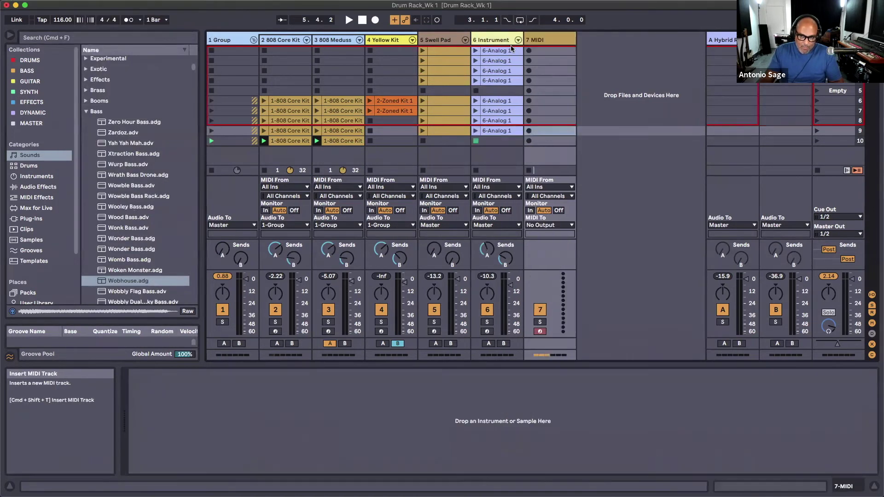
# Search the Sounds for "sub", audition the Bass presets, and load the lower SubEsque Bass preset onto the new MIDI track
pyautogui.click(41, 38)
pyautogui.write('sub')
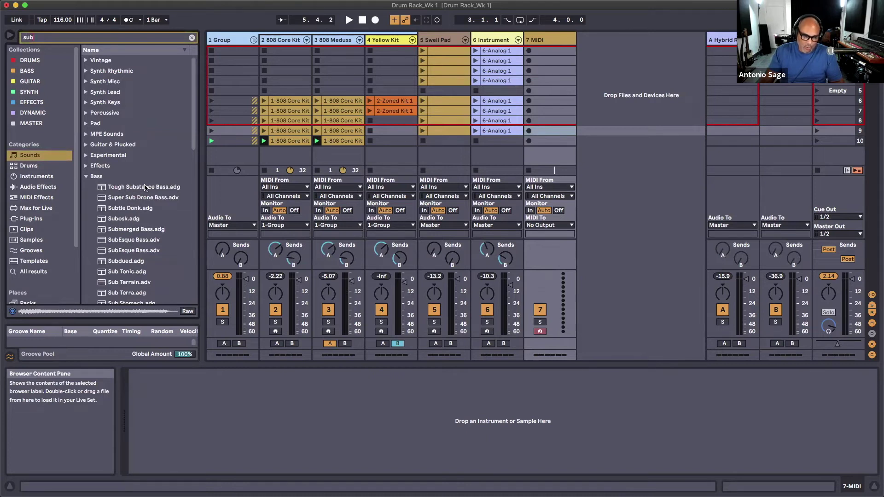
pyautogui.press('Down')
pyautogui.press('Down')
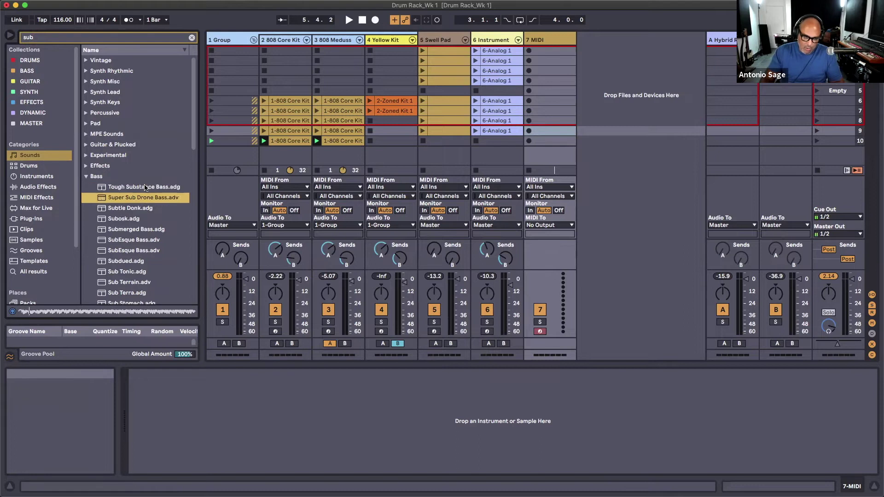
pyautogui.press('Down')
pyautogui.press('Down')
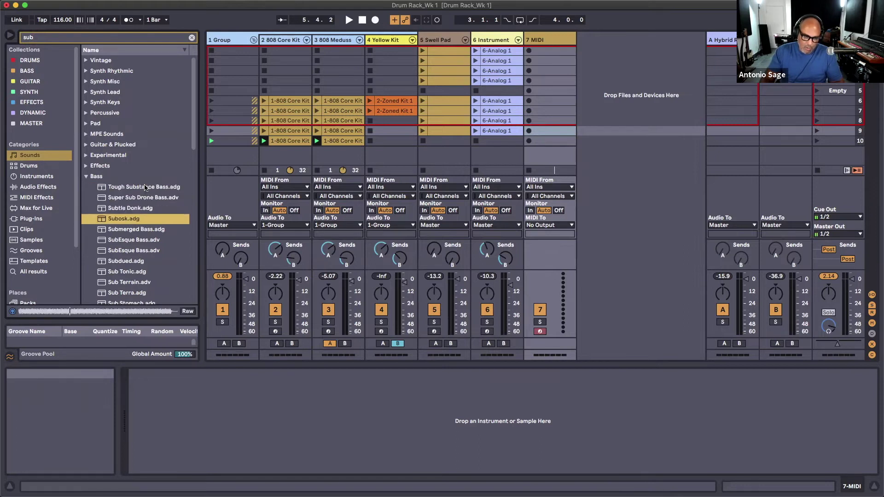
pyautogui.press('Down')
pyautogui.press('Down')
pyautogui.press('Down')
pyautogui.press('Down')
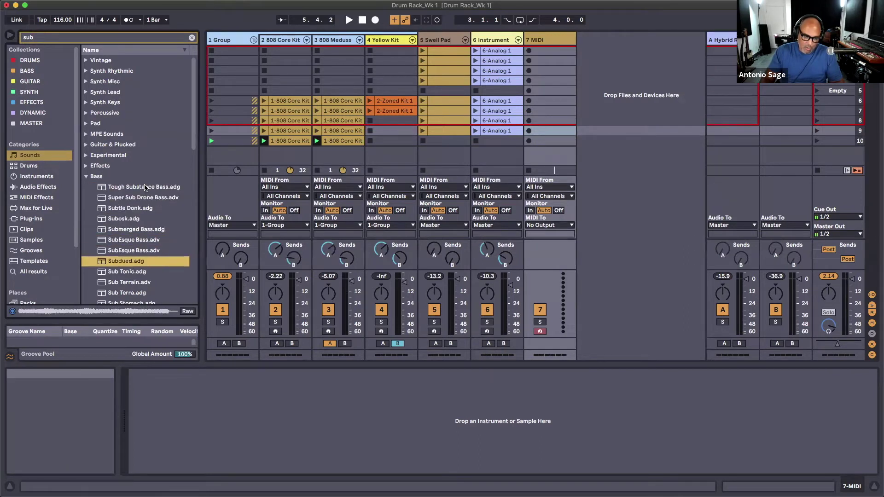
pyautogui.press('Up')
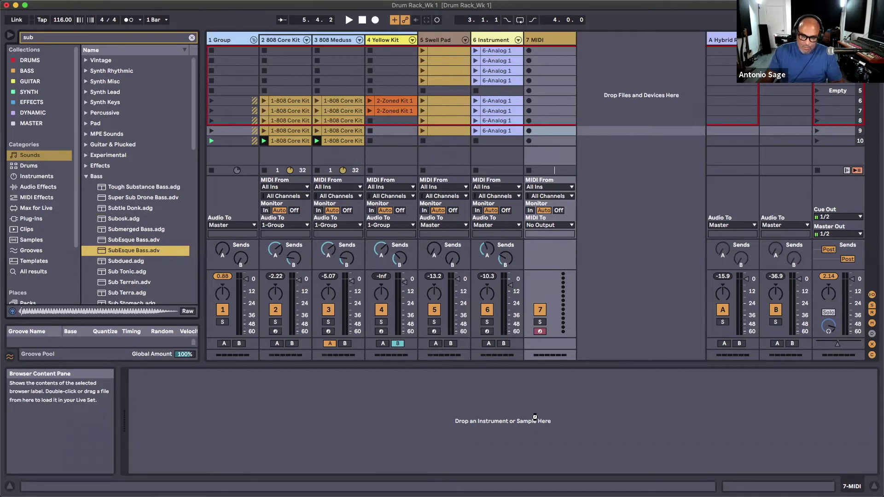
pyautogui.moveTo(533, 421); pyautogui.dragTo(533, 420)
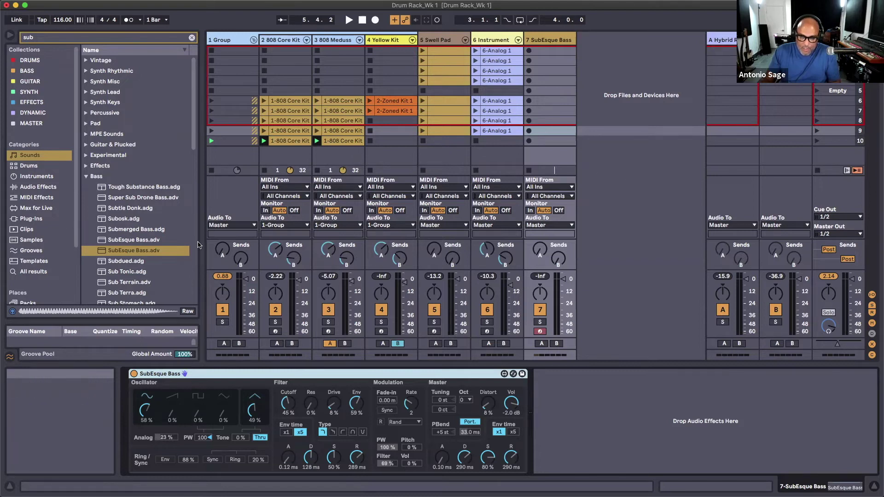
# Audition the Bass presets from Subdued onward and replace the track's instrument with Sub Tonic
pyautogui.scroll(-3, 133, 238)
pyautogui.click(126, 233)
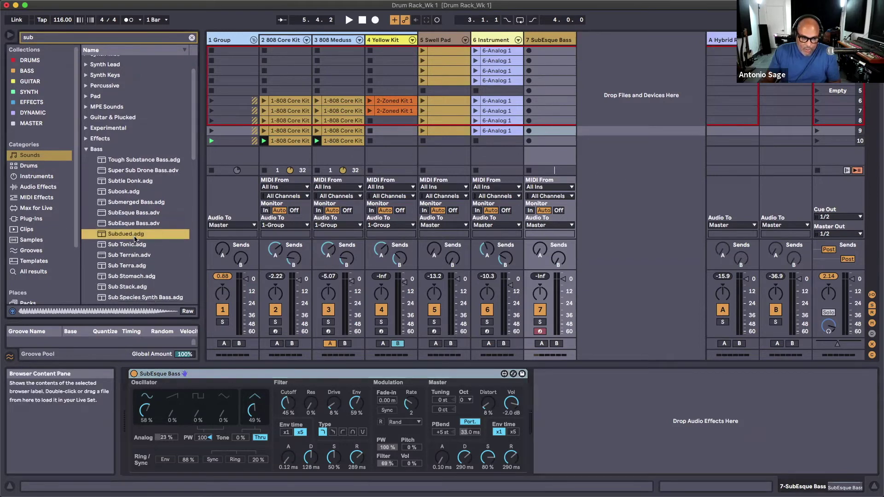
pyautogui.press('Down')
pyautogui.press('Down')
pyautogui.press('Up')
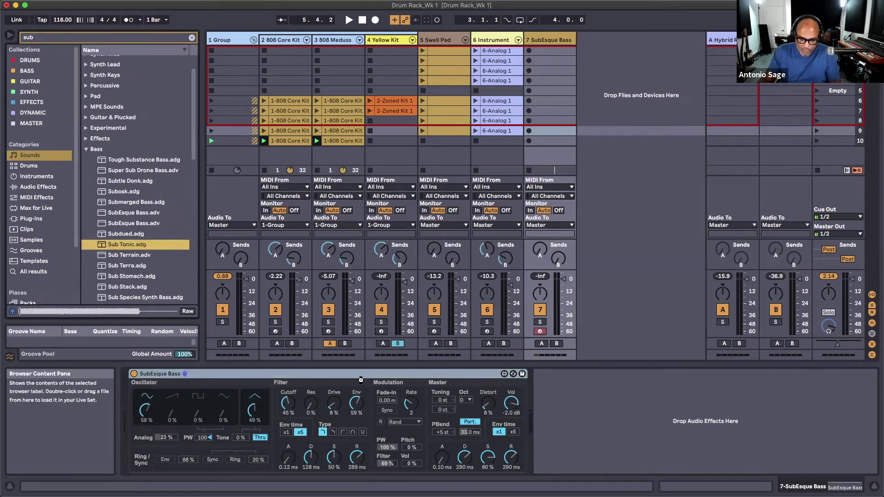
pyautogui.press('Return')
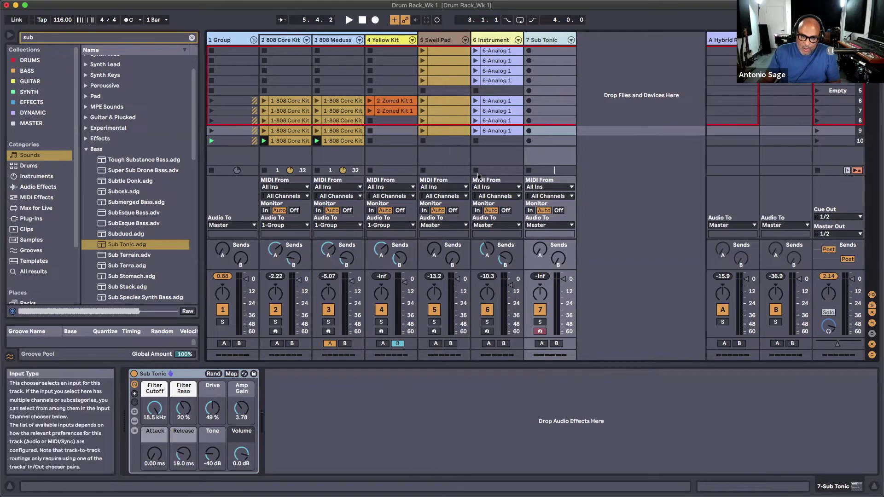
# Copy the first Swell Pad clip into scene 10 and play the scene with the Sub Tonic track armed
pyautogui.click(488, 51)
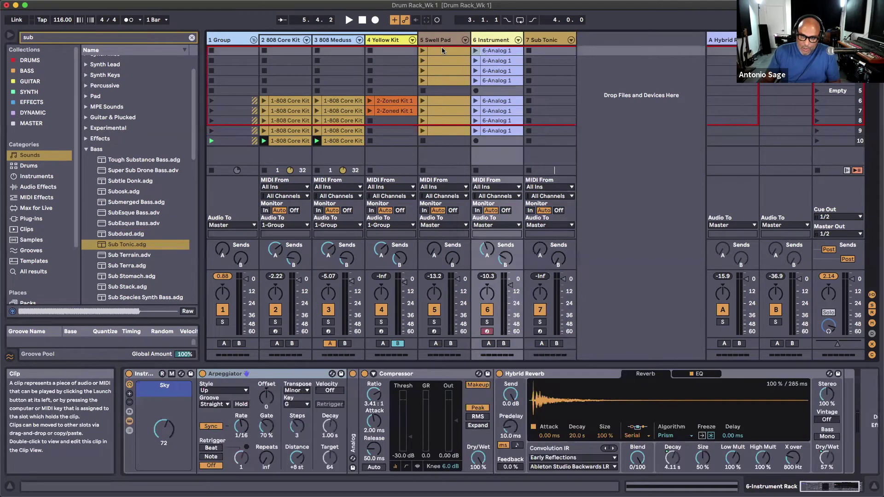
pyautogui.click(442, 48)
pyautogui.moveTo(441, 50); pyautogui.dragTo(435, 140)
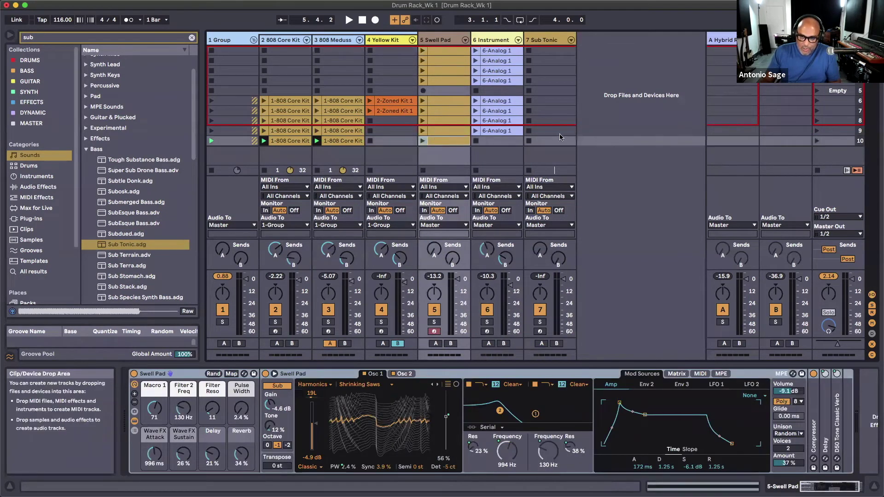
pyautogui.click(816, 143)
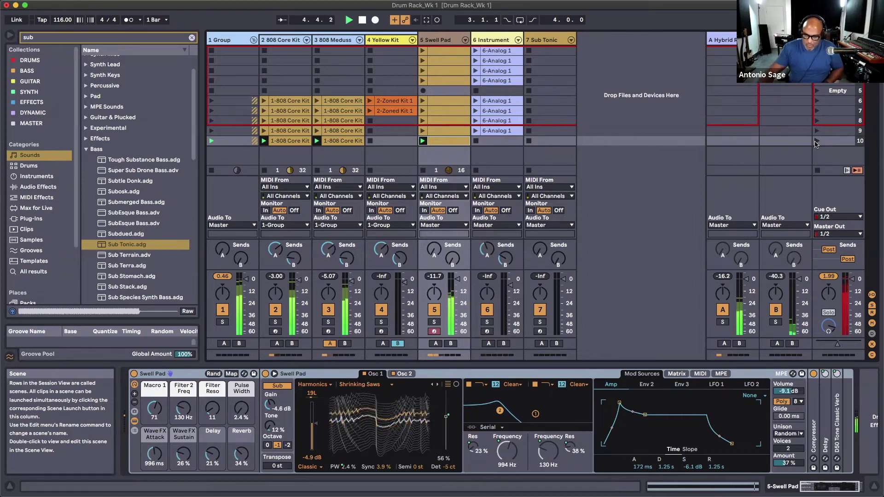
pyautogui.click(540, 332)
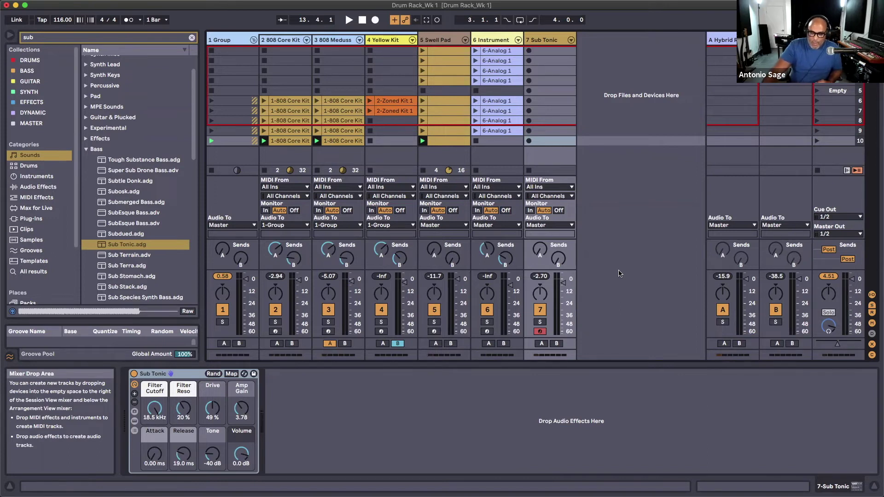
# Lower the 808 Core Kit, 808 Meduss and Yellow Kit volumes together, bringing 808 Core Kit to -8.59 dB, and play the result
pyautogui.click(279, 41)
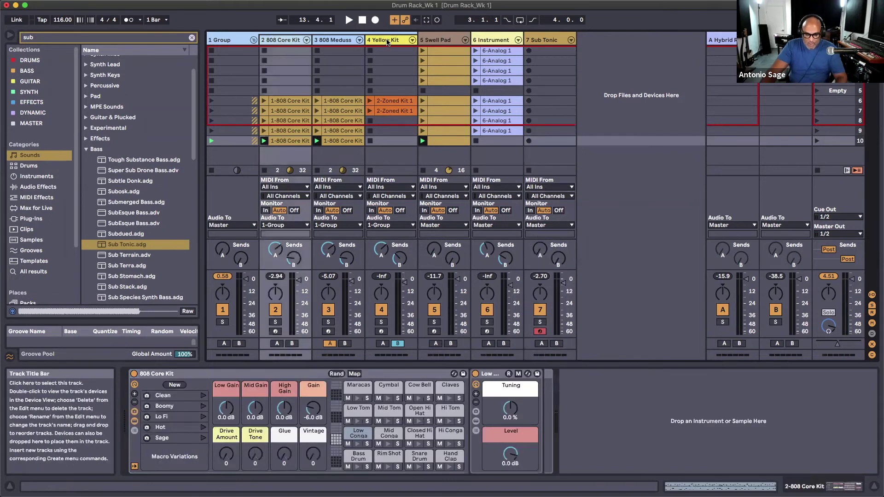
pyautogui.click(386, 41)
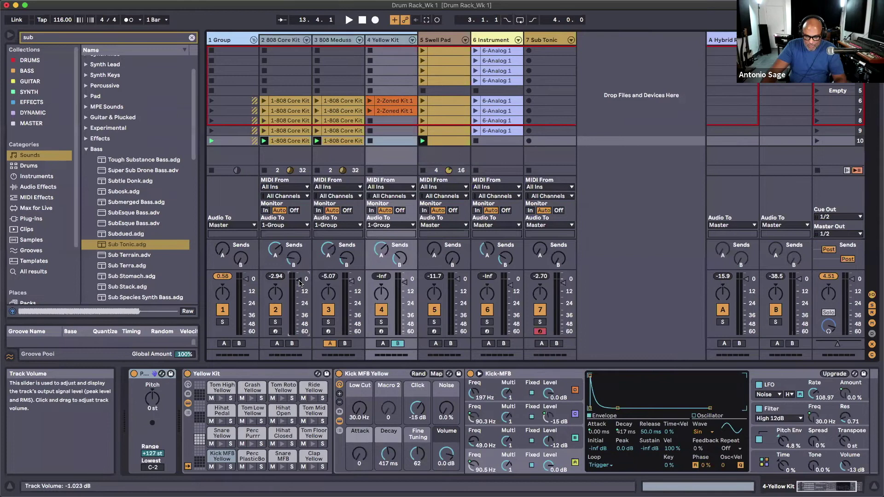
pyautogui.moveTo(299, 282); pyautogui.dragTo(298, 289)
pyautogui.press('space')
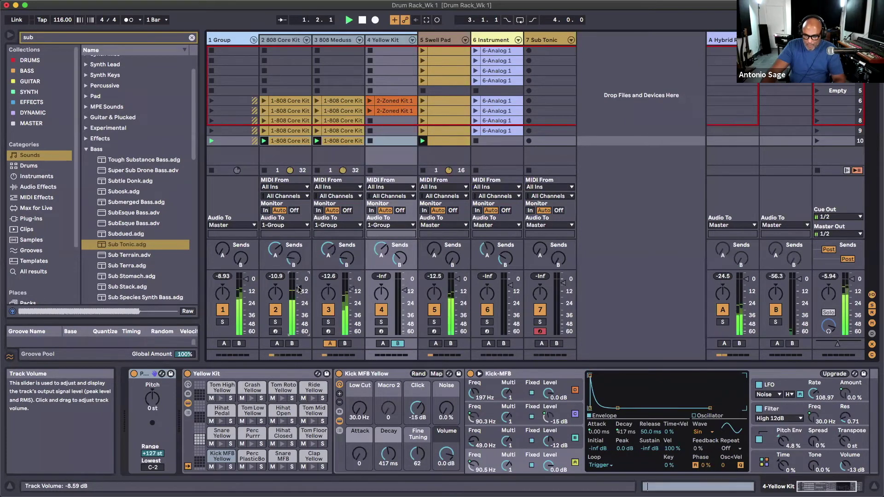
# Lower the Swell Pad, Instrument and Sub Tonic track volumes and play scene 10 to check the Master level
pyautogui.click(446, 41)
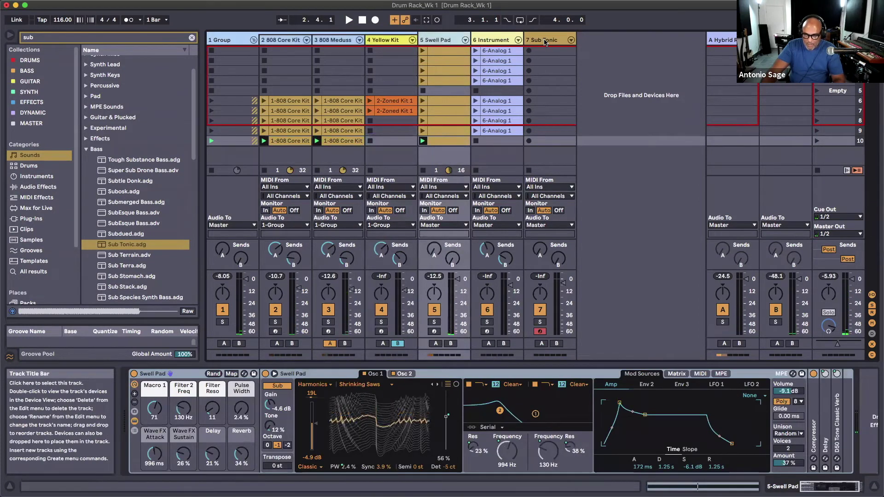
pyautogui.click(544, 40)
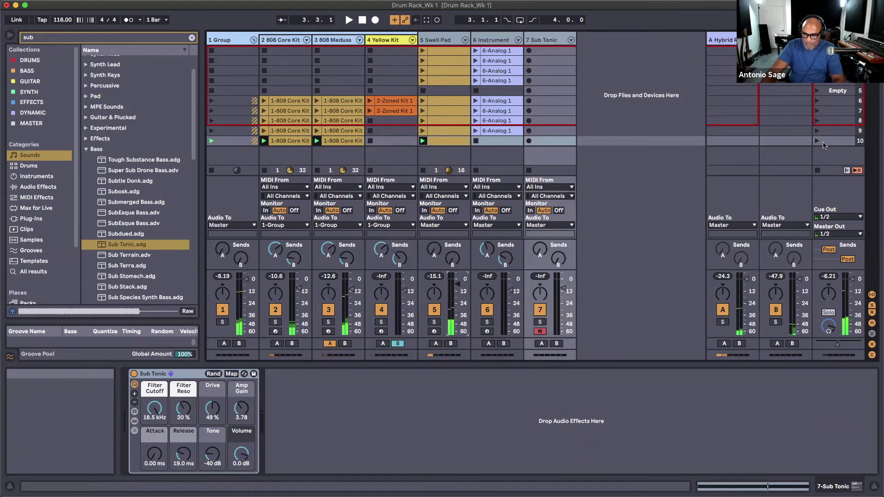
pyautogui.click(835, 193)
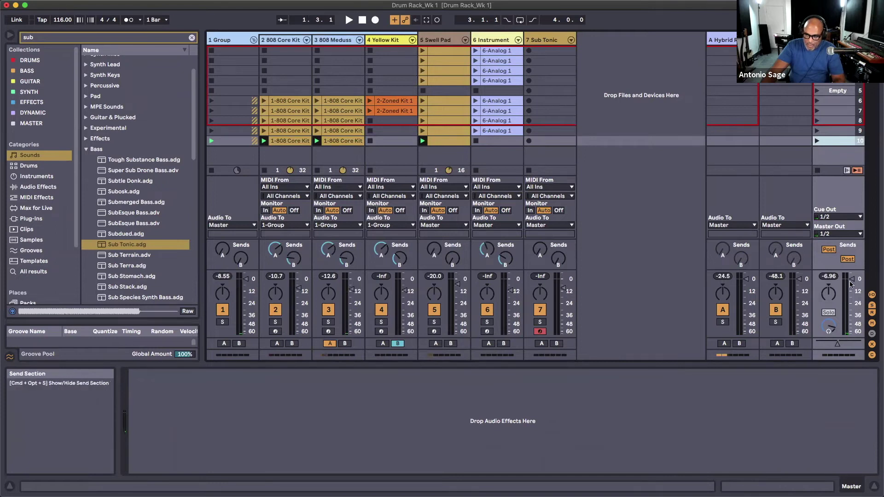
pyautogui.press('space')
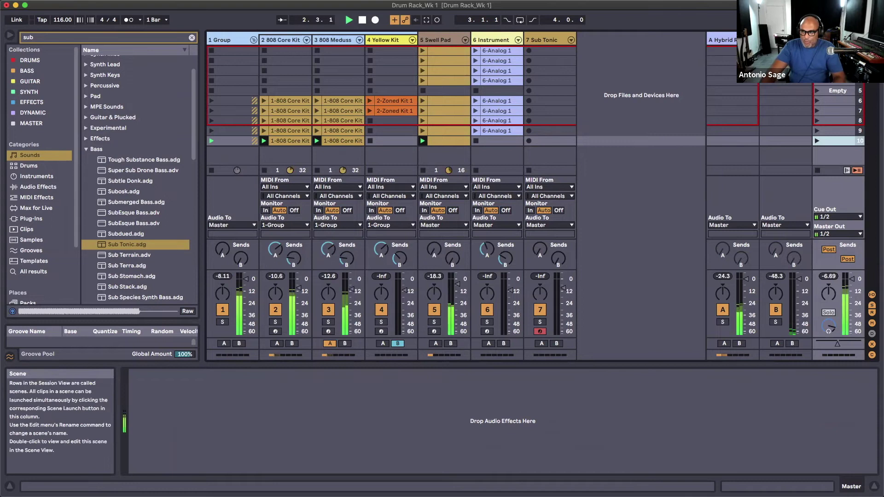
pyautogui.press('space')
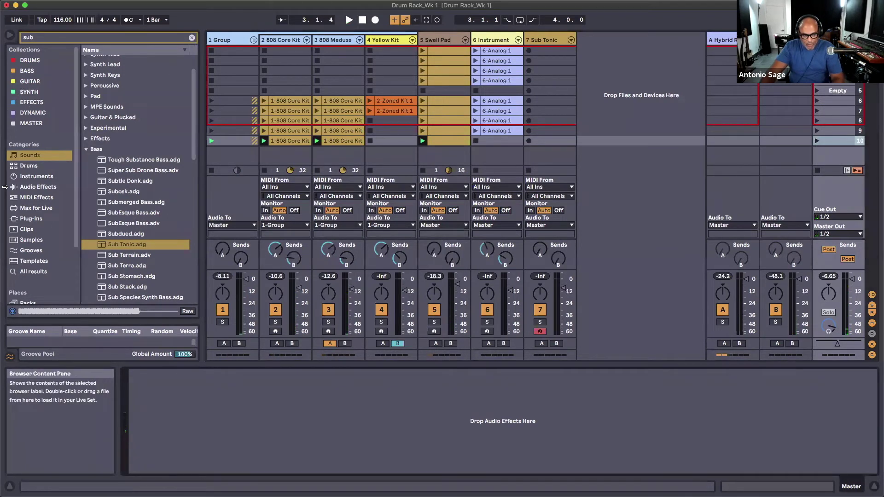
# Add the default Compressor from the Dynamics audio effects to the Master track
pyautogui.click(37, 186)
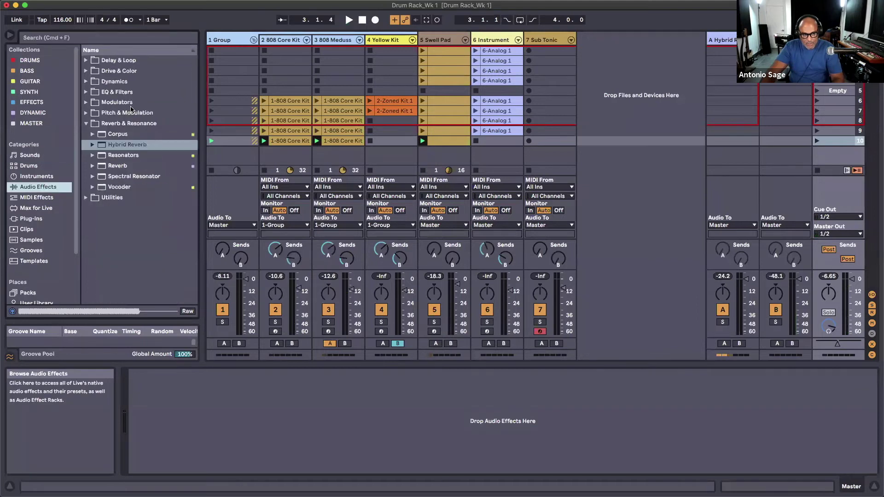
pyautogui.click(87, 83)
pyautogui.moveTo(124, 92); pyautogui.dragTo(201, 433)
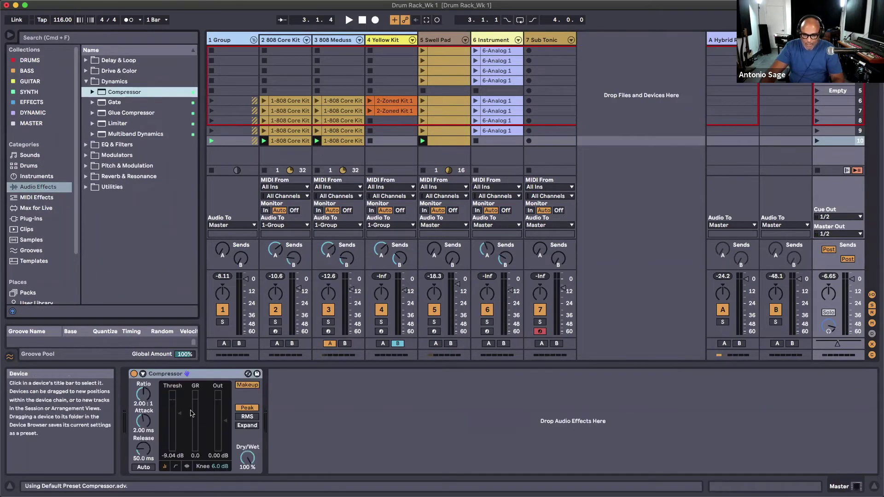
# Play the scene and compare the Master sound with the Compressor bypassed and active
pyautogui.press('space')
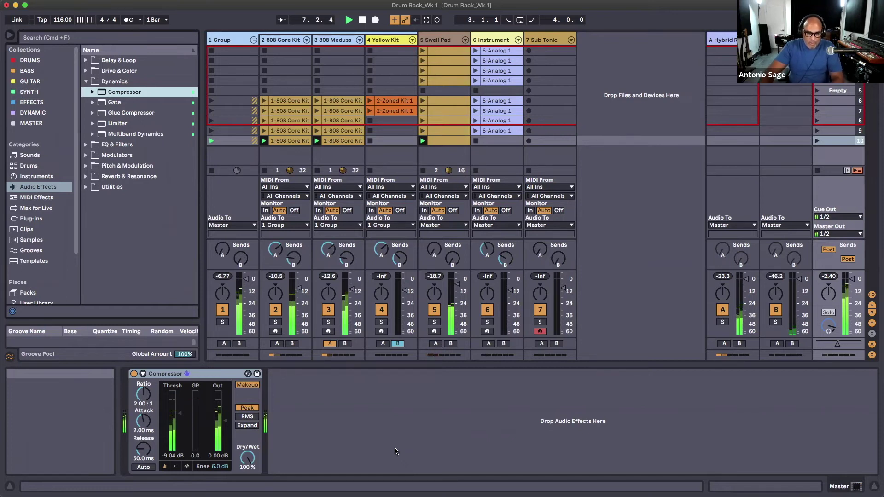
pyautogui.click(134, 374)
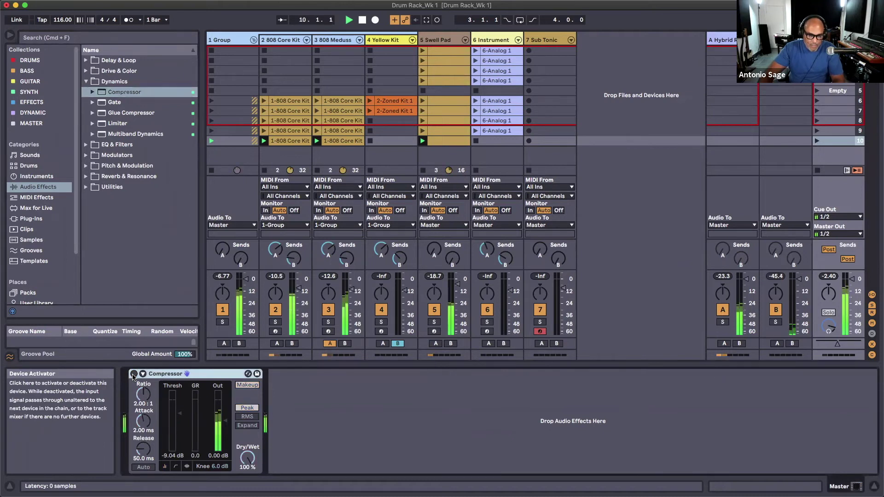
pyautogui.click(133, 374)
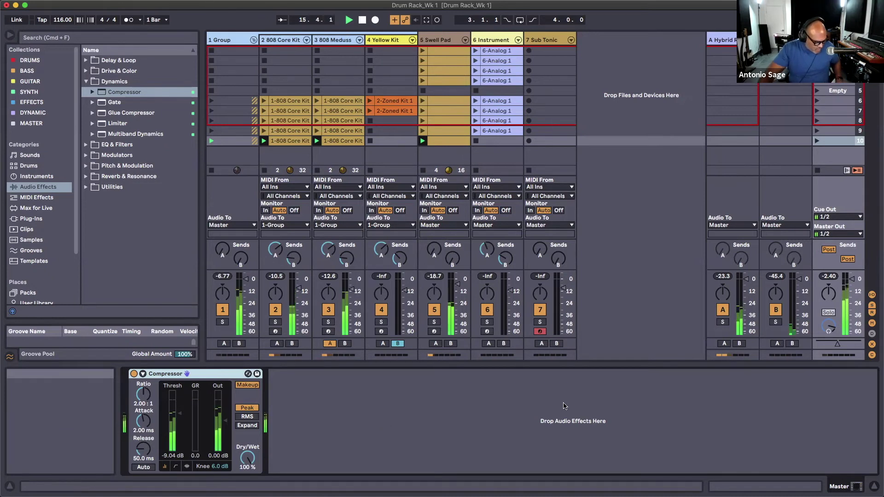
# Play a bass line on the Sub Tonic track, capture it as a MIDI clip in scene 10, and open the clip's notes
pyautogui.click(537, 38)
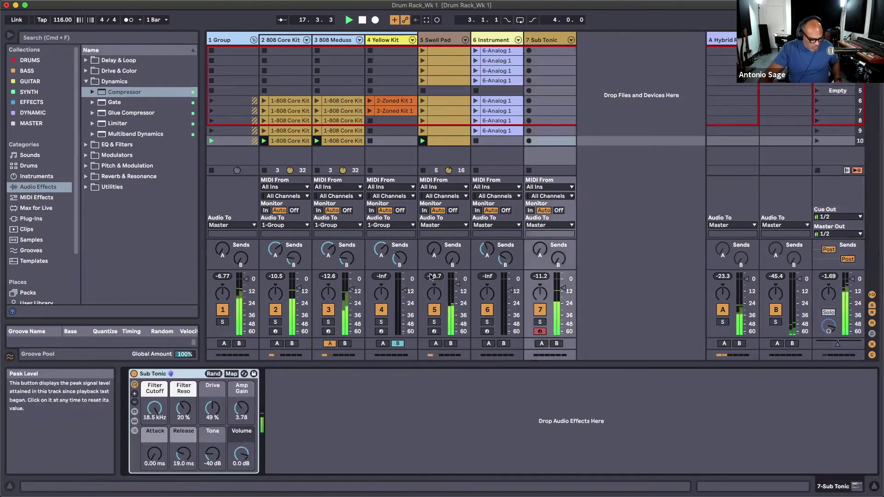
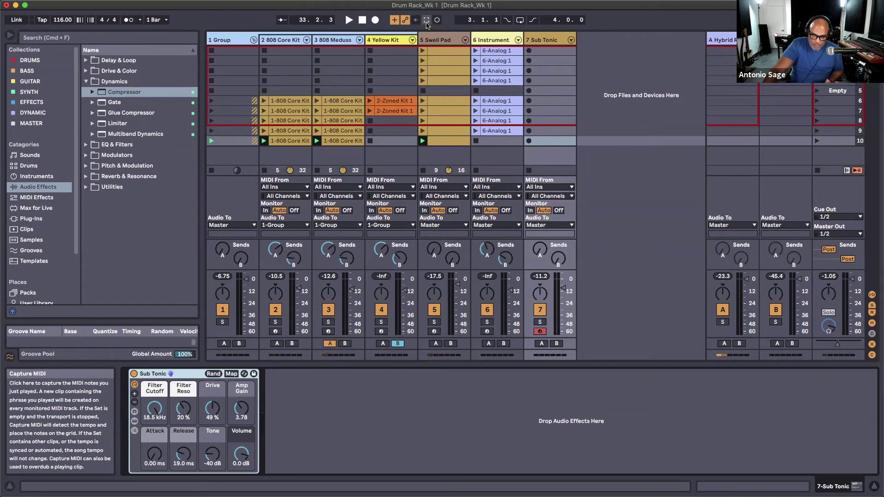
pyautogui.click(427, 21)
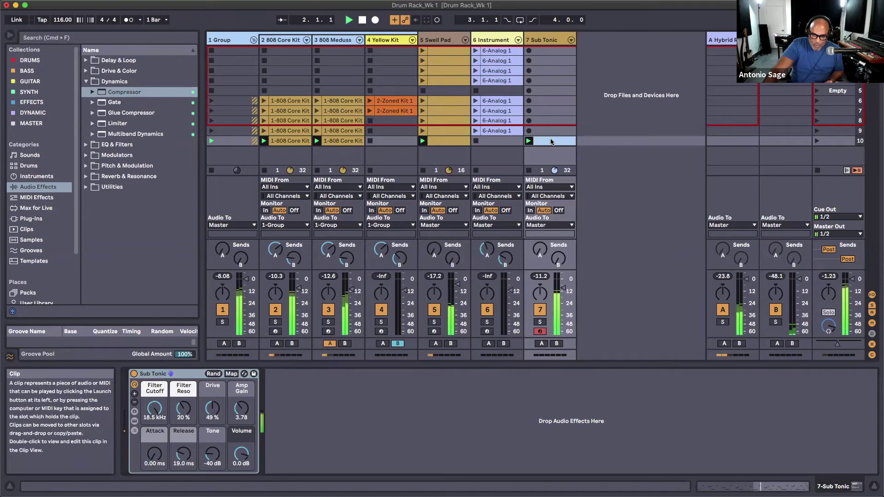
pyautogui.doubleClick(551, 141)
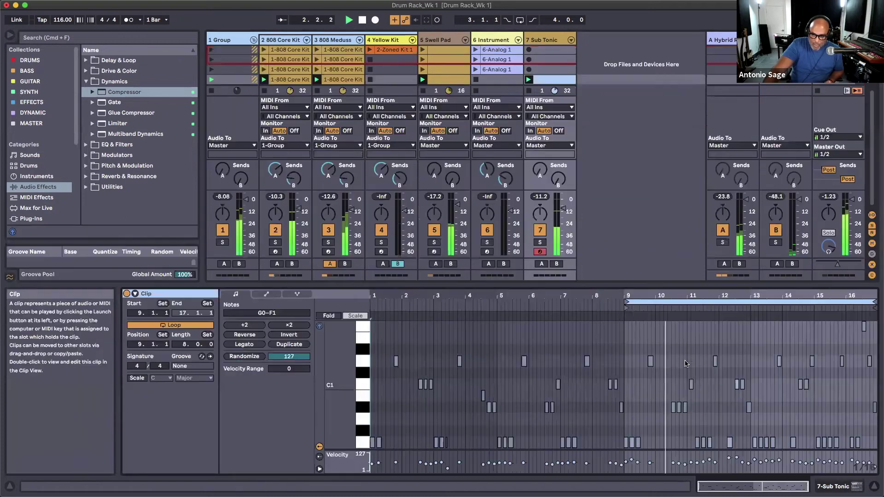
# Select the captured clip's loop from bar 9 to bar 17 and replay it with its notes enlarged
pyautogui.click(665, 392)
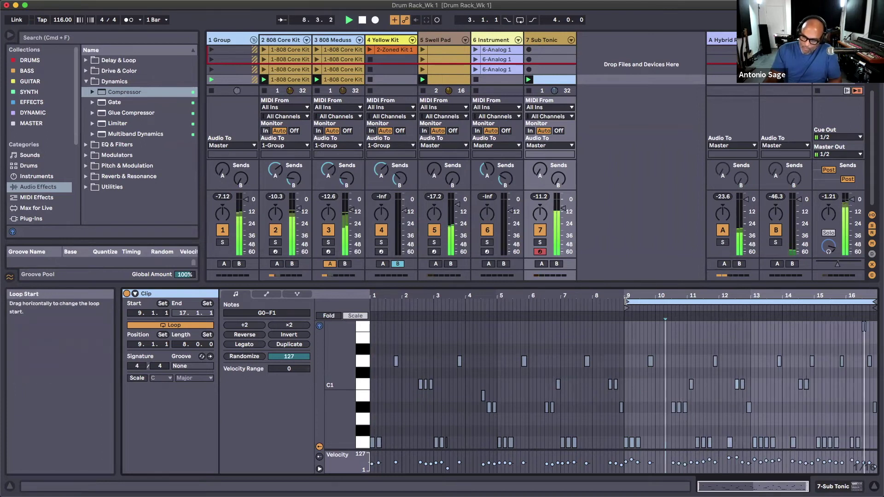
pyautogui.press('space')
pyautogui.click(647, 302)
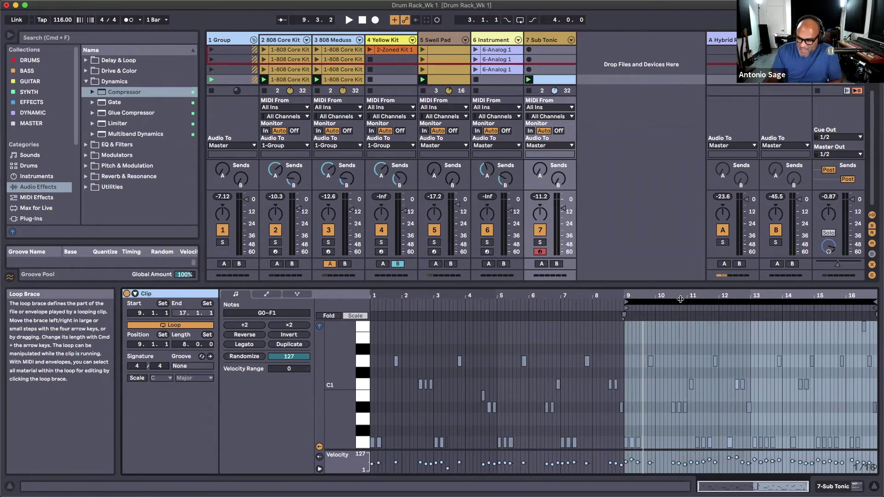
pyautogui.moveTo(689, 297); pyautogui.dragTo(473, 384)
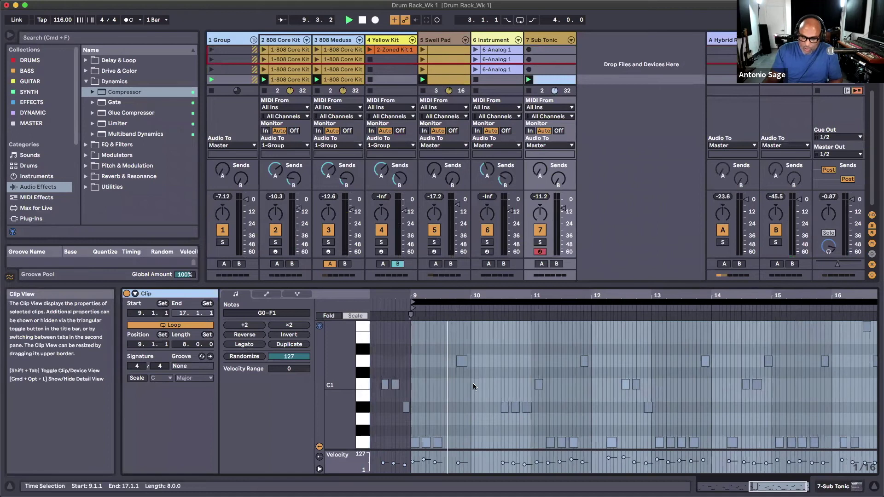
pyautogui.press('space')
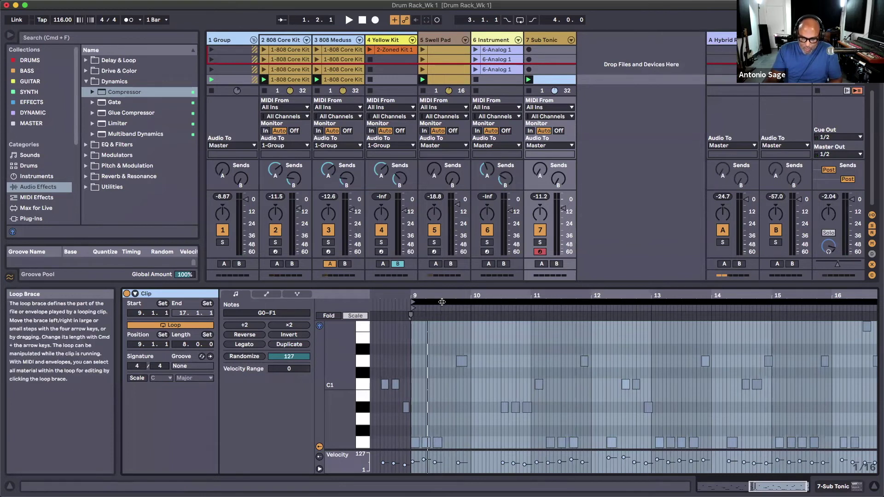
# Quantize all notes of the captured bass clip to 1/16 with a 65% amount, adjusting starts and ends, and replay it
pyautogui.click(442, 350)
pyautogui.click(462, 361)
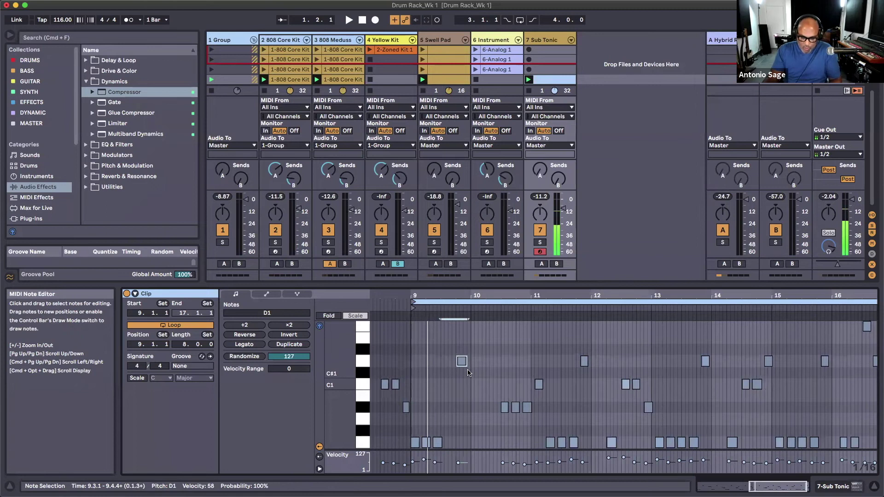
pyautogui.press('super+a')
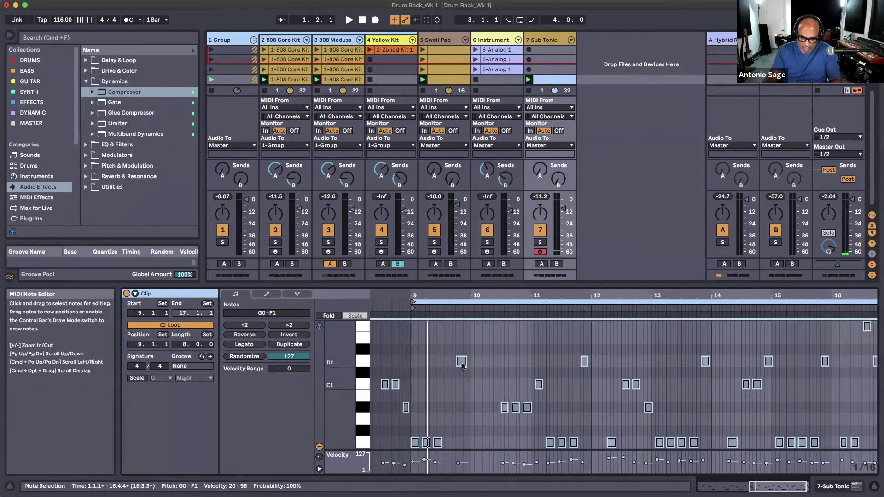
pyautogui.rightClick(462, 363)
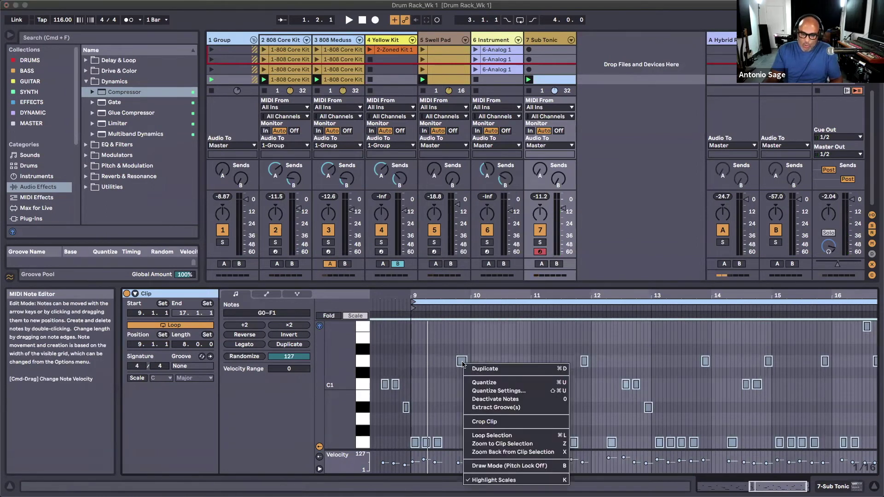
pyautogui.click(480, 390)
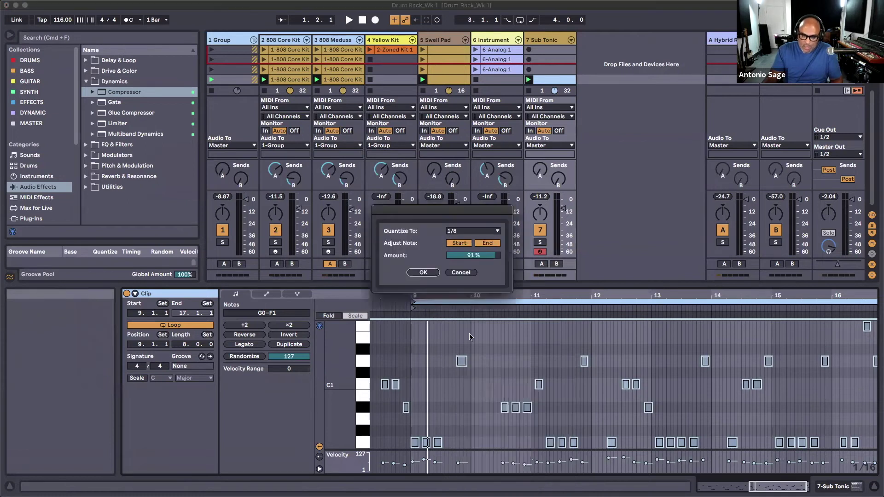
pyautogui.click(465, 235)
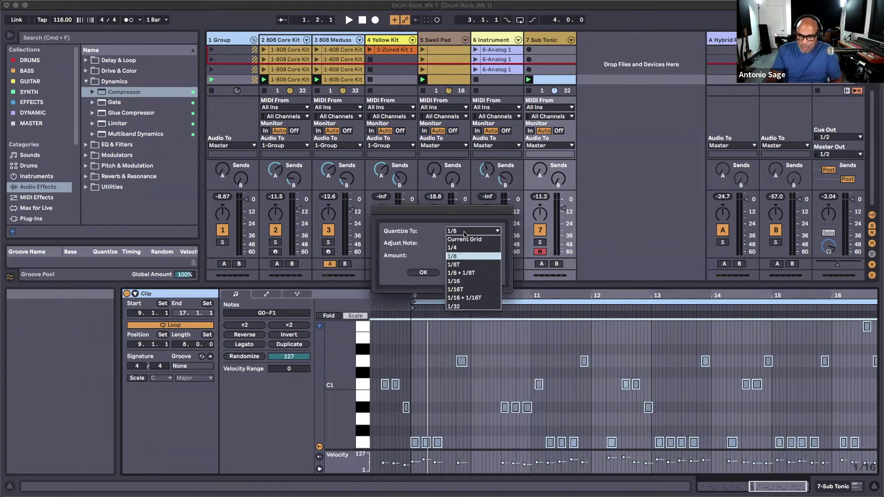
pyautogui.click(453, 282)
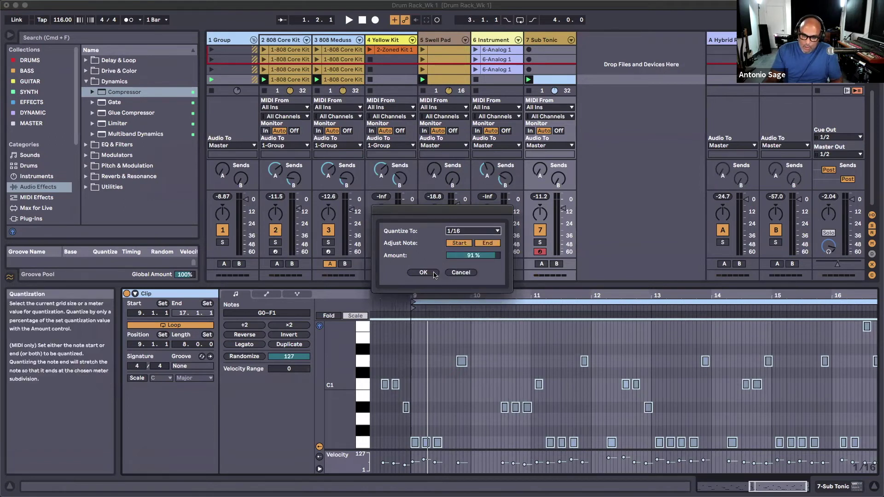
pyautogui.moveTo(487, 257); pyautogui.dragTo(479, 274)
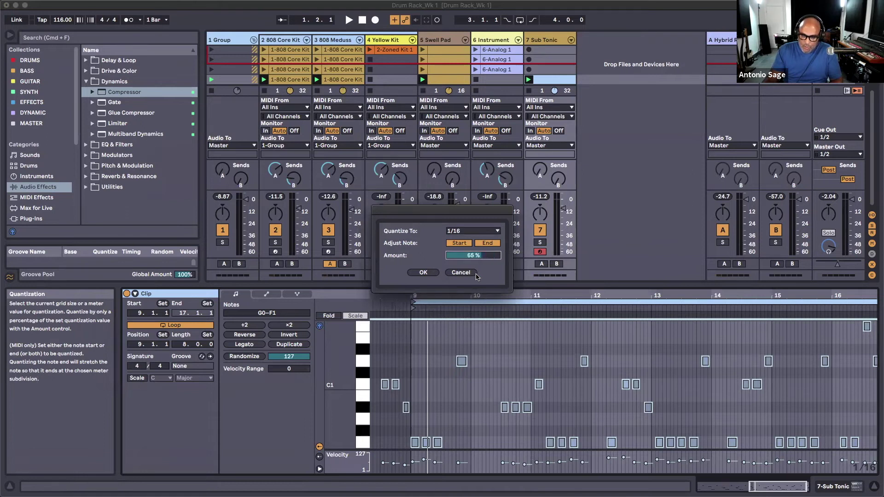
pyautogui.click(423, 272)
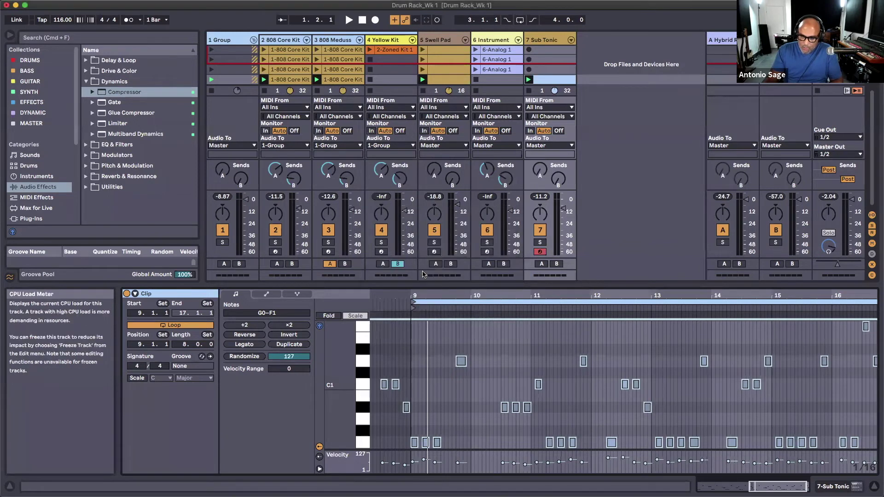
pyautogui.press('space')
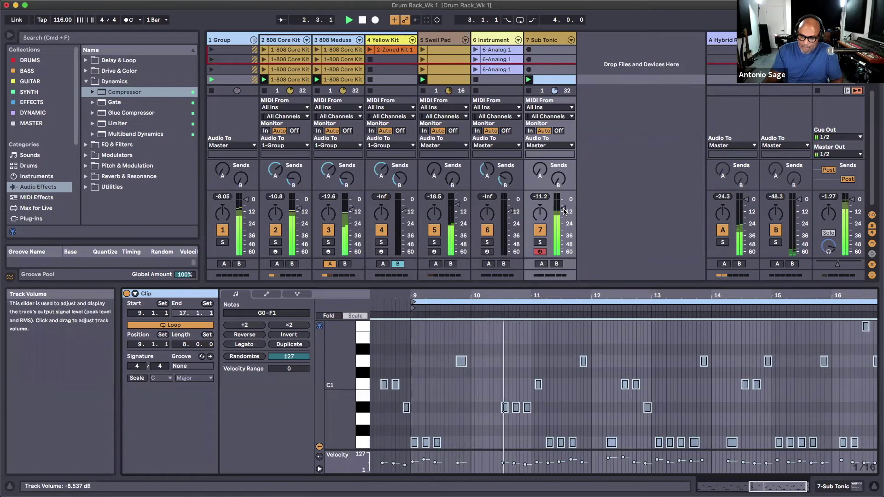
# Adjust the Sub Tonic macros: Volume about -7.97 dB, Drive 85%, Filter Reso 29%, Amp Gain 5.24 and Tone about -37 dB
pyautogui.doubleClick(547, 43)
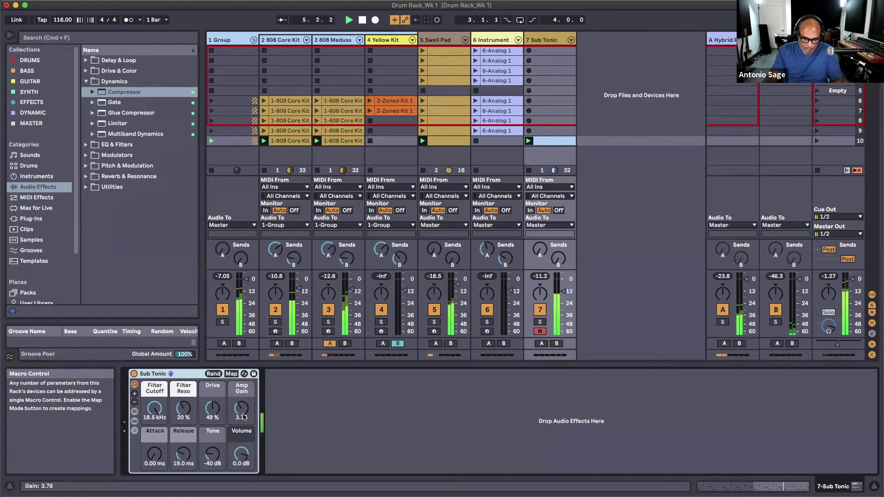
pyautogui.moveTo(243, 453); pyautogui.dragTo(239, 467)
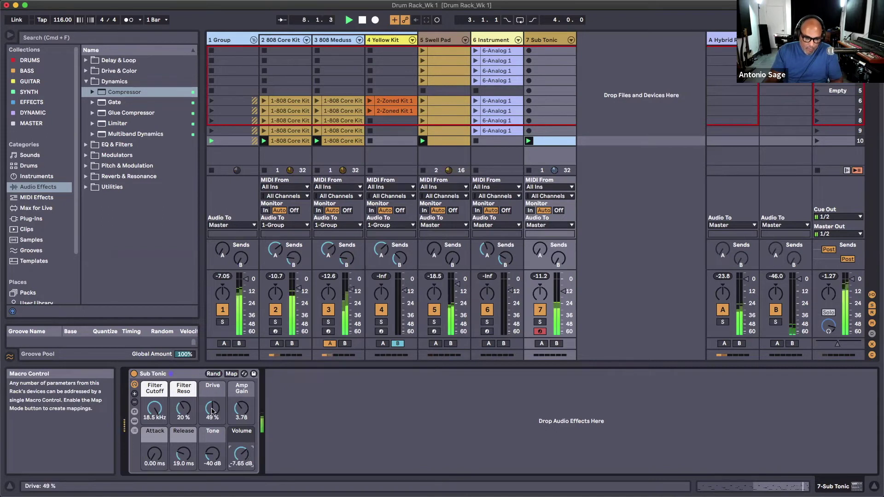
pyautogui.moveTo(212, 411); pyautogui.dragTo(215, 386)
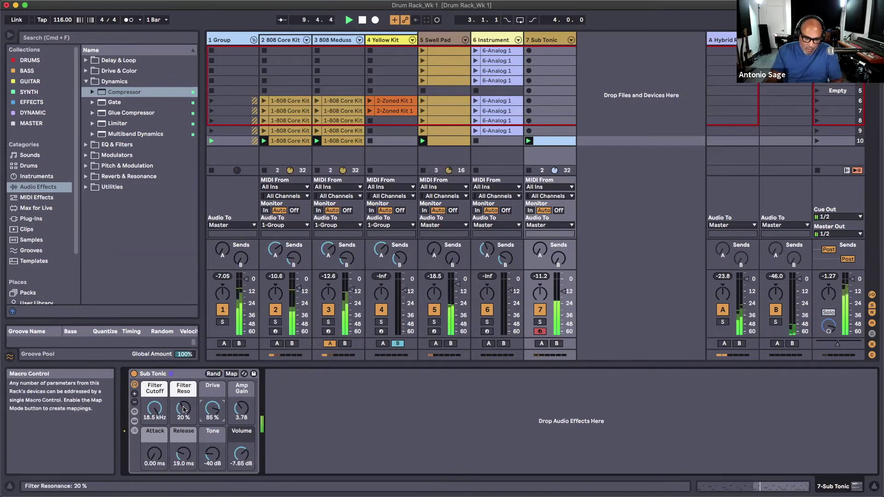
pyautogui.moveTo(184, 405); pyautogui.dragTo(187, 399)
pyautogui.moveTo(212, 455)
pyautogui.mouseDown()
pyautogui.moveTo(213, 429)
pyautogui.moveTo(210, 453)
pyautogui.mouseUp()
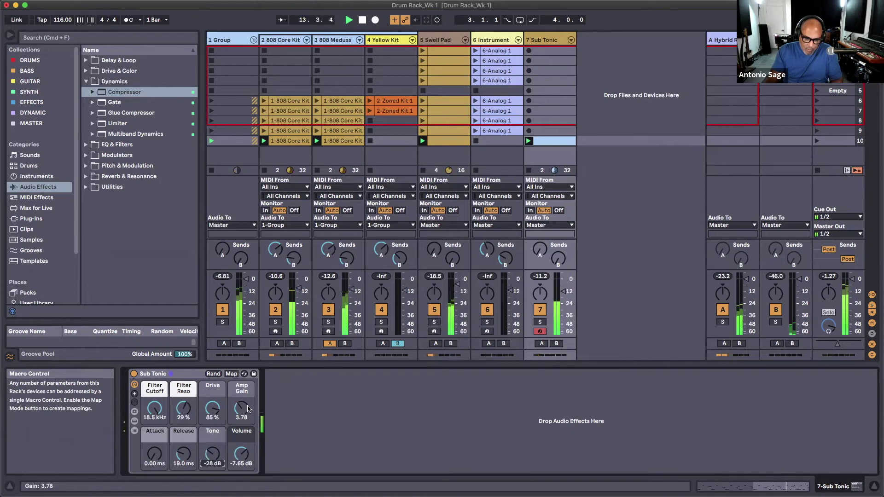
pyautogui.moveTo(241, 411); pyautogui.dragTo(241, 402)
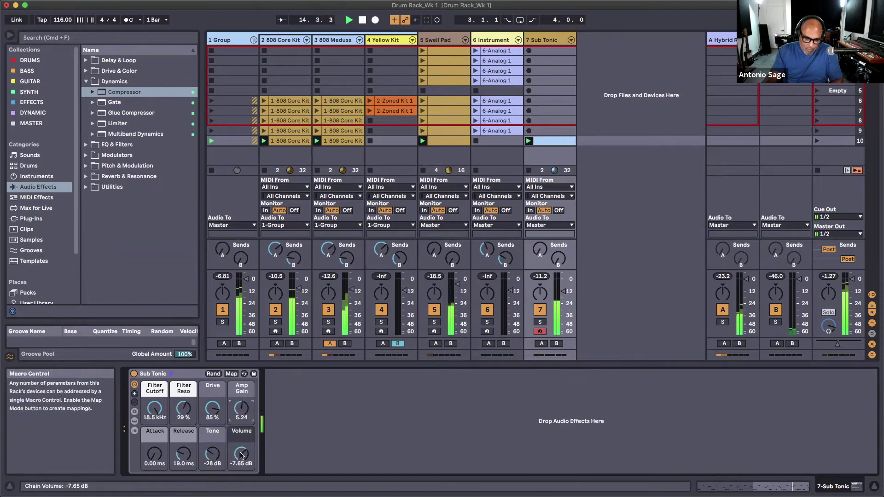
pyautogui.moveTo(212, 454); pyautogui.dragTo(211, 460)
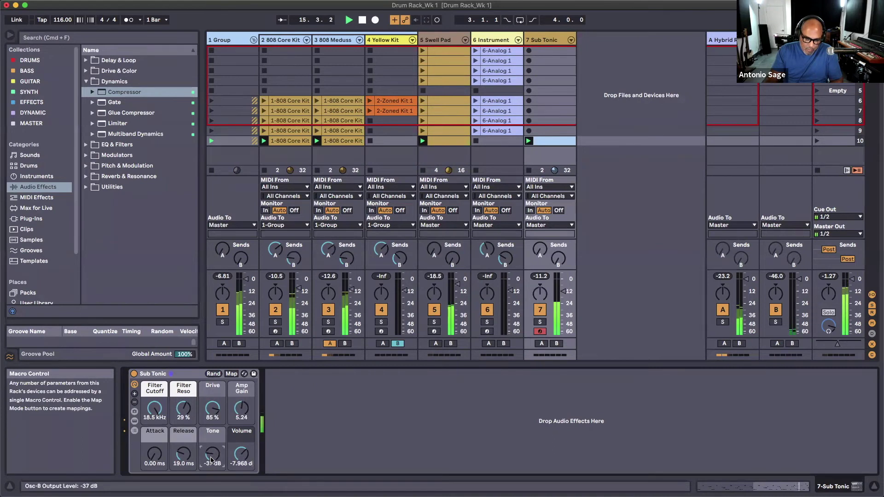
# Add a Compressor to the Sub Tonic track with a 2.07:1 ratio and a -16.4 dB threshold
pyautogui.click(126, 93)
pyautogui.press('Return')
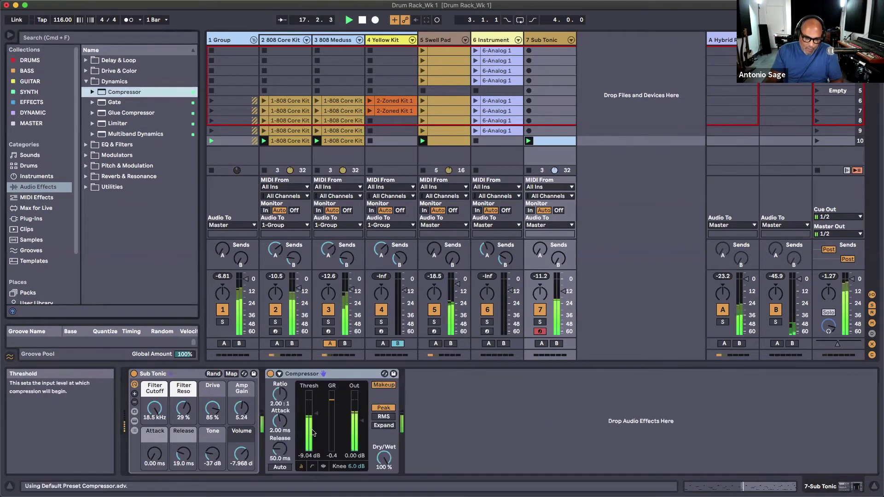
pyautogui.moveTo(279, 394); pyautogui.dragTo(458, 351)
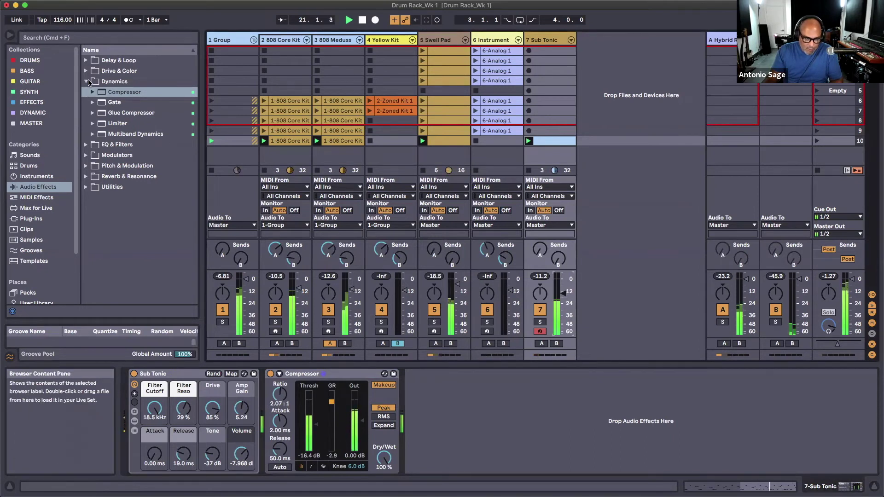
# Add a Delay after the Sub Tonic Compressor, with its filter at 201 Hz, width 2.85 and Dry/Wet 8.7%
pyautogui.click(86, 60)
pyautogui.moveTo(117, 81); pyautogui.dragTo(453, 409)
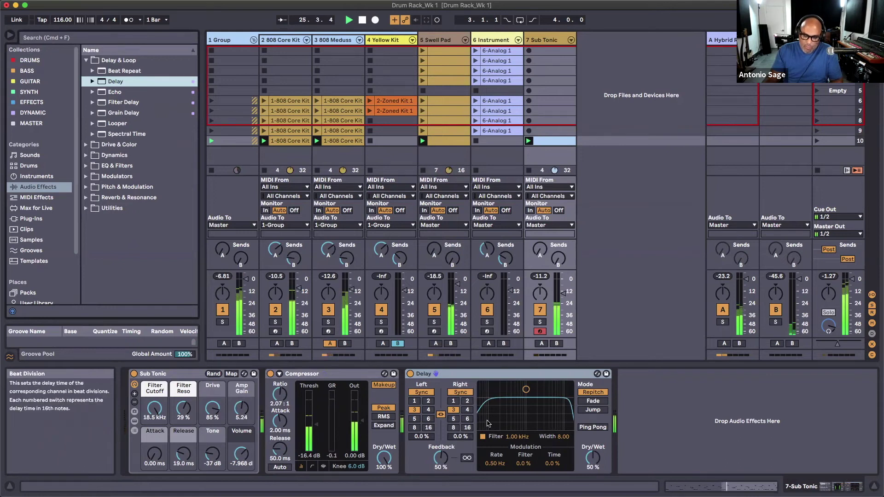
pyautogui.moveTo(526, 391); pyautogui.dragTo(502, 416)
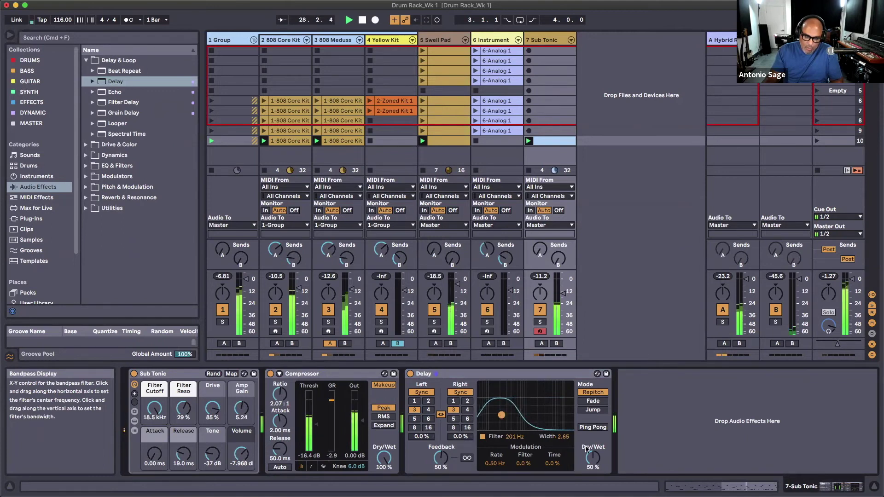
pyautogui.moveTo(587, 476); pyautogui.dragTo(584, 492)
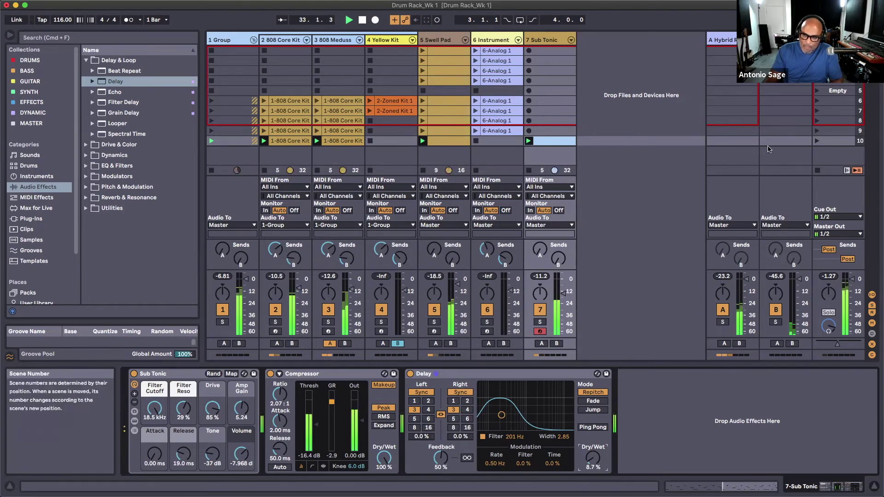
pyautogui.click(353, 153)
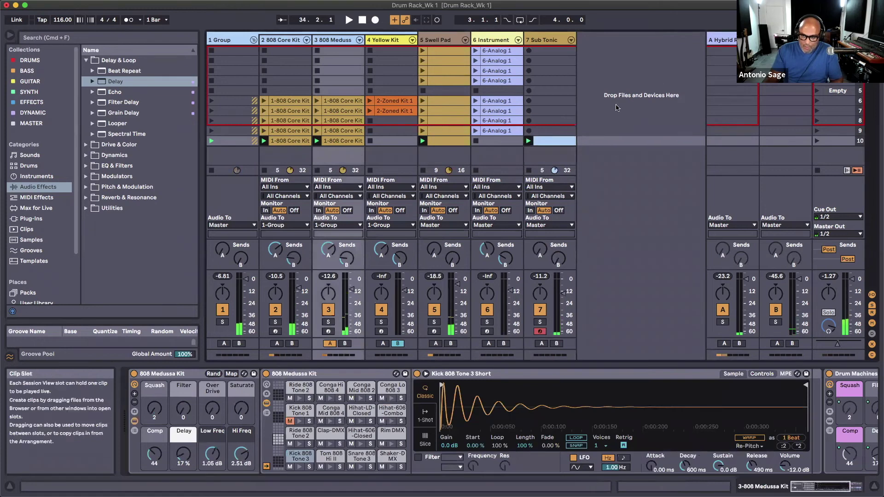
pyautogui.click(831, 101)
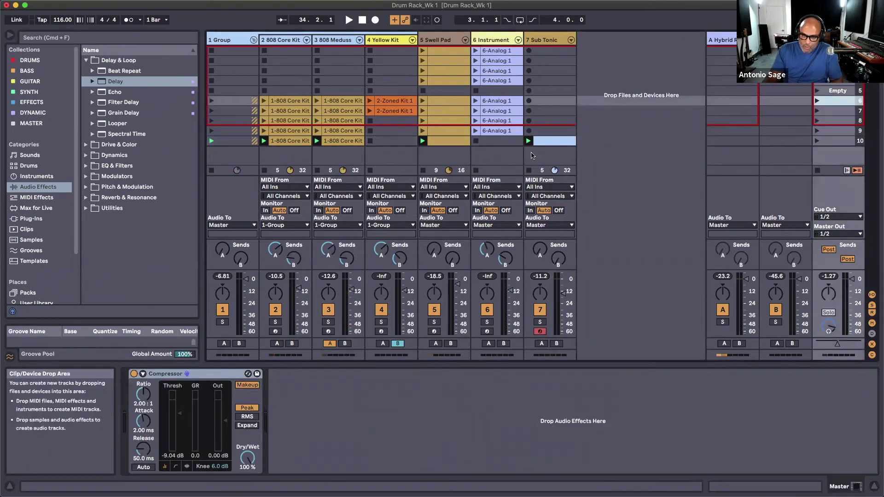
pyautogui.click(831, 141)
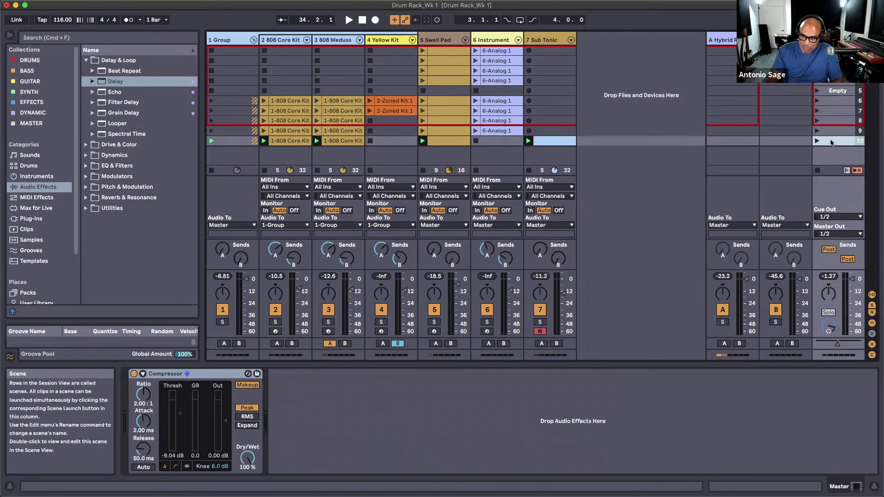
pyautogui.rightClick(831, 141)
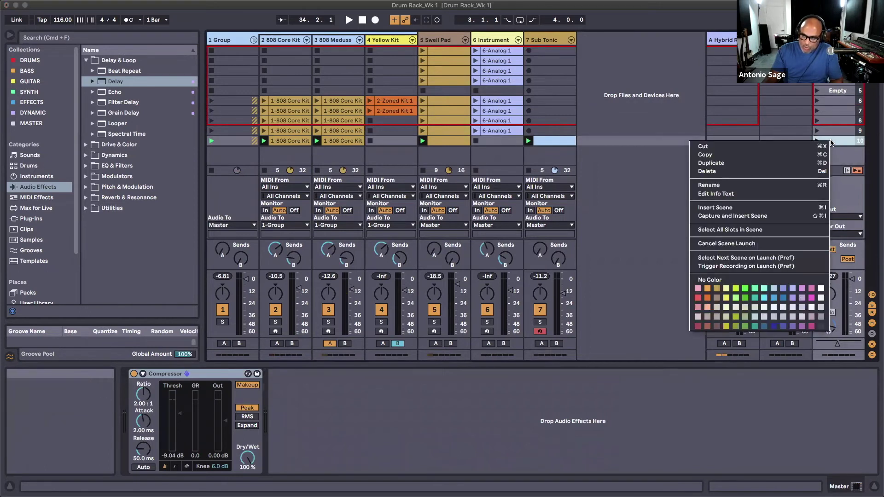
pyautogui.click(762, 205)
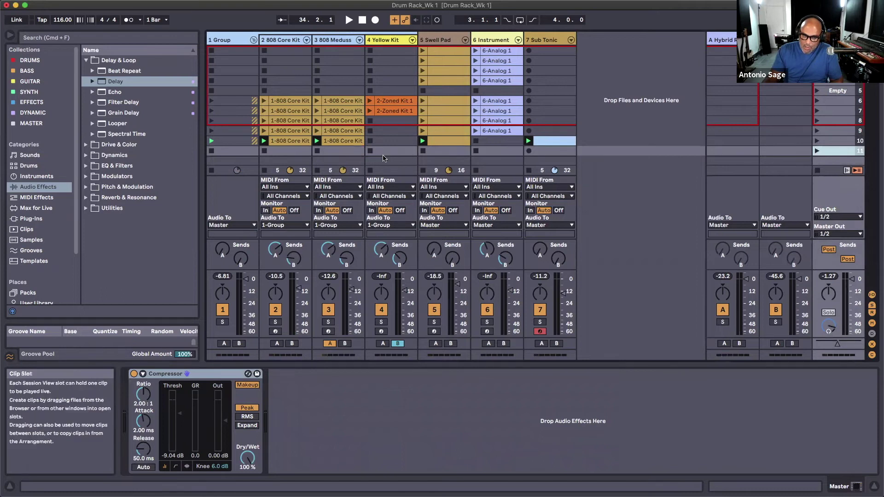
pyautogui.click(288, 140)
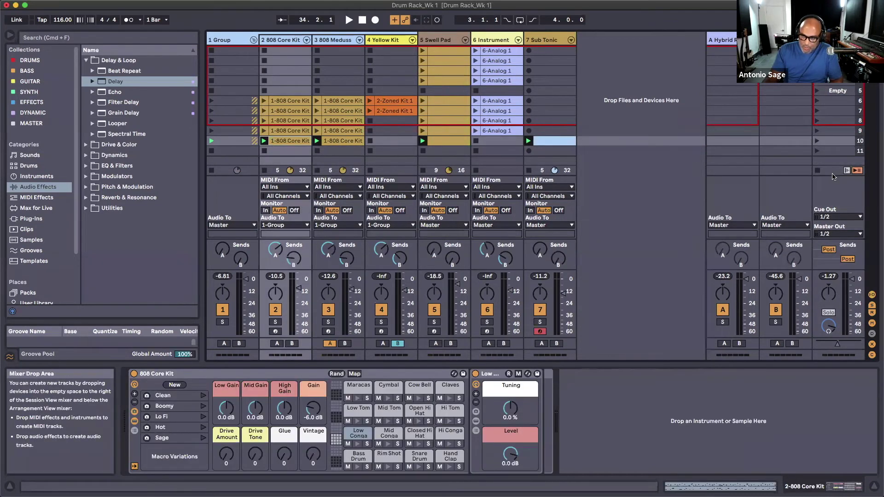
pyautogui.click(814, 131)
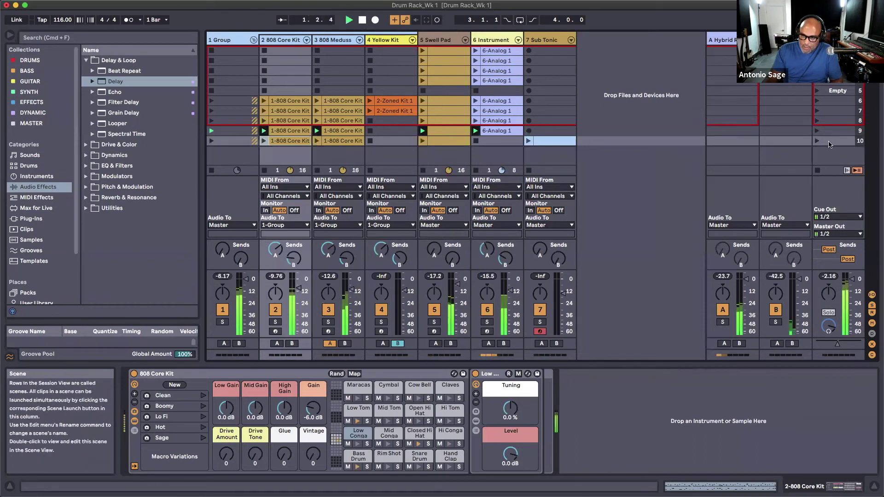
# Try out a duplicate of scene 10 by launching it, and delete the copy
pyautogui.click(828, 143)
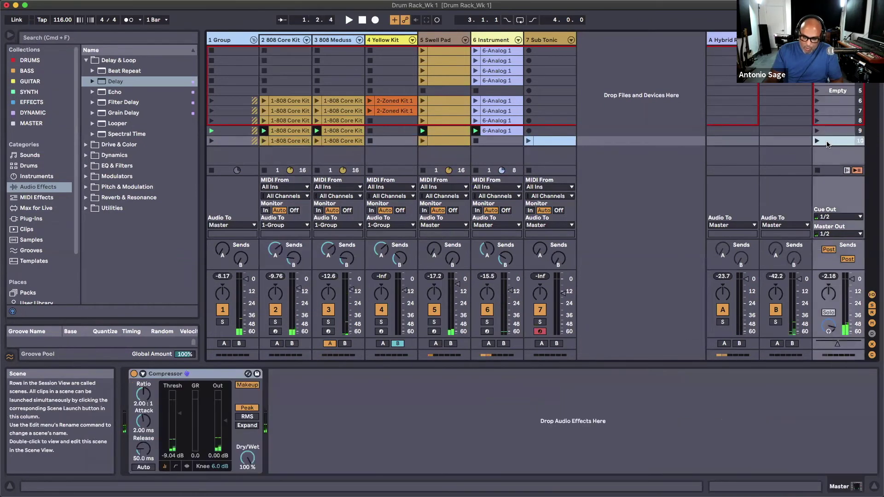
pyautogui.rightClick(828, 143)
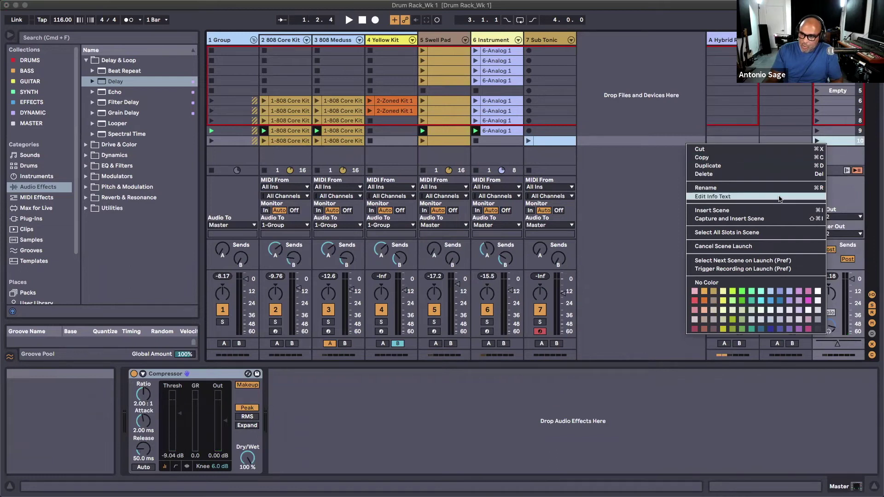
pyautogui.click(735, 164)
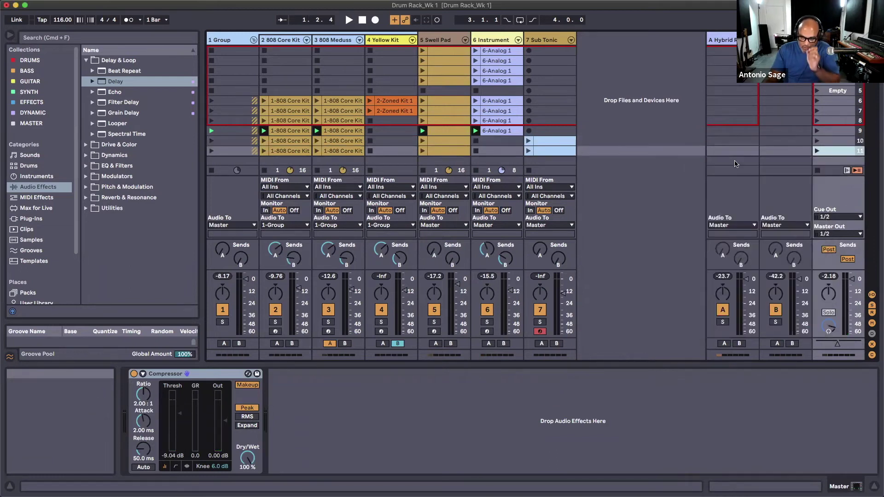
pyautogui.click(815, 151)
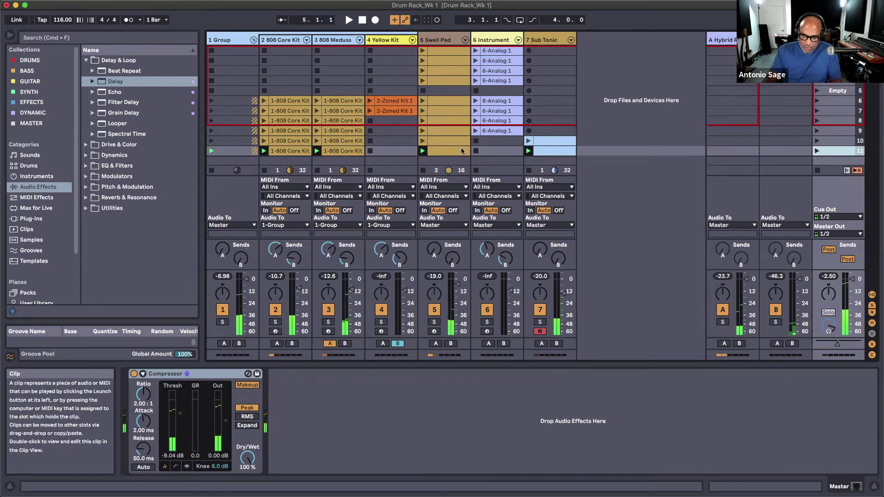
pyautogui.press('BackSpace')
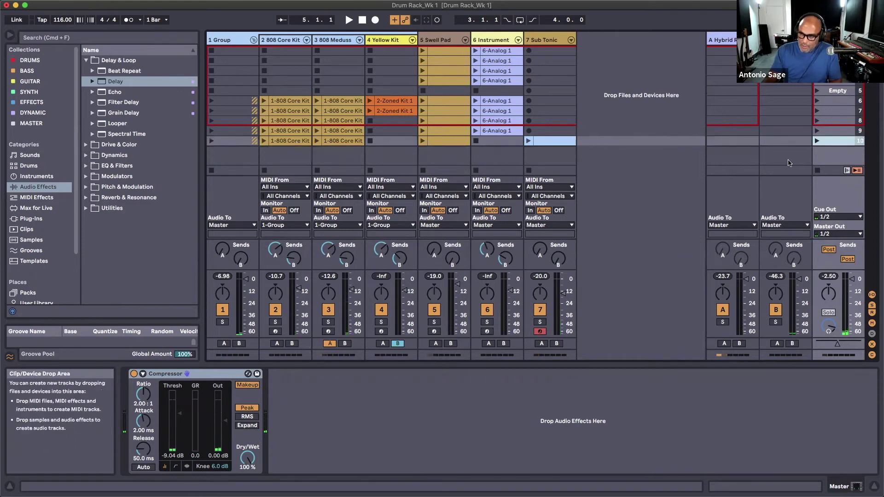
# Launch scene 10 and audition the Swell Pad clips of scenes 1 to 4 against it, ending back on the first
pyautogui.click(816, 141)
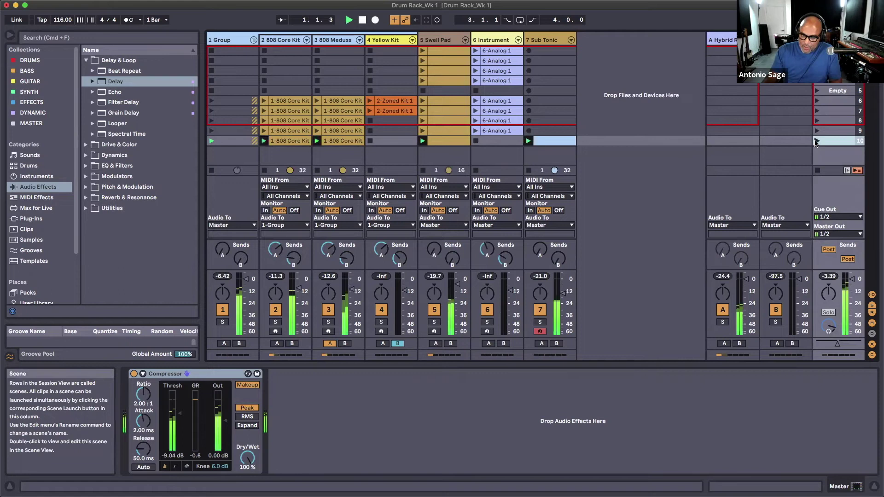
pyautogui.click(422, 51)
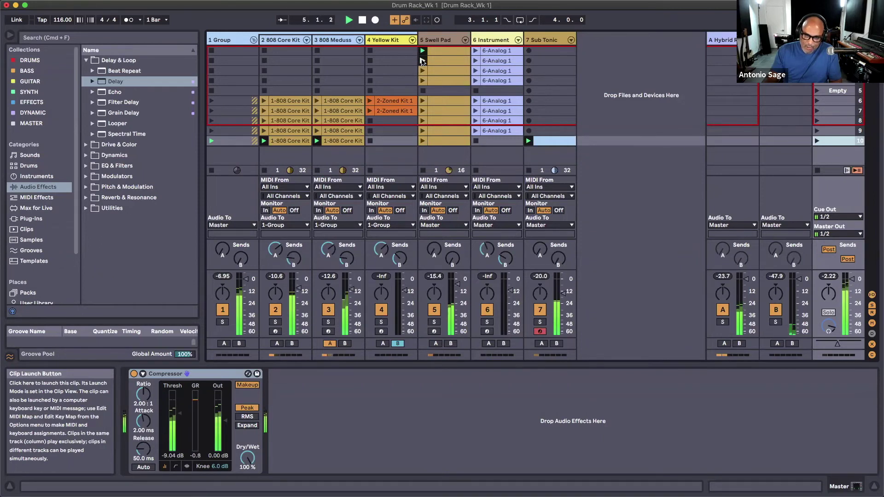
pyautogui.click(422, 61)
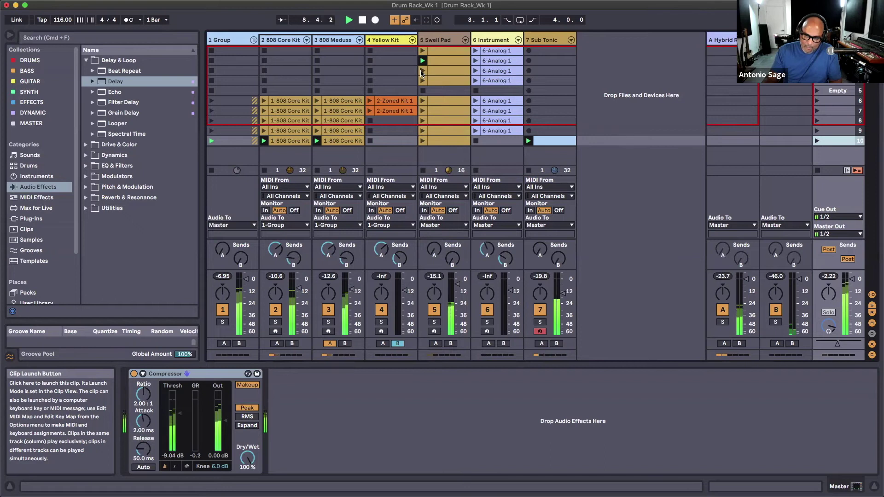
pyautogui.click(421, 71)
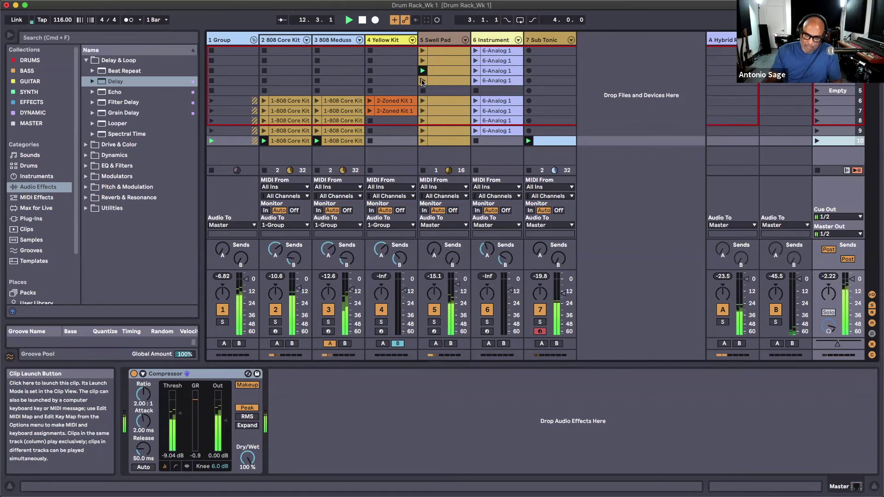
pyautogui.click(422, 81)
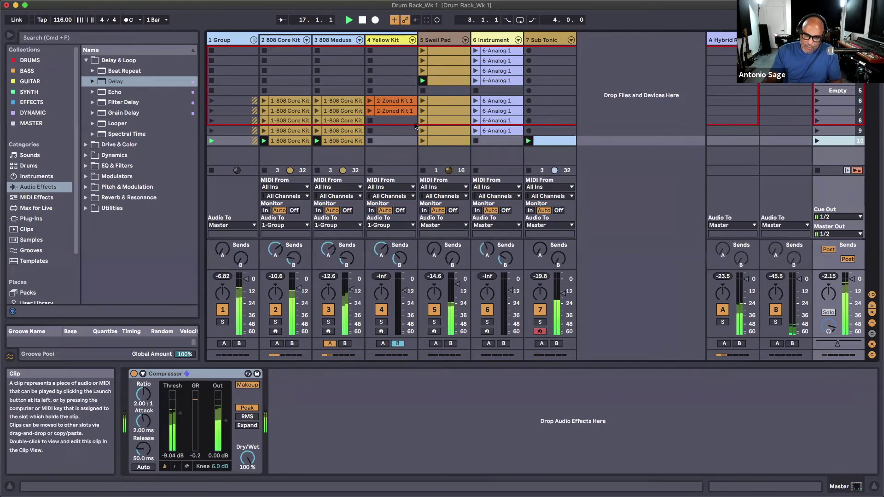
pyautogui.click(422, 49)
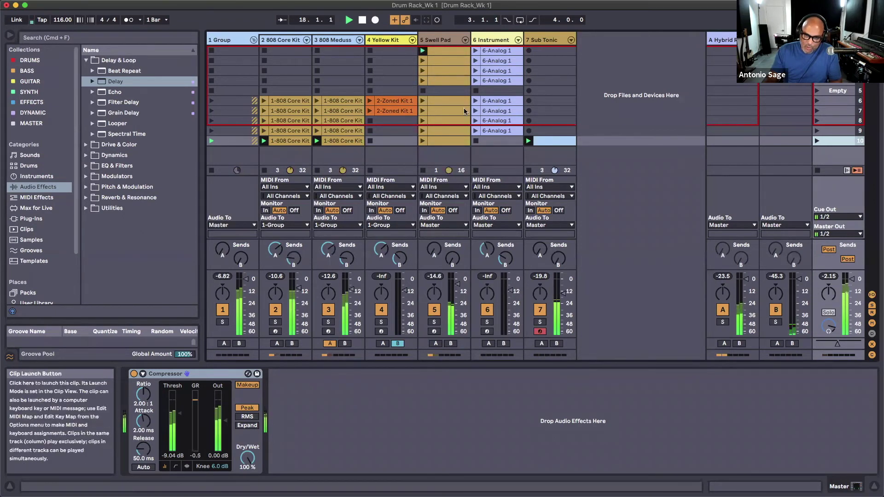
# Try the note of the scene 10 Swell Pad clip an octave lower at G0, and move it back to G1
pyautogui.doubleClick(442, 141)
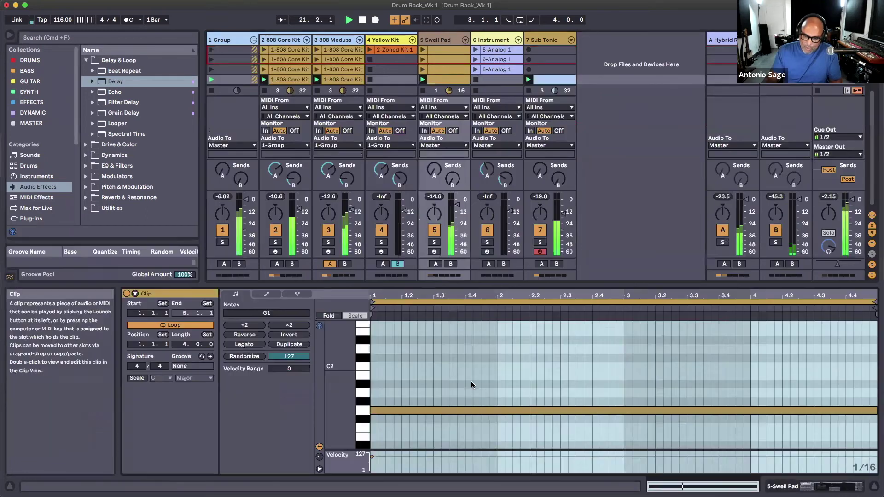
pyautogui.click(472, 410)
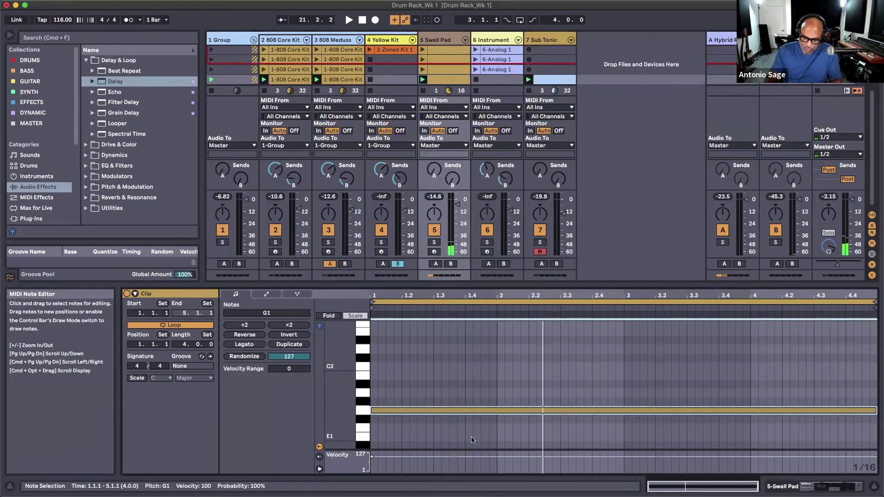
pyautogui.hotkey('shift', 'Down')
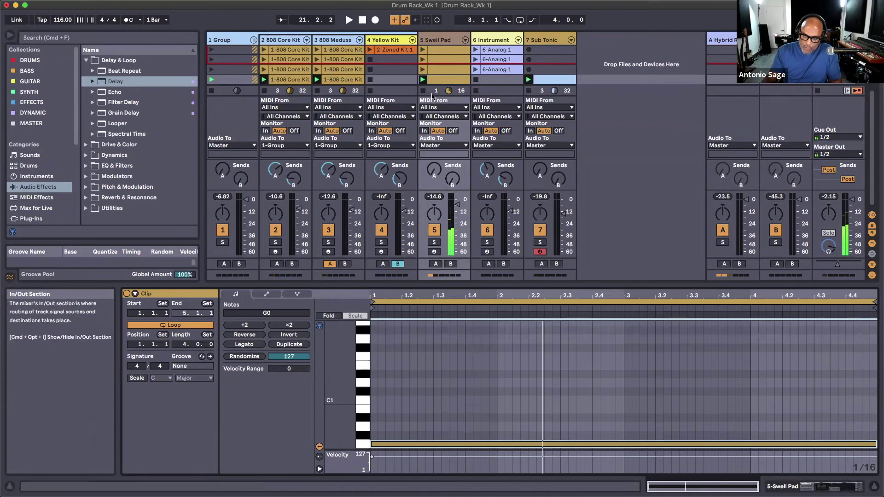
pyautogui.press('space')
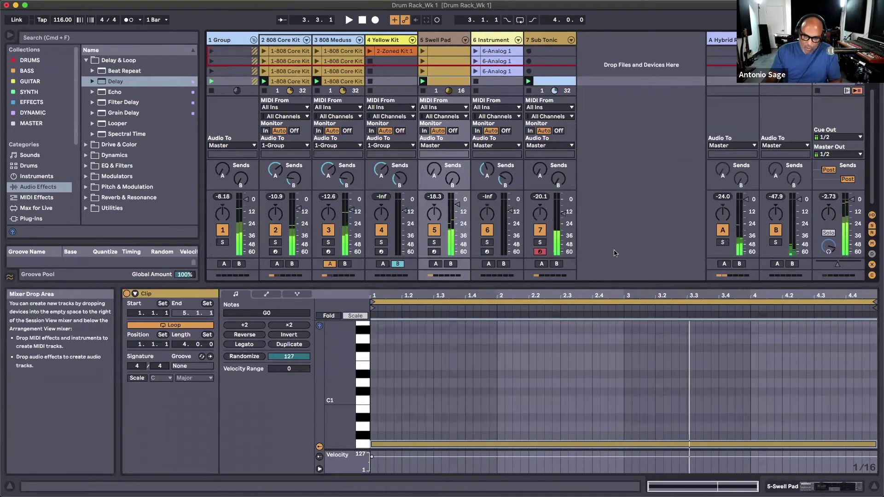
pyautogui.hotkey('shift', 'Up')
pyautogui.moveTo(558, 284); pyautogui.dragTo(559, 345)
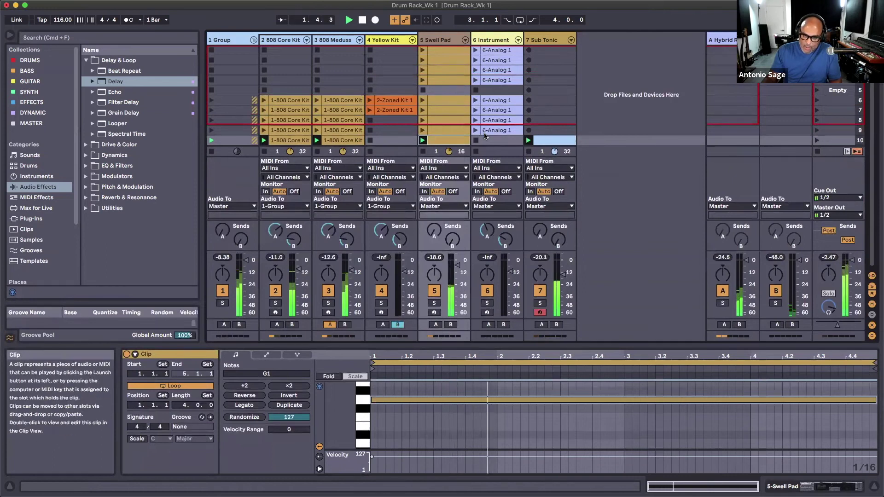
# Insert a new MIDI track after the Sub Tonic track and select it
pyautogui.click(545, 38)
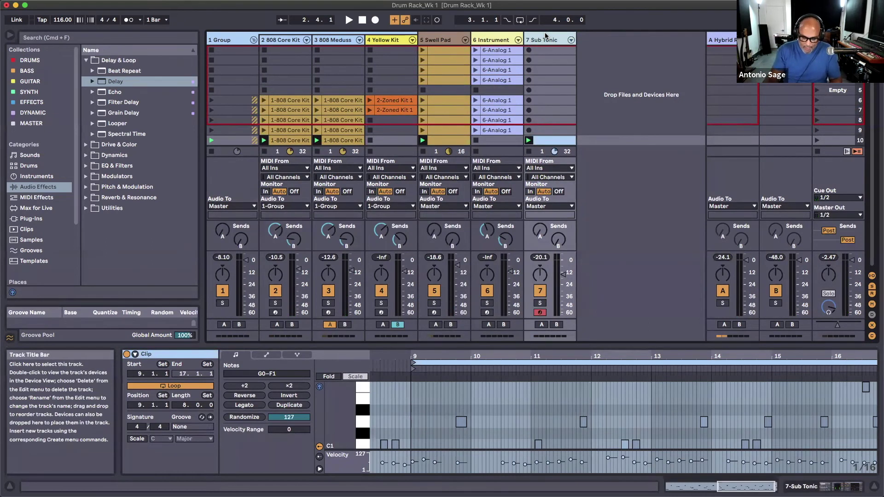
pyautogui.click(146, 5)
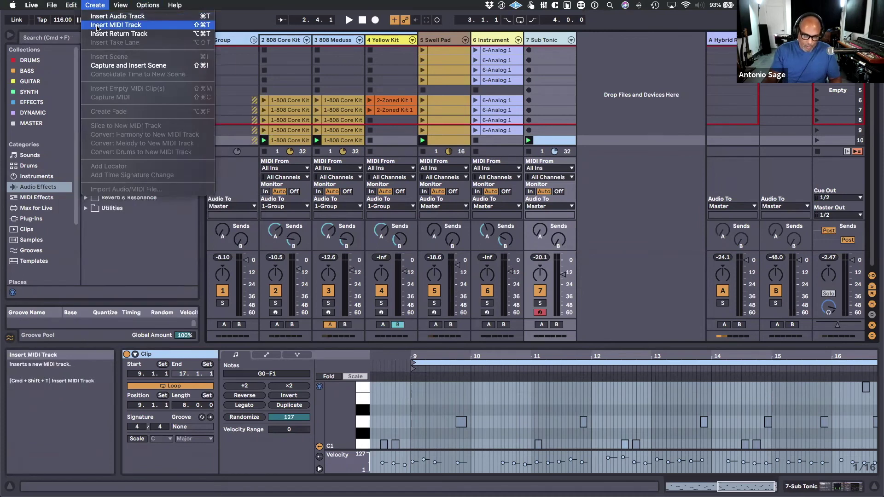
pyautogui.click(97, 26)
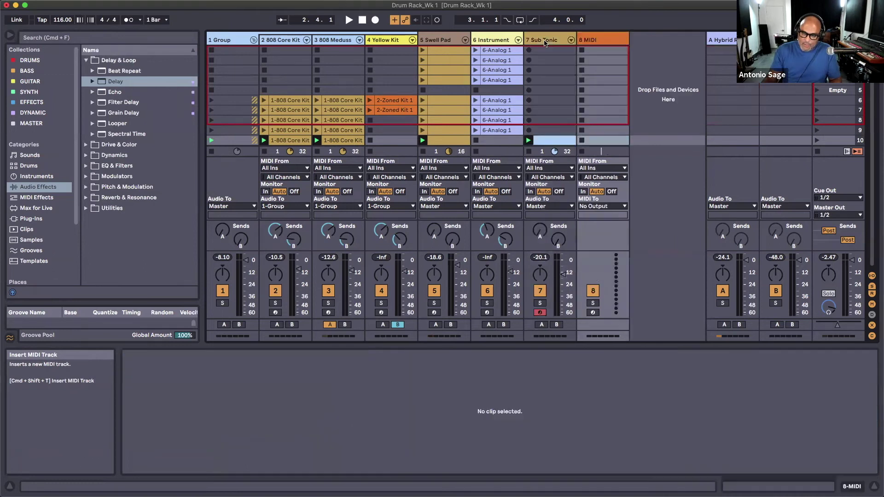
pyautogui.click(596, 40)
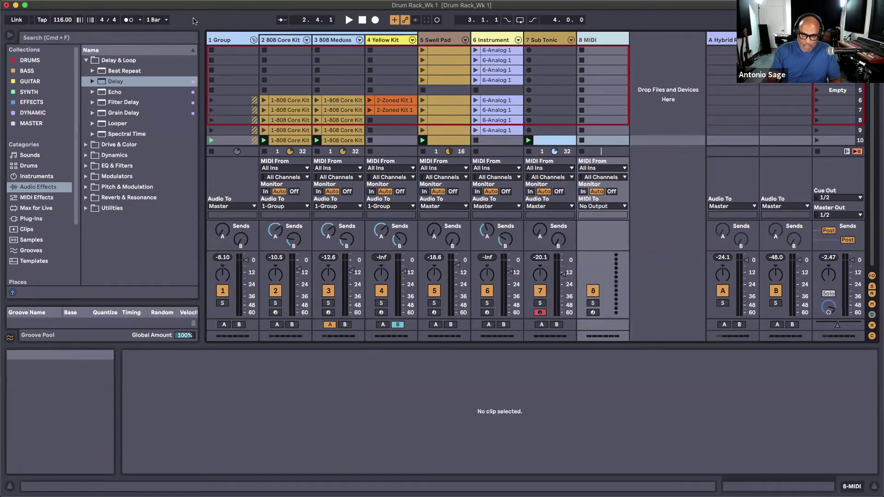
# Start saving the Live Set under a new name, changing the file name to Instruments_Wk 2.als
pyautogui.click(33, 5)
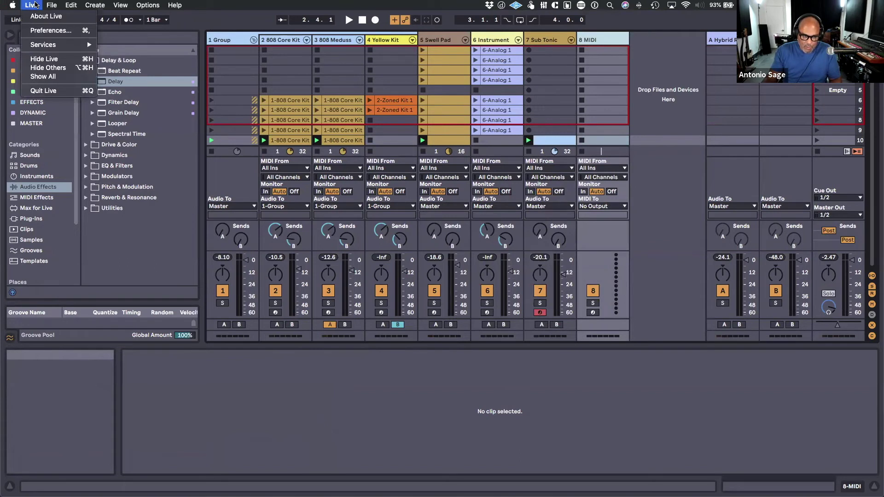
pyautogui.moveTo(51, 5)
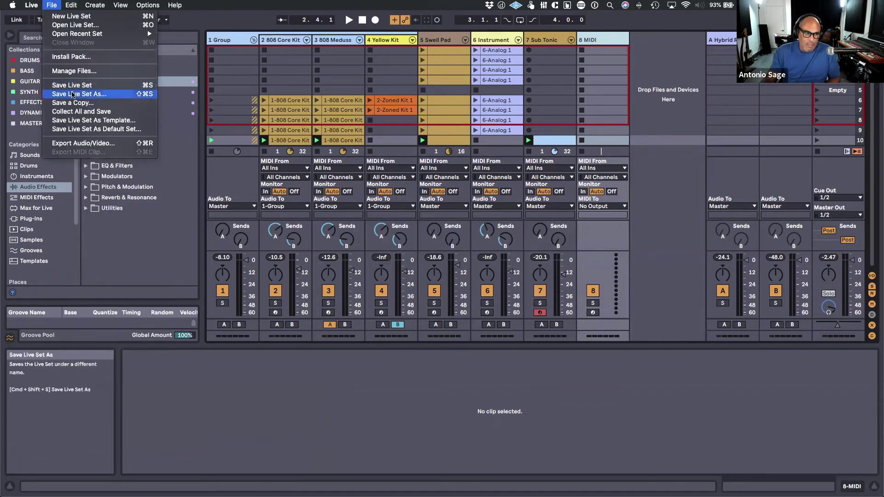
pyautogui.press('Escape')
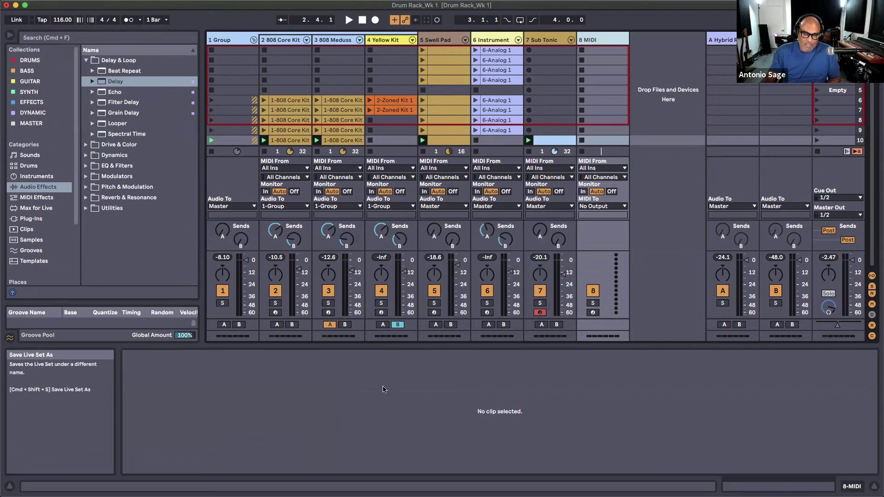
pyautogui.press('super+shift+s')
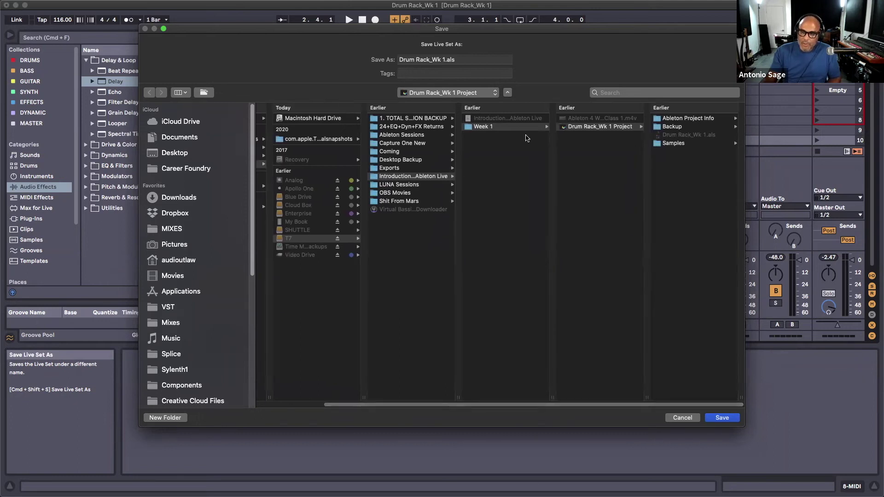
pyautogui.click(445, 60)
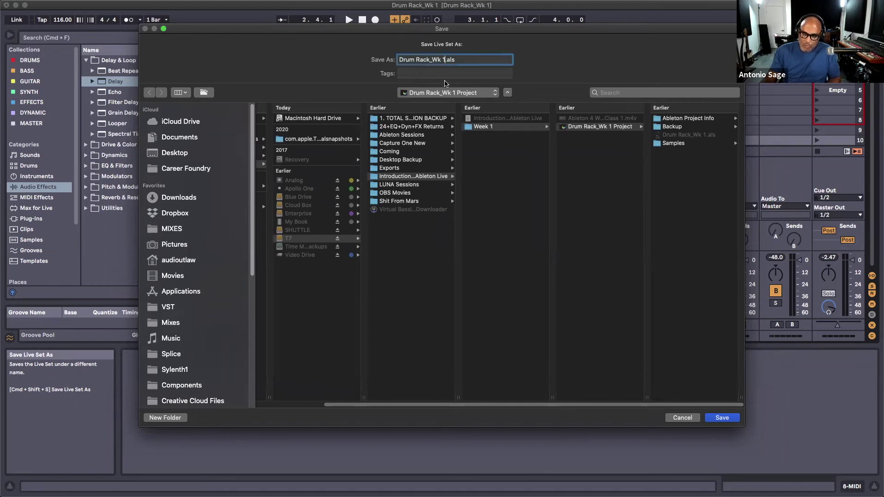
pyautogui.press('BackSpace')
pyautogui.write('2')
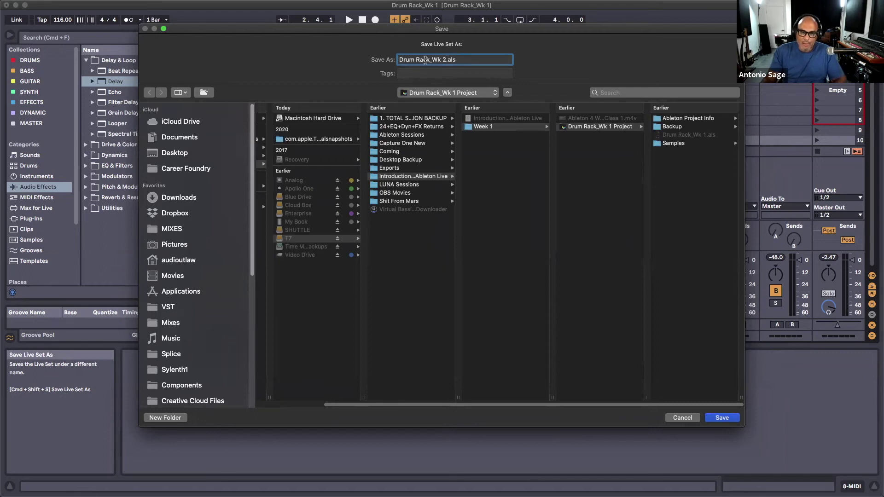
pyautogui.moveTo(428, 60); pyautogui.dragTo(397, 60)
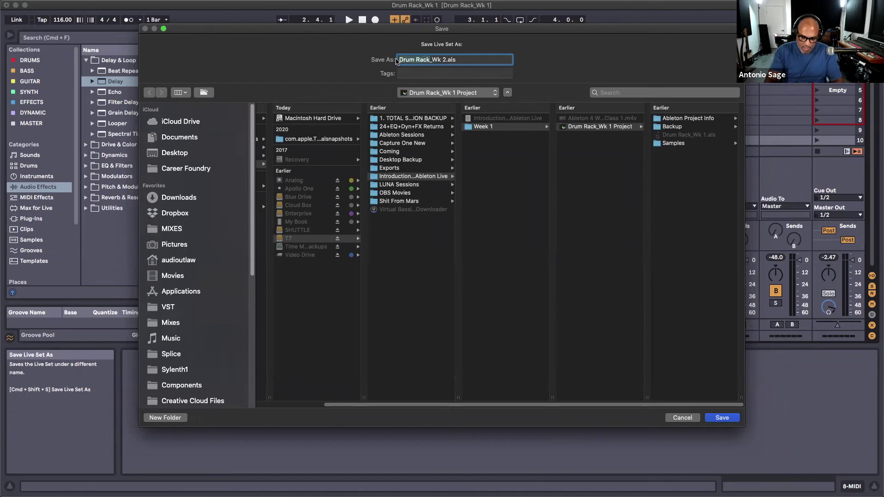
pyautogui.write('Instrument')
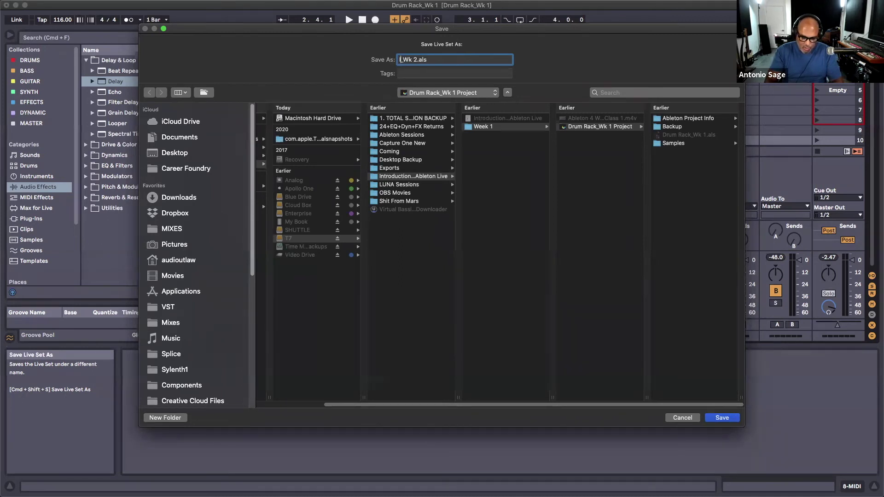
pyautogui.write('s')
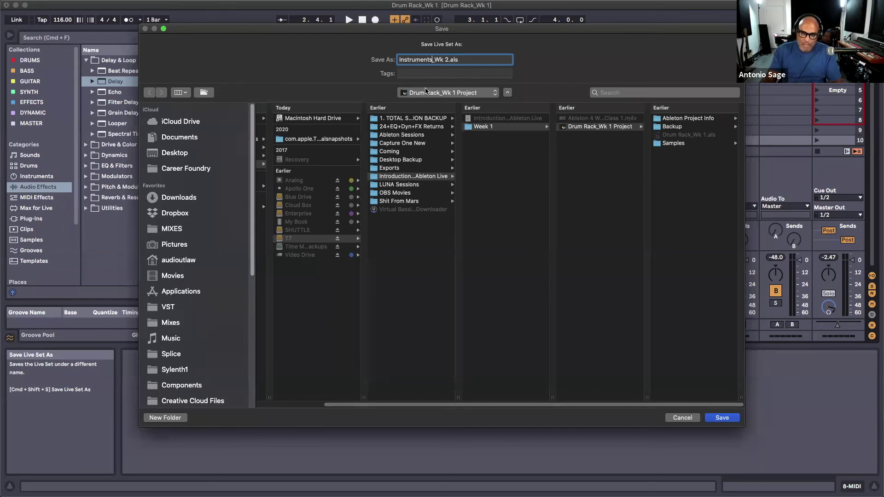
# Add the tempo and key to the file name, making it Instruments_116_Gmin_Wk 2_.als, and save the Live Set
pyautogui.click(447, 61)
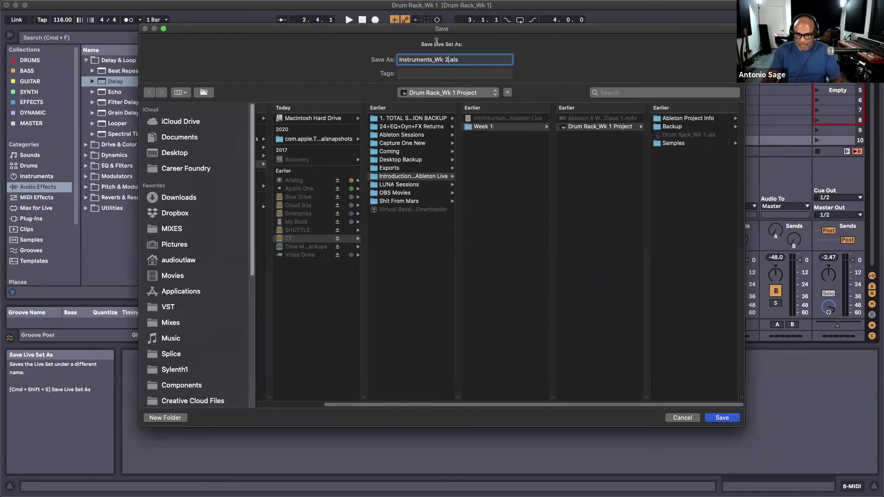
pyautogui.moveTo(435, 29); pyautogui.dragTo(435, 46)
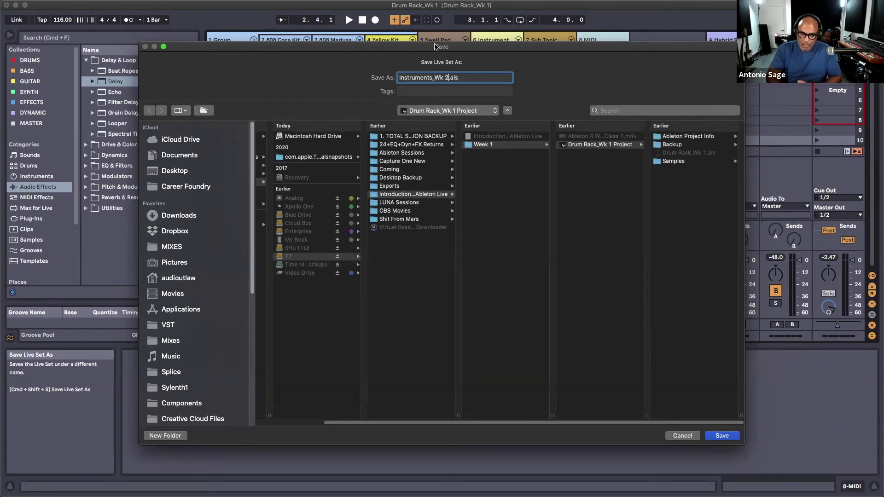
pyautogui.write('_')
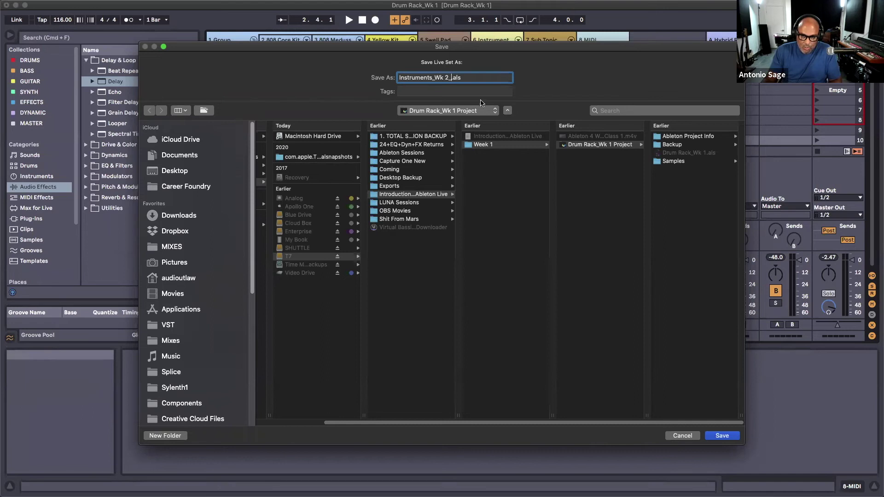
pyautogui.write('116_')
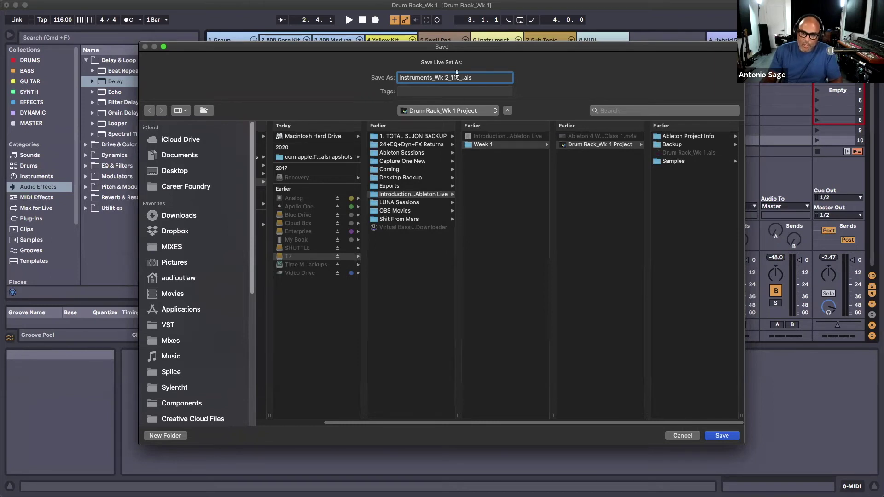
pyautogui.press('BackSpace')
pyautogui.press('BackSpace')
pyautogui.press('BackSpace')
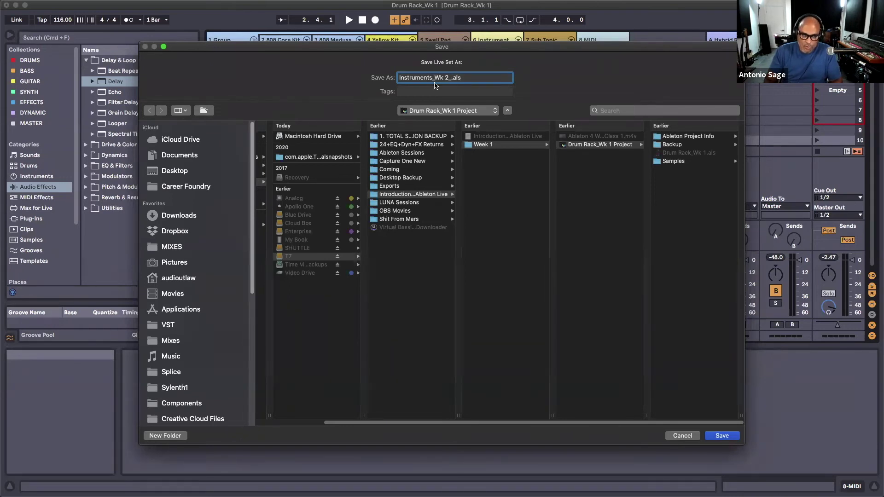
pyautogui.write('11')
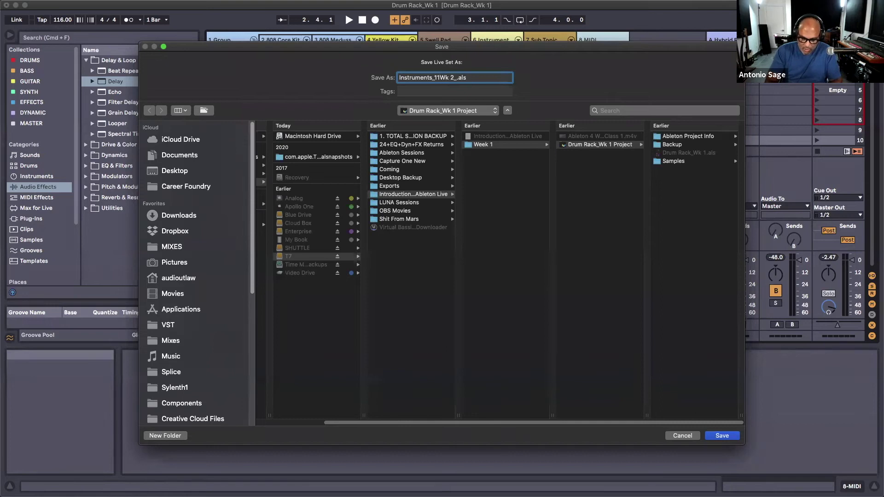
pyautogui.write('6_')
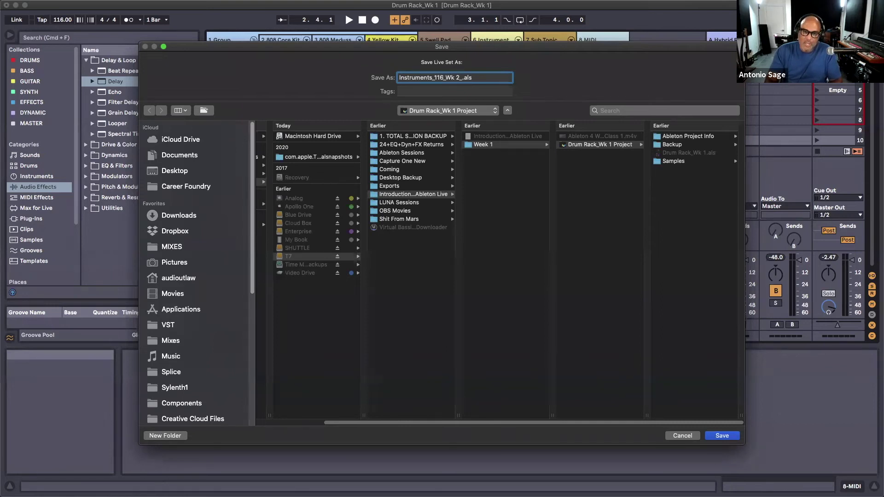
pyautogui.write('Gmin')
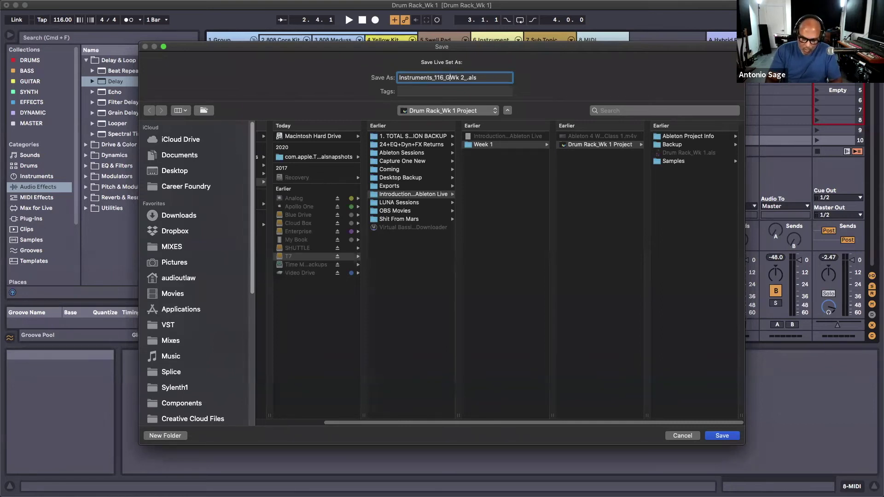
pyautogui.write('_')
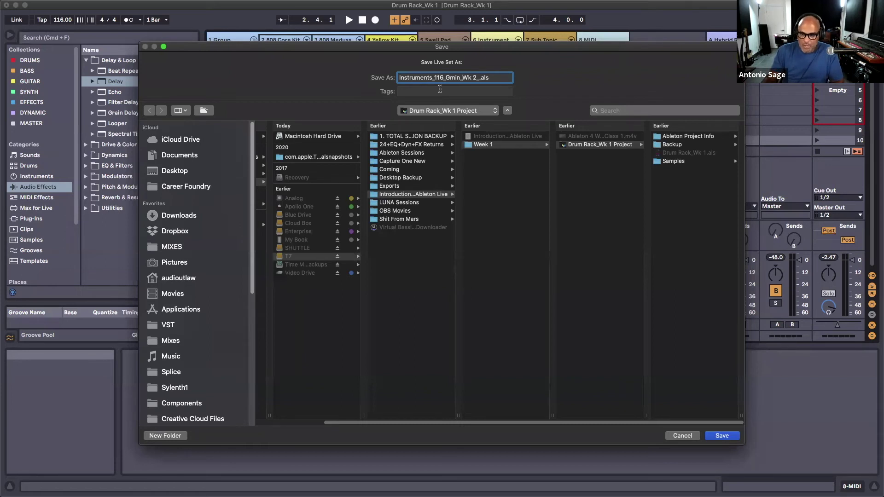
pyautogui.click(720, 436)
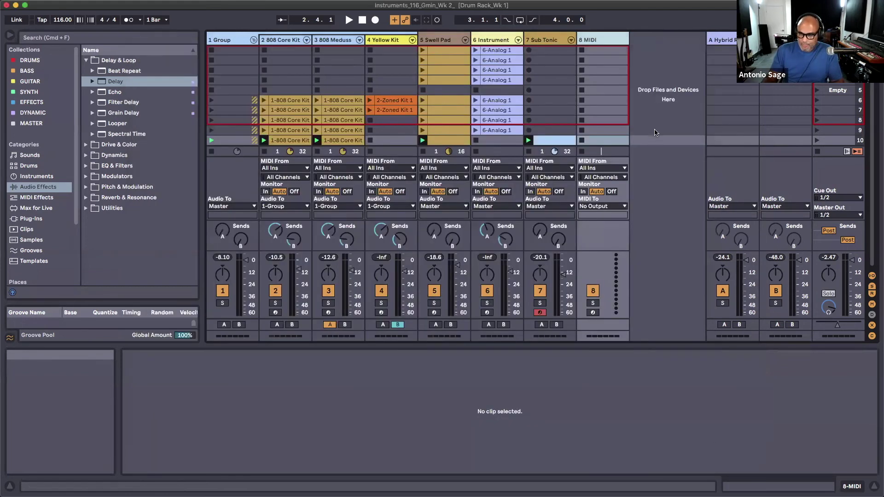
# Play scene 10 briefly, stop playback, and select the new empty MIDI track
pyautogui.click(824, 140)
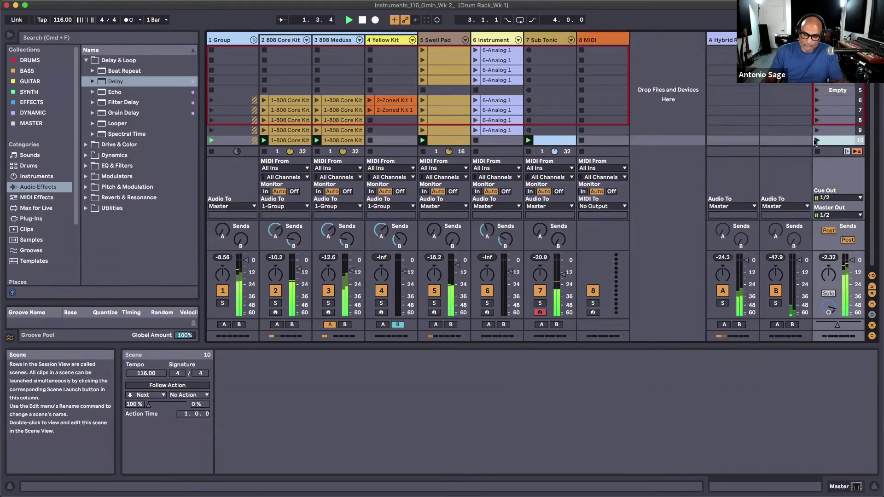
pyautogui.press('space')
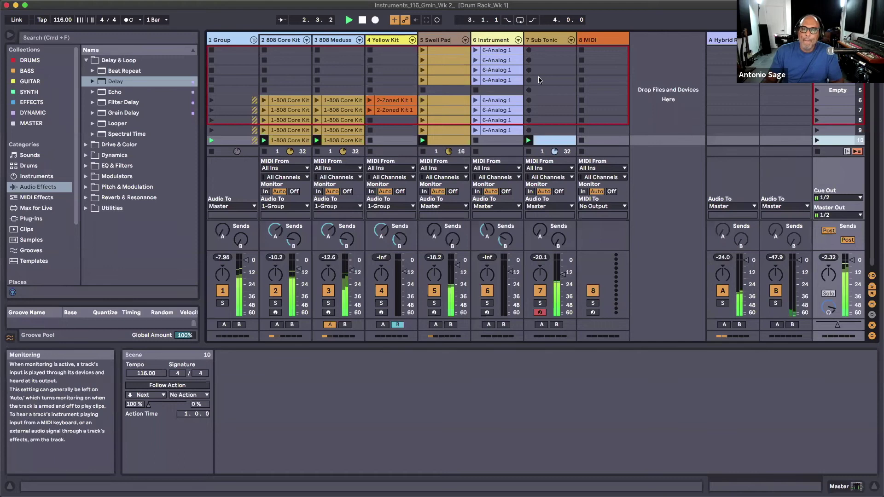
pyautogui.click(593, 42)
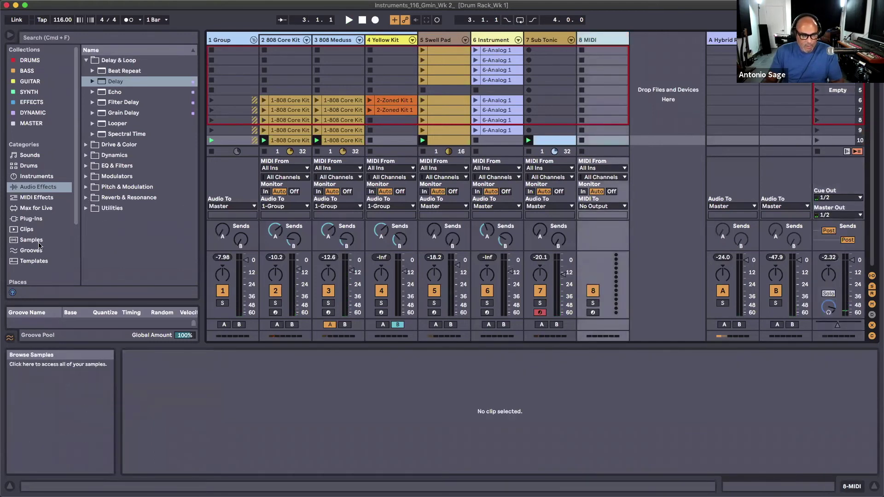
# List the installed Packs in the browser and widen the browser so the full pack names fit
pyautogui.scroll(-4, 39, 246)
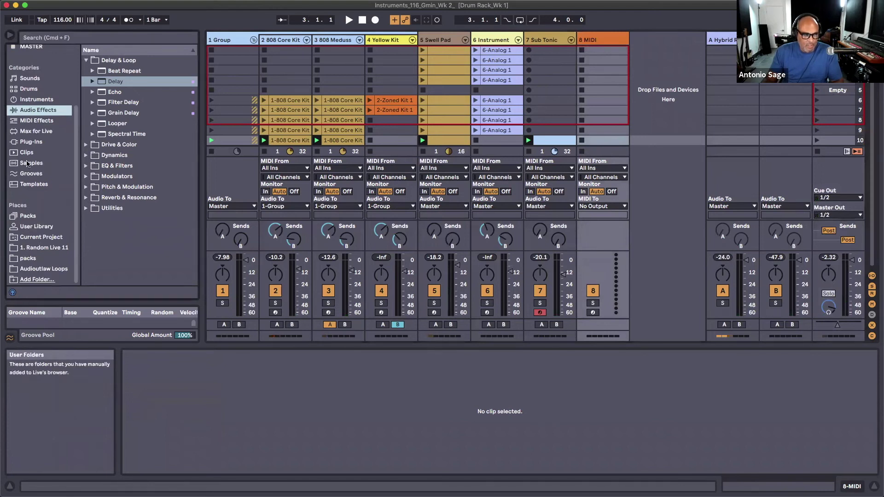
pyautogui.click(27, 217)
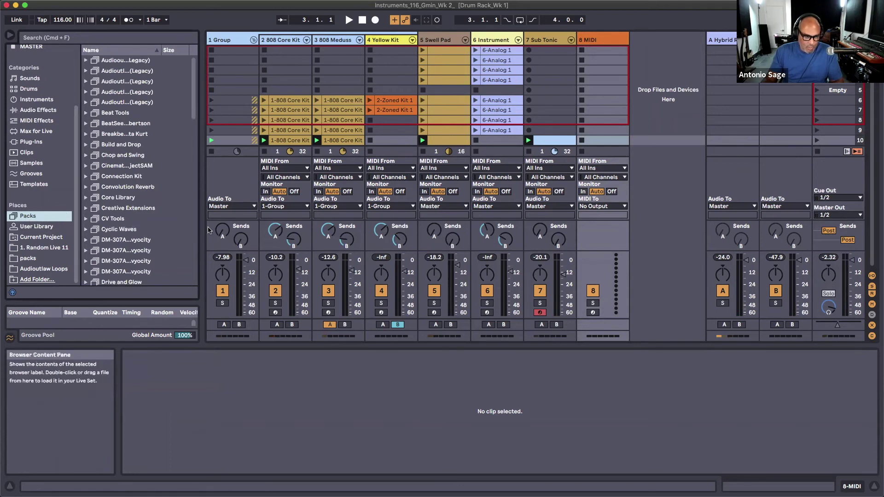
pyautogui.moveTo(194, 239); pyautogui.dragTo(263, 238)
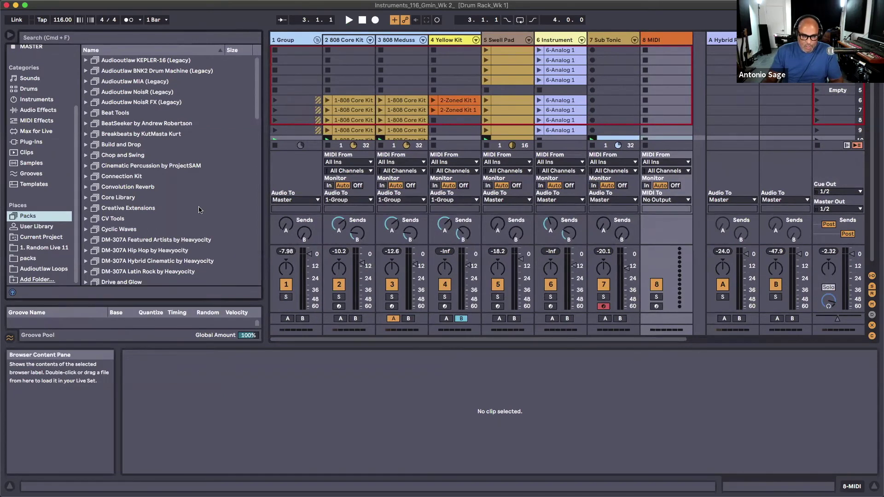
# Find the String Quartet by Spitfire Audio pack and expand its Instruments and Individual - String Quartet folders
pyautogui.scroll(-2, 199, 210)
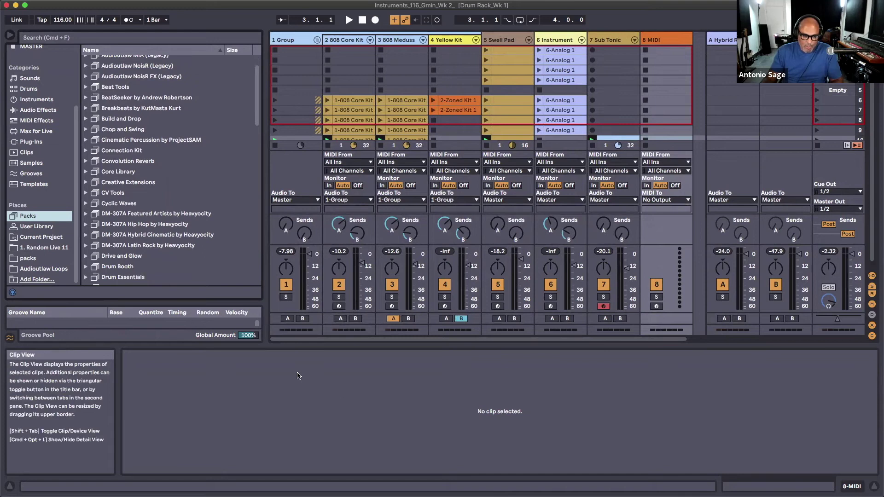
pyautogui.moveTo(276, 462)
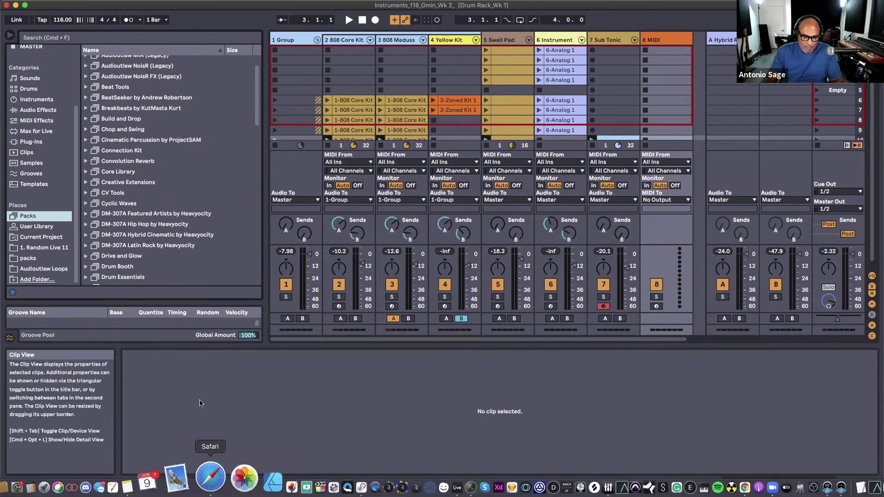
pyautogui.scroll(-1, 170, 238)
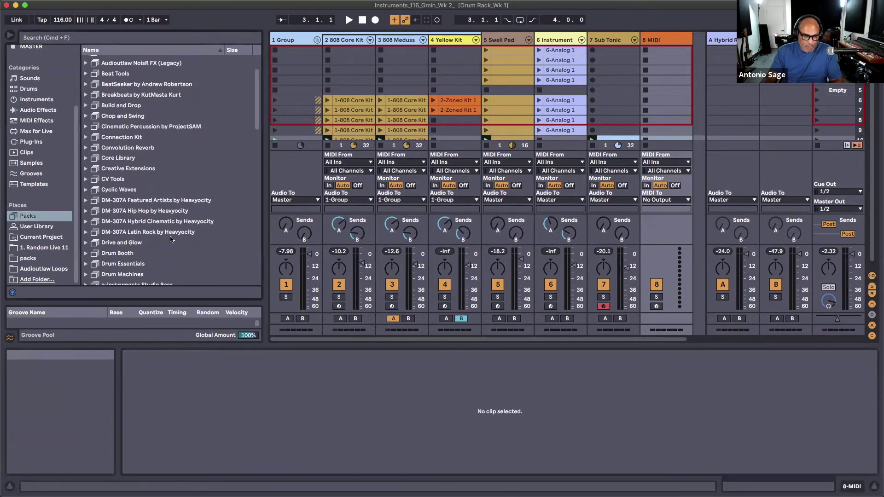
pyautogui.scroll(-15, 171, 238)
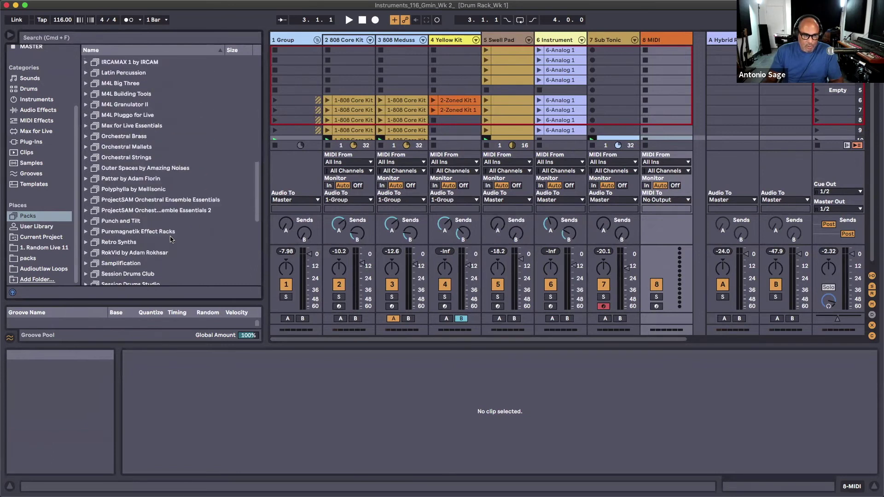
pyautogui.scroll(-5, 171, 239)
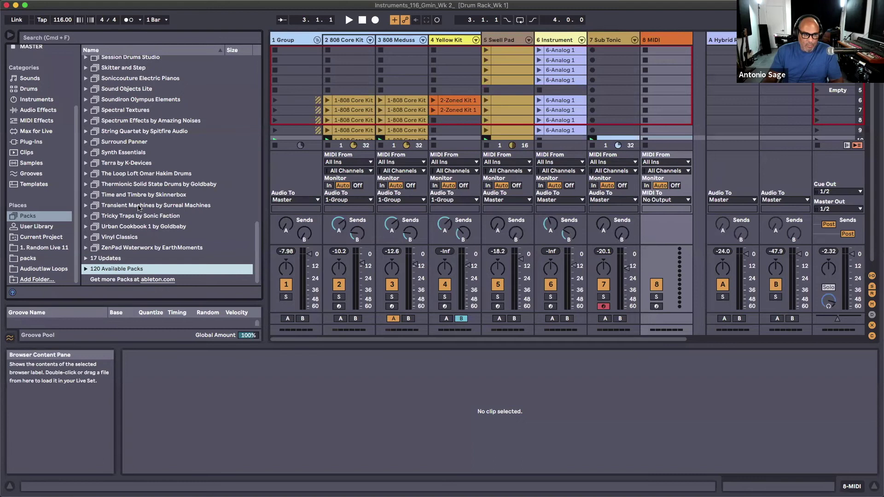
pyautogui.scroll(1, 139, 208)
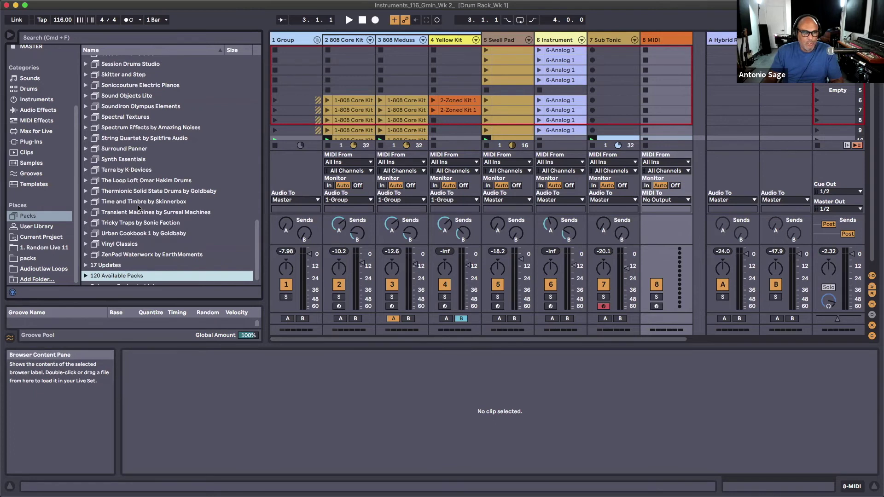
pyautogui.click(116, 138)
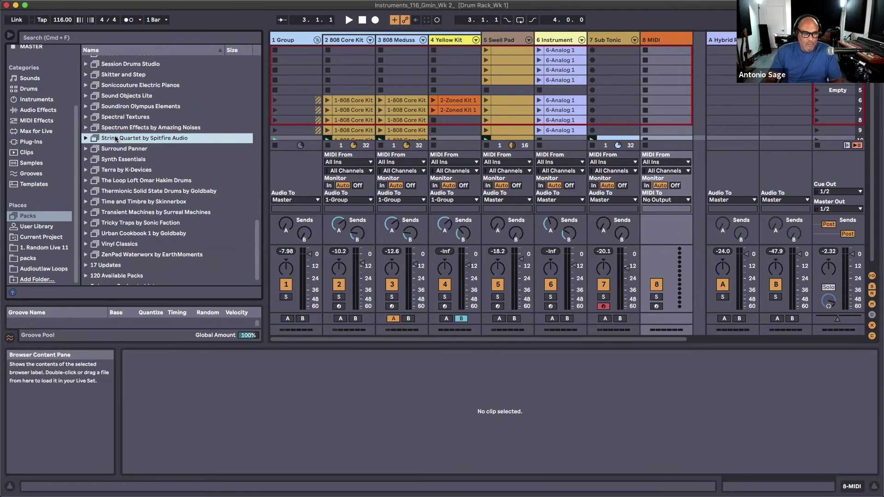
pyautogui.click(86, 139)
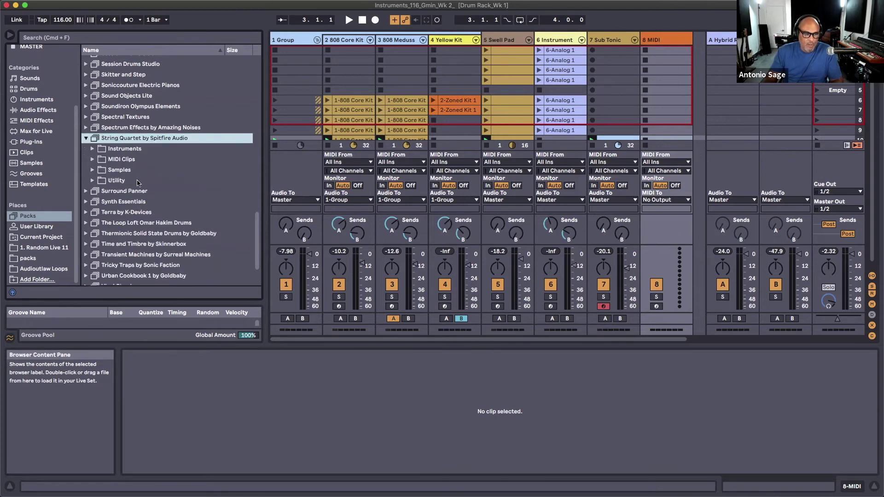
pyautogui.click(92, 149)
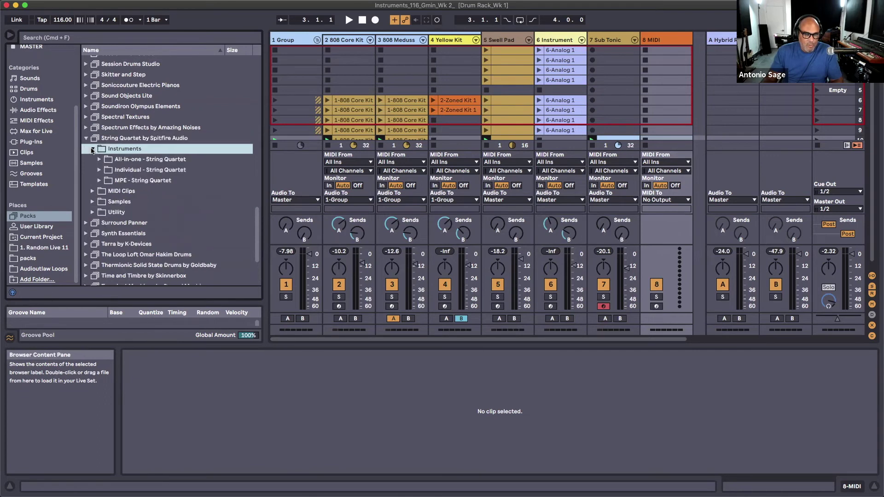
pyautogui.click(152, 161)
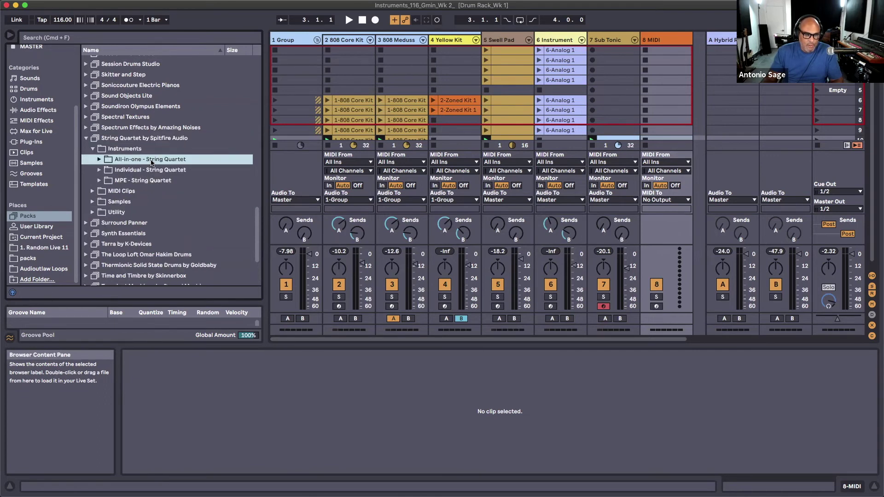
pyautogui.click(99, 171)
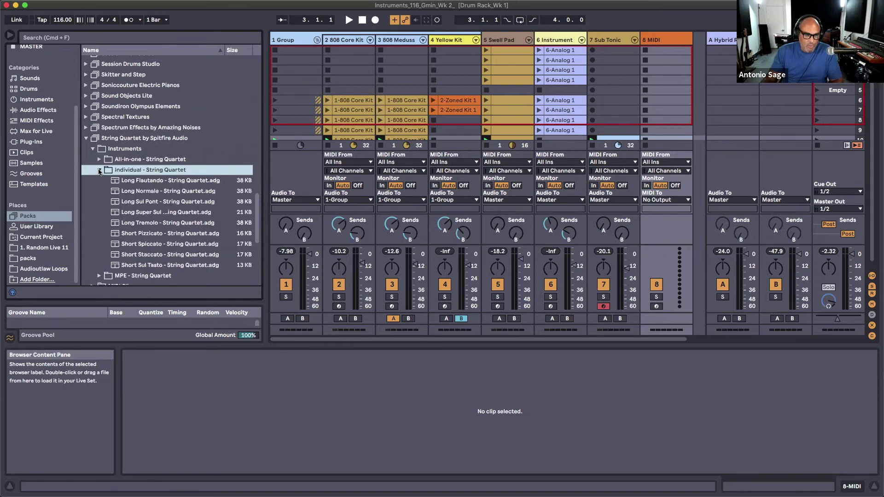
# Audition the individual string quartet presets from Long Flautando through Short Sul Tasto
pyautogui.click(172, 182)
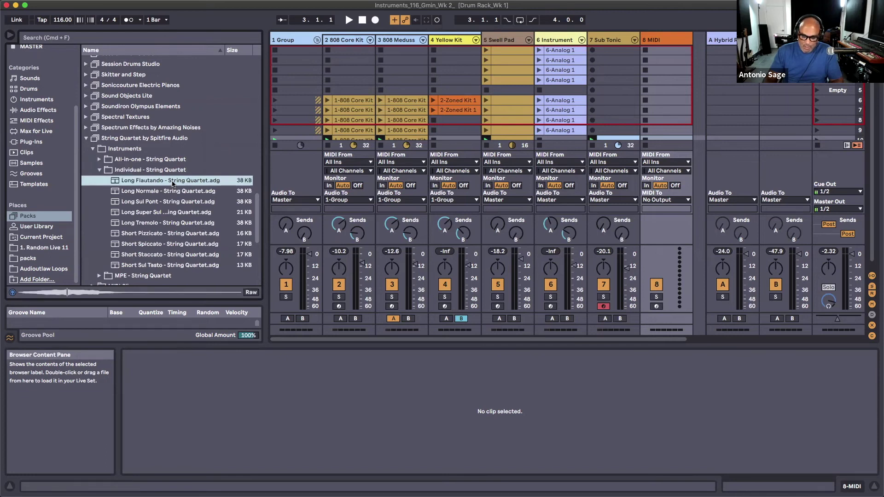
pyautogui.press('Down')
pyautogui.press('Down')
pyautogui.press('Down')
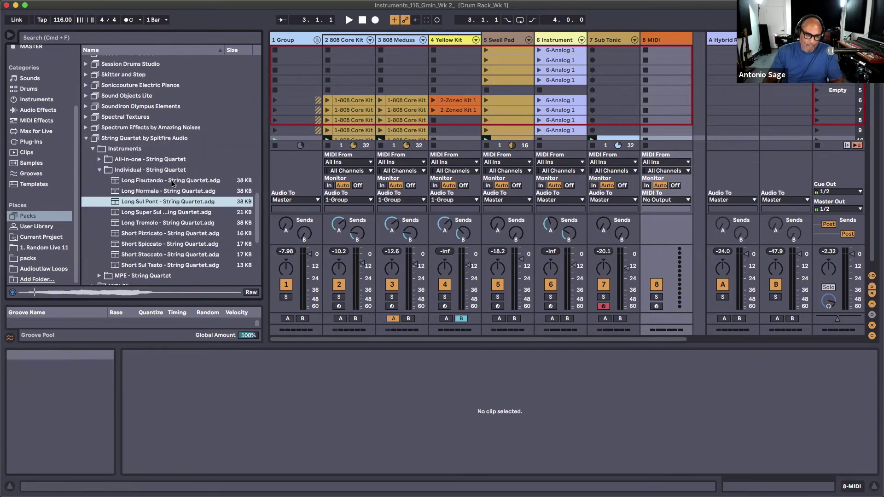
pyautogui.press('Down')
pyautogui.press('Down')
pyautogui.press('Down')
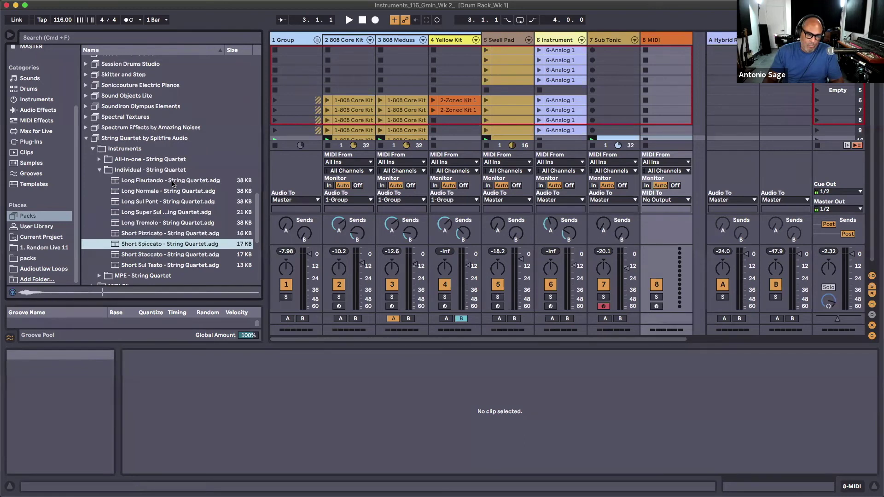
pyautogui.press('Down')
pyautogui.press('Down')
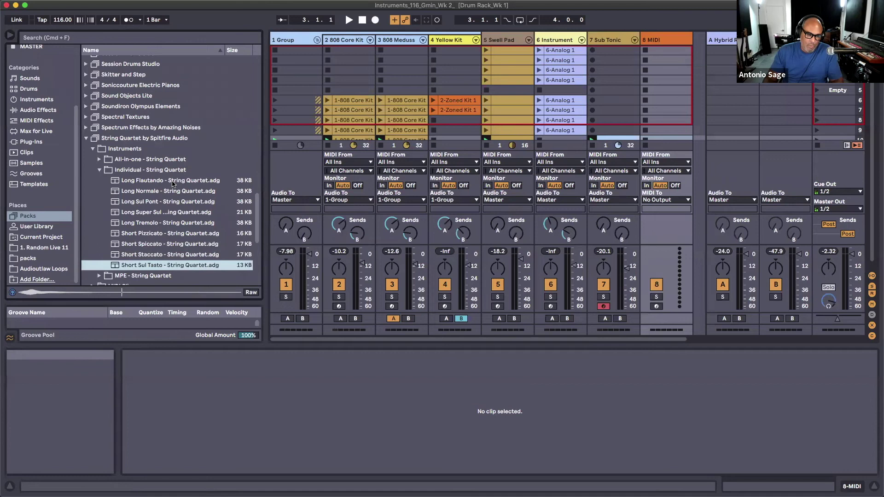
# Load the Short Pizzicato - String Quartet preset onto the new MIDI track
pyautogui.press('Up')
pyautogui.press('Up')
pyautogui.press('Up')
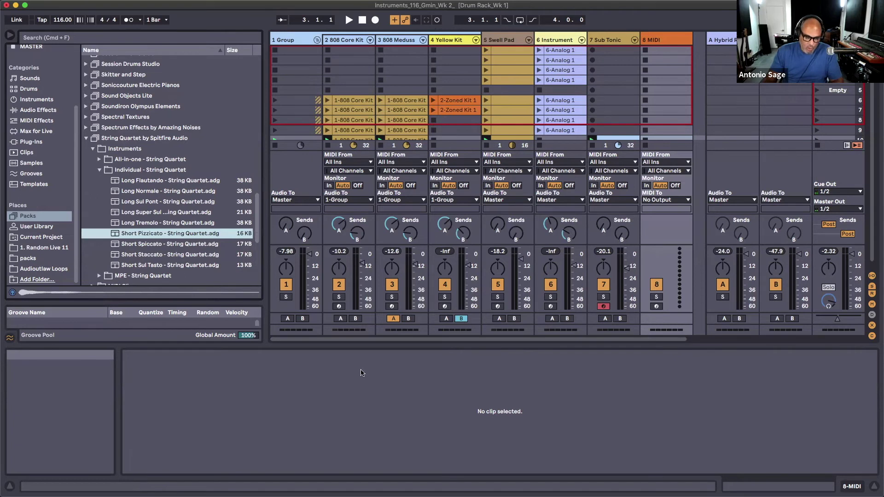
pyautogui.press('Return')
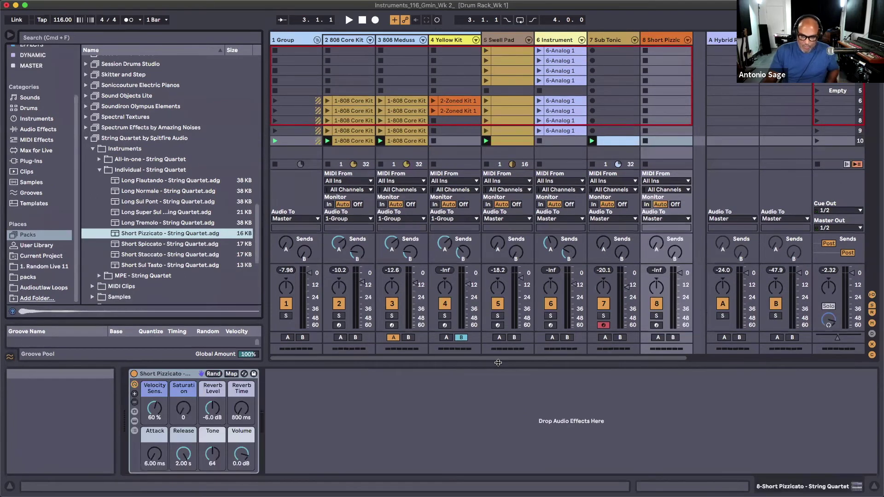
# Play scene 10, arm the Short Pizzicato track and record a new clip into its scene 10 slot
pyautogui.click(815, 141)
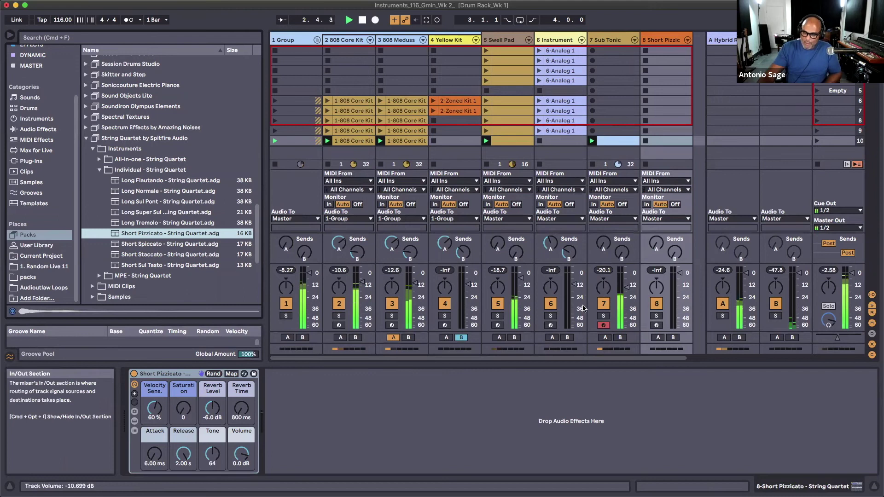
pyautogui.click(655, 325)
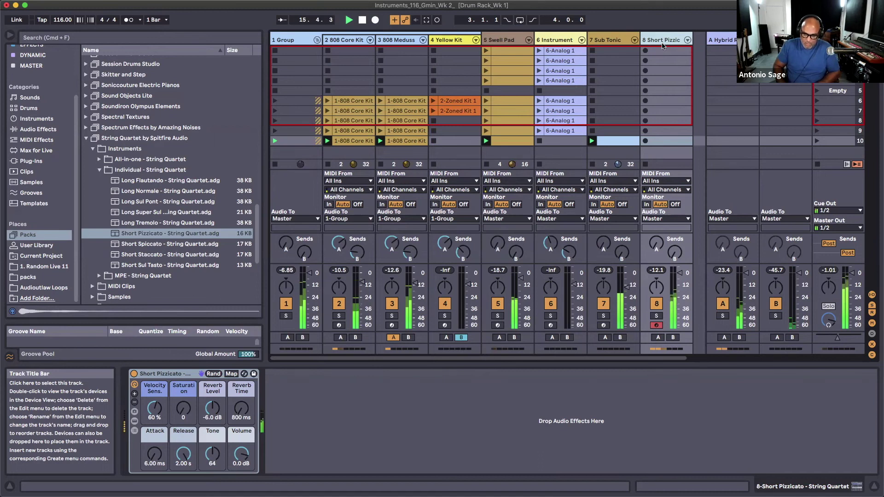
pyautogui.click(645, 141)
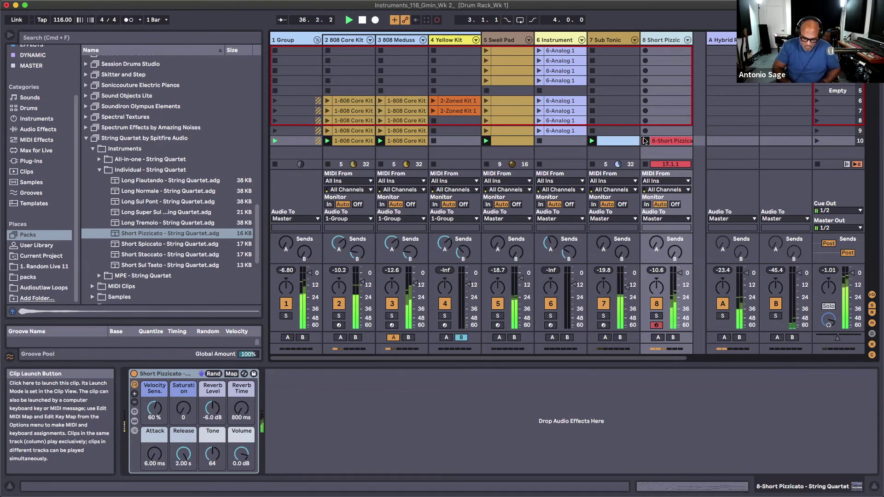
# Stop the recording, play the new Short Pizzicato clip, and open it in the note editor
pyautogui.press('space')
pyautogui.click(644, 140)
pyautogui.doubleClick(656, 141)
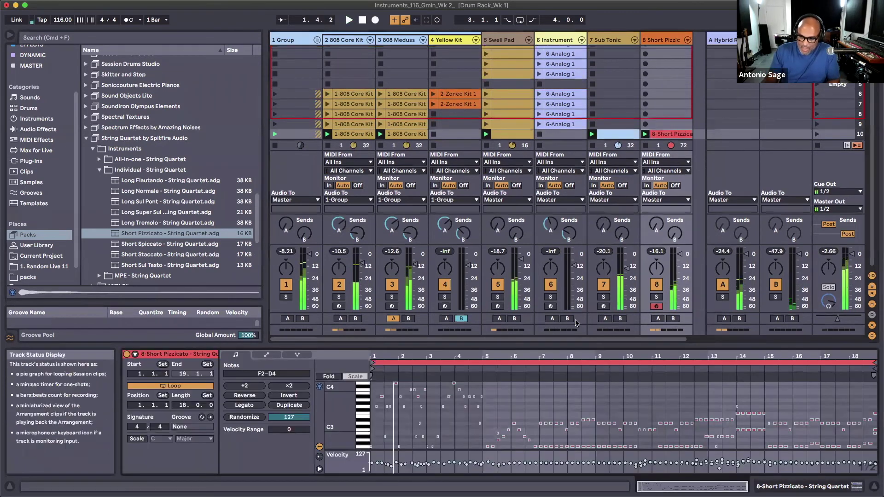
# Set the pizzicato clip's start and loop start to 7.1.1 with a 12-bar loop, and enlarge the clip view
pyautogui.click(374, 362)
pyautogui.moveTo(374, 362); pyautogui.dragTo(539, 373)
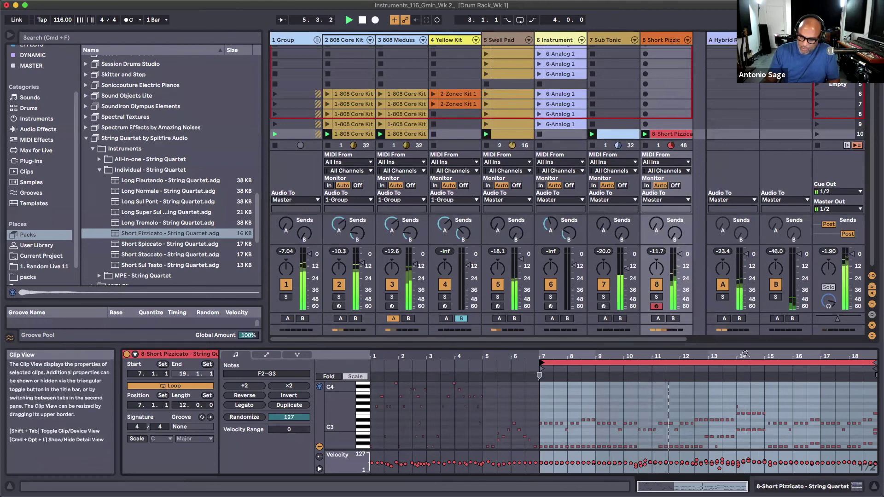
pyautogui.moveTo(745, 351); pyautogui.dragTo(712, 266)
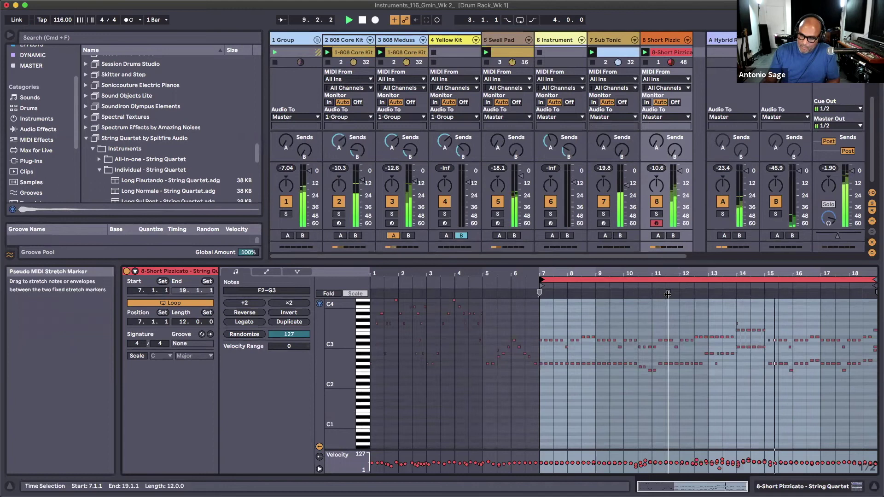
# Replay the start of the pizzicato loop, fold the note editor to the used keys, and zoom in from bar 7
pyautogui.press('space')
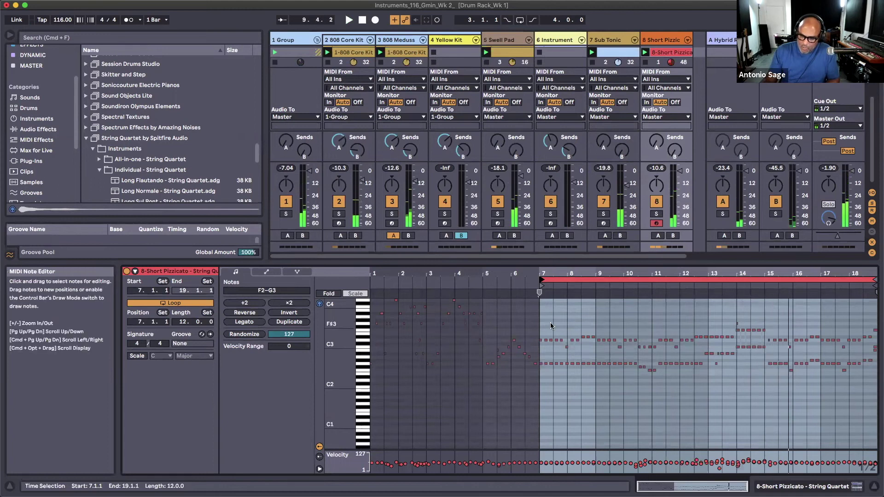
pyautogui.press('space')
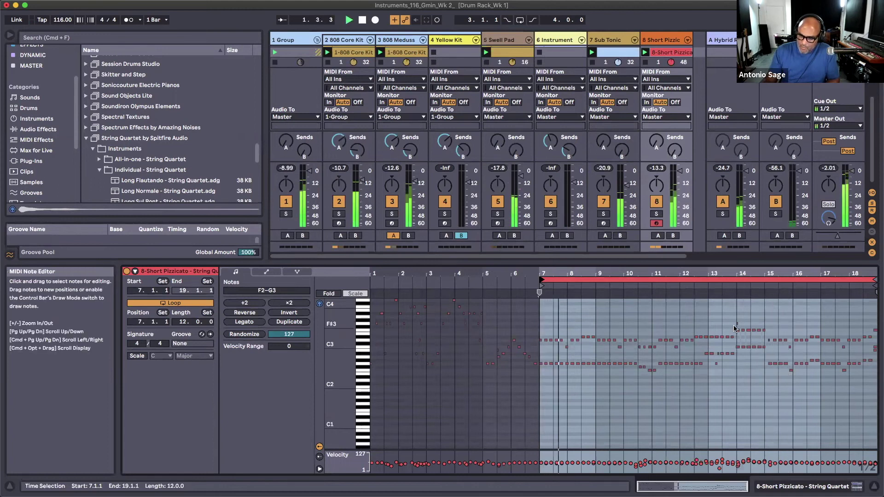
pyautogui.press('space')
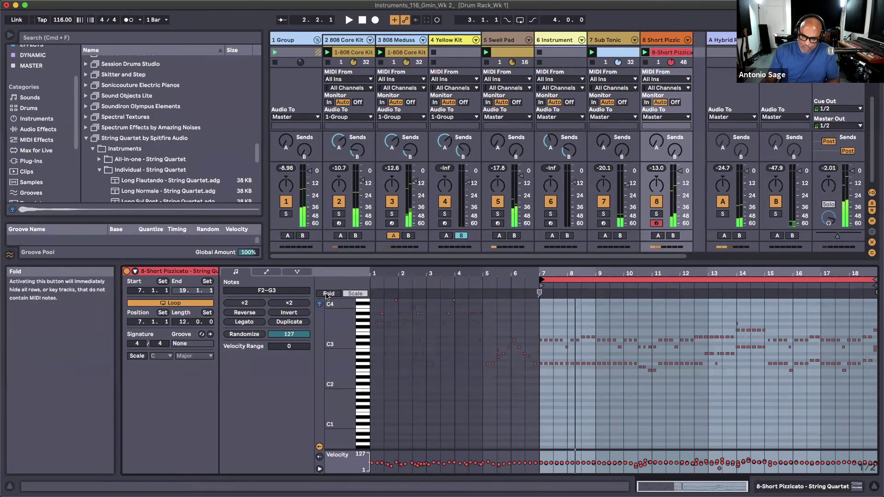
pyautogui.press('f')
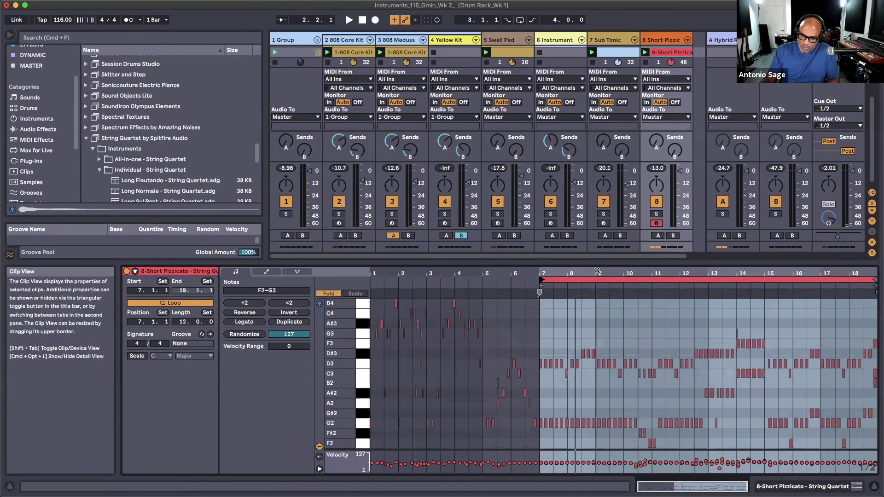
pyautogui.moveTo(456, 274); pyautogui.dragTo(405, 344)
# Play the loop and move the two F#2 notes around bar 10.3 down to F2
pyautogui.press('space')
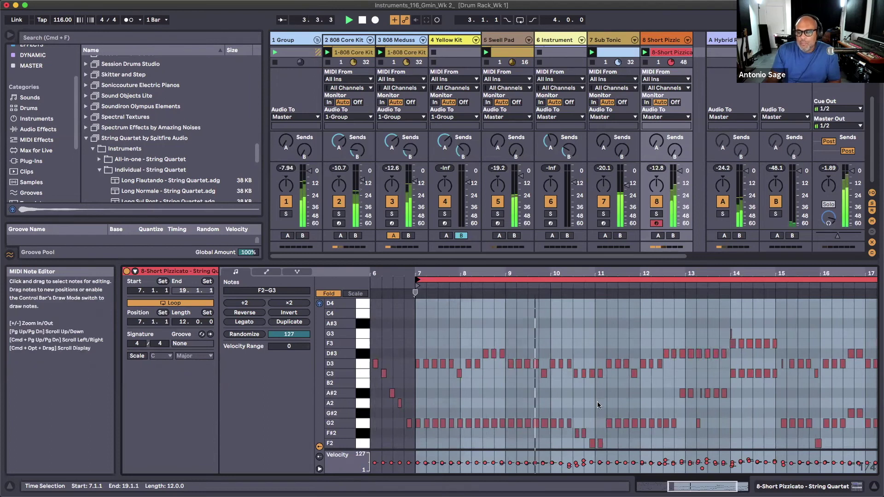
pyautogui.moveTo(596, 430); pyautogui.dragTo(576, 428)
pyautogui.press('Down')
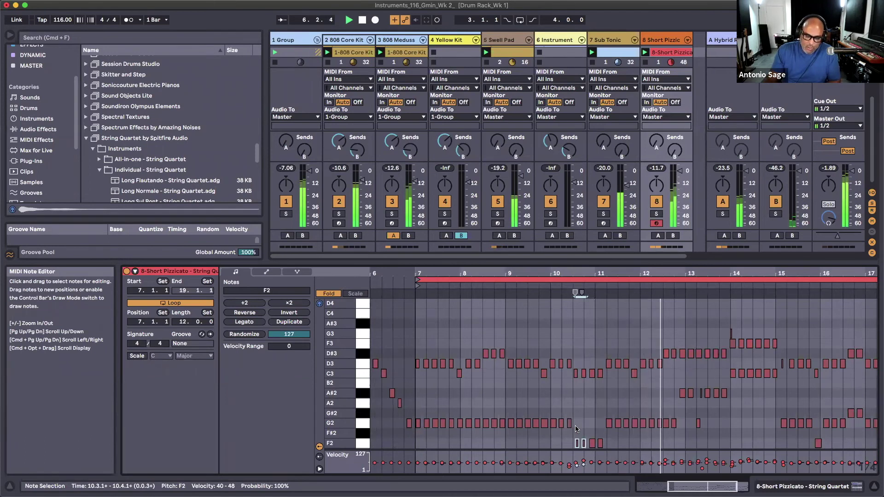
# Move the single G2 note at 13.2 up to A#2 and stop playback
pyautogui.click(698, 423)
pyautogui.press('Up')
pyautogui.press('Up')
pyautogui.press('Up')
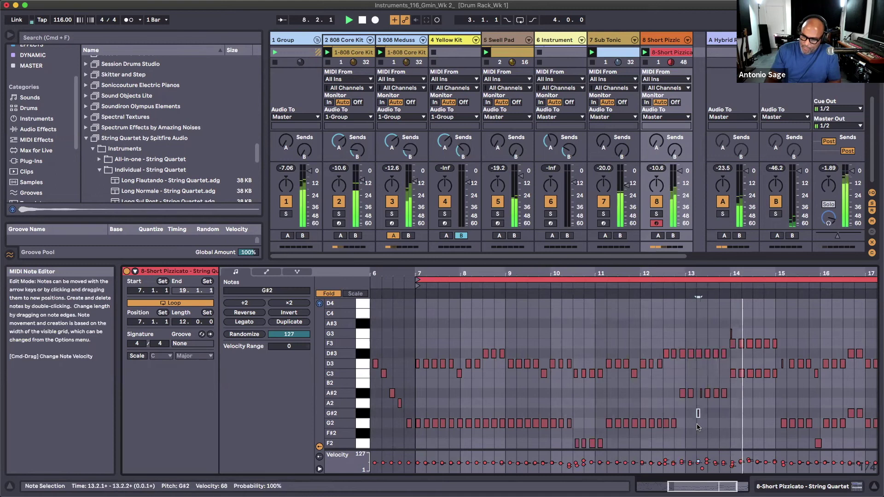
pyautogui.press('space')
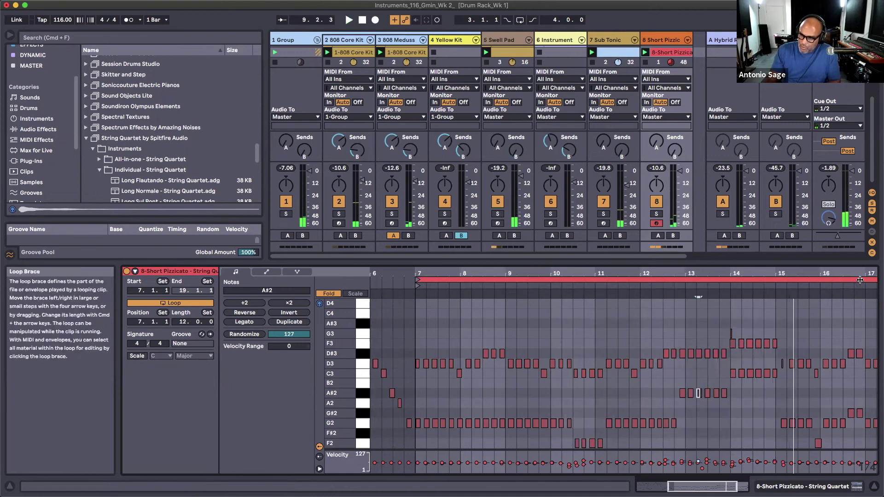
# Shorten the loop to 8 bars ending at 15.1.1, and delete the stray G3 note at the start of bar 14
pyautogui.moveTo(871, 279); pyautogui.dragTo(773, 279)
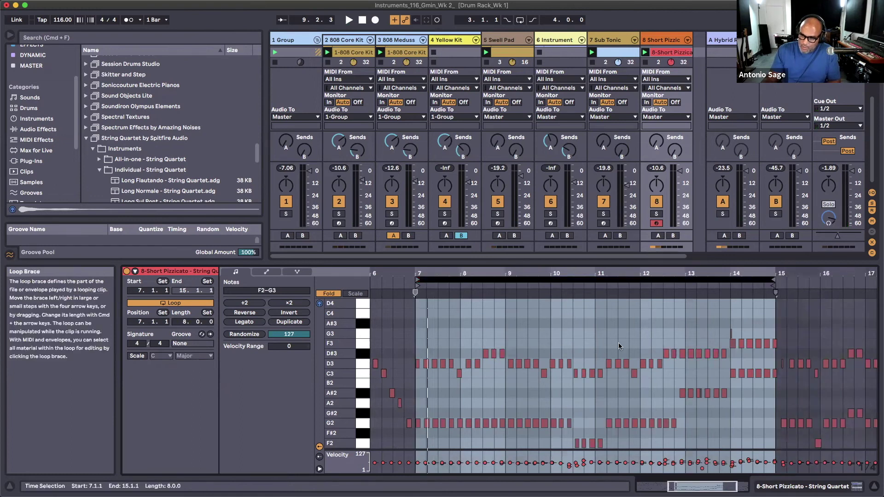
pyautogui.click(734, 331)
pyautogui.moveTo(742, 334); pyautogui.dragTo(742, 333)
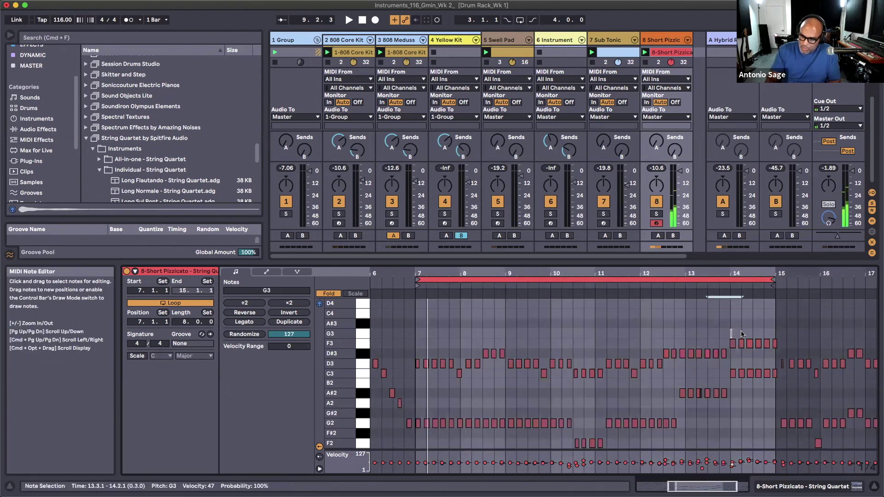
pyautogui.click(697, 400)
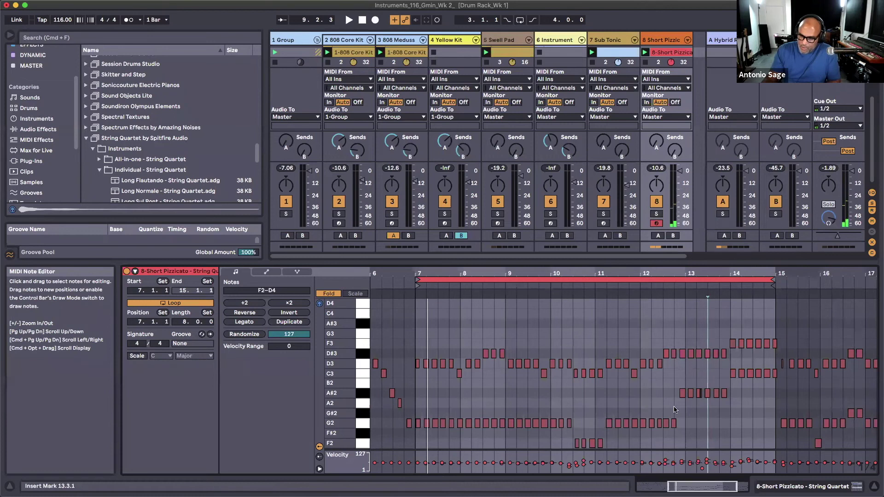
# Select all notes in the pizzicato clip, cancel the accidental request to quit, and replay the loop
pyautogui.click(475, 400)
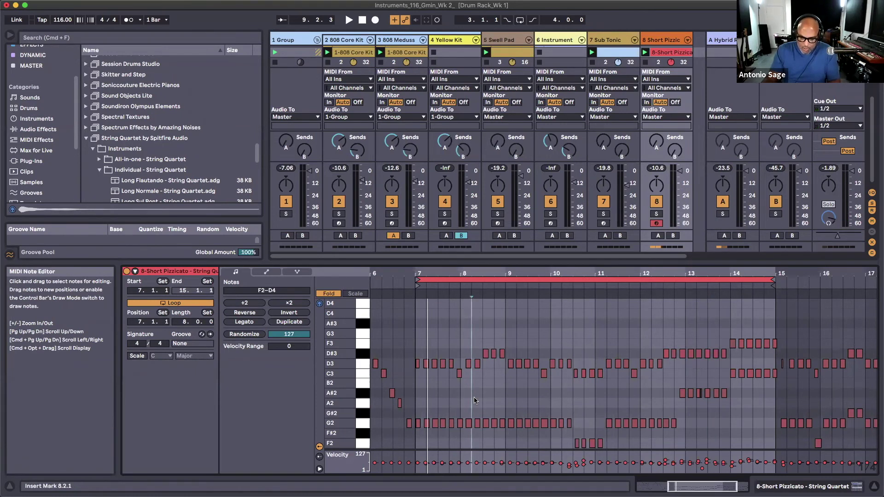
pyautogui.press('super+a')
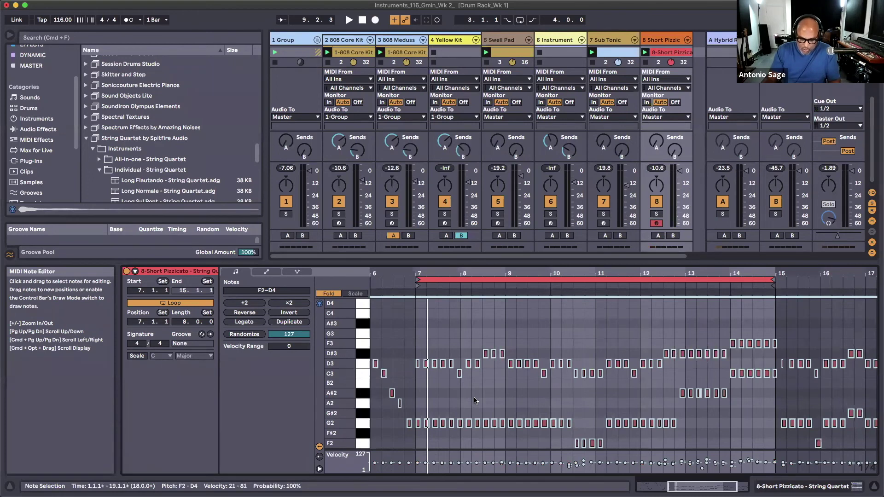
pyautogui.press('super+q')
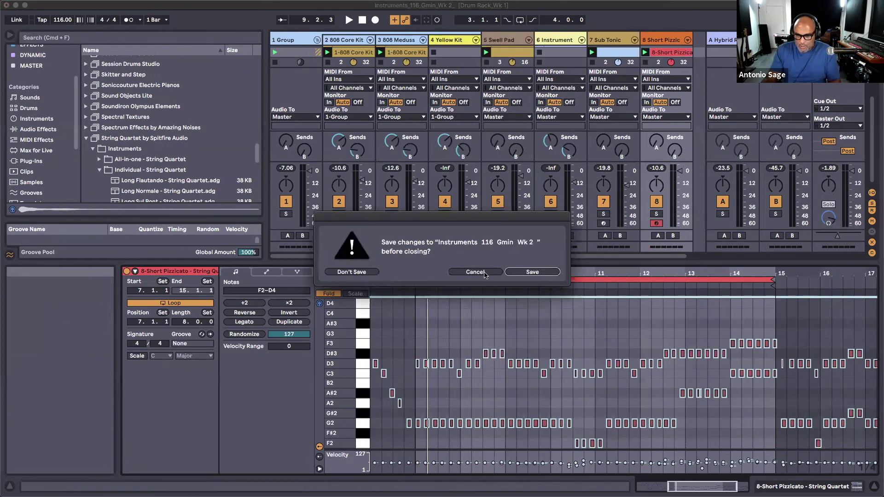
pyautogui.click(474, 272)
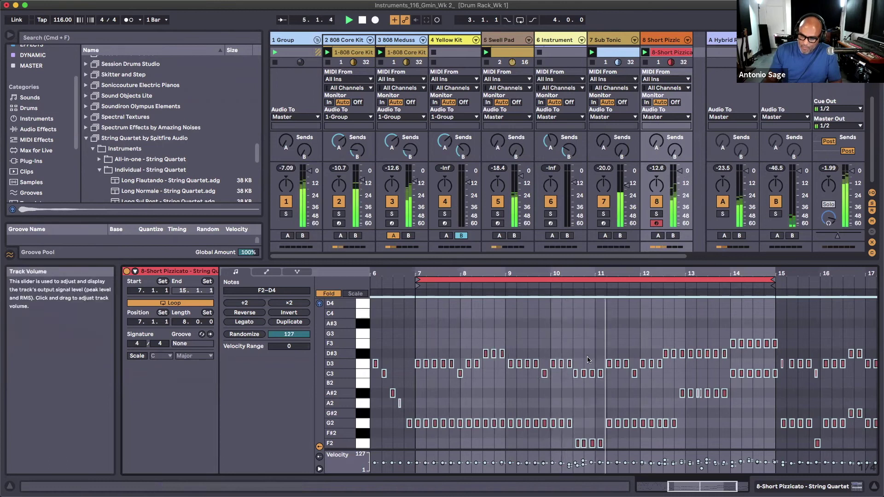
pyautogui.moveTo(584, 282); pyautogui.dragTo(594, 257)
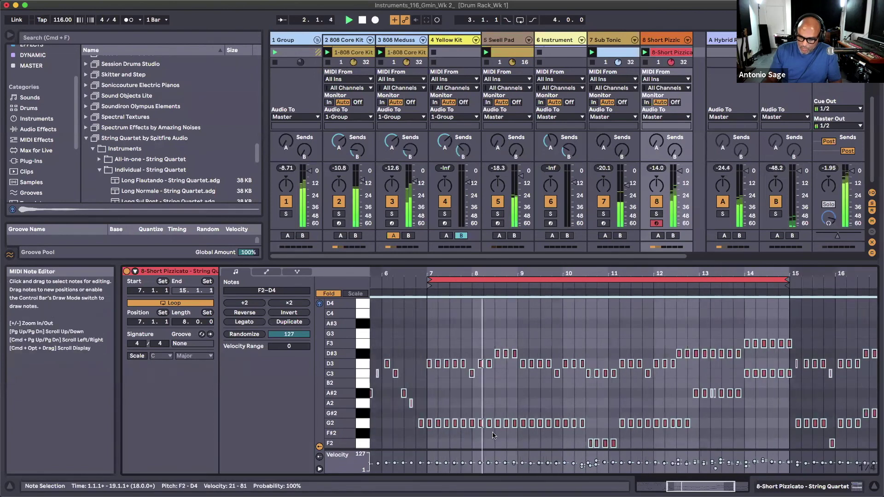
# Stop playback and select the three note pairs from 8.3, followed by the three C3 and F2 pairs from 10.3
pyautogui.press('space')
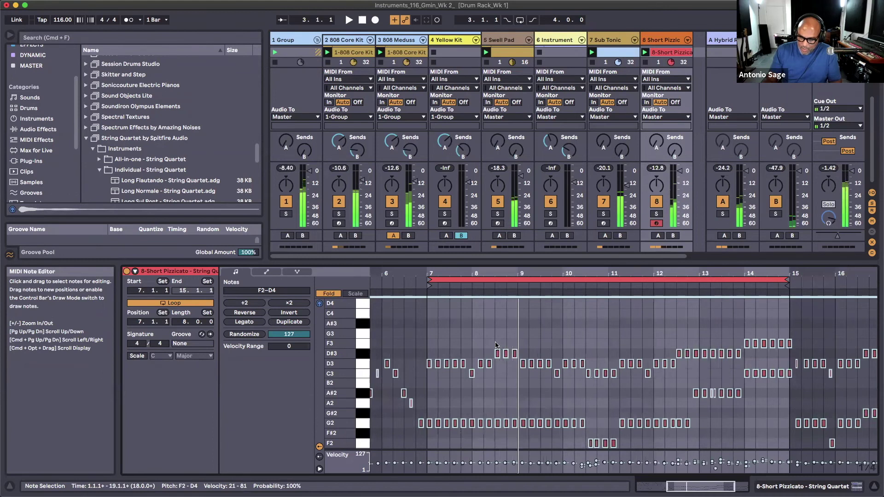
pyautogui.moveTo(498, 344); pyautogui.dragTo(516, 435)
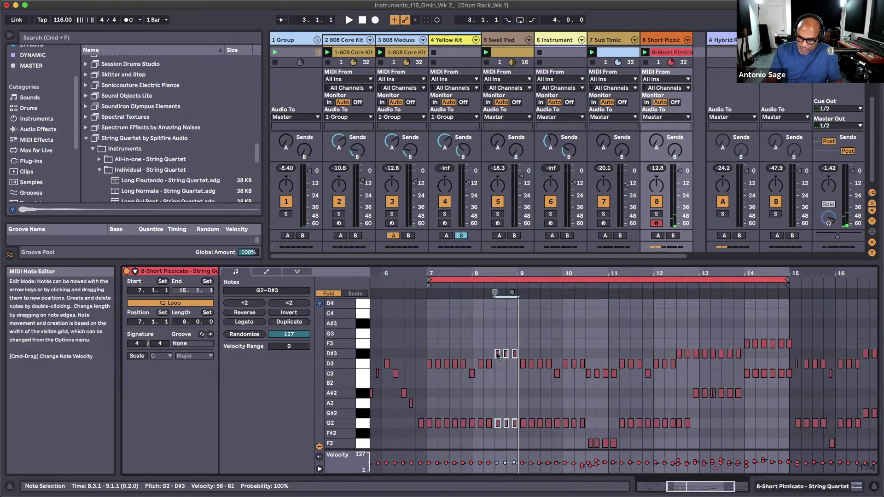
pyautogui.moveTo(498, 355); pyautogui.dragTo(587, 387)
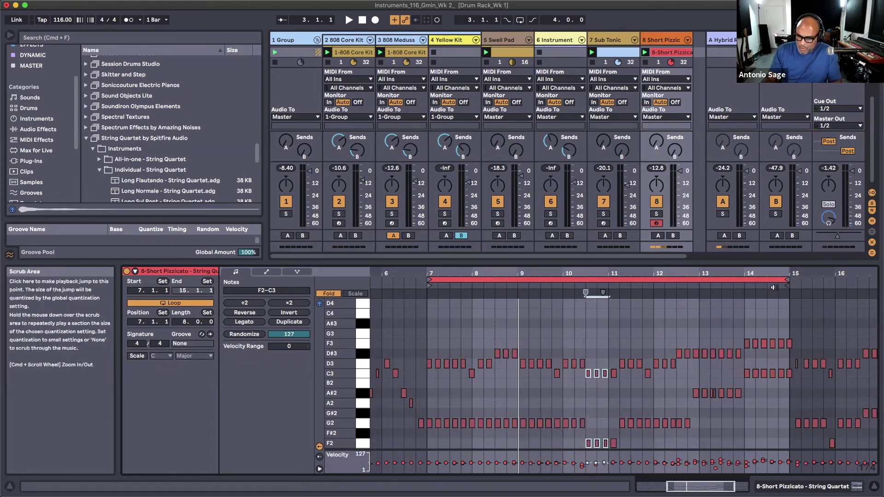
# Audition bar 10 by narrowing the loop to one bar, from 10.1.1 to 11.1.1, and starting playback
pyautogui.moveTo(429, 280); pyautogui.dragTo(562, 278)
pyautogui.press('space')
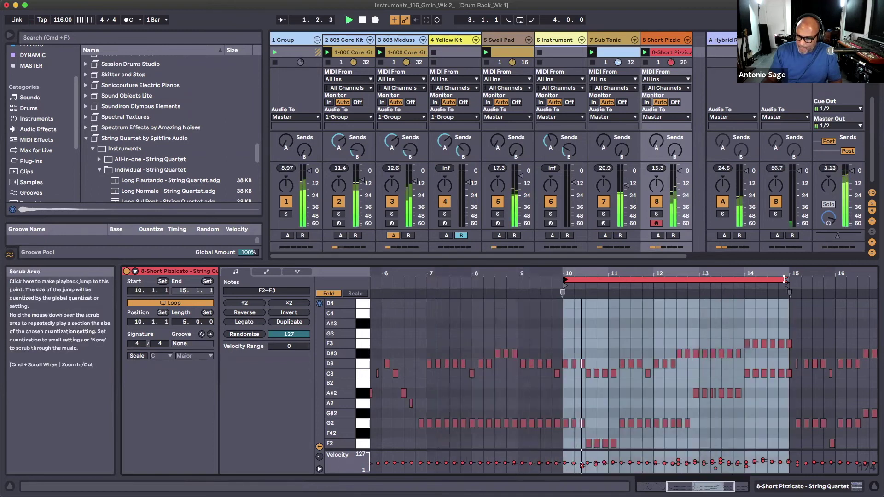
pyautogui.moveTo(785, 279); pyautogui.dragTo(608, 280)
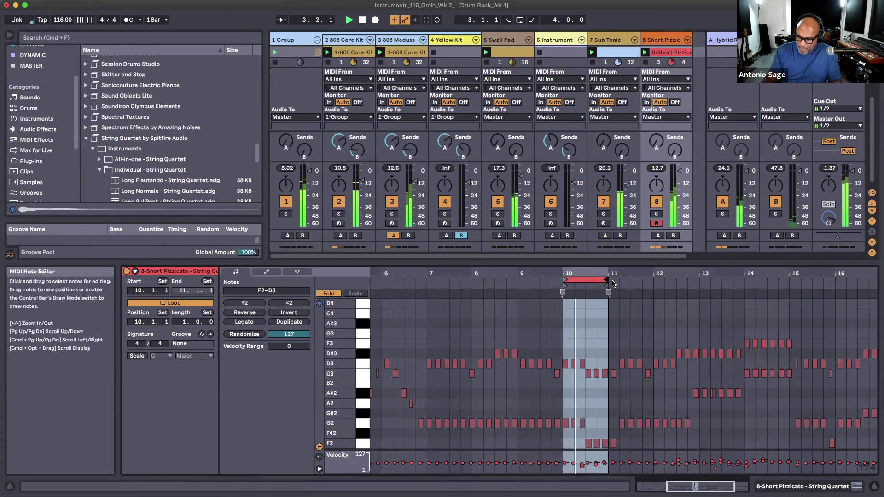
# Audition from bar 9, and set the pizzicato loop to 7 bars, from 7.1.1 to 14.1.1
pyautogui.moveTo(564, 279); pyautogui.dragTo(518, 278)
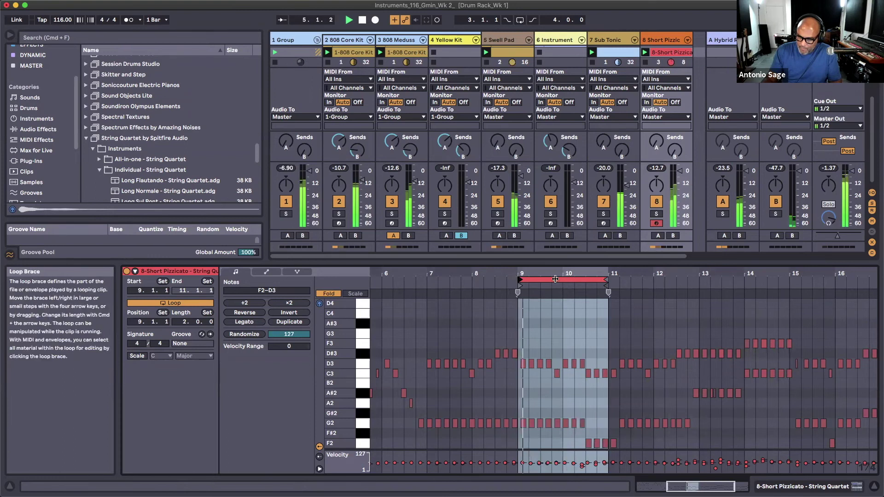
pyautogui.moveTo(519, 280); pyautogui.dragTo(427, 279)
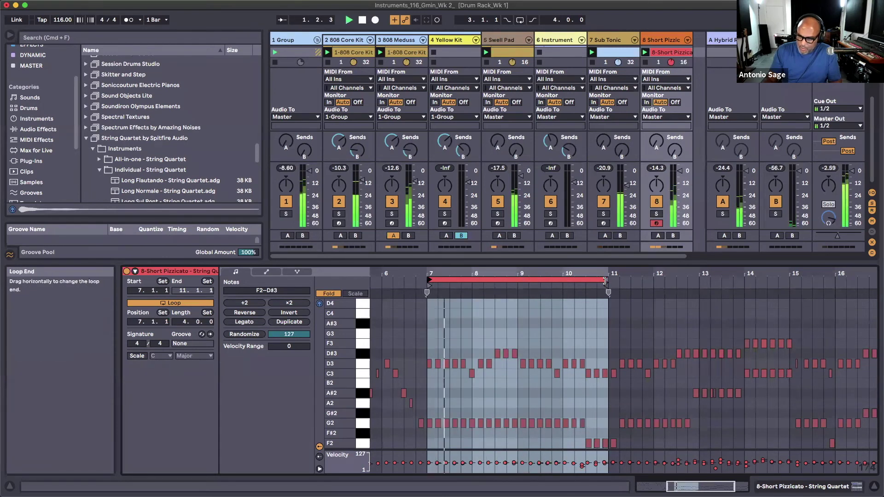
pyautogui.moveTo(608, 279); pyautogui.dragTo(742, 284)
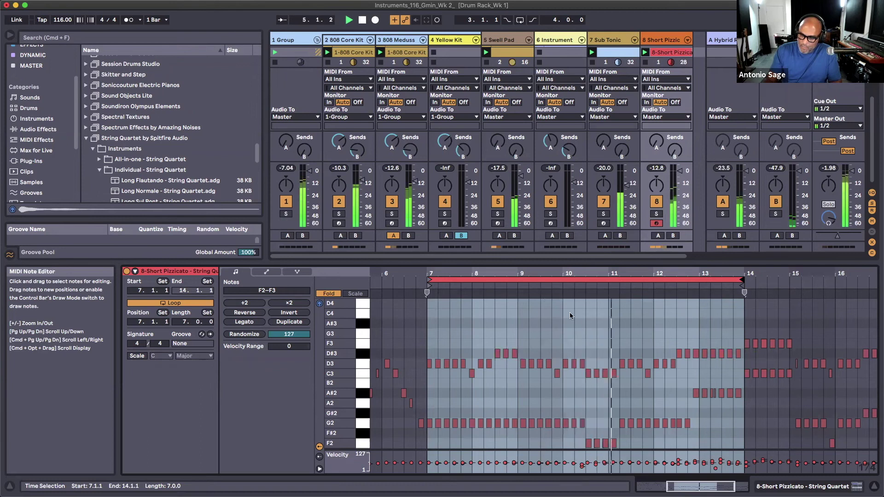
# Inspect the D3 note just before 10.3 and the A#2 note at 13.2 by selecting each up close
pyautogui.scroll(1, 572, 357)
pyautogui.scroll(4, 572, 357)
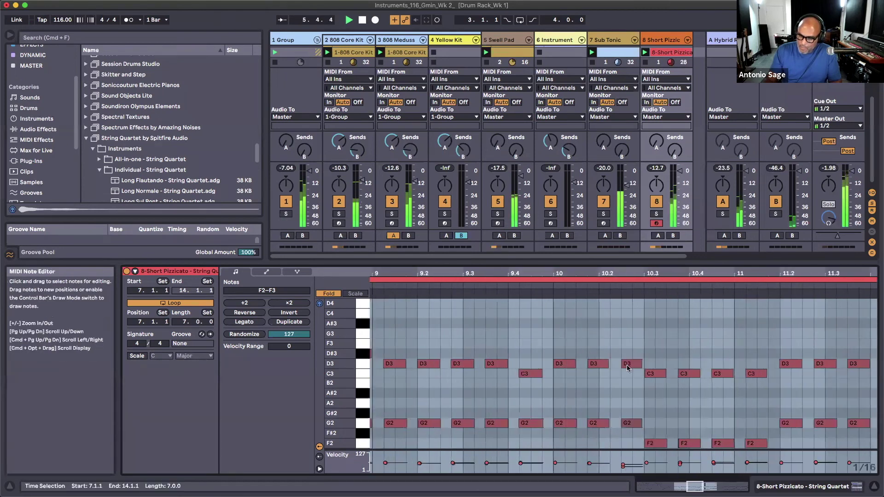
pyautogui.click(627, 363)
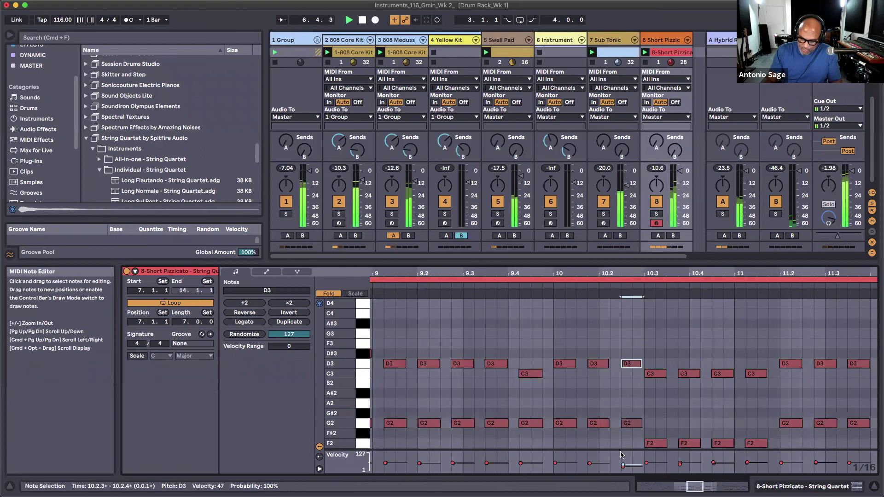
pyautogui.moveTo(632, 276); pyautogui.dragTo(617, 148)
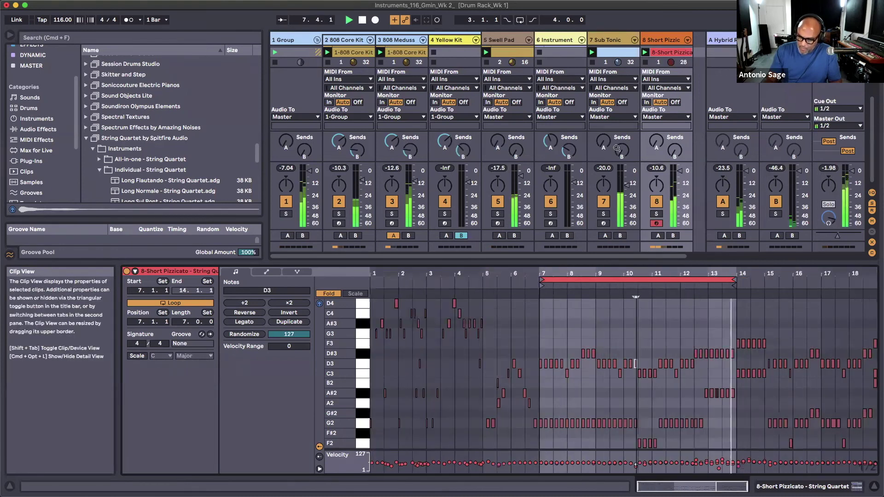
pyautogui.moveTo(718, 274); pyautogui.dragTo(698, 392)
pyautogui.click(687, 394)
# Raise the velocities of the D3 and G2 notes just before 10.3, with G2 at 60, and replay the loop
pyautogui.moveTo(582, 273); pyautogui.dragTo(549, 404)
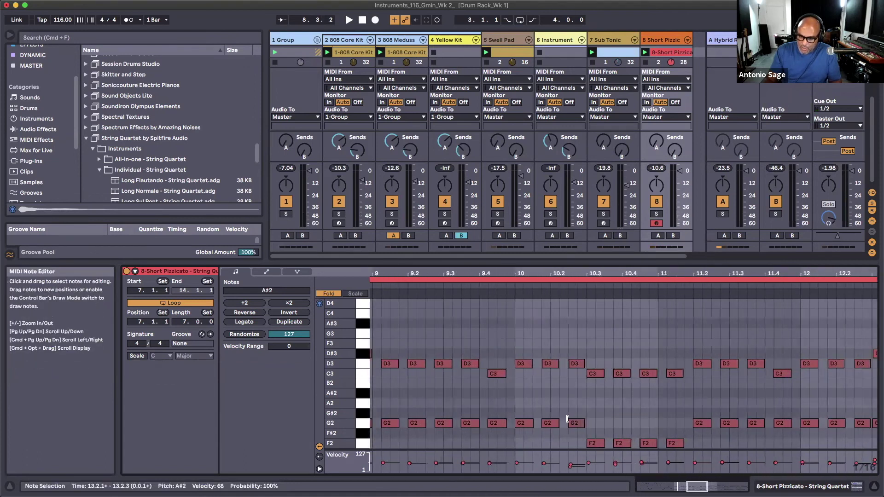
pyautogui.click(570, 467)
pyautogui.moveTo(570, 465); pyautogui.dragTo(570, 457)
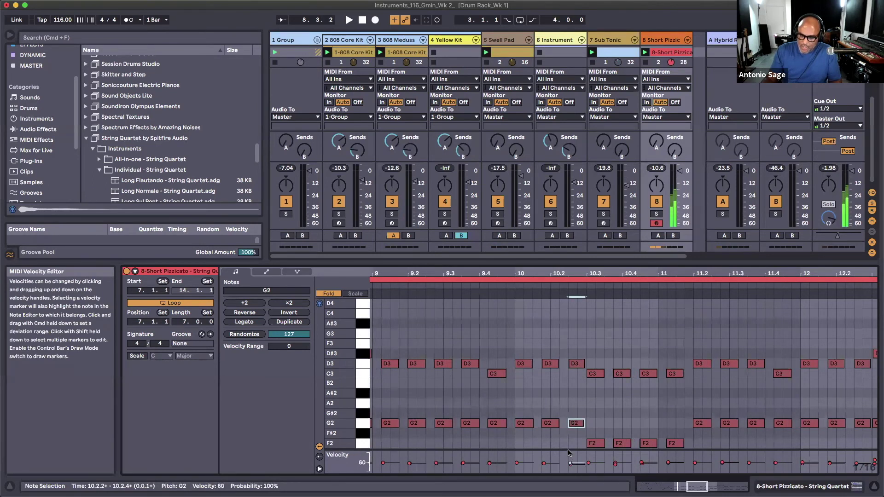
pyautogui.press('space')
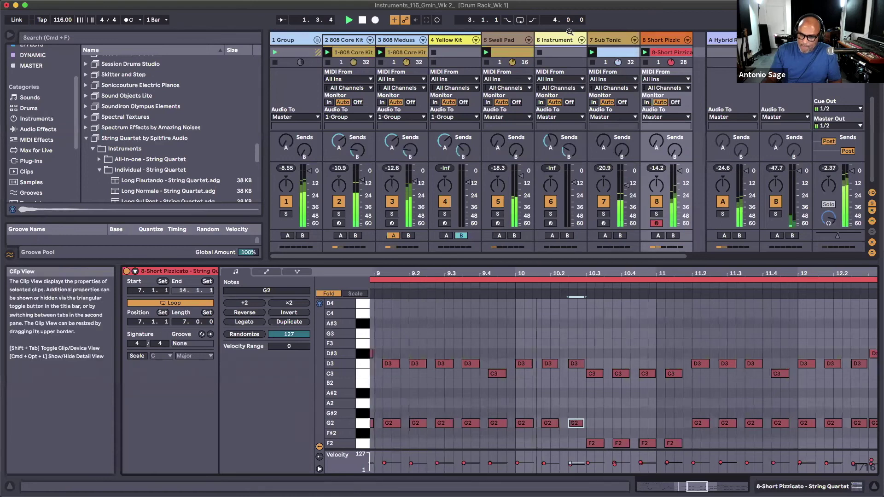
pyautogui.press('x')
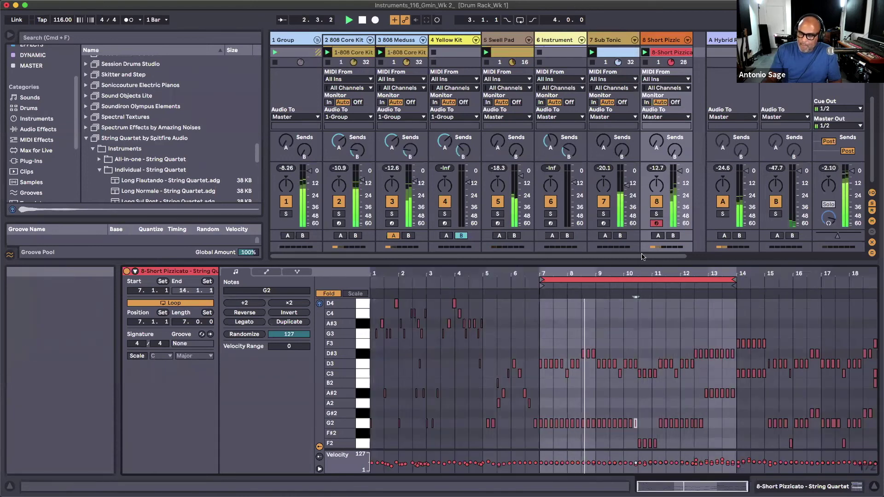
# Replay the loop with Short Pizzicato set to Velocity Sens 46%, Saturation 89, Reverb Level -6.6 dB, Reverb Time 1.67 s, Release 216 ms, Tone 71
pyautogui.press('space')
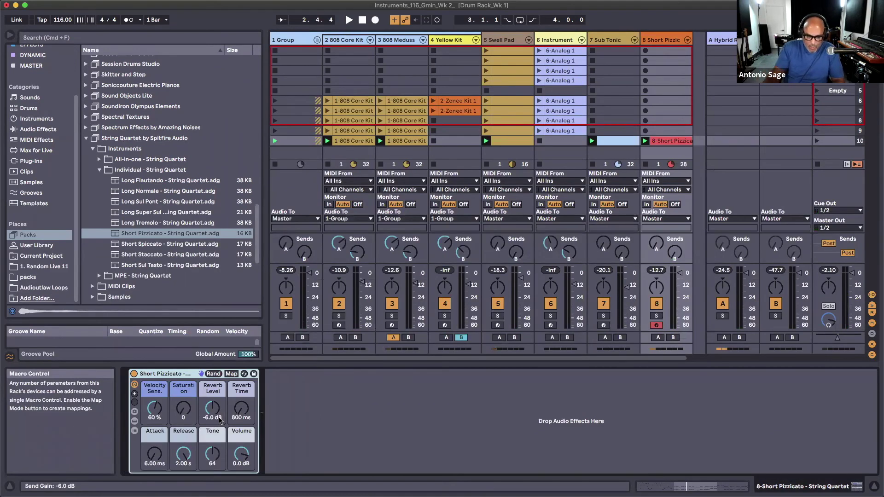
pyautogui.press('space')
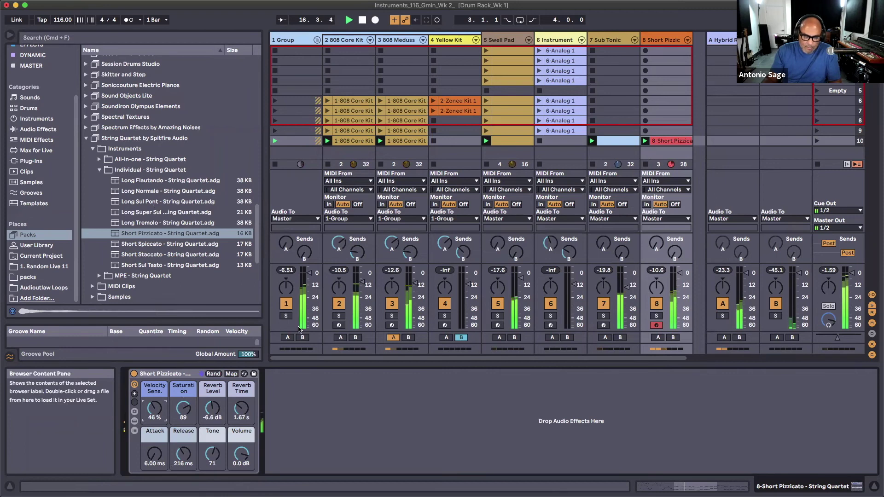
# Stop playback, check the Swell Pad's devices, and copy the Hybrid Reverb from the Instrument track onto the Short Pizzicato track after its rack
pyautogui.press('Left')
pyautogui.press('Left')
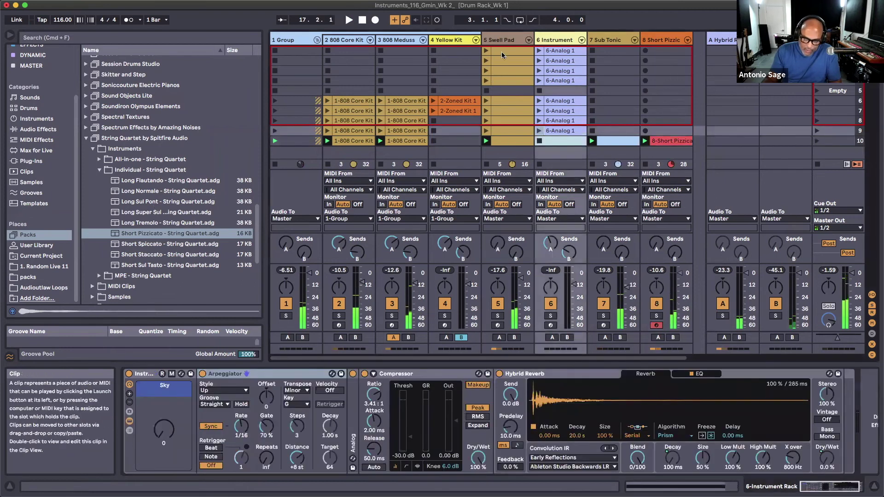
pyautogui.click(502, 41)
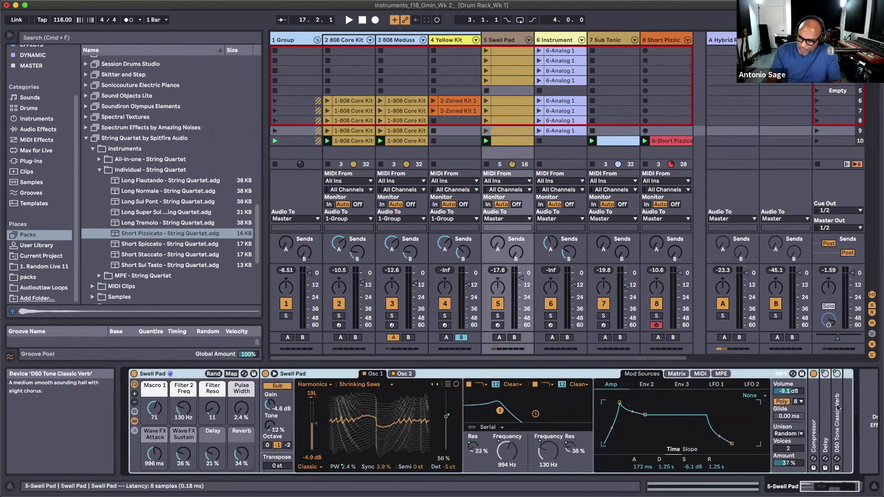
pyautogui.click(556, 40)
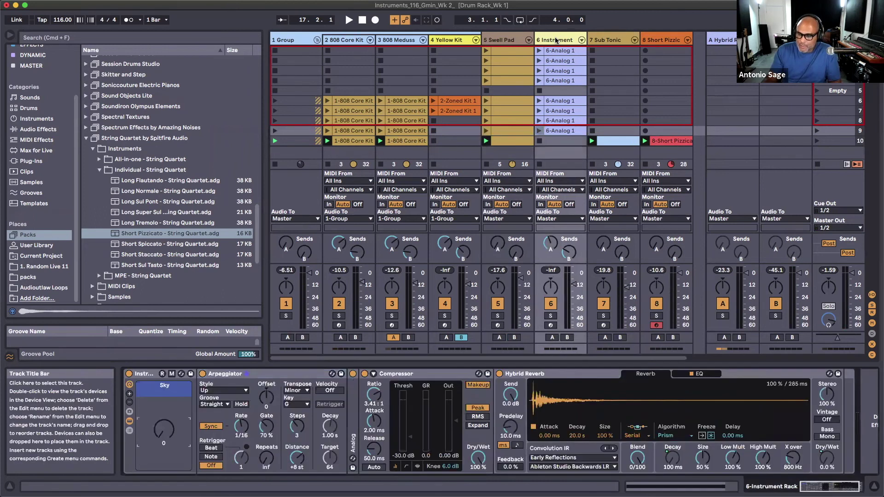
pyautogui.rightClick(578, 374)
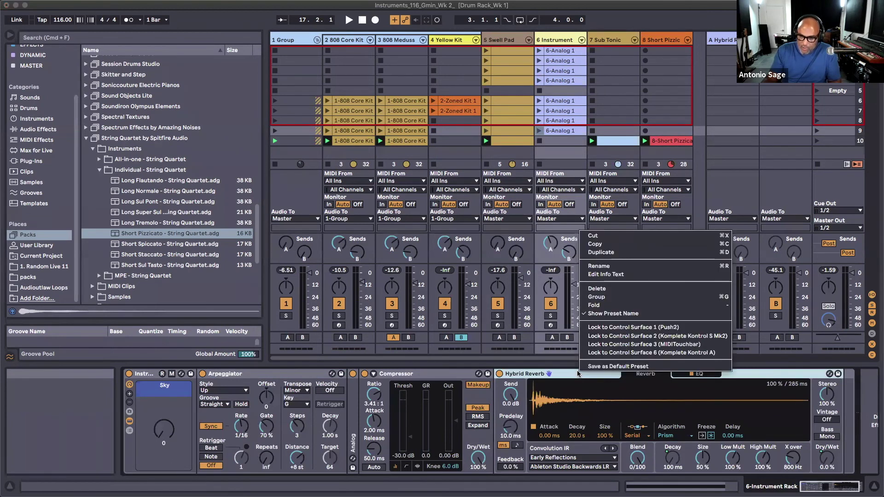
pyautogui.click(605, 246)
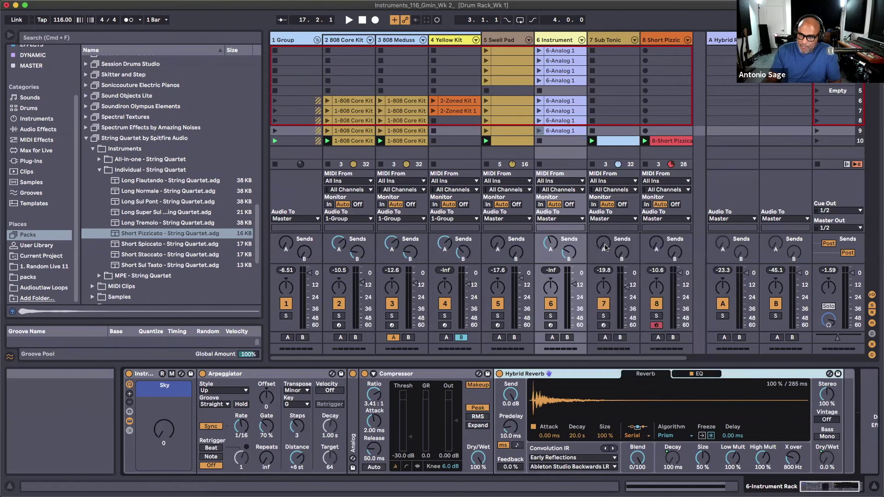
pyautogui.click(658, 41)
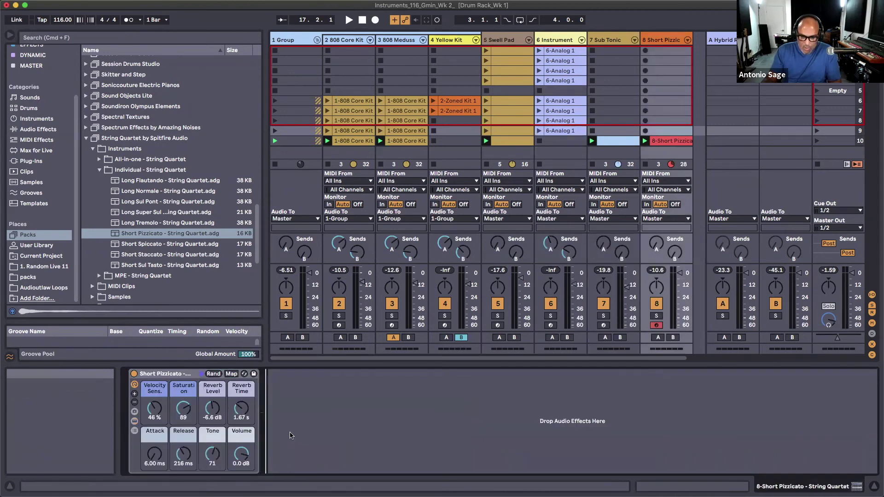
pyautogui.press('super+v')
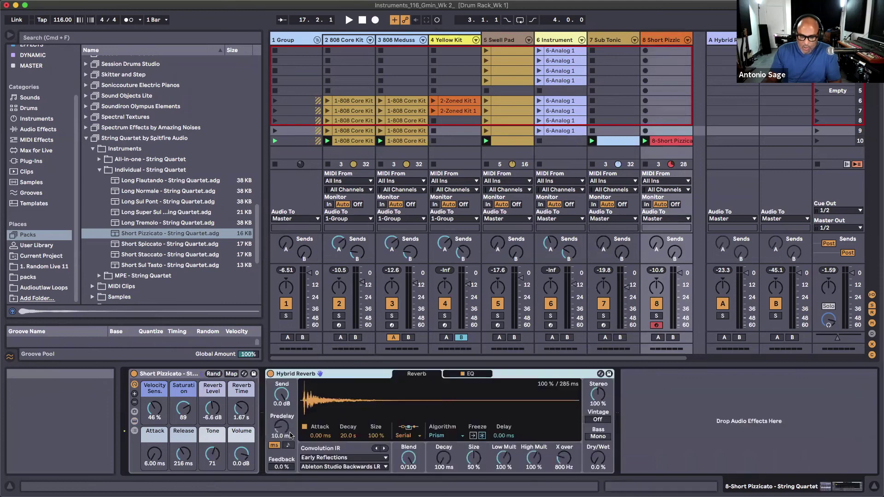
# Check the Short Pizzicato clip's notes and devices, solo the track while scene 10 plays, and stop playback
pyautogui.doubleClick(658, 145)
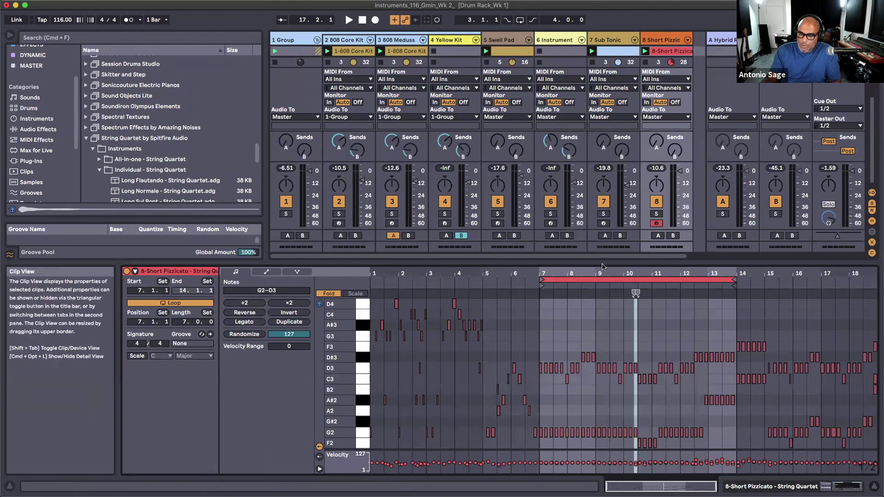
pyautogui.moveTo(603, 264); pyautogui.dragTo(588, 360)
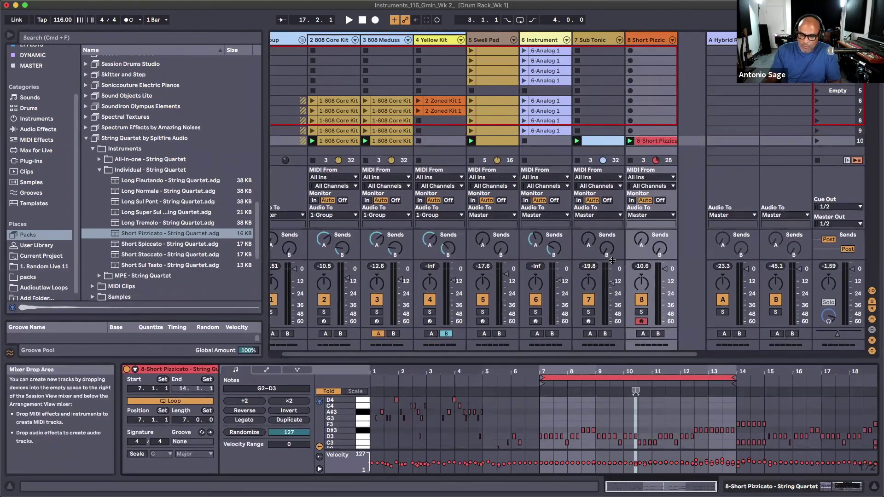
pyautogui.click(646, 40)
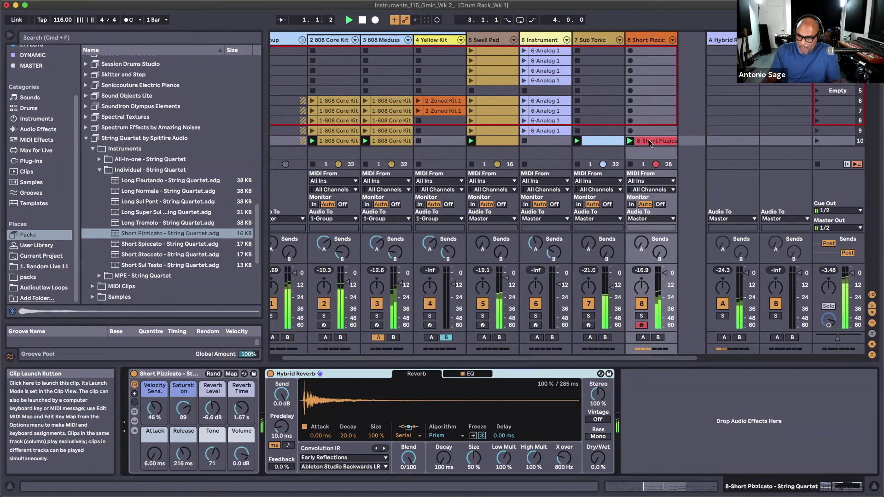
pyautogui.click(650, 141)
pyautogui.click(641, 312)
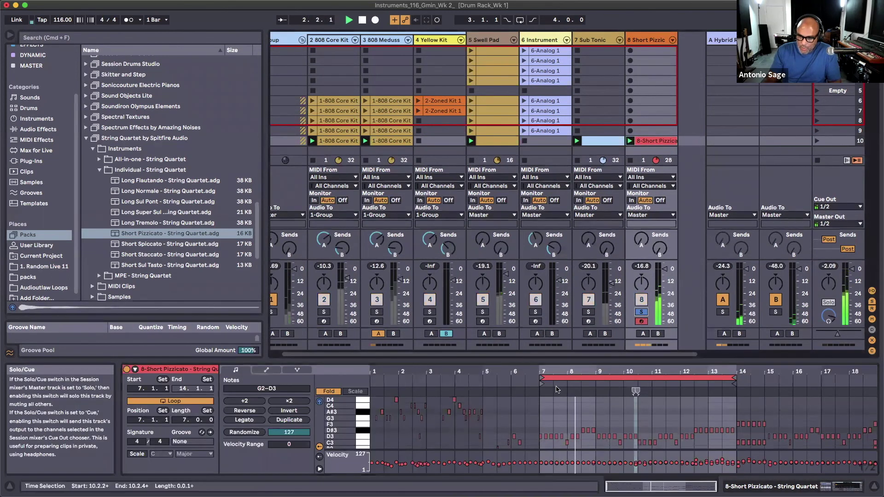
pyautogui.press('space')
# Crop the Short Pizzicato clip to its seven-bar loop from bar 7 to 14, enlarge the note editor and briefly play it back
pyautogui.click(589, 376)
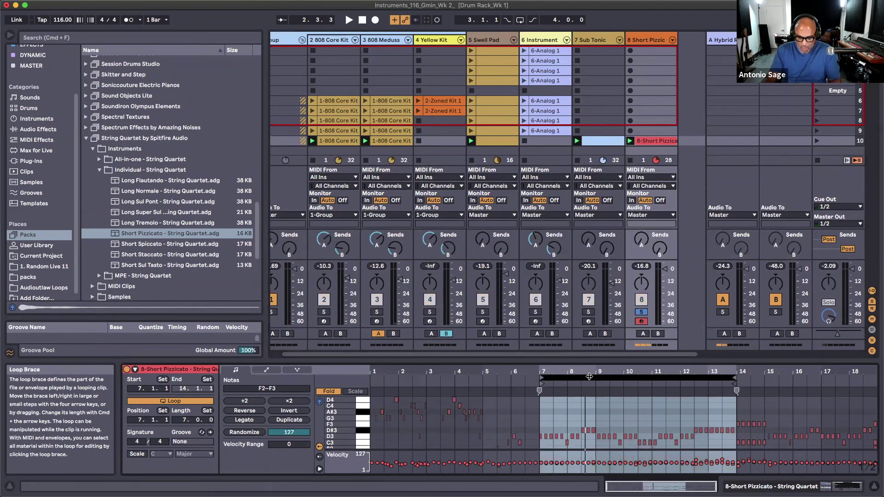
pyautogui.rightClick(585, 410)
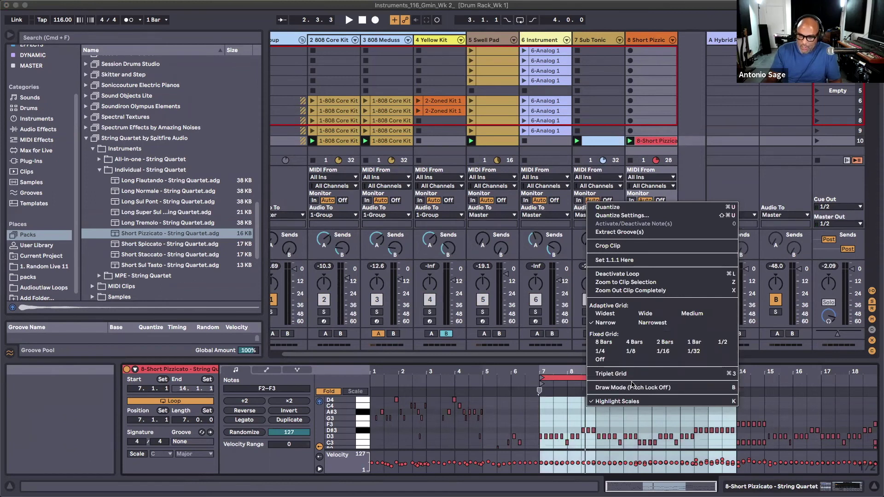
pyautogui.click(632, 249)
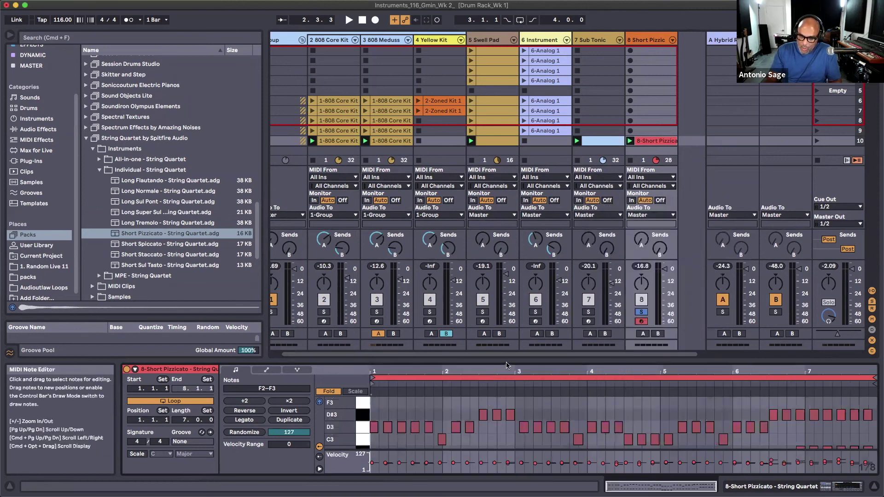
pyautogui.moveTo(507, 360); pyautogui.dragTo(486, 301)
pyautogui.press('space')
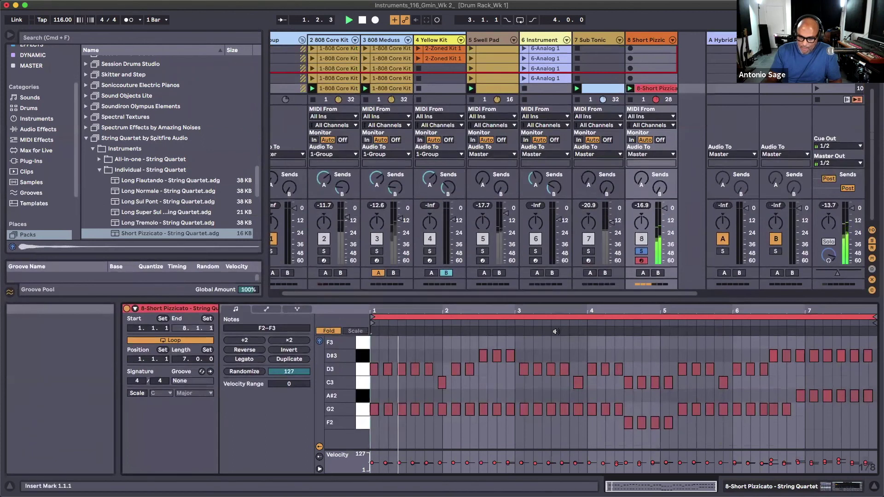
pyautogui.press('space')
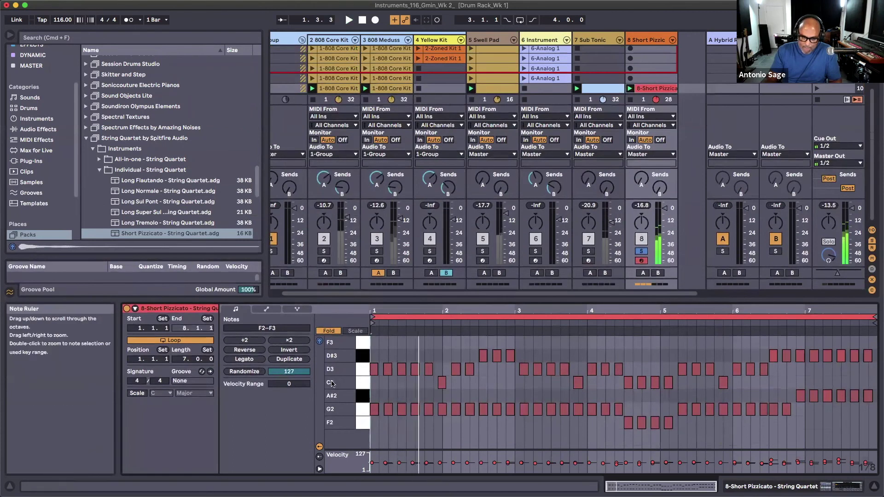
# Show the clip's Velocity Sens. modulation envelope and select its full time range from 1.1.1 to 8.1.1
pyautogui.click(265, 309)
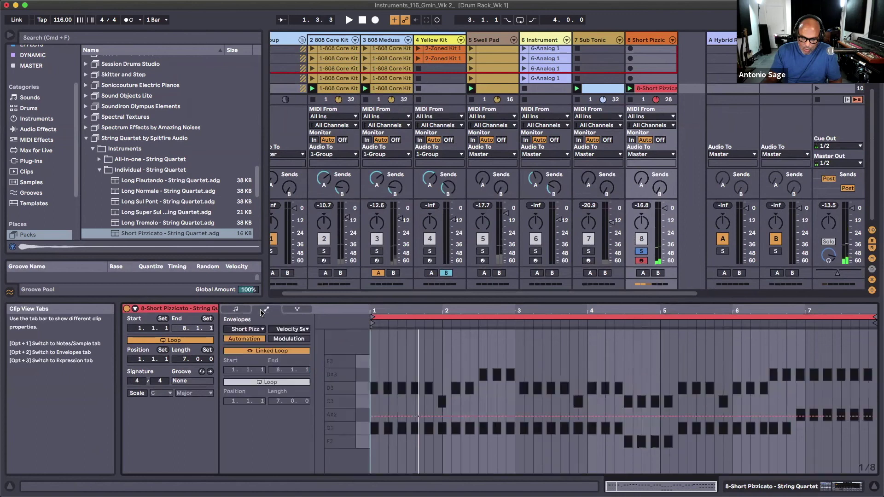
pyautogui.click(276, 339)
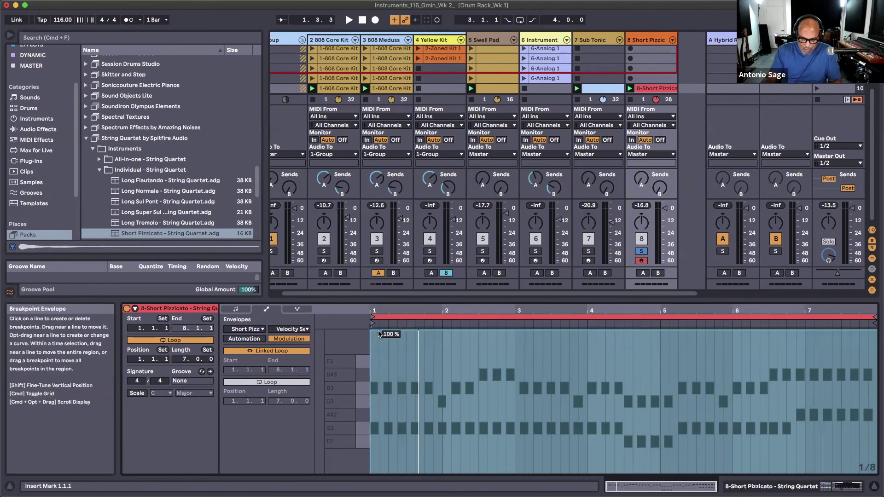
pyautogui.click(384, 343)
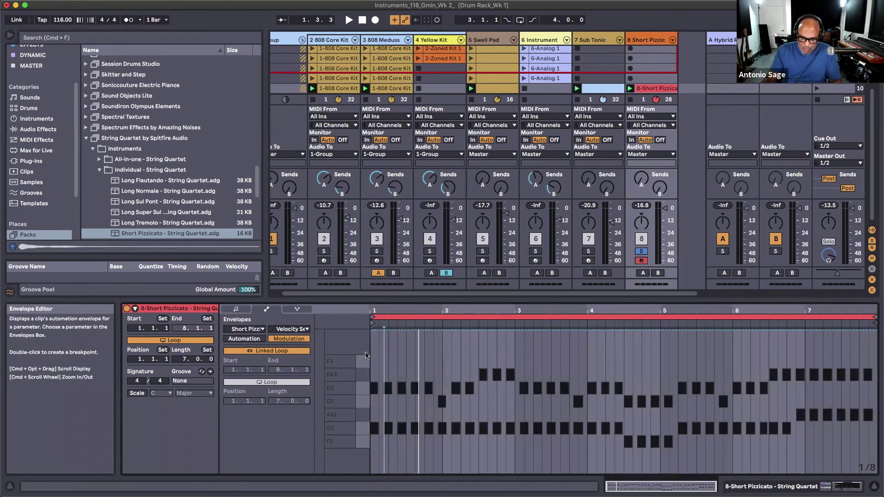
pyautogui.moveTo(371, 356); pyautogui.dragTo(878, 369)
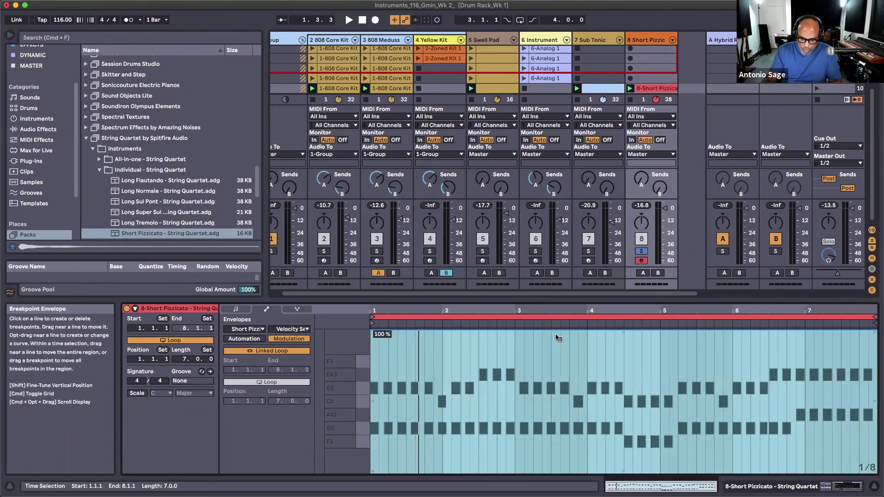
pyautogui.rightClick(555, 336)
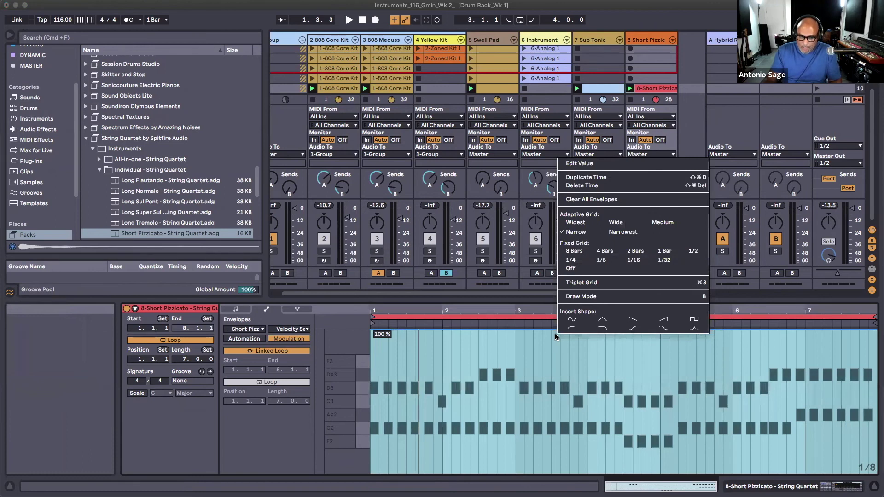
pyautogui.click(491, 353)
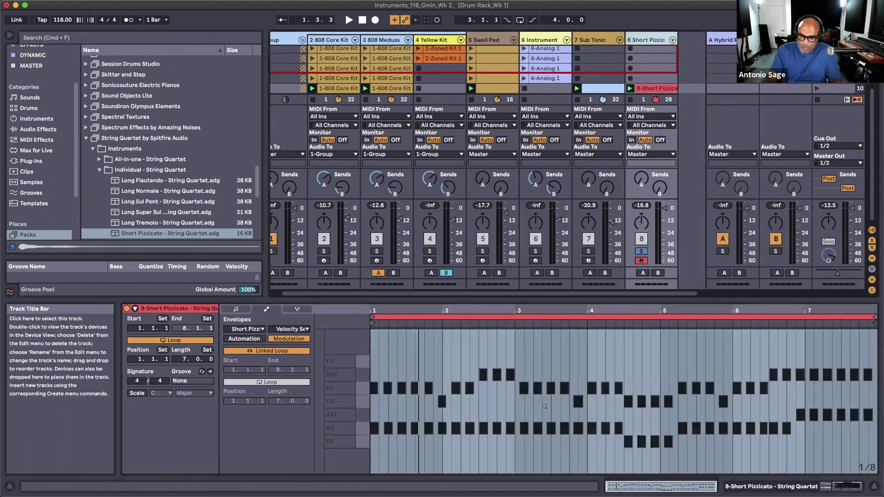
# Set the Hybrid Reverb's Dry/Wet to 17% and show its modulation envelope in the Short Pizzicato clip
pyautogui.doubleClick(643, 39)
pyautogui.moveTo(596, 462); pyautogui.dragTo(589, 489)
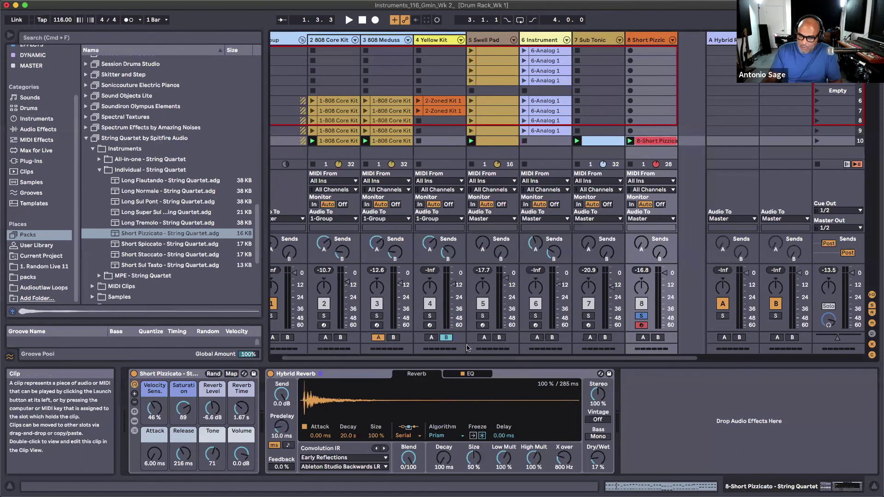
pyautogui.doubleClick(653, 141)
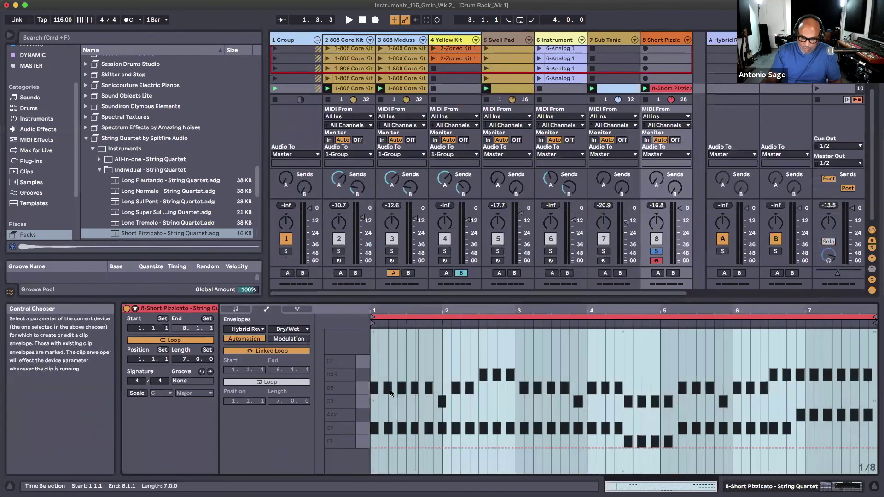
pyautogui.click(286, 341)
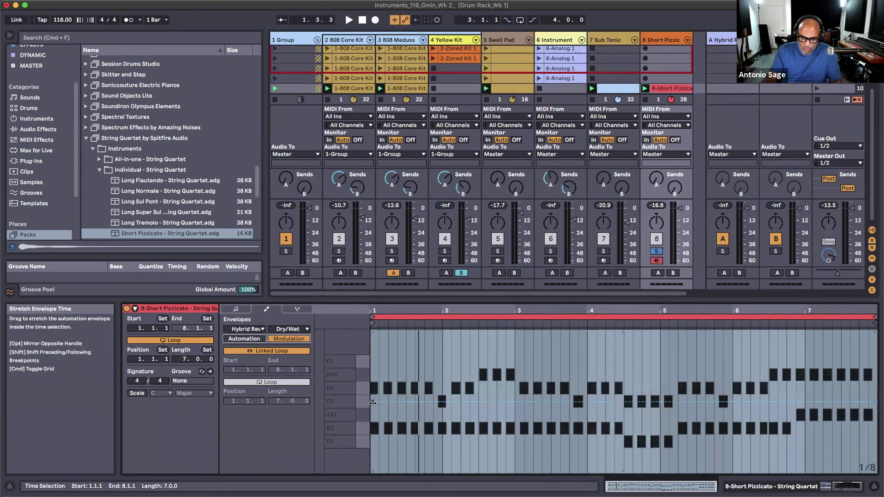
# Insert a sine shape across the selected Dry/Wet modulation and compress it into the clip's first bar
pyautogui.rightClick(389, 373)
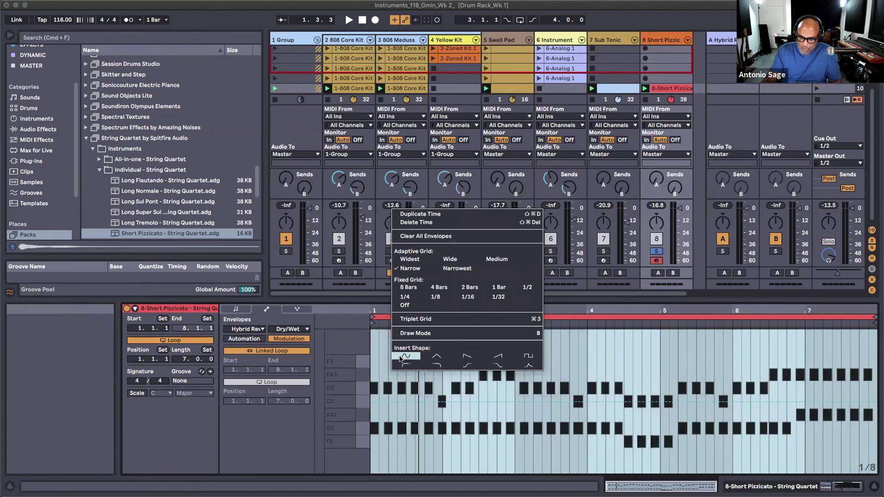
pyautogui.click(405, 356)
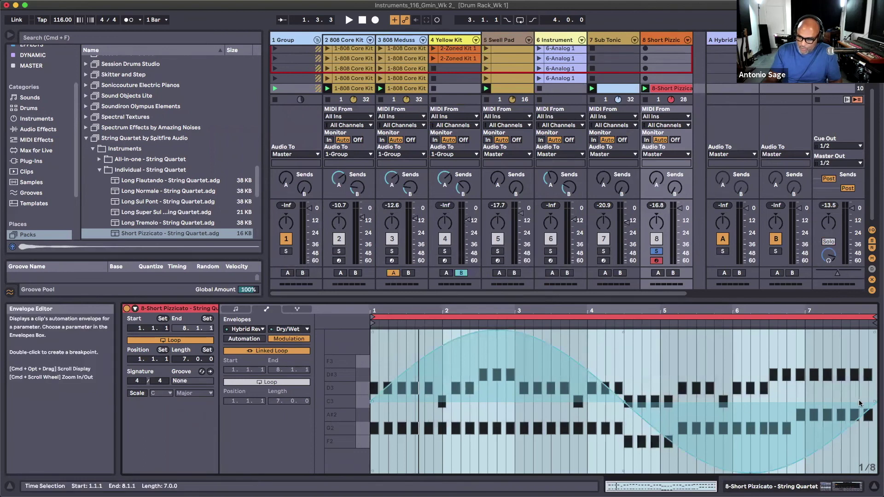
pyautogui.moveTo(796, 393); pyautogui.dragTo(438, 390)
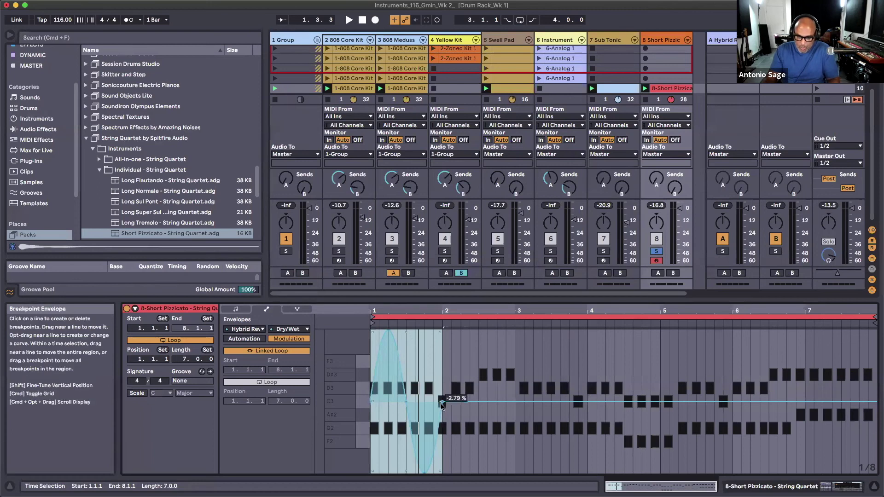
pyautogui.moveTo(441, 399)
pyautogui.mouseDown()
pyautogui.moveTo(550, 398)
pyautogui.moveTo(439, 397)
pyautogui.mouseUp()
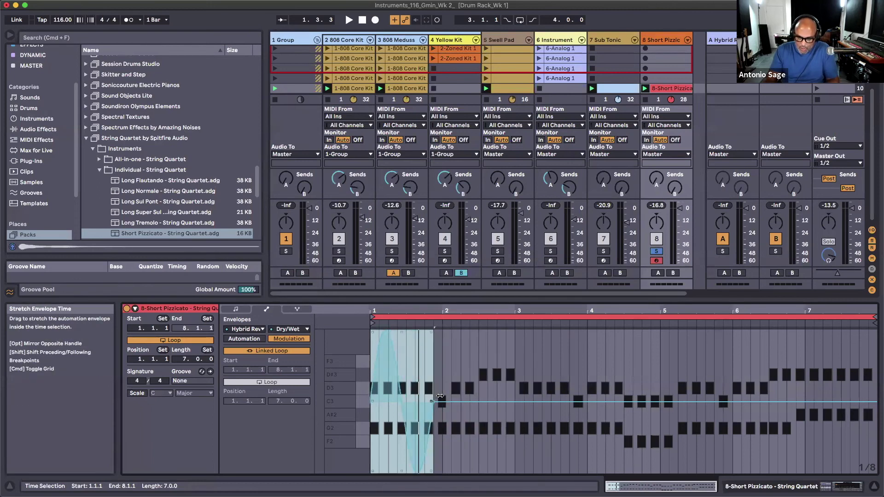
# Duplicate the one-bar sine modulation six times to fill the seven bars, and play the loop with the Hybrid Reverb in view
pyautogui.press('super+d')
pyautogui.press('super+d')
pyautogui.press('super+d')
pyautogui.press('super+d')
pyautogui.press('super+d')
pyautogui.press('super+d')
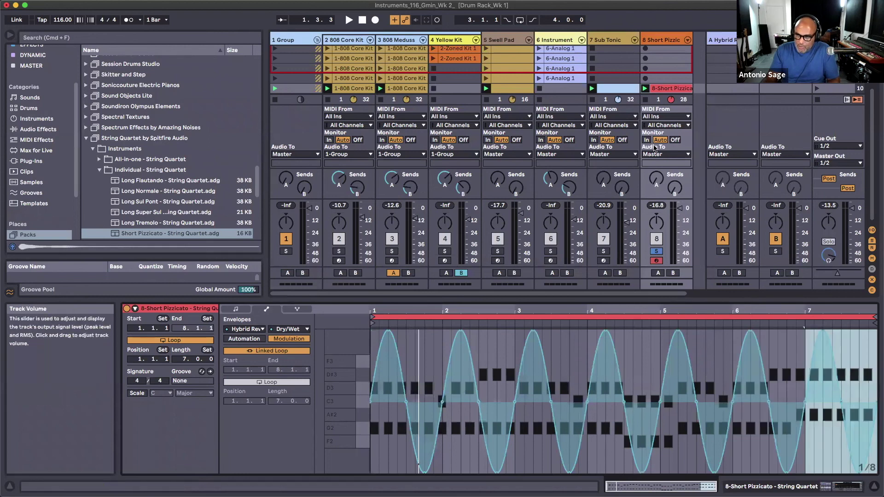
pyautogui.doubleClick(664, 40)
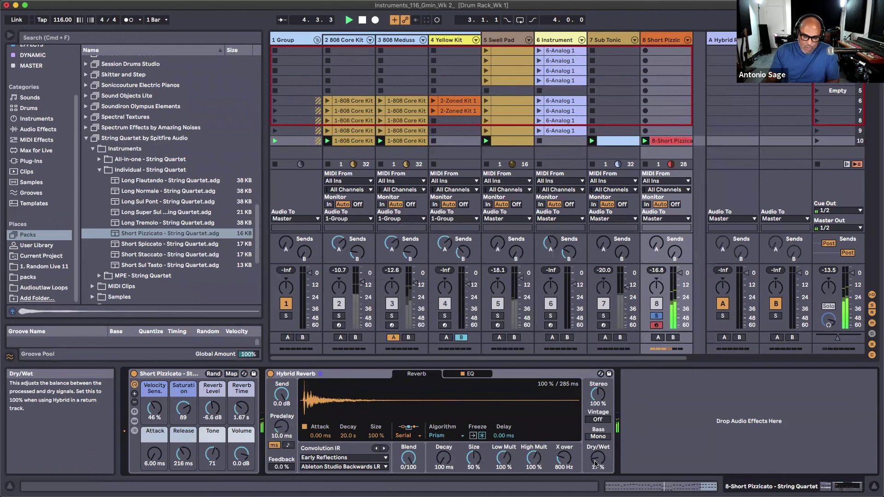
pyautogui.press('space')
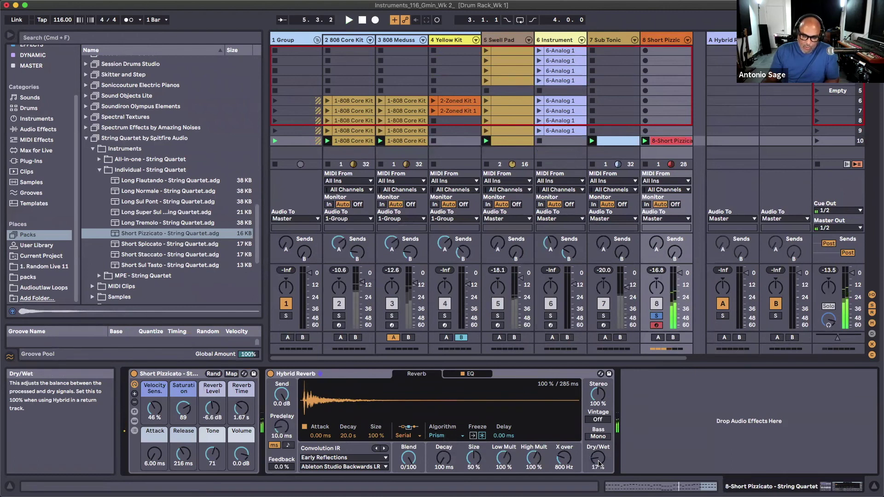
# Raise the end of the clip's Dry/Wet automation to maximum so it ramps up from 17% across all seven bars
pyautogui.doubleClick(669, 143)
pyautogui.click(257, 342)
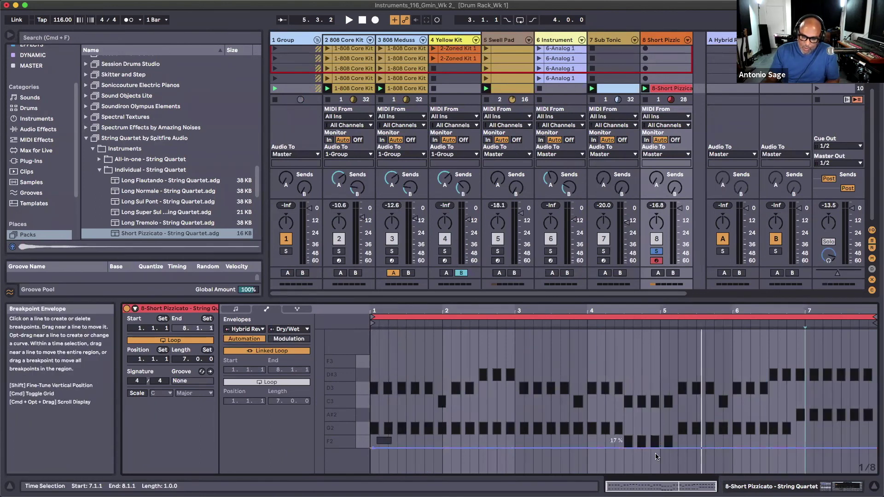
pyautogui.moveTo(873, 452); pyautogui.dragTo(828, 333)
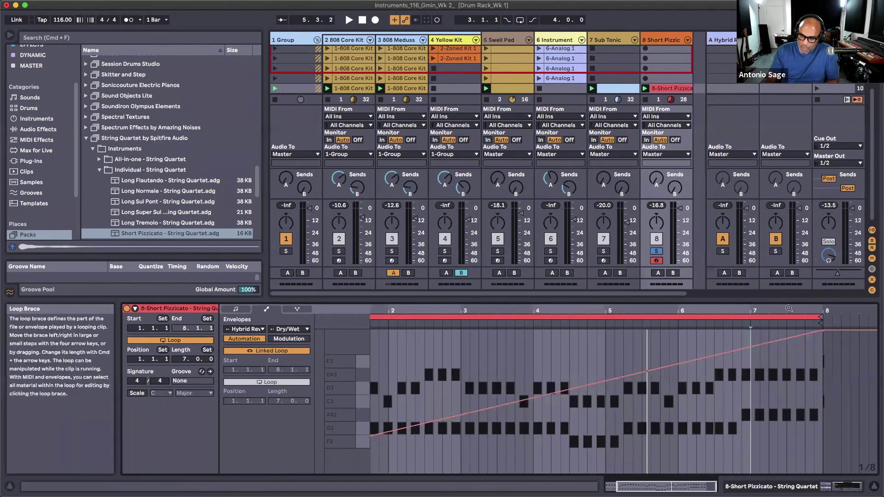
# Play the loop while watching the Hybrid Reverb's Dry/Wet follow its envelopes, and stop playback
pyautogui.click(676, 87)
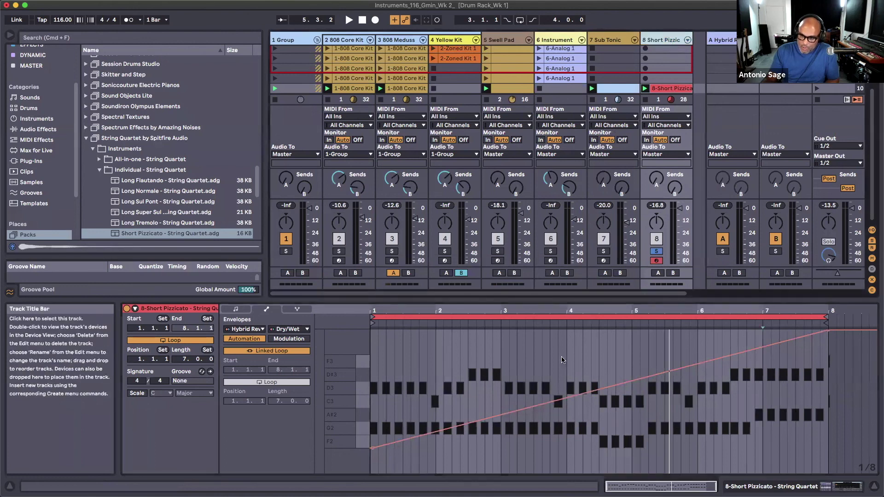
pyautogui.hotkey('shift', 'Tab')
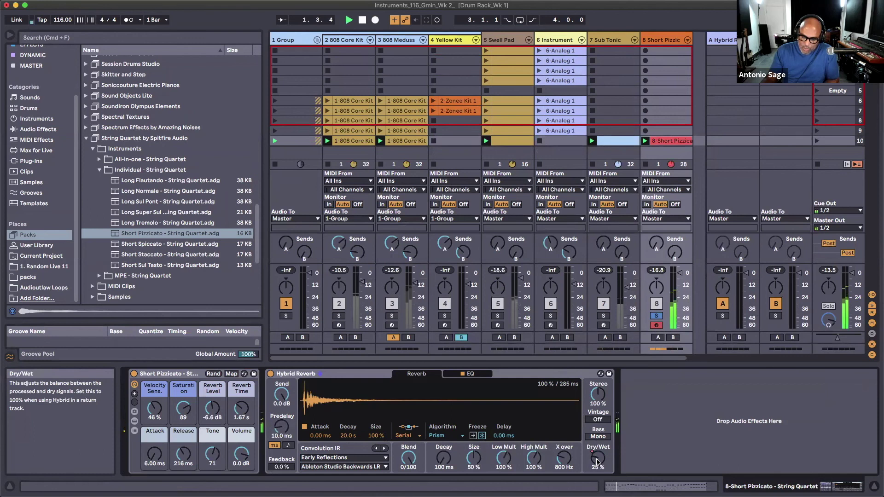
pyautogui.moveTo(600, 457); pyautogui.dragTo(631, 462)
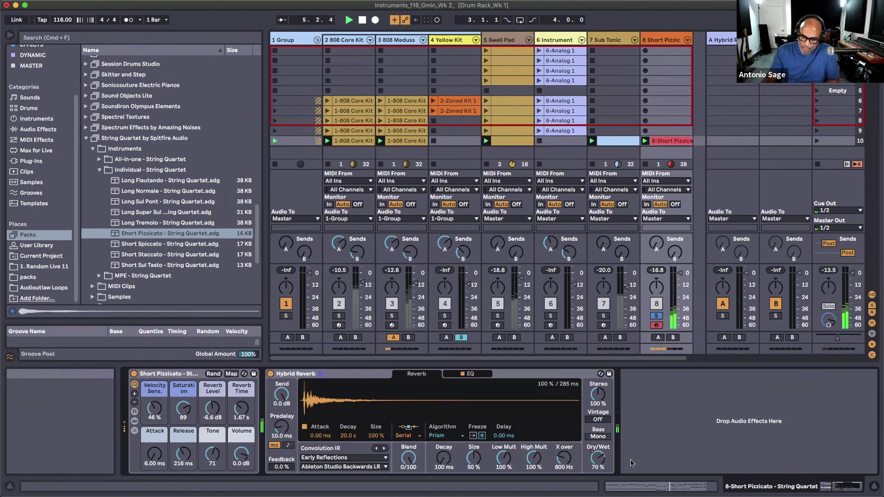
pyautogui.press('space')
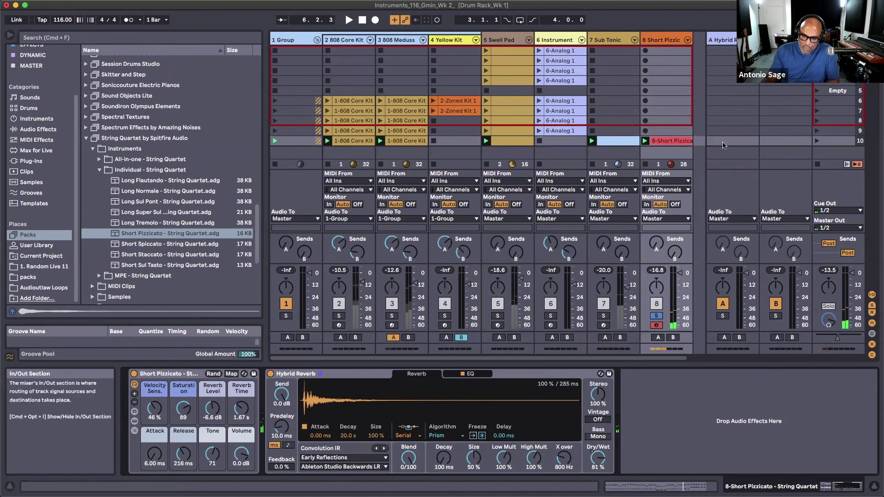
# Lower the peaks of the Dry/Wet modulation sine to 27.8% over the whole clip and replay the loop
pyautogui.click(660, 140)
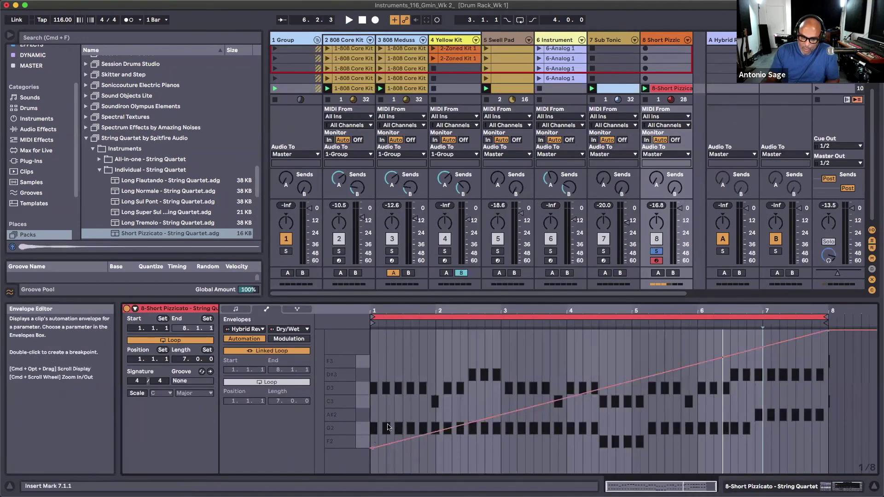
pyautogui.click(277, 342)
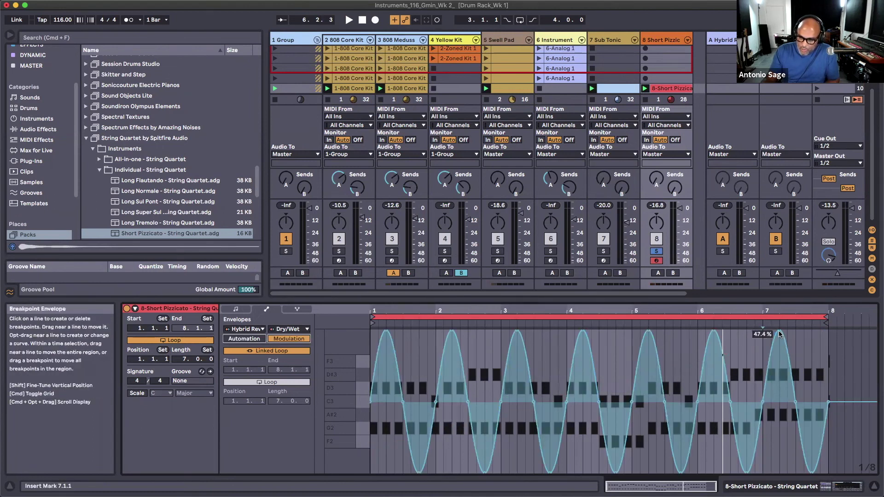
pyautogui.moveTo(846, 335); pyautogui.dragTo(599, 336)
pyautogui.moveTo(350, 331); pyautogui.dragTo(383, 364)
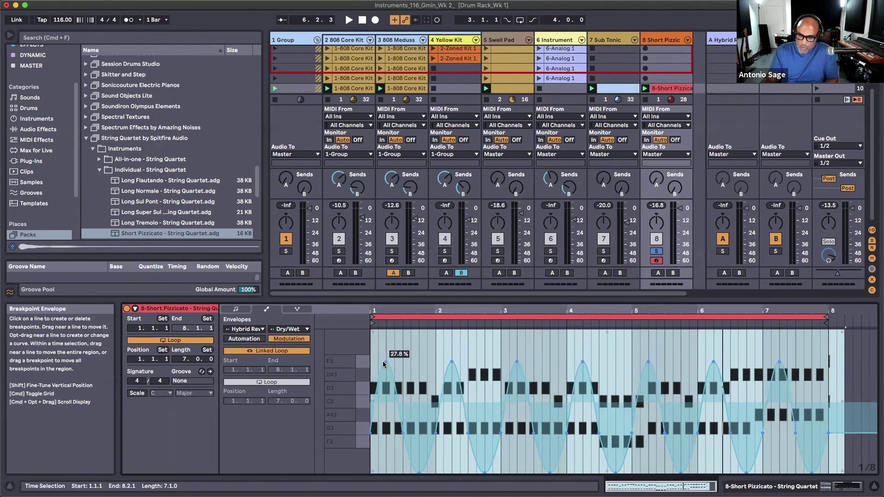
pyautogui.press('space')
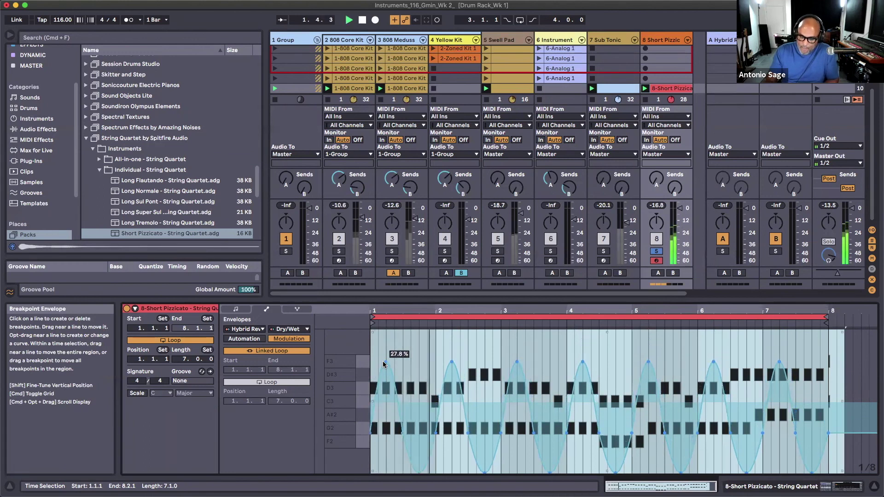
# Lower the peaks of the Dry/Wet modulation sine to 16.9%, stop playback and delete the whole modulation envelope
pyautogui.moveTo(386, 364)
pyautogui.mouseDown()
pyautogui.moveTo(382, 378)
pyautogui.moveTo(383, 351)
pyautogui.moveTo(385, 378)
pyautogui.mouseUp()
pyautogui.press('space')
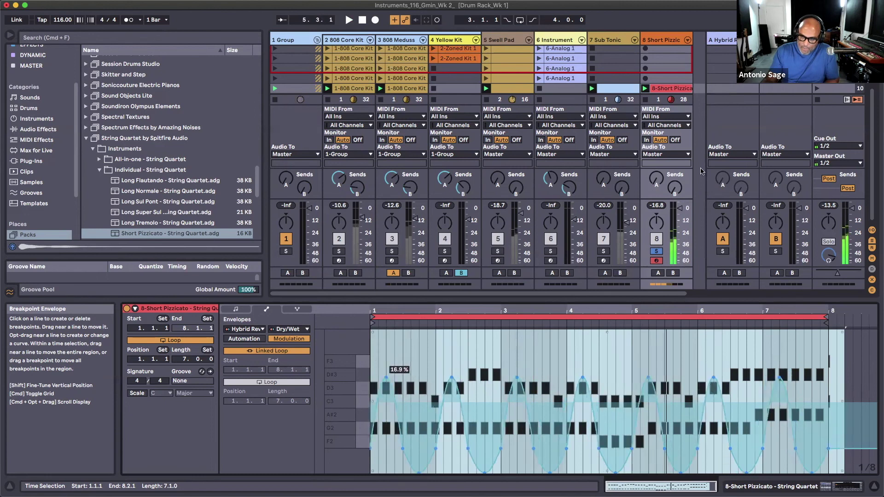
pyautogui.press('BackSpace')
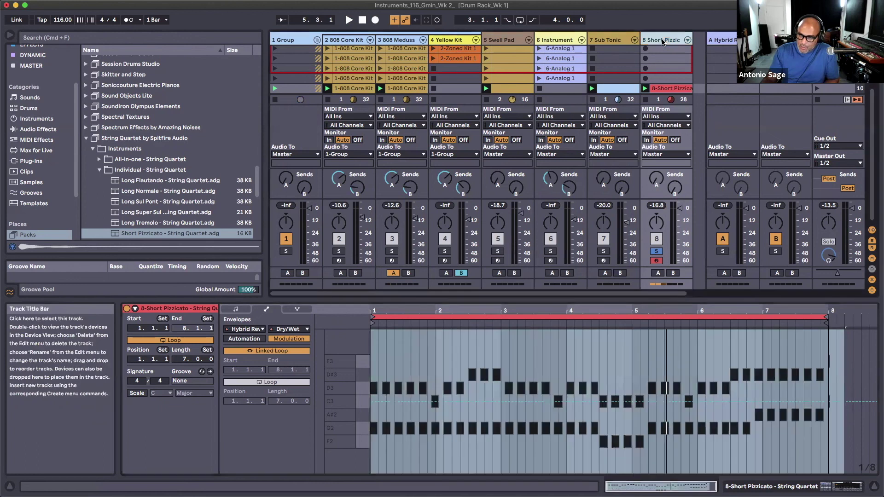
# Play the Short Pizzicato loop, try longer Hybrid Reverb Decay times such as 1.96 s, return Decay to 100 ms and stop
pyautogui.click(666, 48)
pyautogui.press('space')
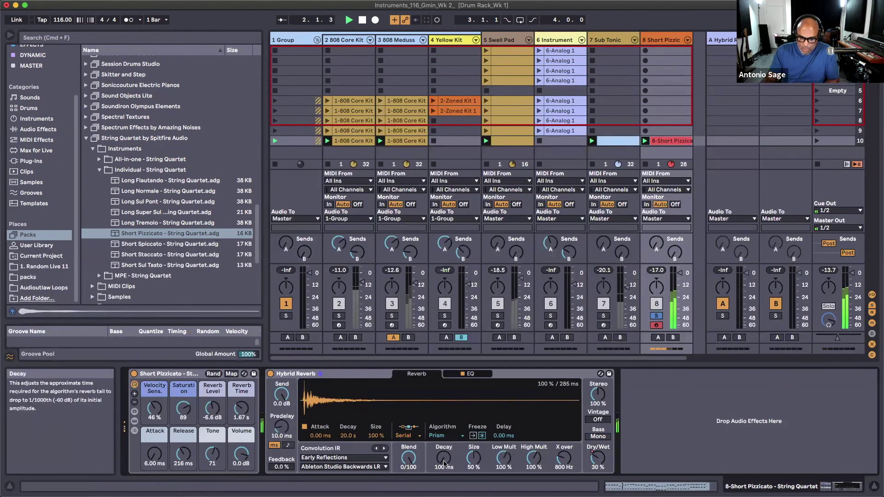
pyautogui.moveTo(445, 462); pyautogui.dragTo(449, 429)
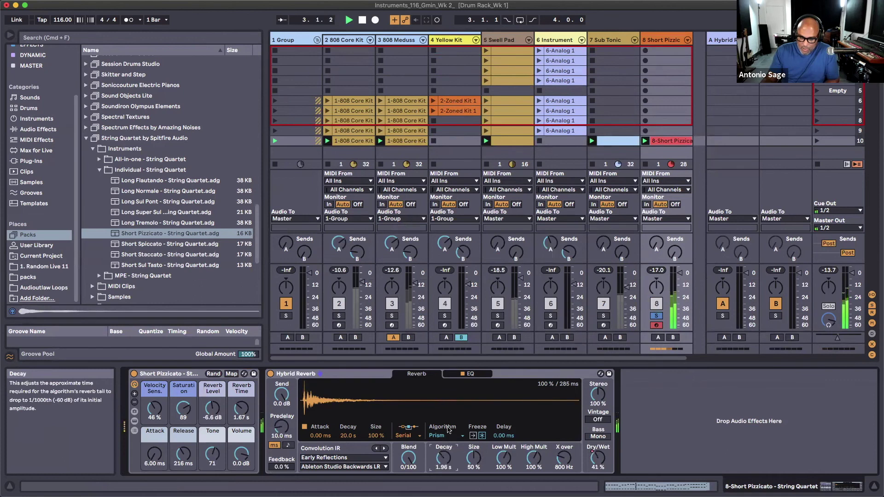
pyautogui.moveTo(450, 409); pyautogui.dragTo(452, 407)
pyautogui.moveTo(438, 459)
pyautogui.mouseDown()
pyautogui.moveTo(445, 424)
pyautogui.moveTo(442, 472)
pyautogui.mouseUp()
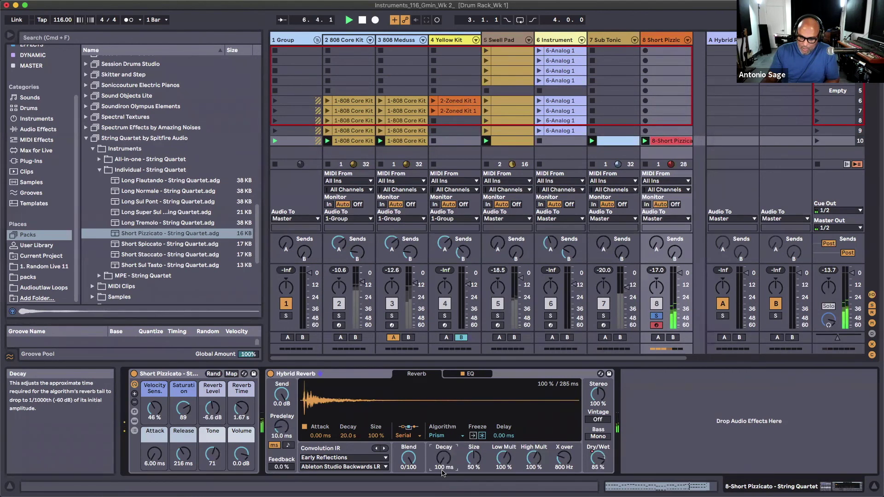
pyautogui.press('space')
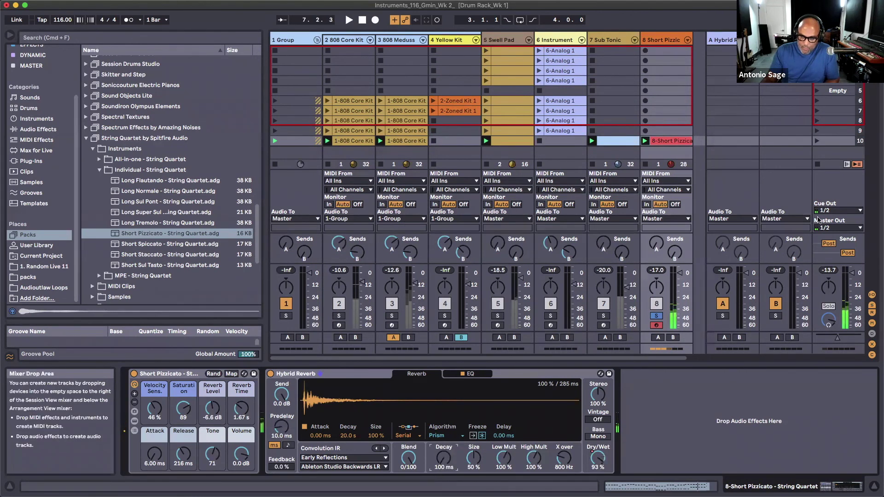
# Select scene 10, enlarge the session grid to show it, unsolo the Short Pizzicato track and launch the scene
pyautogui.click(827, 141)
pyautogui.click(827, 140)
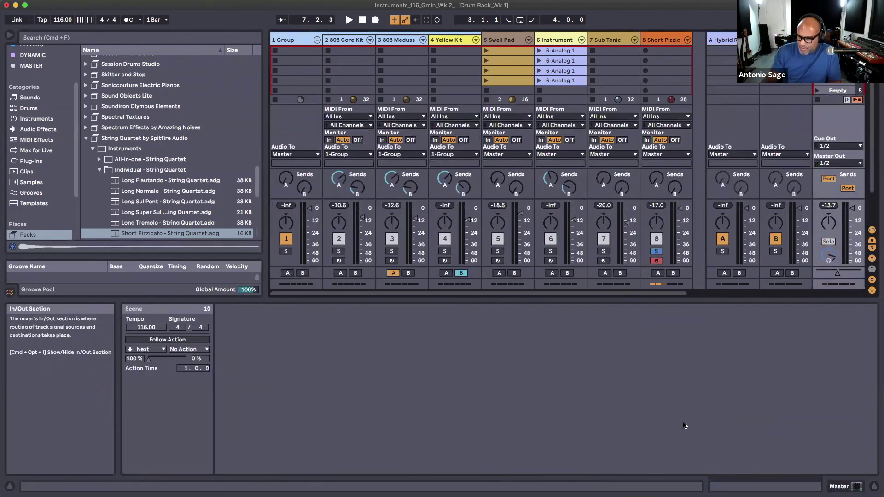
pyautogui.moveTo(709, 298); pyautogui.dragTo(692, 413)
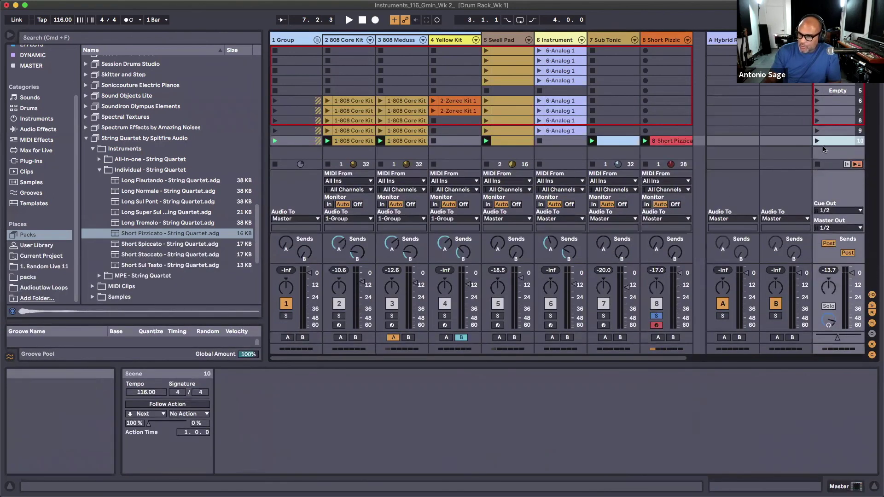
pyautogui.click(656, 316)
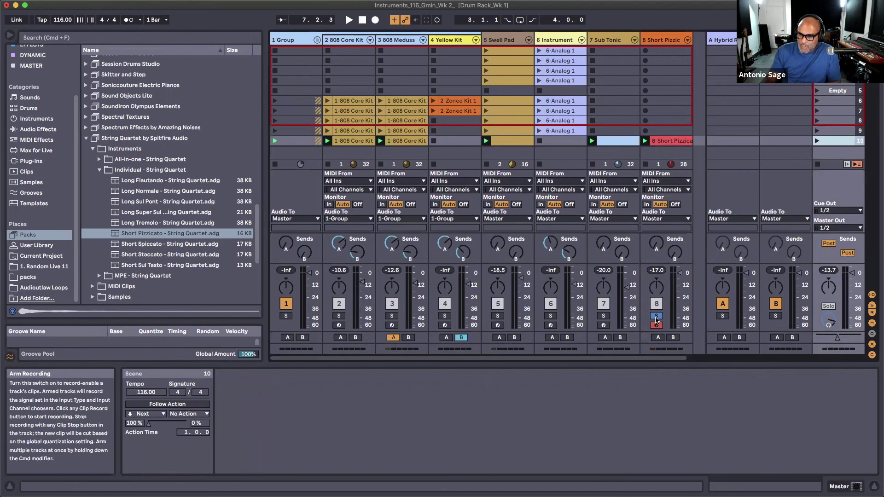
pyautogui.click(816, 141)
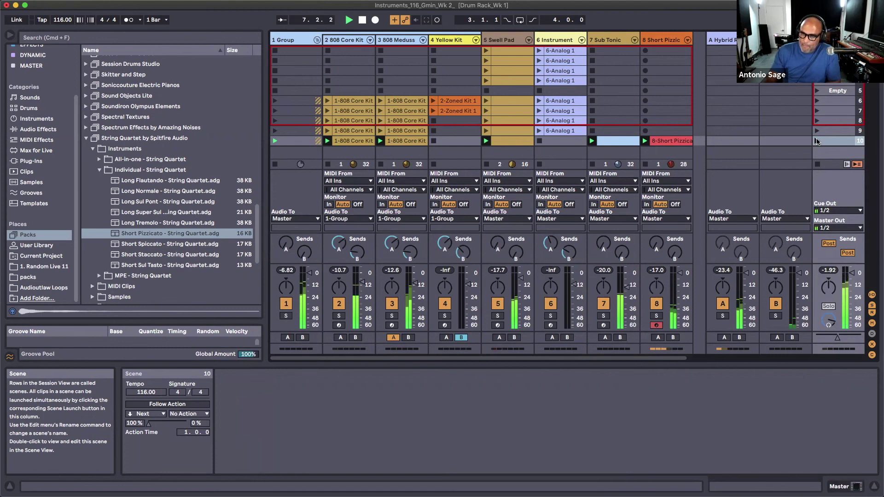
# Open the playing 6-Analog 1 clip in scene 3, view its track's device chain and return to the clip's envelopes
pyautogui.hscroll(2, 479, 193)
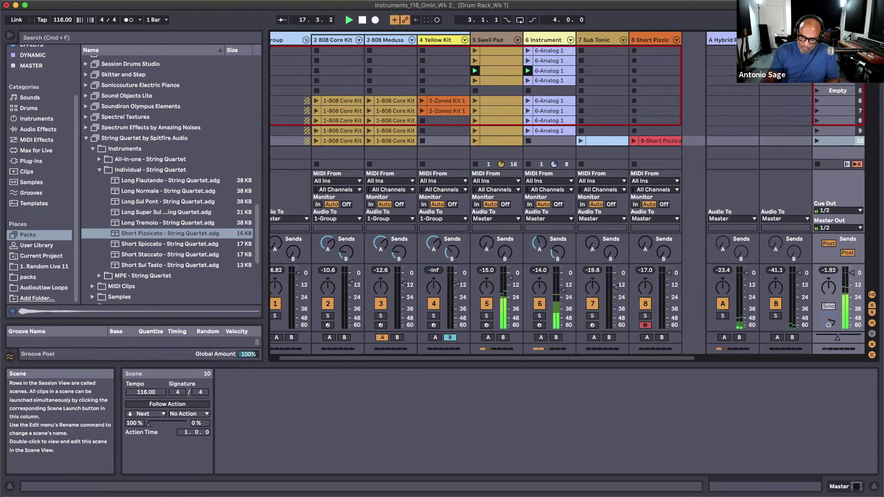
pyautogui.click(544, 71)
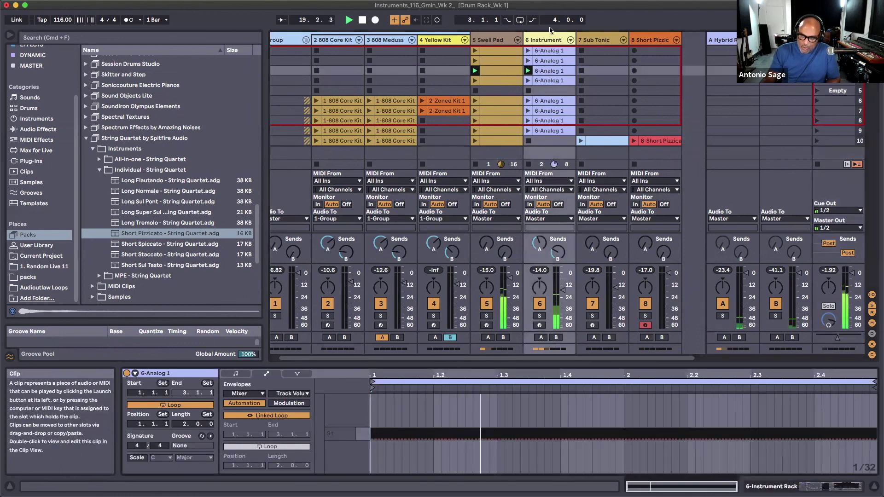
pyautogui.hotkey('shift', 'Tab')
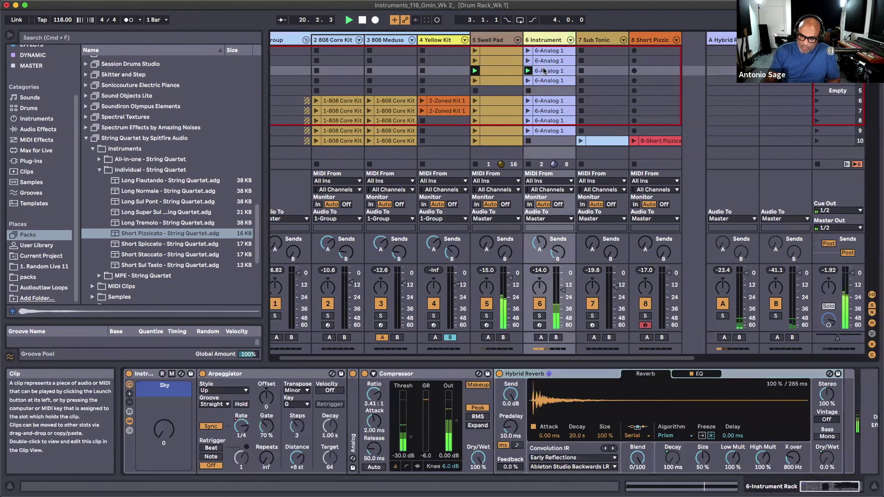
pyautogui.hotkey('shift', 'Tab')
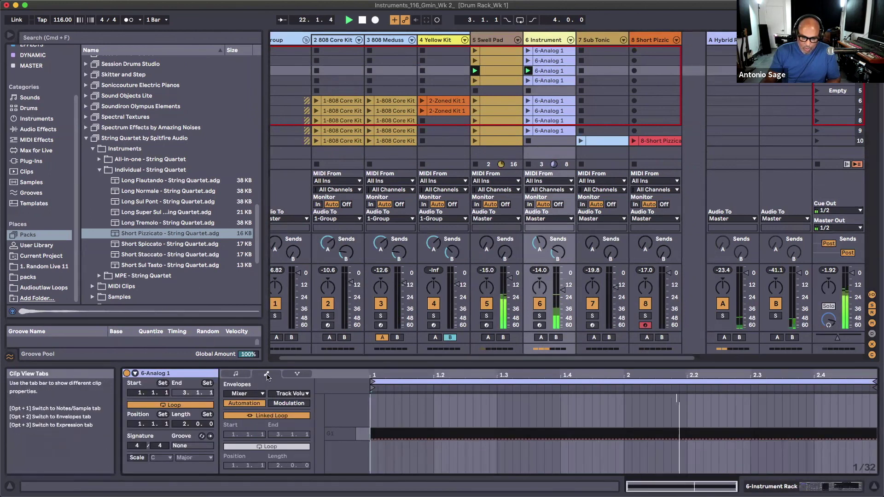
# Examine the clip's MIDI Ctrl envelopes, including Pitch Bend and the list of available MIDI controllers
pyautogui.click(259, 395)
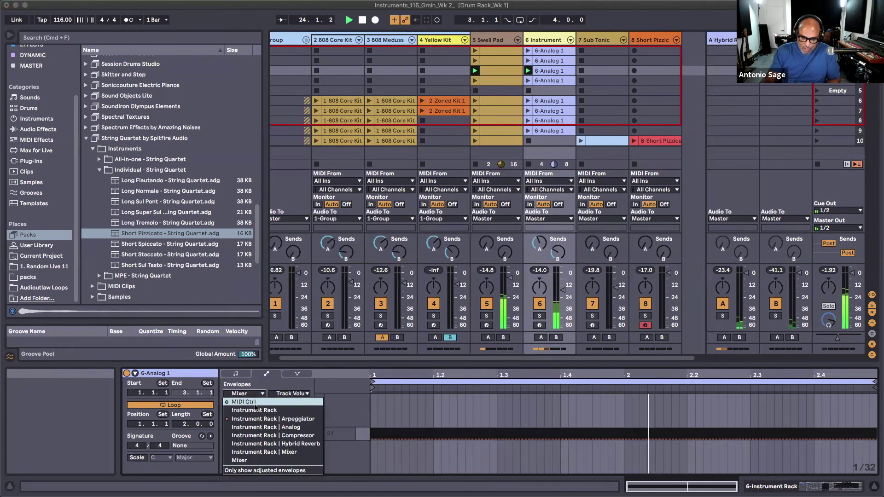
pyautogui.click(254, 403)
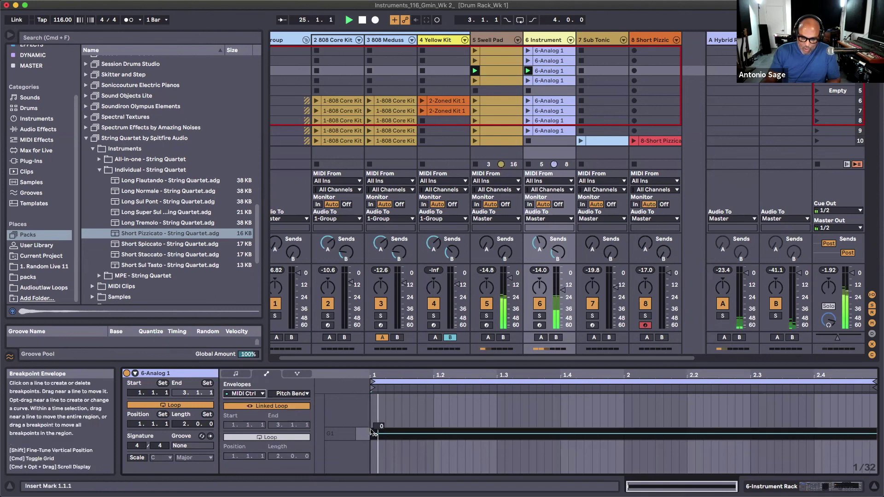
pyautogui.click(256, 394)
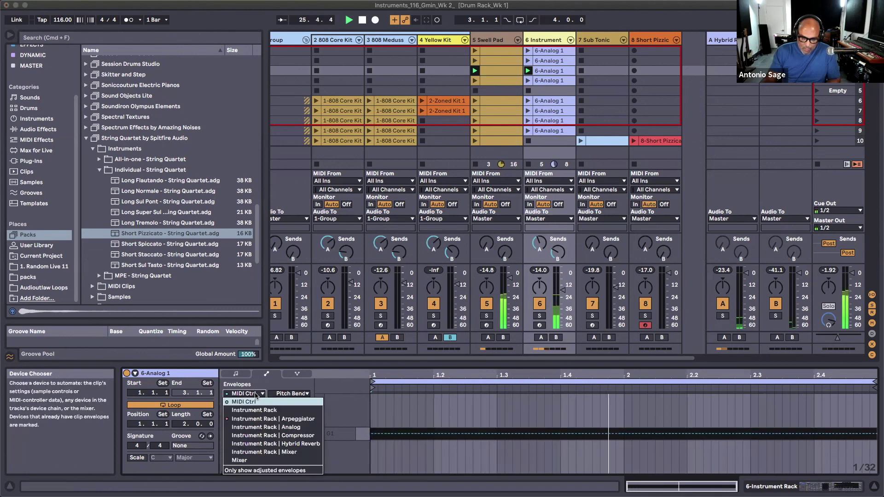
pyautogui.click(264, 394)
pyautogui.click(292, 394)
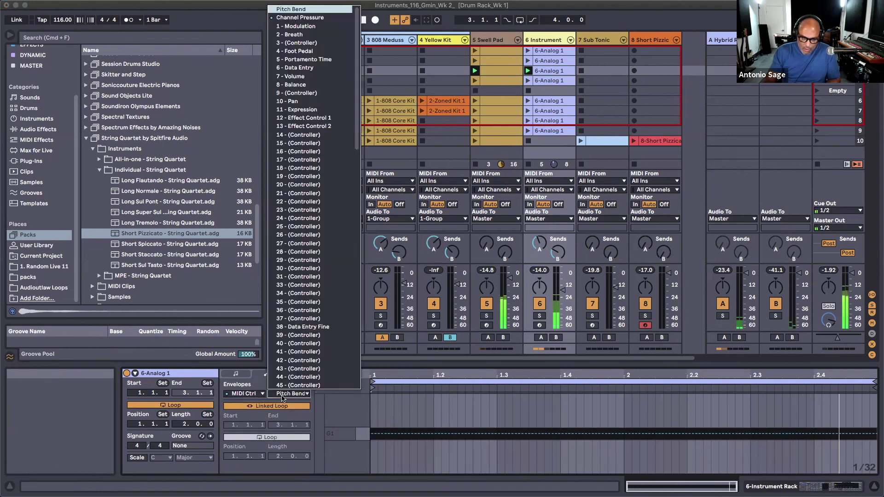
pyautogui.press('Escape')
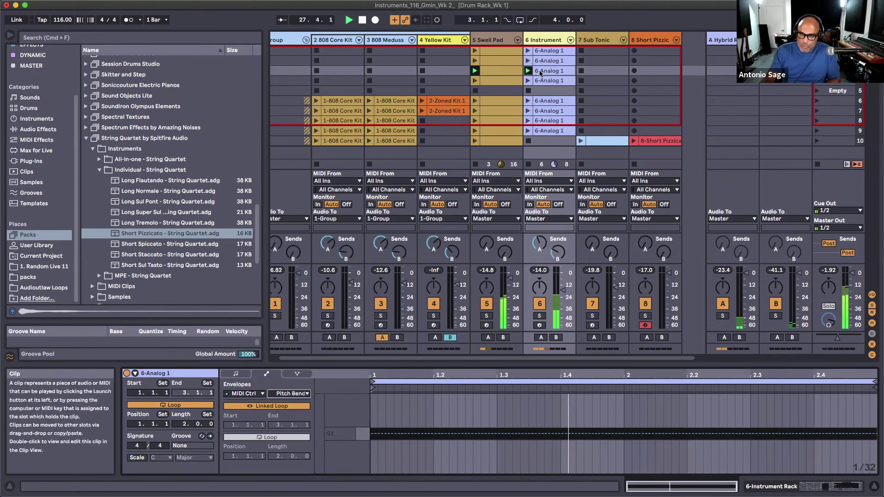
# Show the Arpeggiator's Synced Rate automation and lower it between 1.2 and 1.3 and for one beat centred on 1.4
pyautogui.click(246, 394)
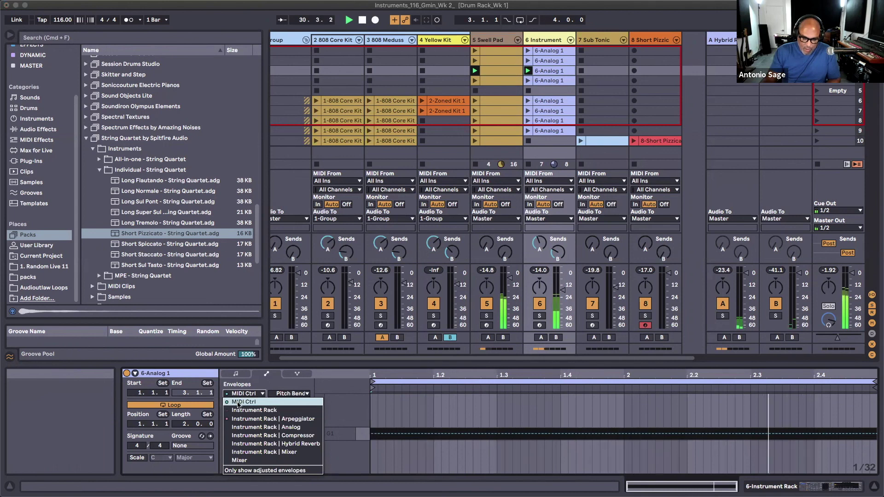
pyautogui.click(272, 418)
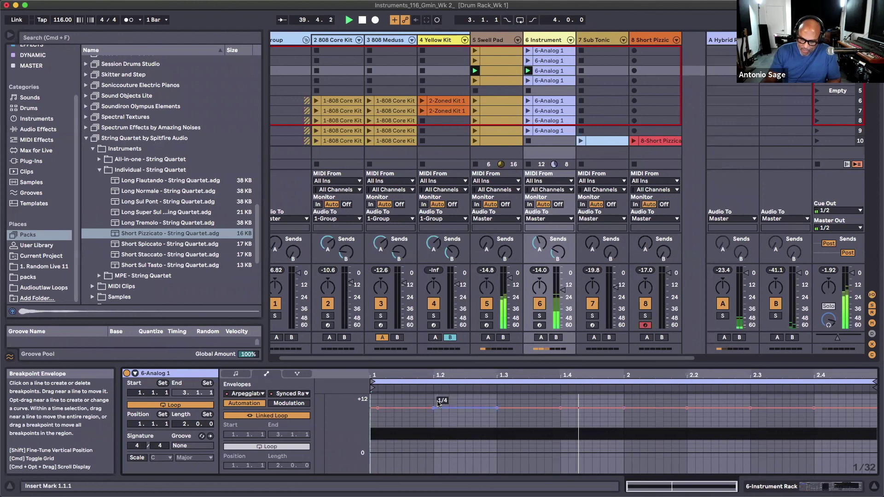
pyautogui.moveTo(439, 409); pyautogui.dragTo(497, 419)
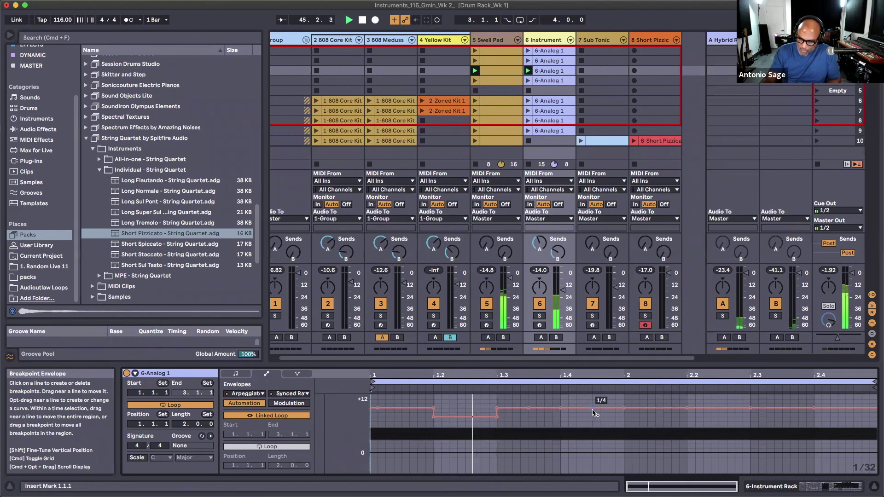
pyautogui.moveTo(529, 409); pyautogui.dragTo(593, 420)
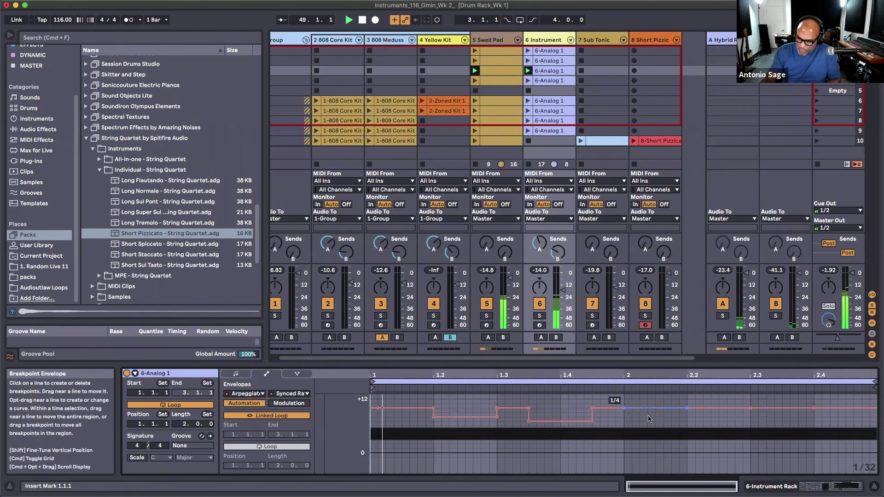
# Add Synced Rate breakpoints on both sides of 2.2 and lower the first so the rate ramps back up to 1/4
pyautogui.click(663, 409)
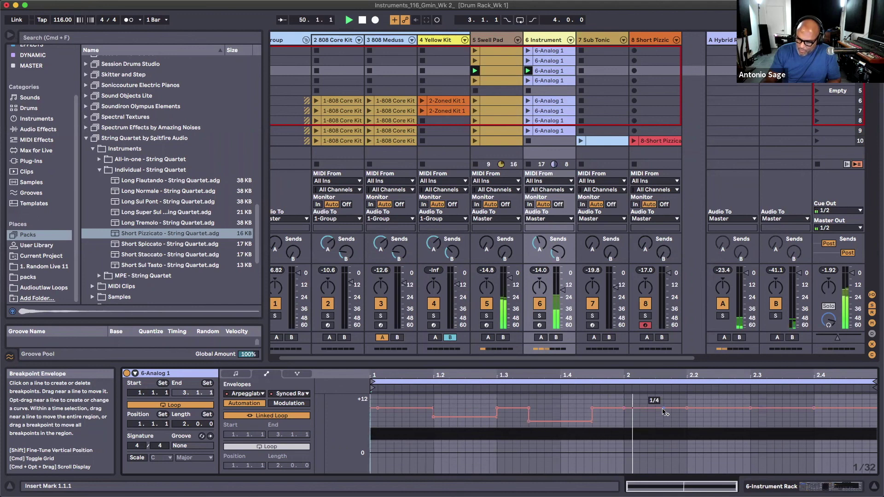
pyautogui.click(734, 408)
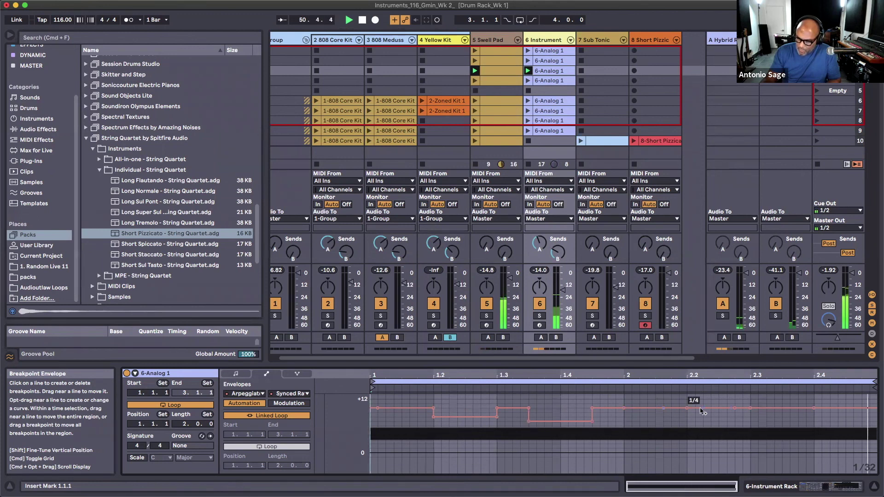
pyautogui.moveTo(671, 426); pyautogui.dragTo(665, 420)
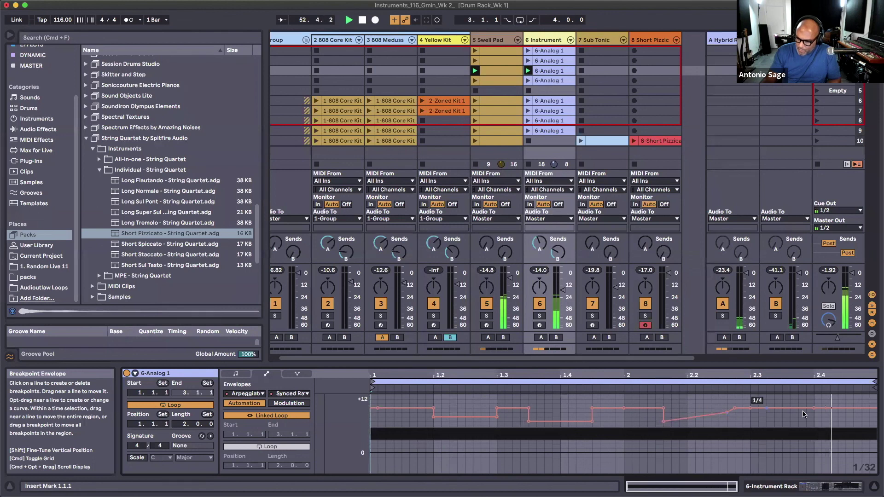
# Add a Synced Rate breakpoint near the clip's end and drop the rate sharply to 1/24 from 2.4 onward
pyautogui.scroll(1, 831, 410)
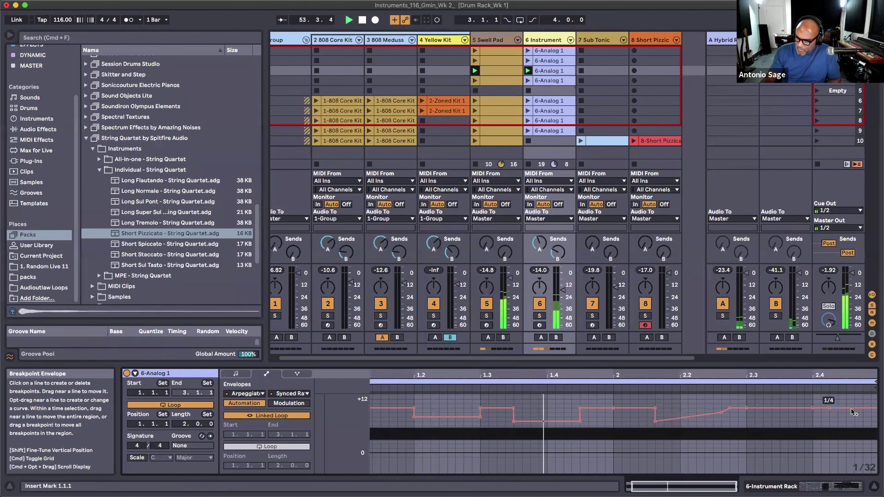
pyautogui.moveTo(844, 411); pyautogui.dragTo(841, 430)
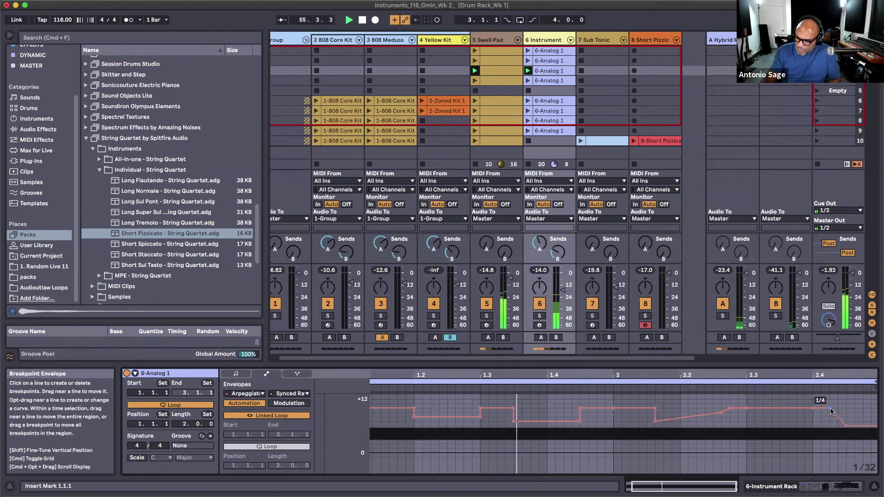
pyautogui.moveTo(834, 425); pyautogui.dragTo(813, 434)
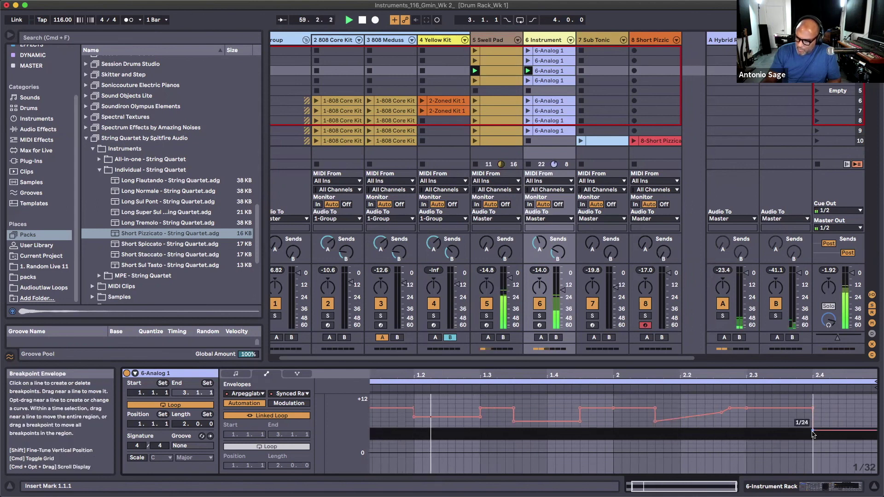
# Try 1/32 and 1/64 for the Synced Rate after 2.4, and return it to 1/24
pyautogui.moveTo(812, 436); pyautogui.dragTo(812, 437)
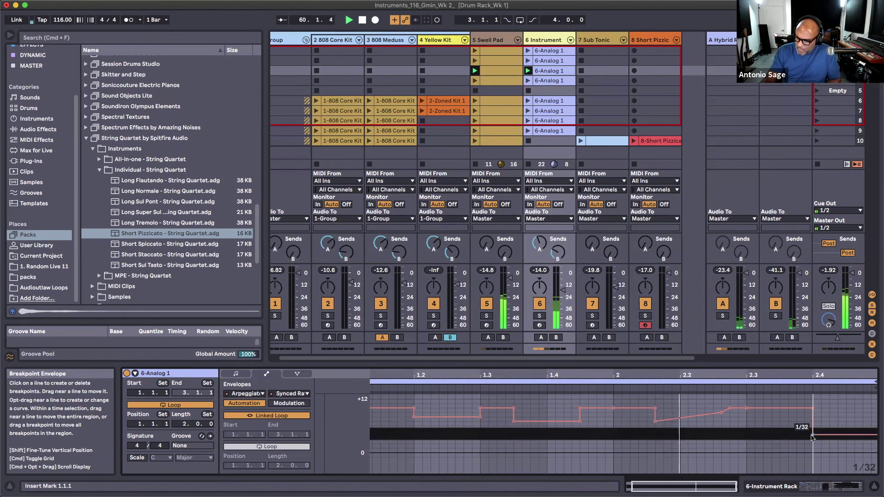
pyautogui.moveTo(813, 438); pyautogui.dragTo(809, 446)
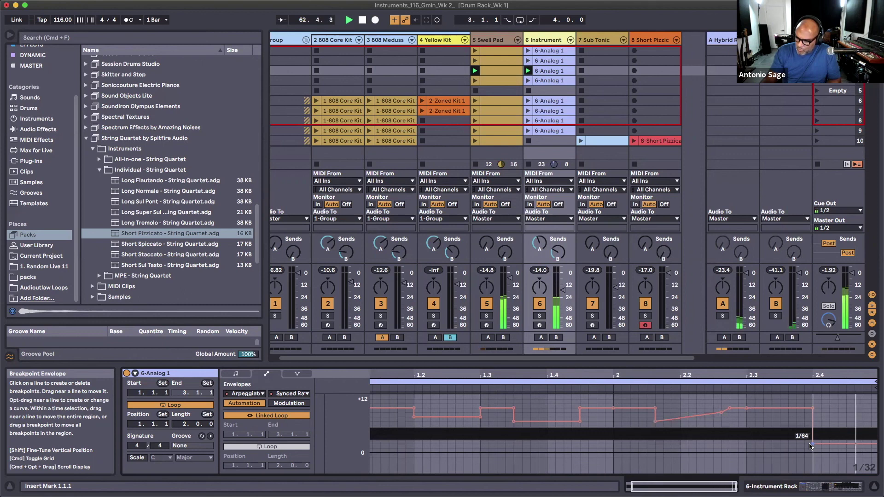
pyautogui.moveTo(810, 446); pyautogui.dragTo(809, 435)
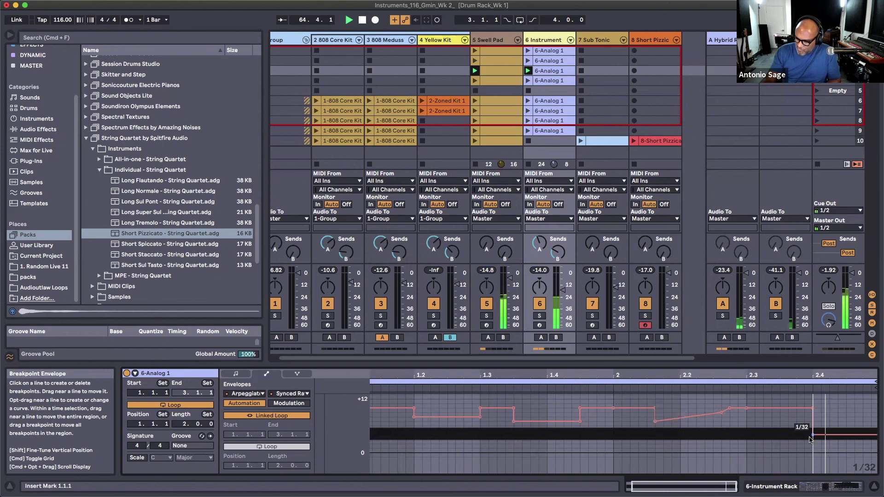
pyautogui.moveTo(810, 439); pyautogui.dragTo(811, 434)
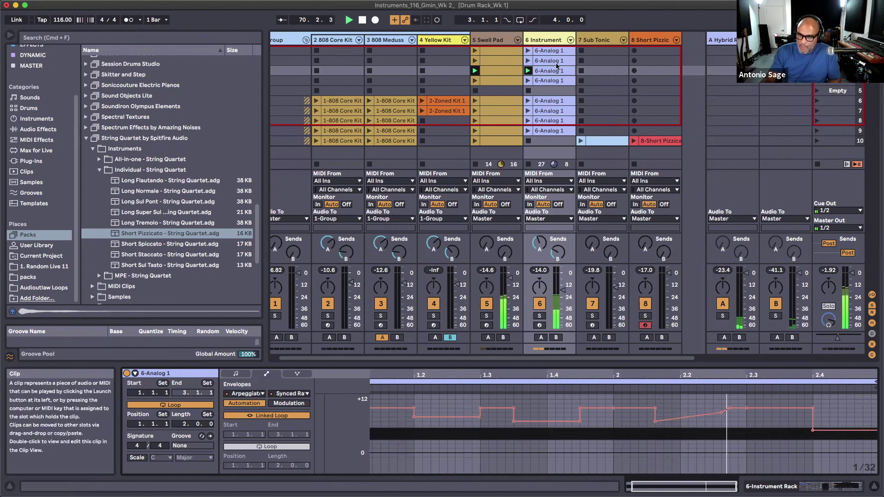
# Watch the Arpeggiator's rate in the Instrument track's device chain, and reopen the playing 6-Analog 1 clip in scene 3
pyautogui.click(547, 38)
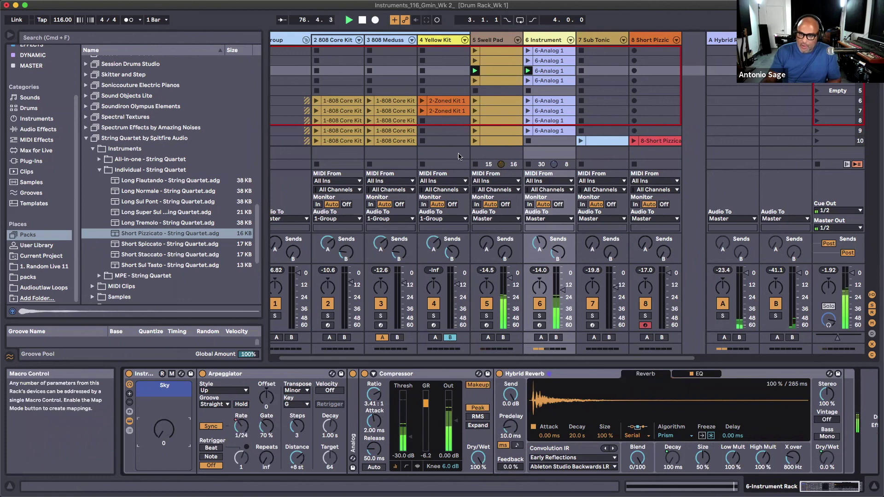
pyautogui.click(544, 72)
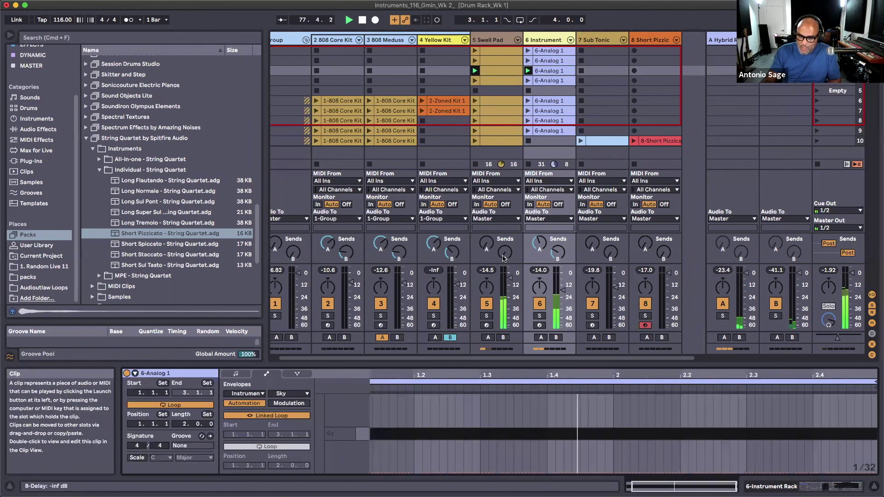
# Draw a one-beat rising ramp in the clip's Sky modulation envelope and duplicate it on every beat to the clip's end
pyautogui.click(289, 403)
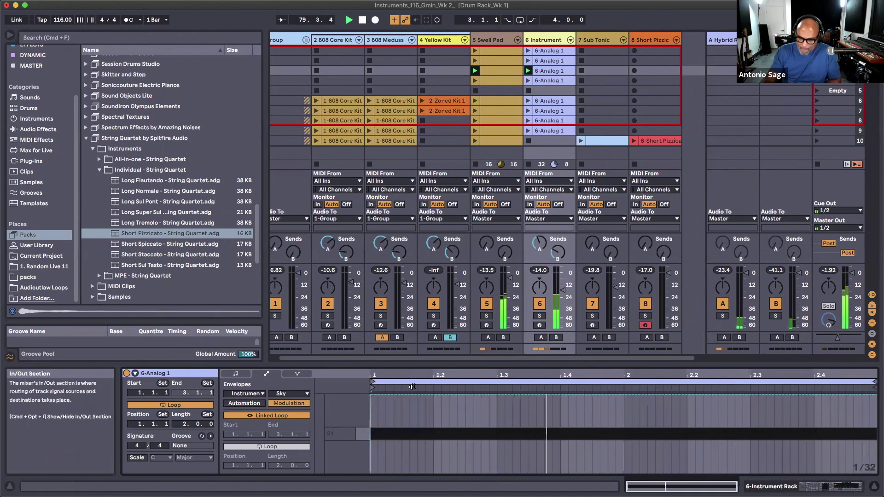
pyautogui.click(432, 395)
pyautogui.moveTo(372, 395); pyautogui.dragTo(373, 472)
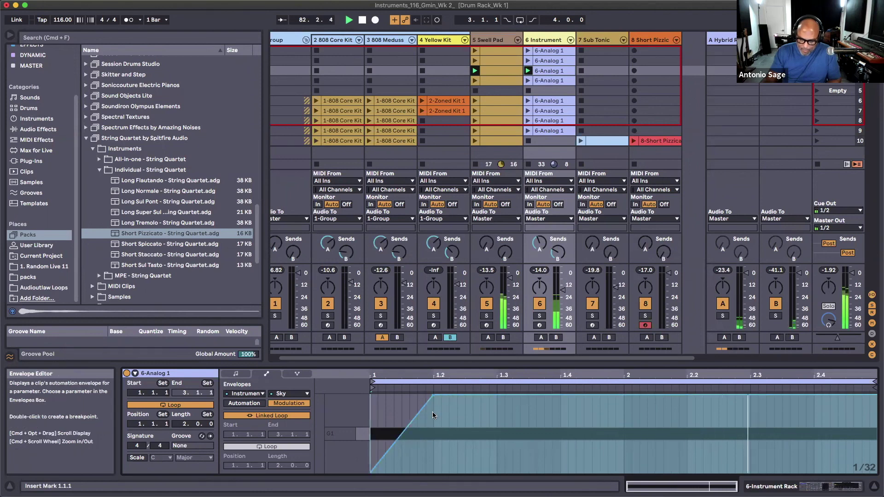
pyautogui.moveTo(433, 411); pyautogui.dragTo(374, 415)
pyautogui.press('super+d')
pyautogui.press('super+d')
pyautogui.press('super+d')
pyautogui.press('super+d')
pyautogui.press('super+d')
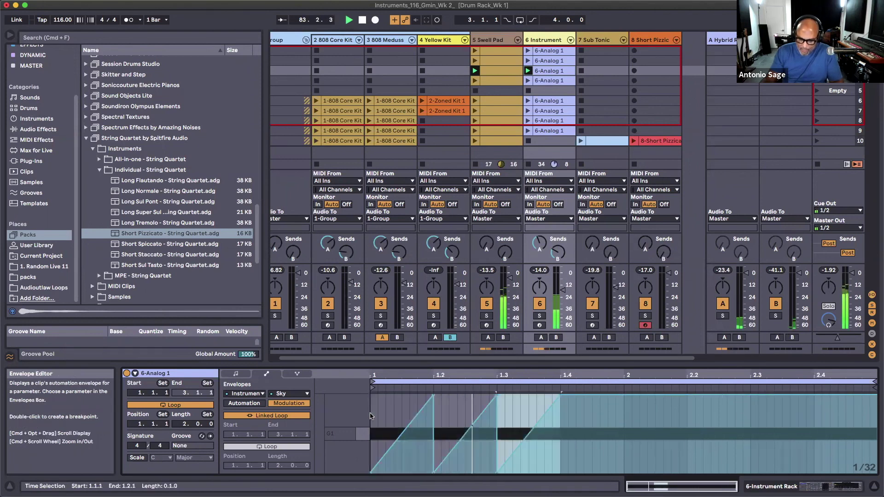
pyautogui.press('super+d')
pyautogui.press('super+d')
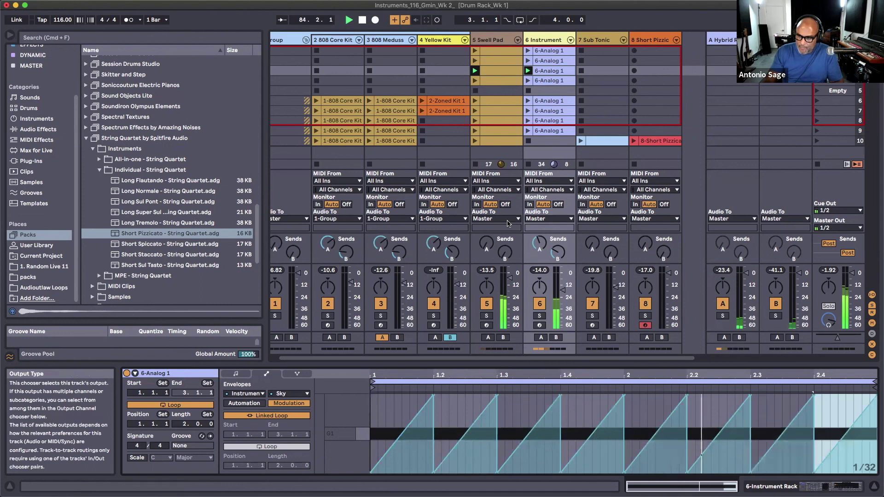
# Check how the Sky macro and Arpeggiator rate respond in the Instrument track's device chain, and return to the playing clip's envelope
pyautogui.click(549, 40)
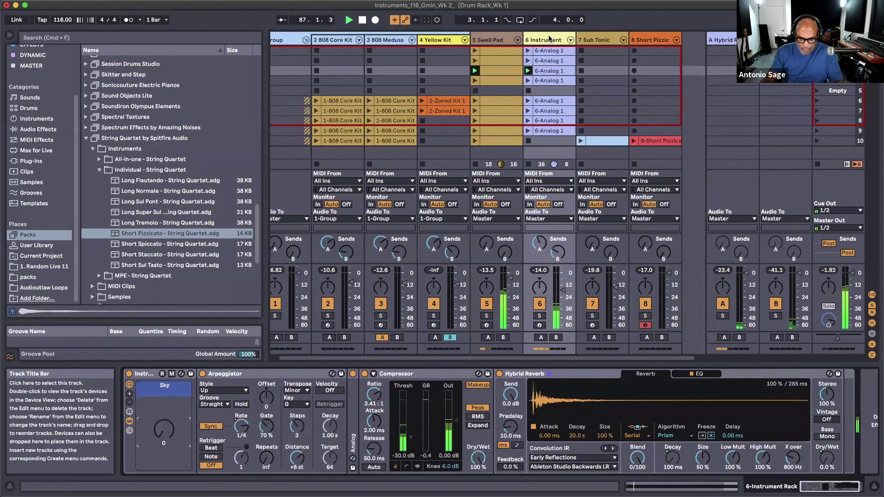
pyautogui.click(543, 71)
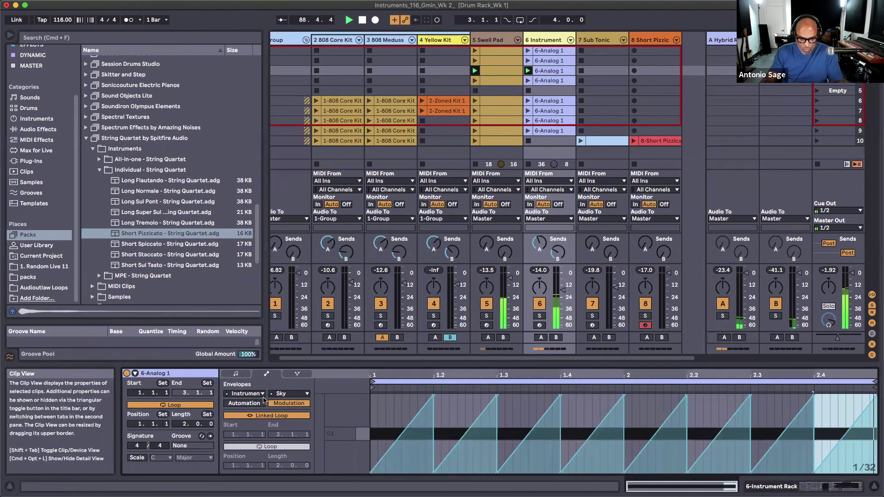
pyautogui.click(394, 412)
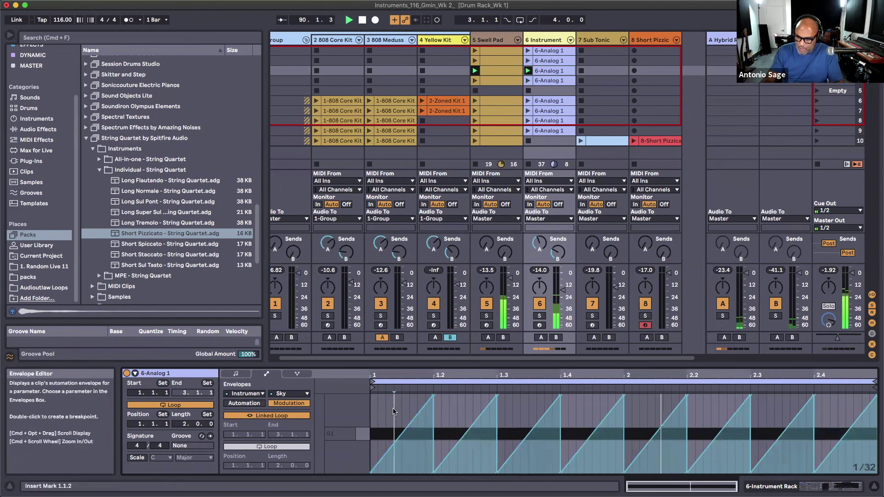
pyautogui.click(546, 39)
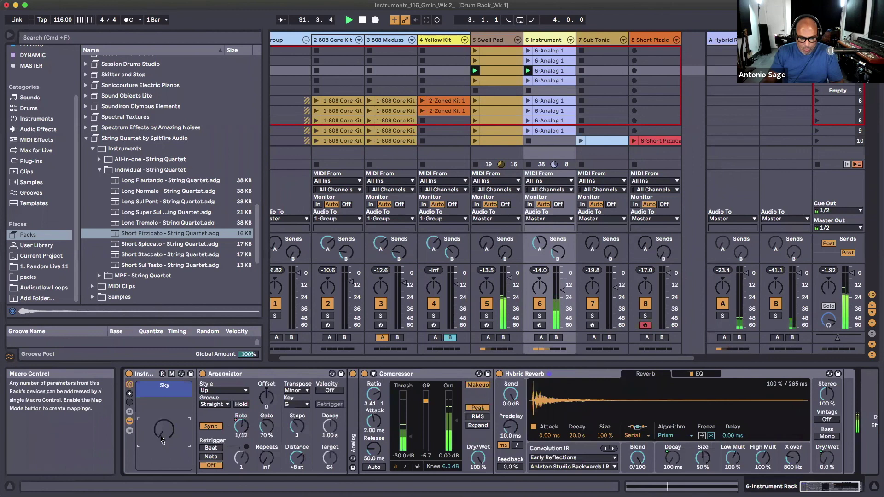
pyautogui.scroll(-5, 166, 193)
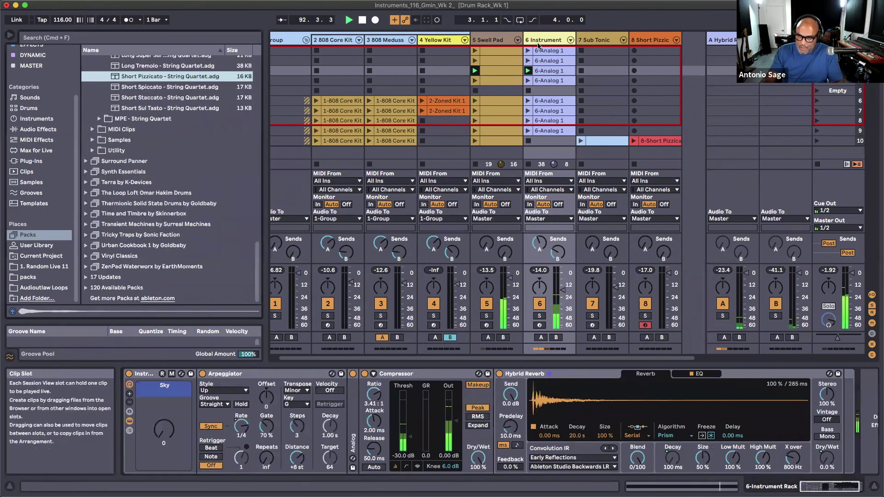
pyautogui.click(543, 74)
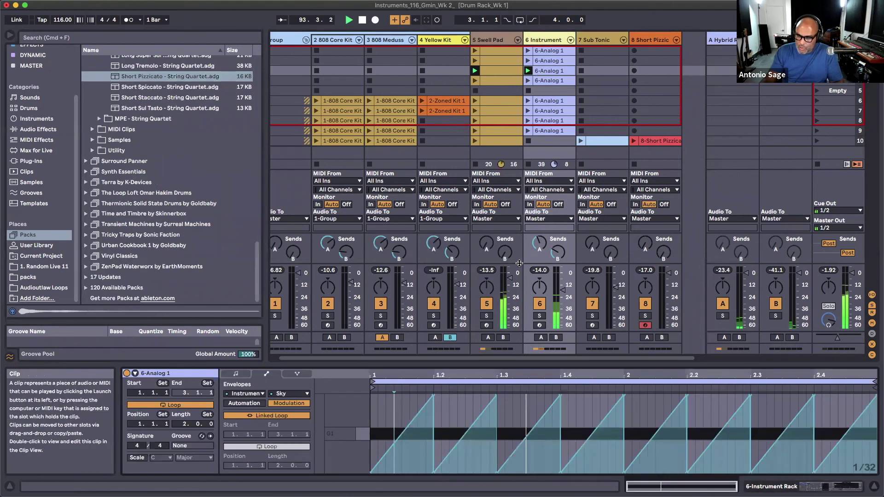
# Move all the Sky ramps in the clip from the modulation envelope to the automation envelope
pyautogui.click(380, 418)
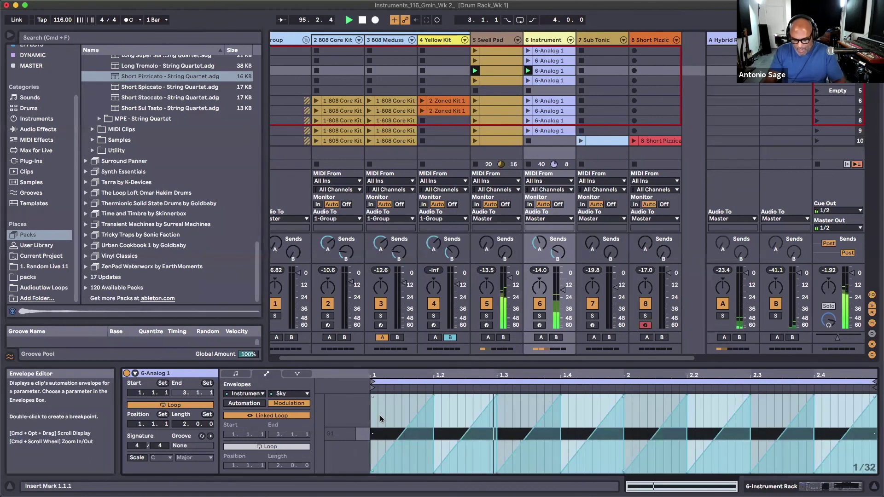
pyautogui.press('Delete')
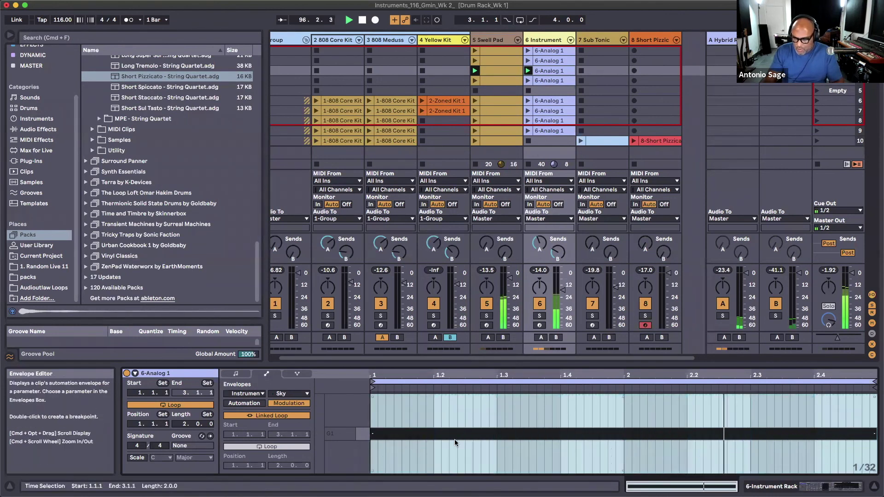
pyautogui.click(253, 403)
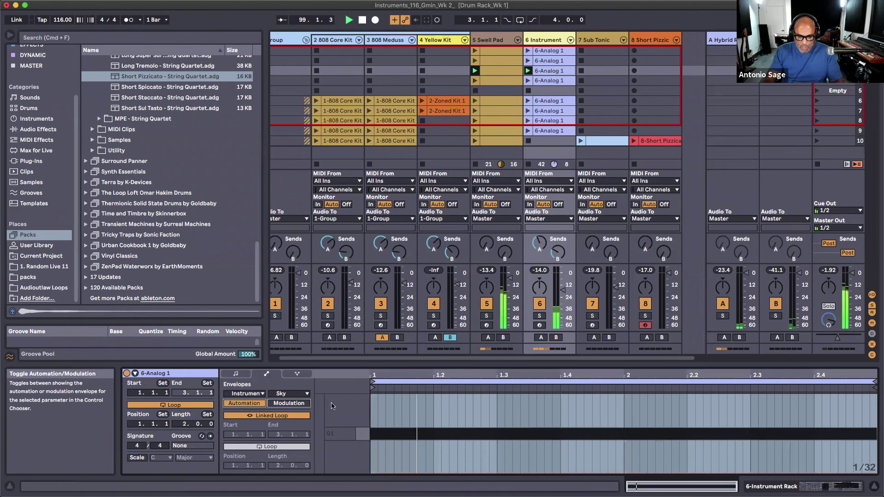
pyautogui.press('super+v')
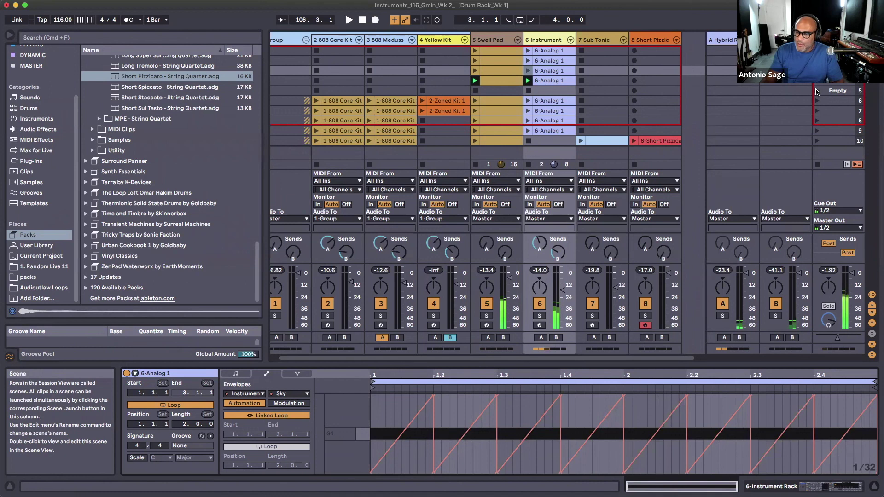
pyautogui.click(828, 92)
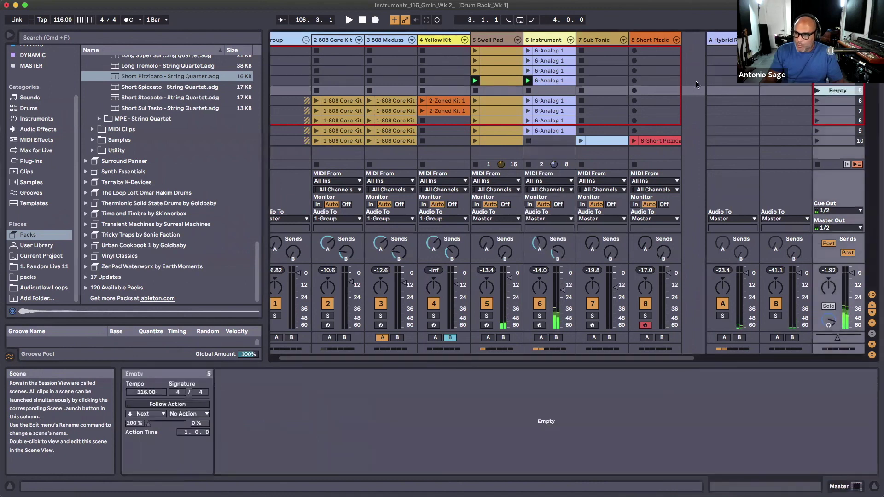
pyautogui.click(547, 81)
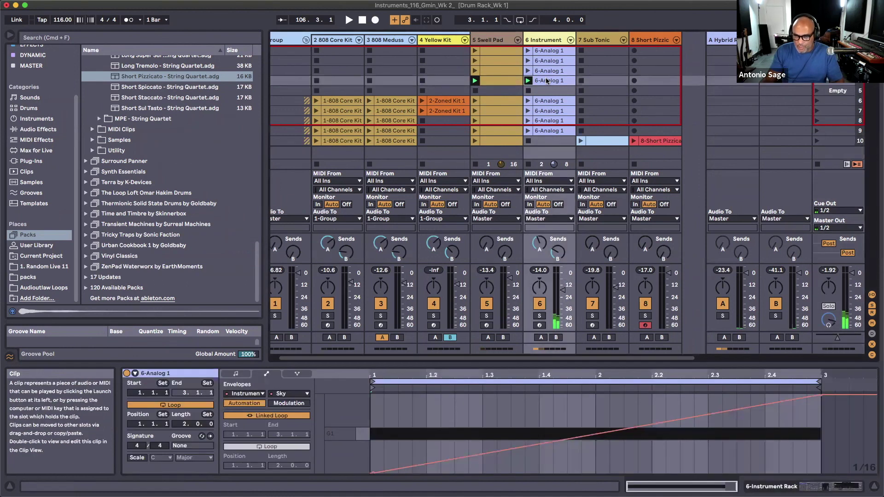
pyautogui.moveTo(545, 82); pyautogui.dragTo(542, 92)
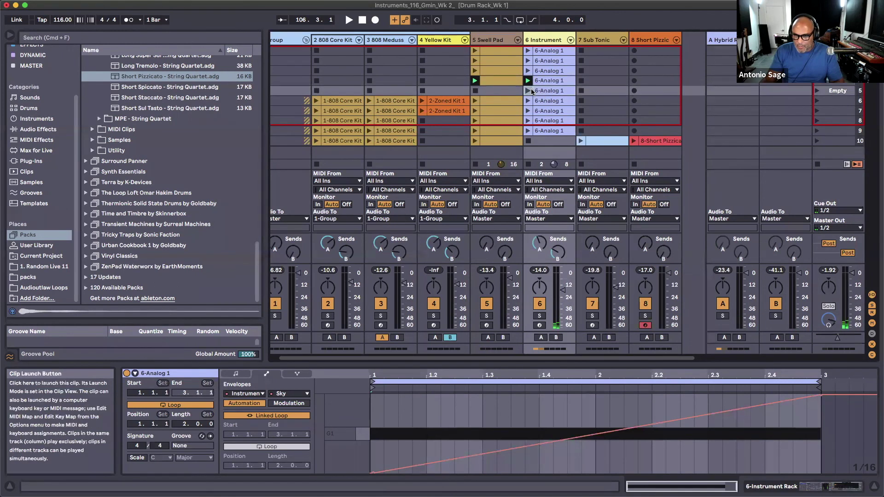
pyautogui.click(539, 96)
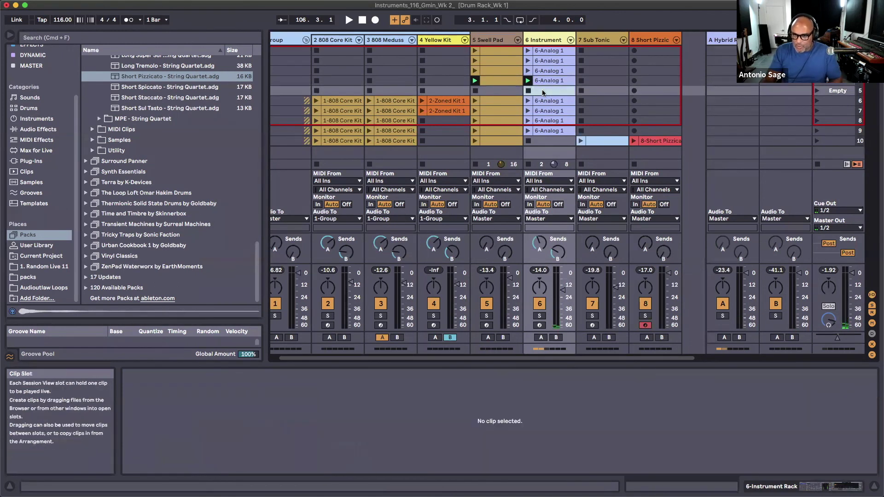
# Create an empty MIDI clip on the Instrument track in scene 5 and add a G3 note spanning the full bar
pyautogui.doubleClick(540, 92)
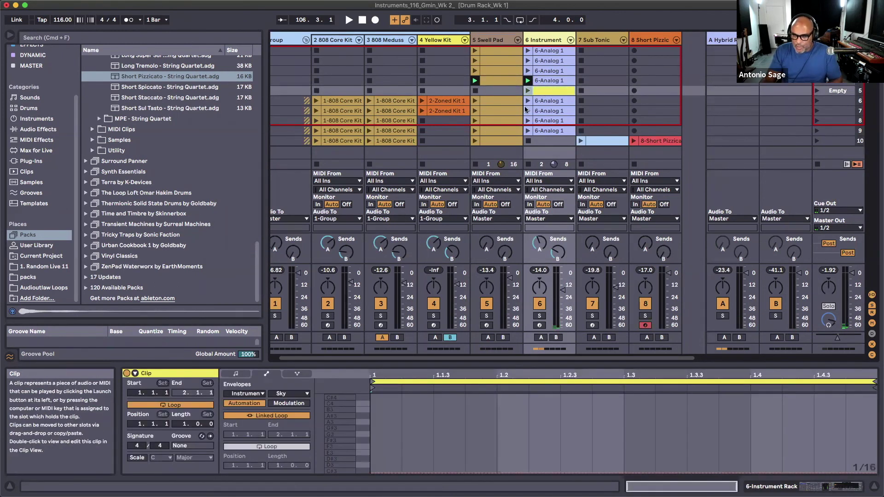
pyautogui.click(236, 375)
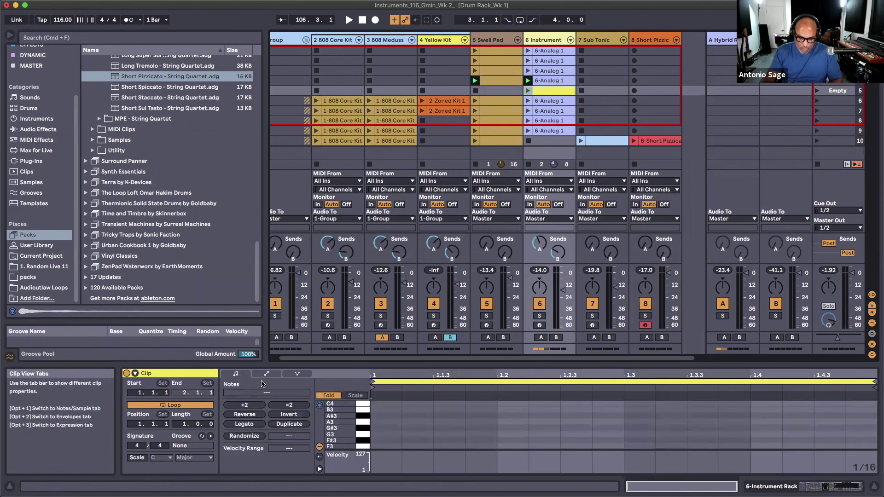
pyautogui.click(361, 414)
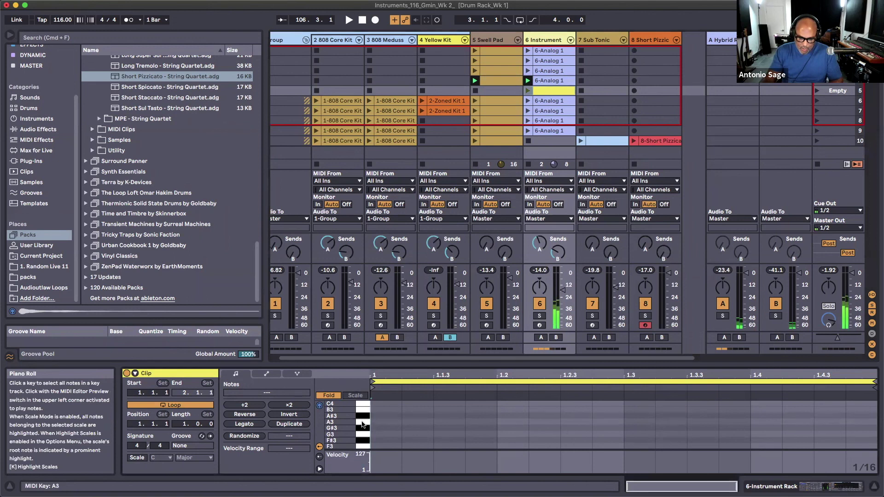
pyautogui.click(364, 436)
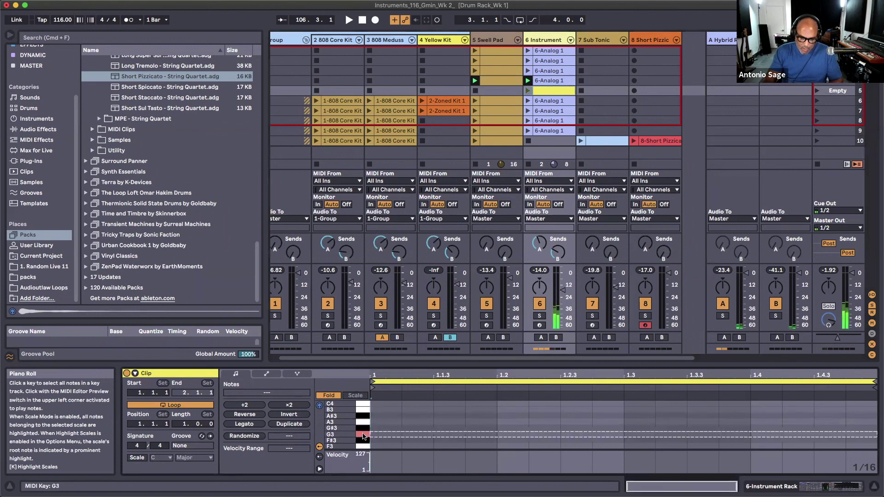
pyautogui.doubleClick(386, 435)
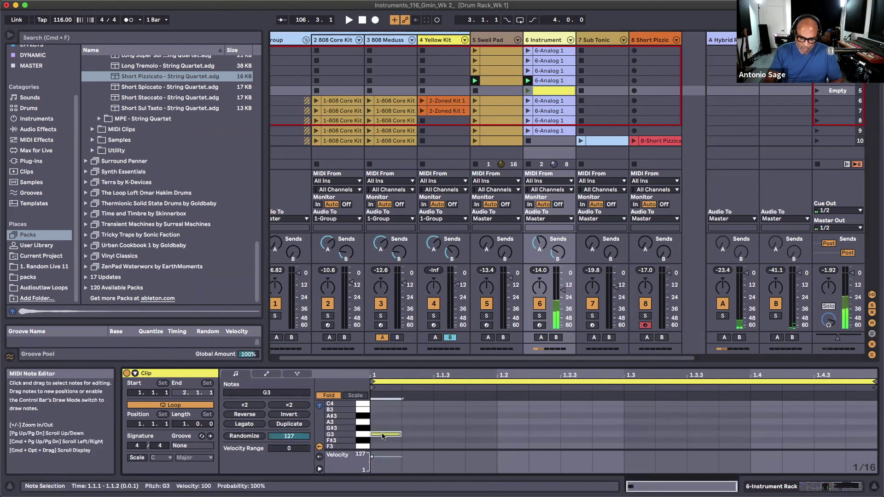
pyautogui.moveTo(400, 436); pyautogui.dragTo(875, 436)
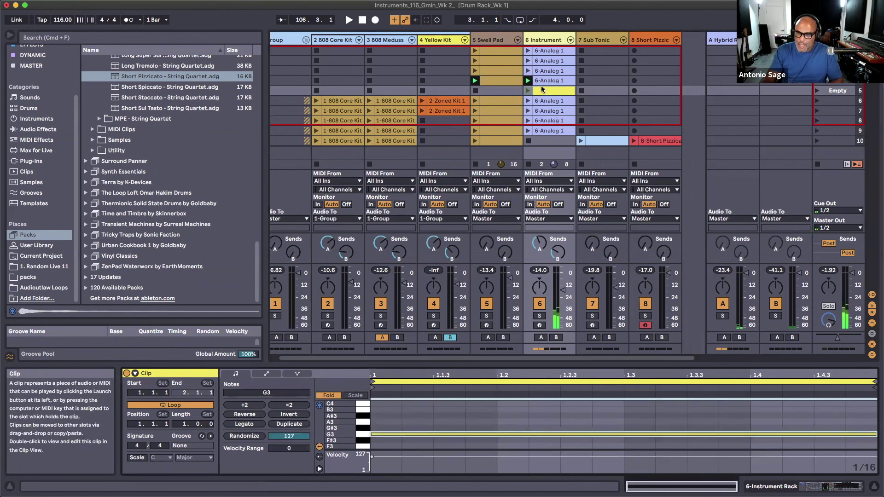
# Choose the Arpeggiator's Device On envelope for the new scene 5 clip and lower it to off across the whole clip
pyautogui.click(266, 373)
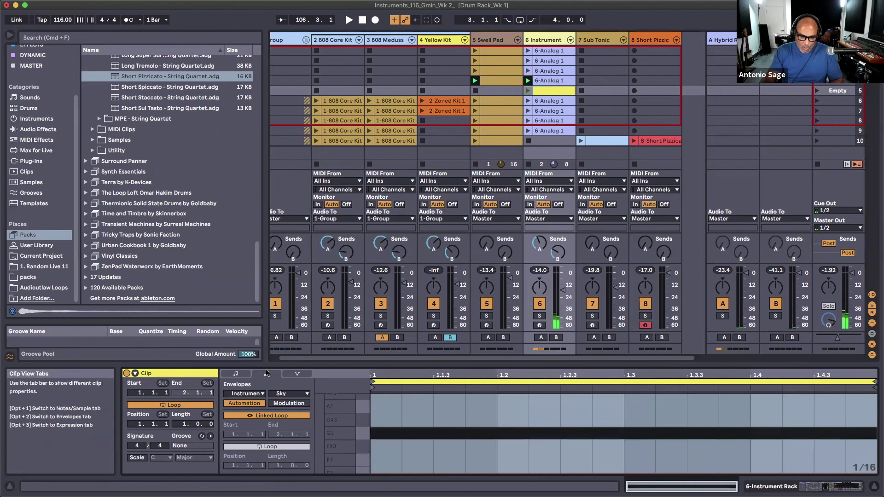
pyautogui.doubleClick(546, 39)
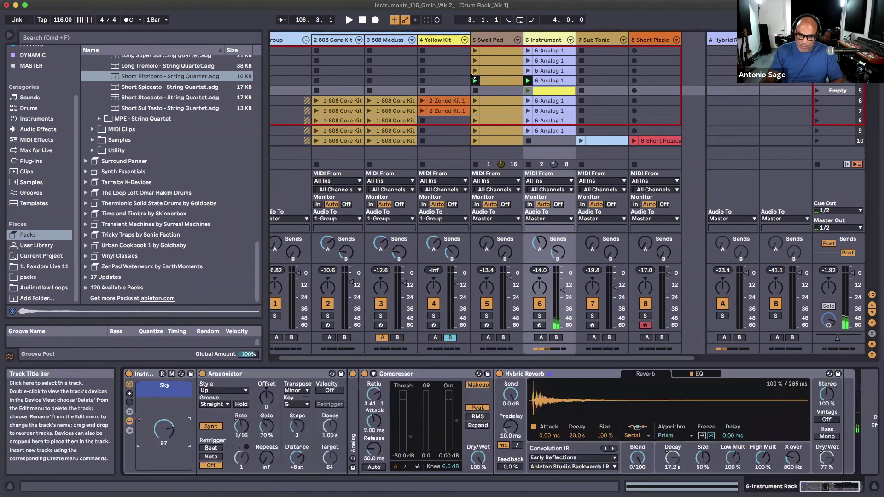
pyautogui.click(202, 374)
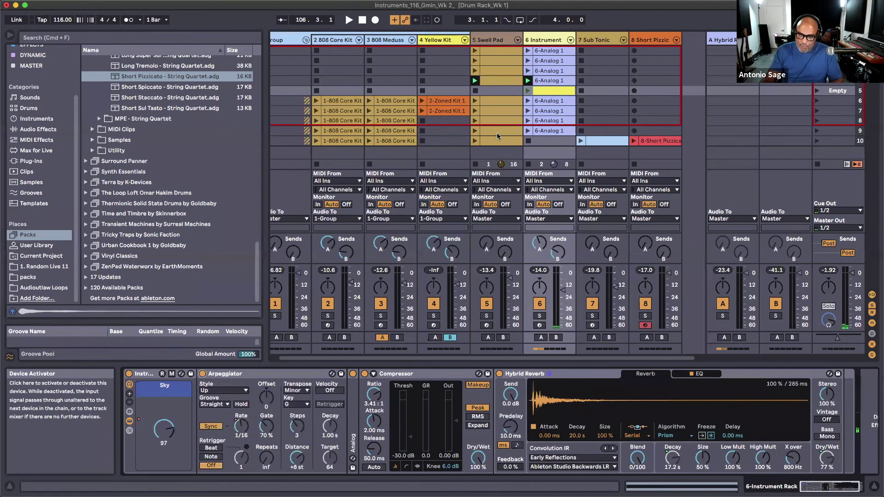
pyautogui.doubleClick(542, 92)
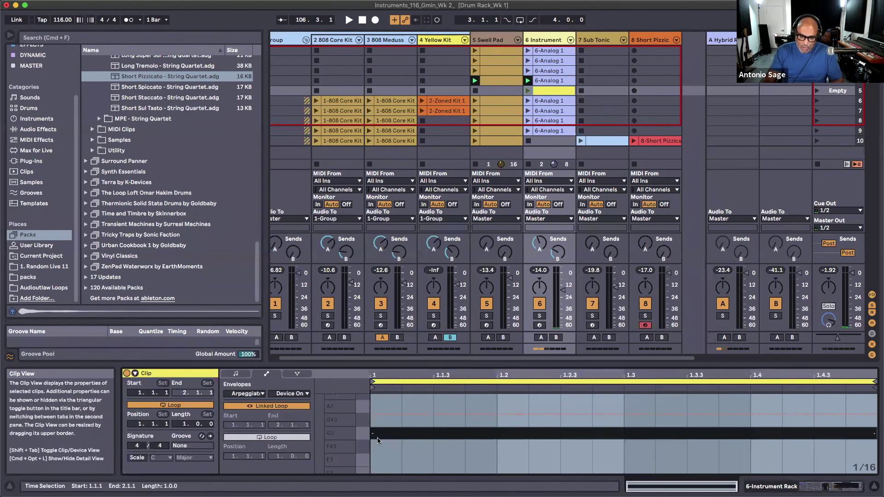
pyautogui.click(375, 413)
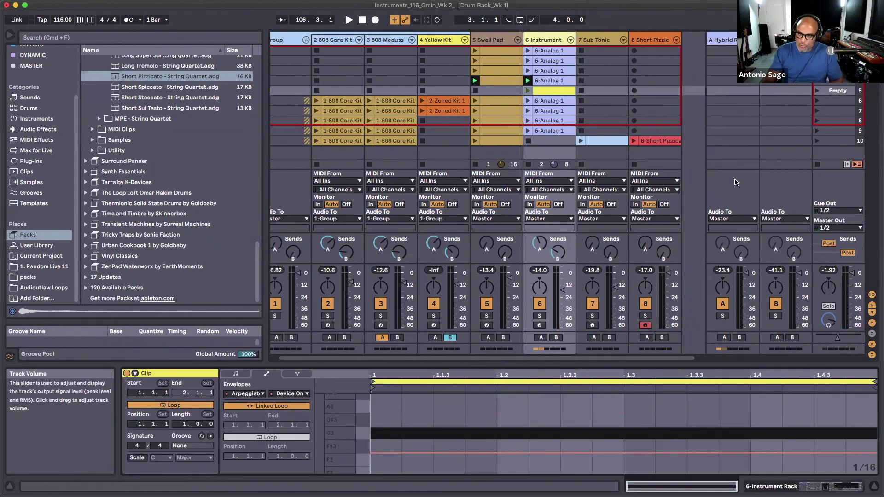
# Turn off looping for the new Instrument clip in scene 5
pyautogui.click(837, 80)
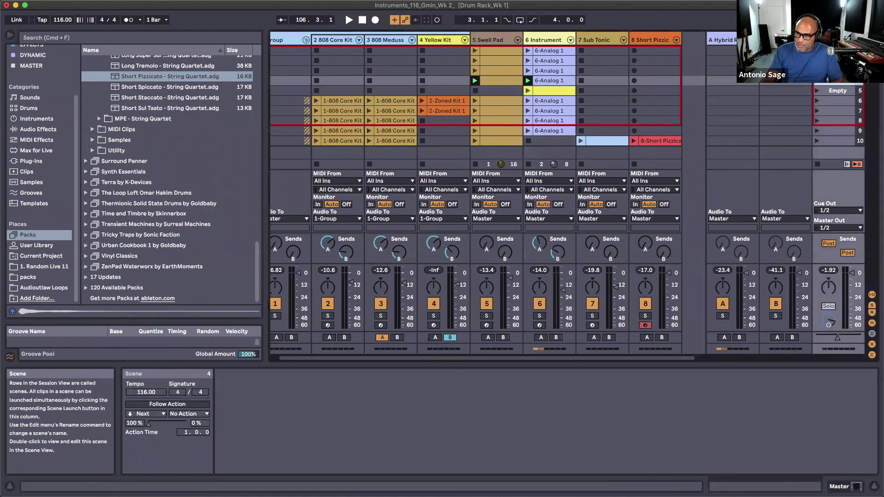
pyautogui.click(543, 88)
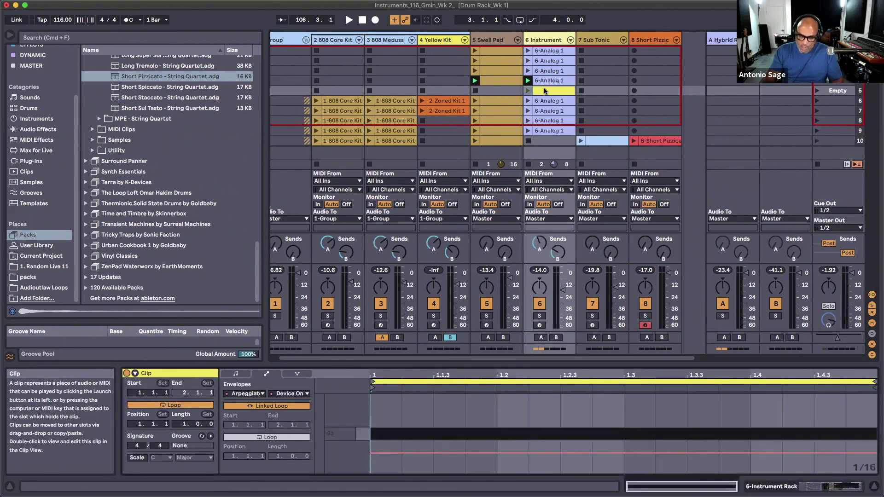
pyautogui.click(200, 407)
pyautogui.click(201, 407)
pyautogui.click(200, 408)
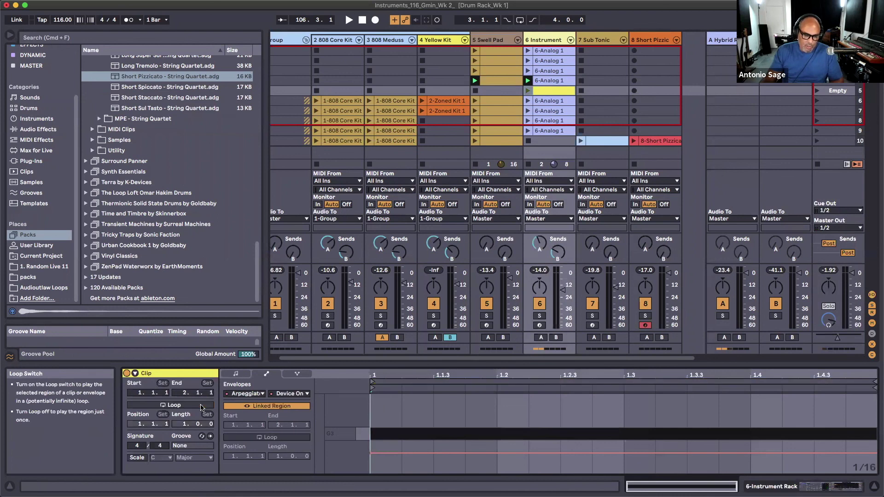
# Play scene 4, launch scene 5 to hear the transition, and display the new clip's notes
pyautogui.press('space')
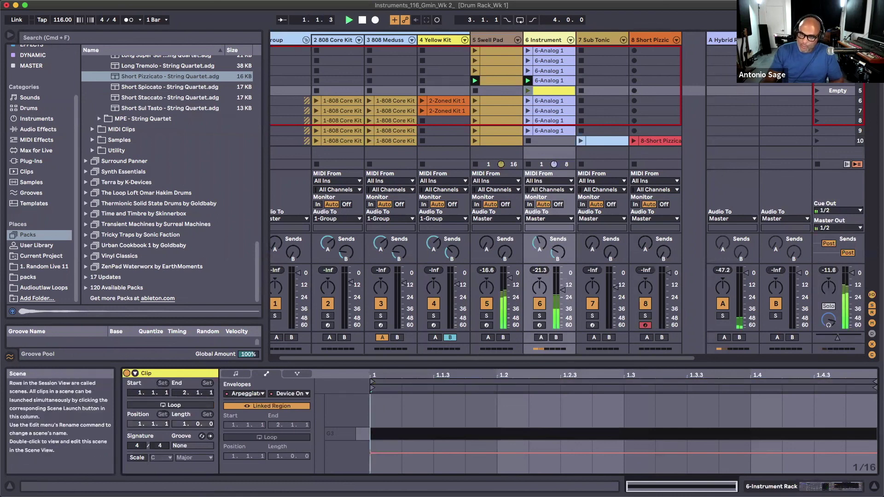
pyautogui.click(816, 90)
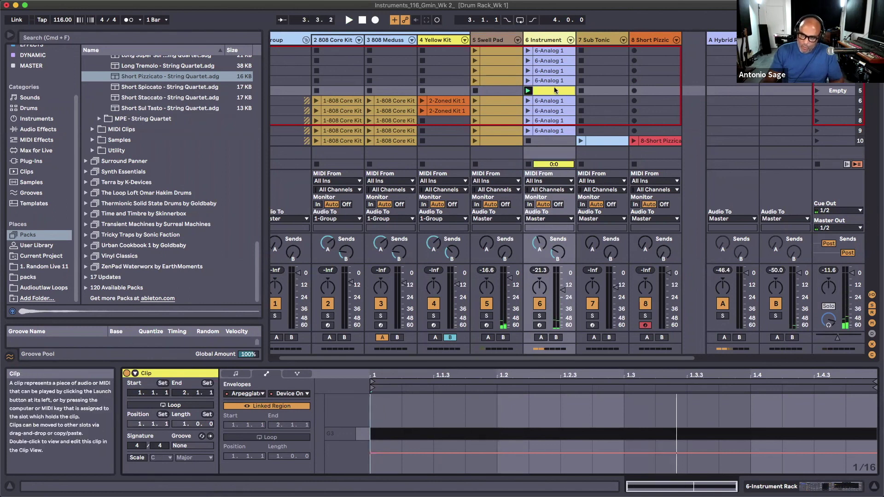
pyautogui.click(236, 374)
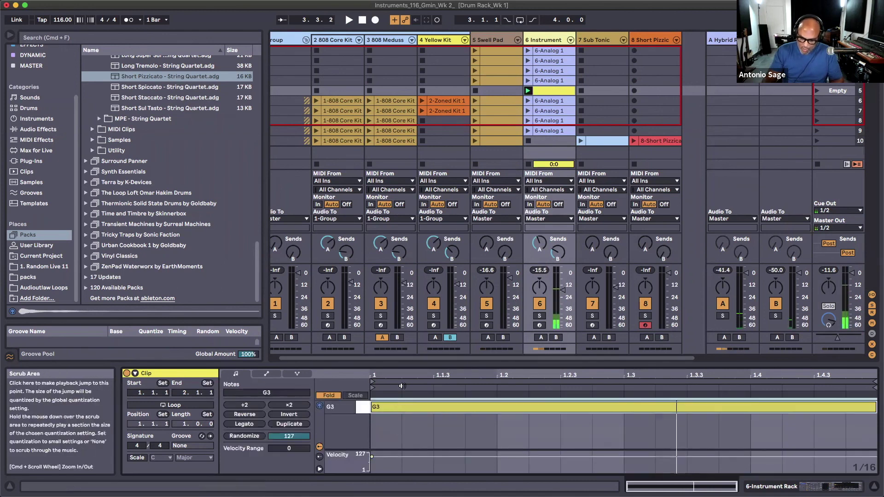
# Transpose the scene 5 Instrument clip's note up two octaves to G5 and raise its Sky macro envelope to maximum across the whole clip
pyautogui.hotkey('shift', 'Up')
pyautogui.hotkey('shift', 'Up')
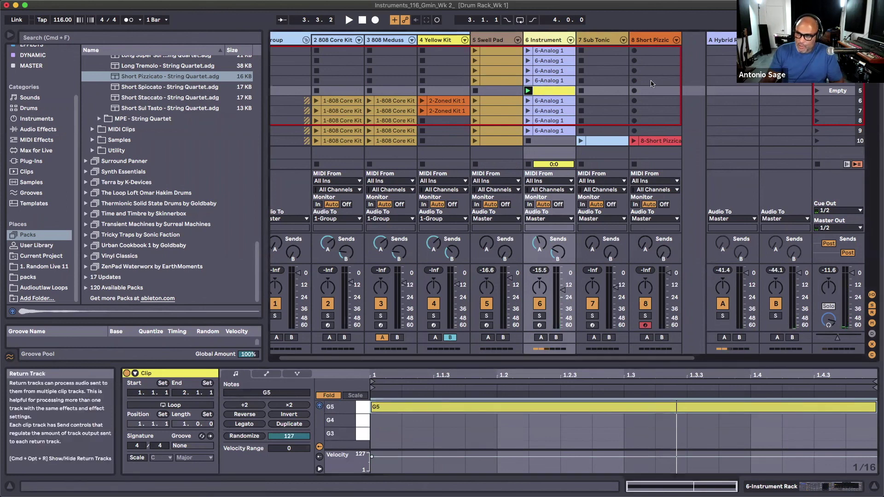
pyautogui.click(541, 38)
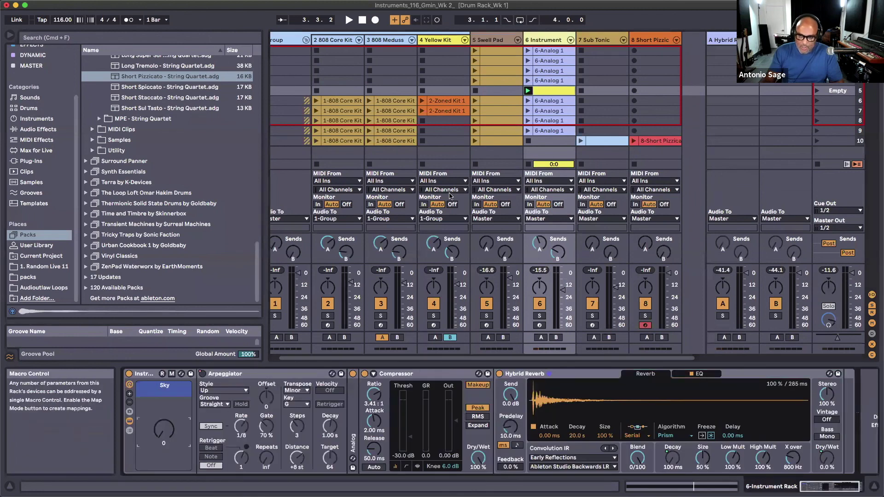
pyautogui.click(546, 92)
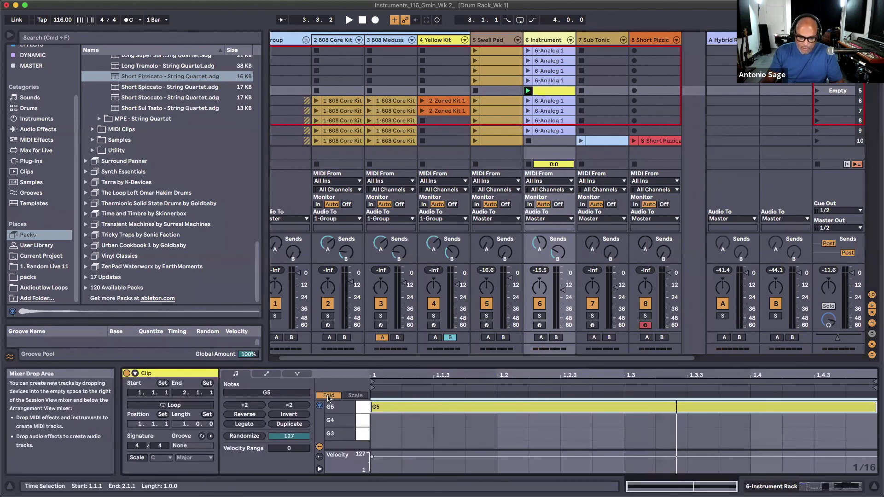
pyautogui.click(266, 374)
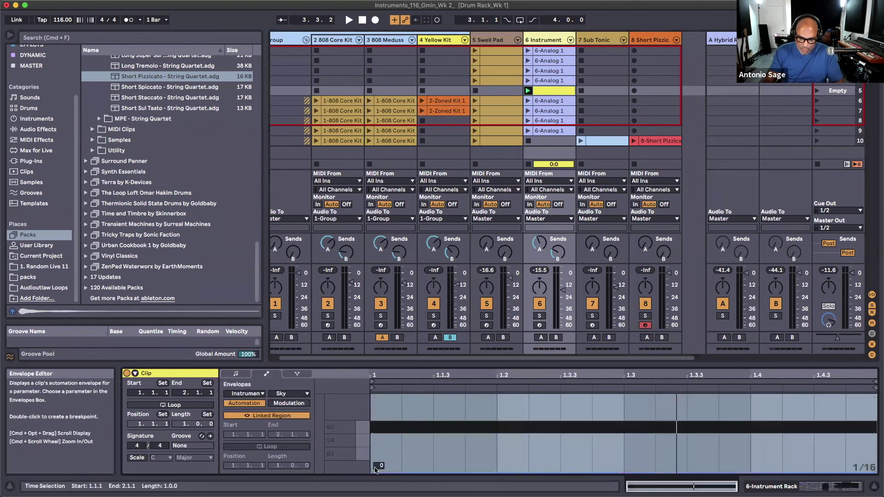
pyautogui.click(382, 440)
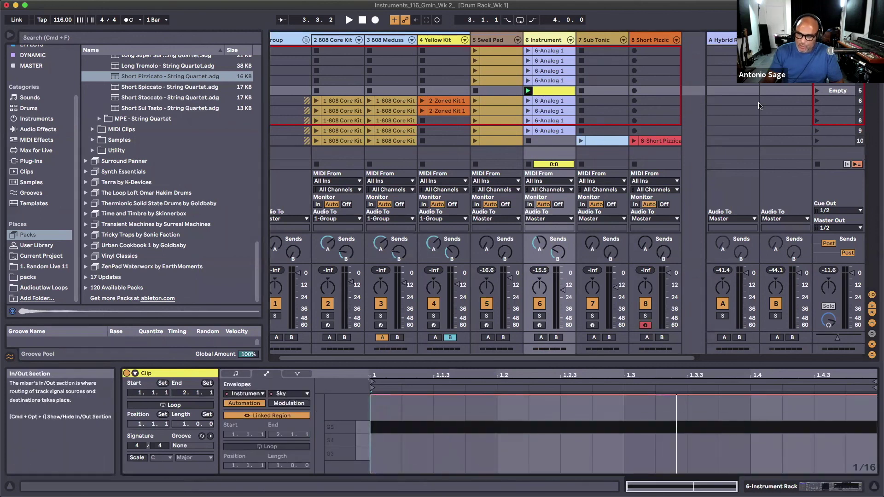
# Play scene 4 and launch scene 5 to audition the Instrument clip with its higher note and Sky automation
pyautogui.press('space')
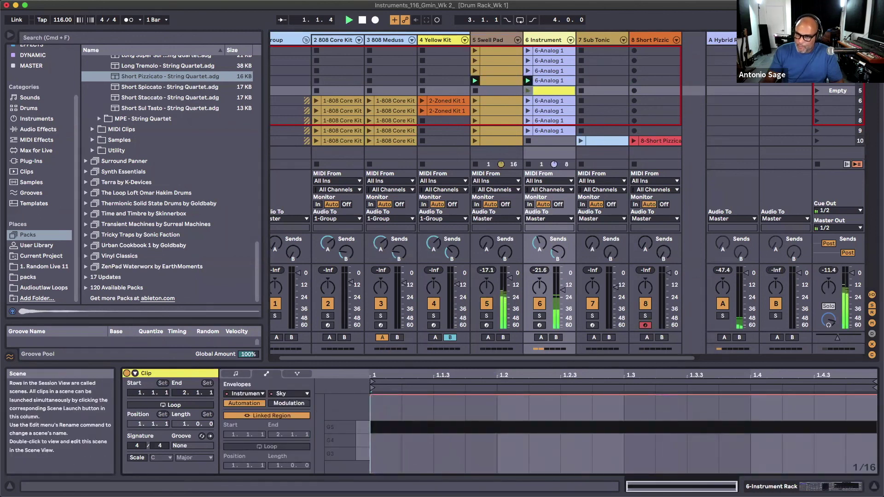
pyautogui.click(816, 91)
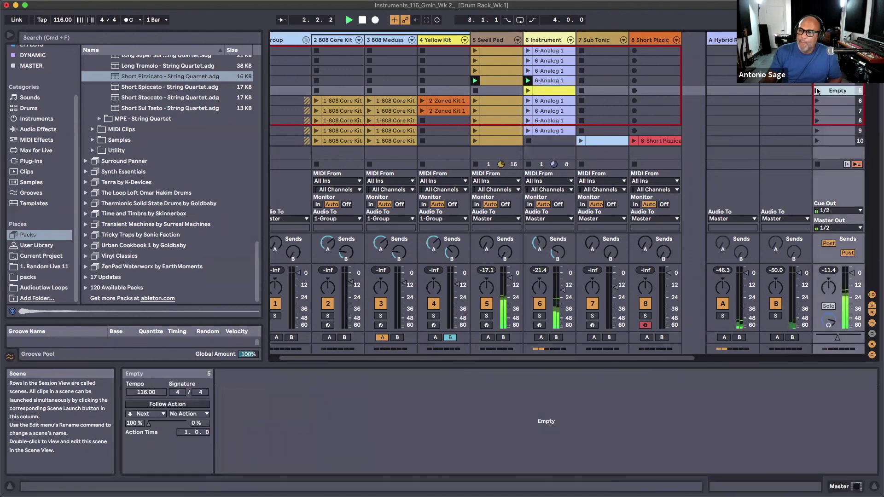